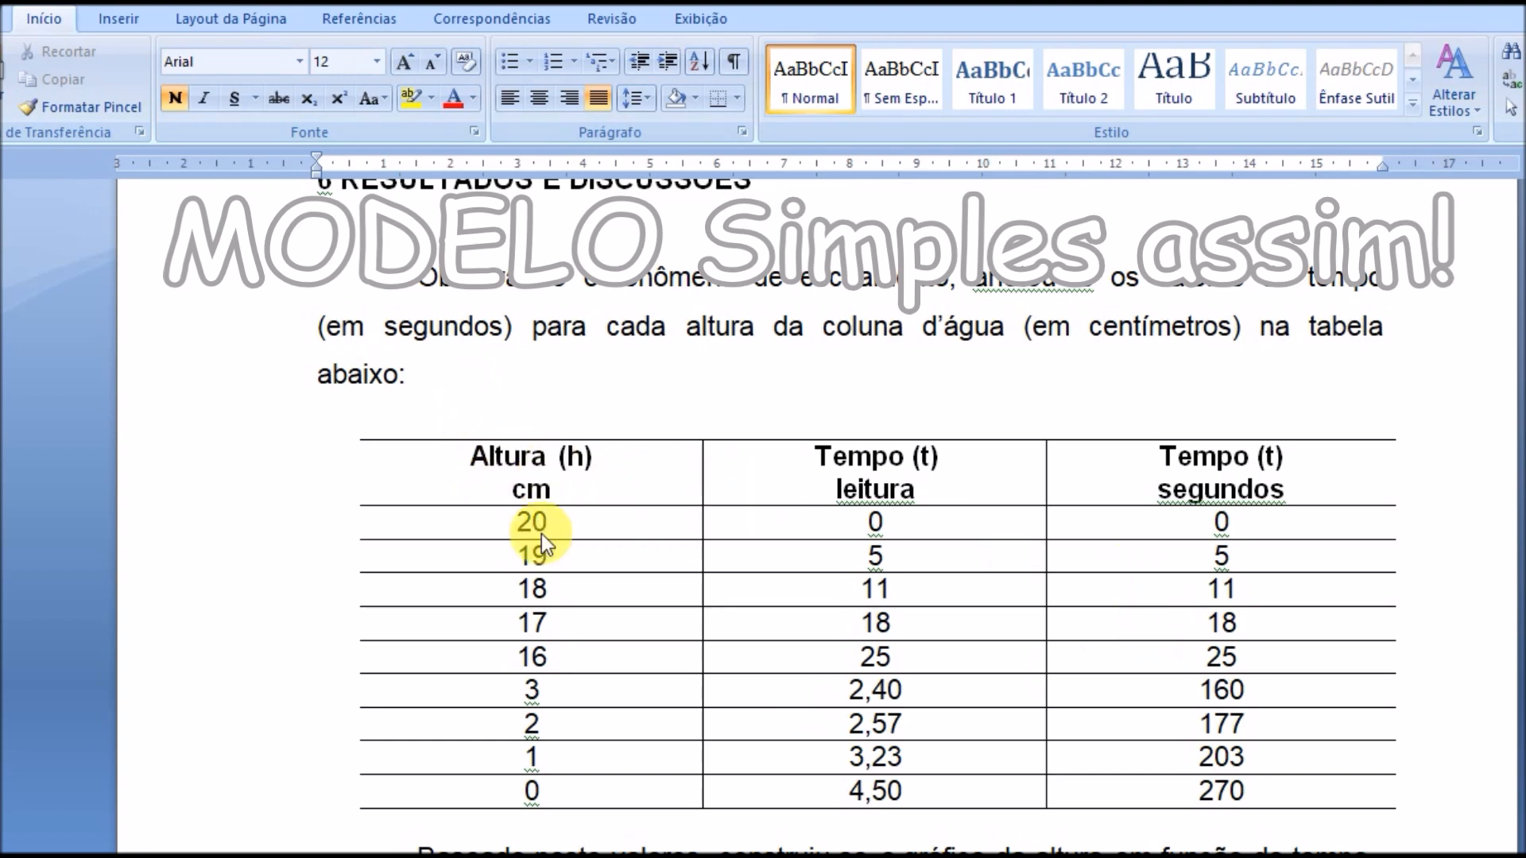
Insert a table of three columns and four rows on a new line below the paragraph ending in "abaixo:".
left_click(429, 384)
key("Return")
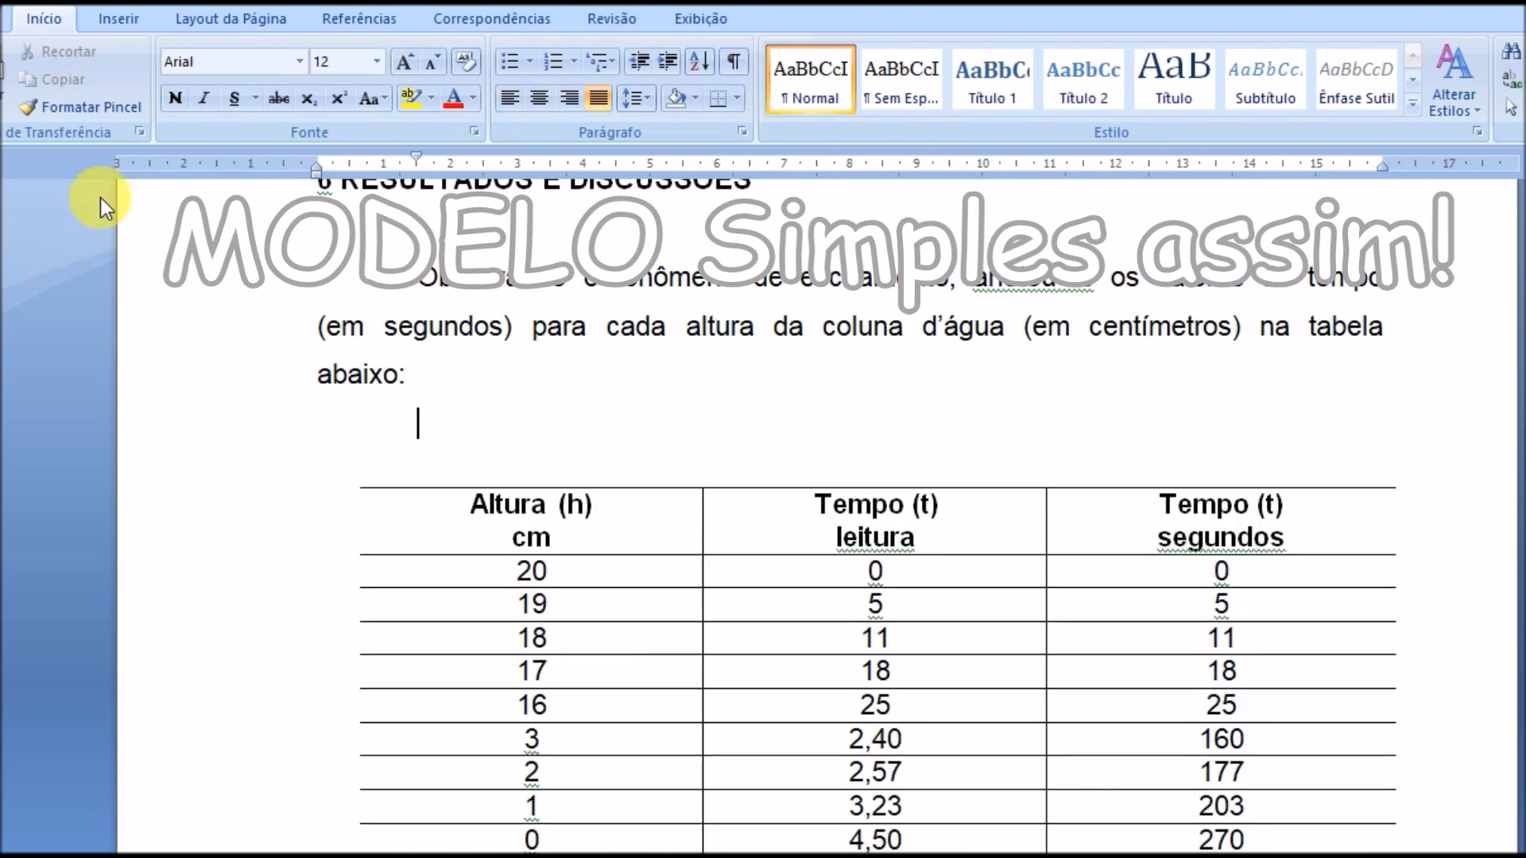
left_click(134, 22)
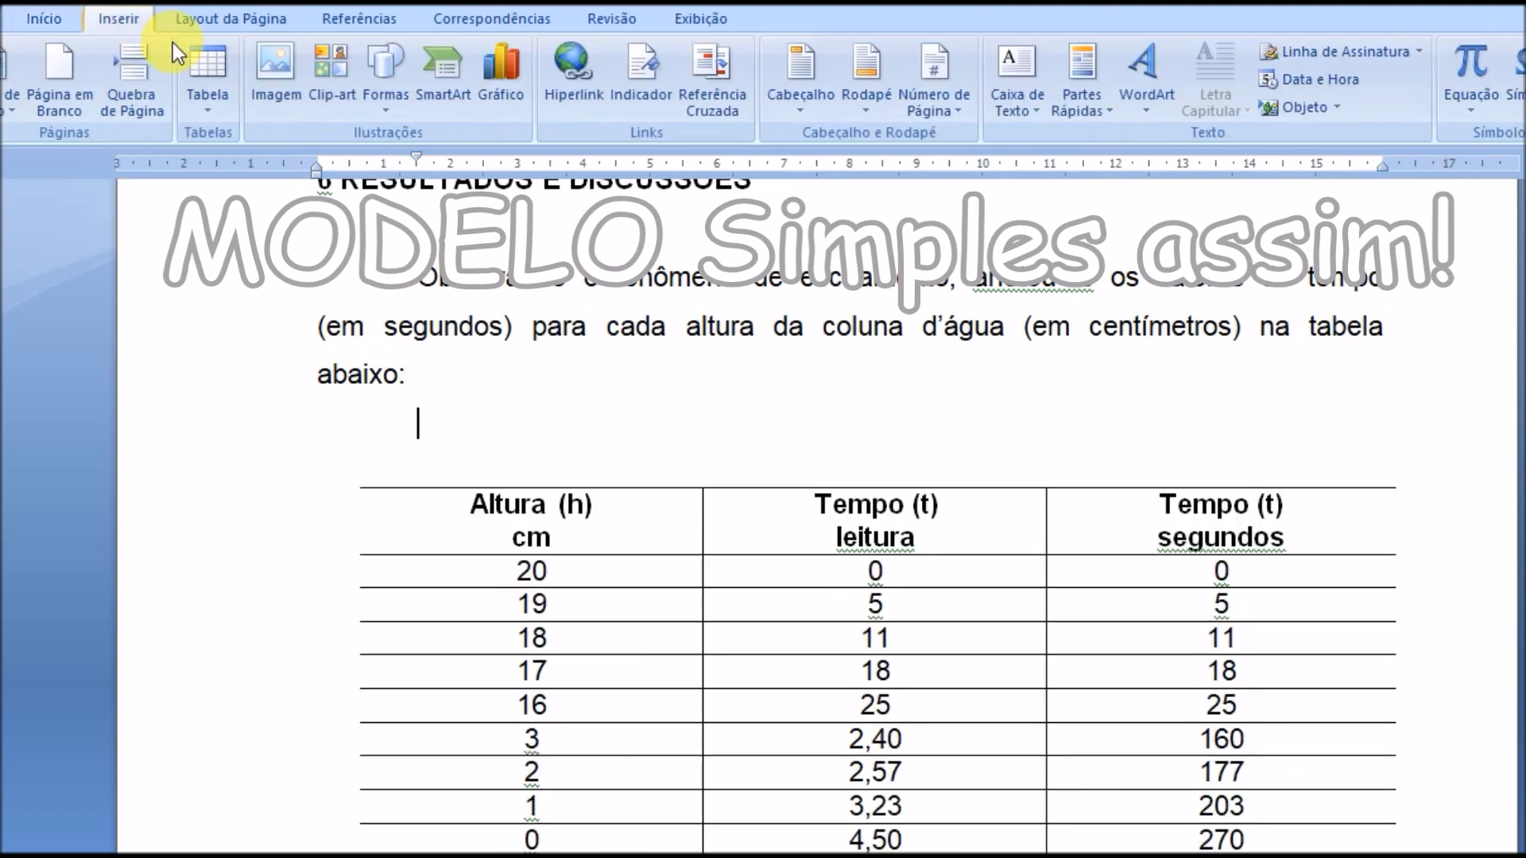
left_click(207, 83)
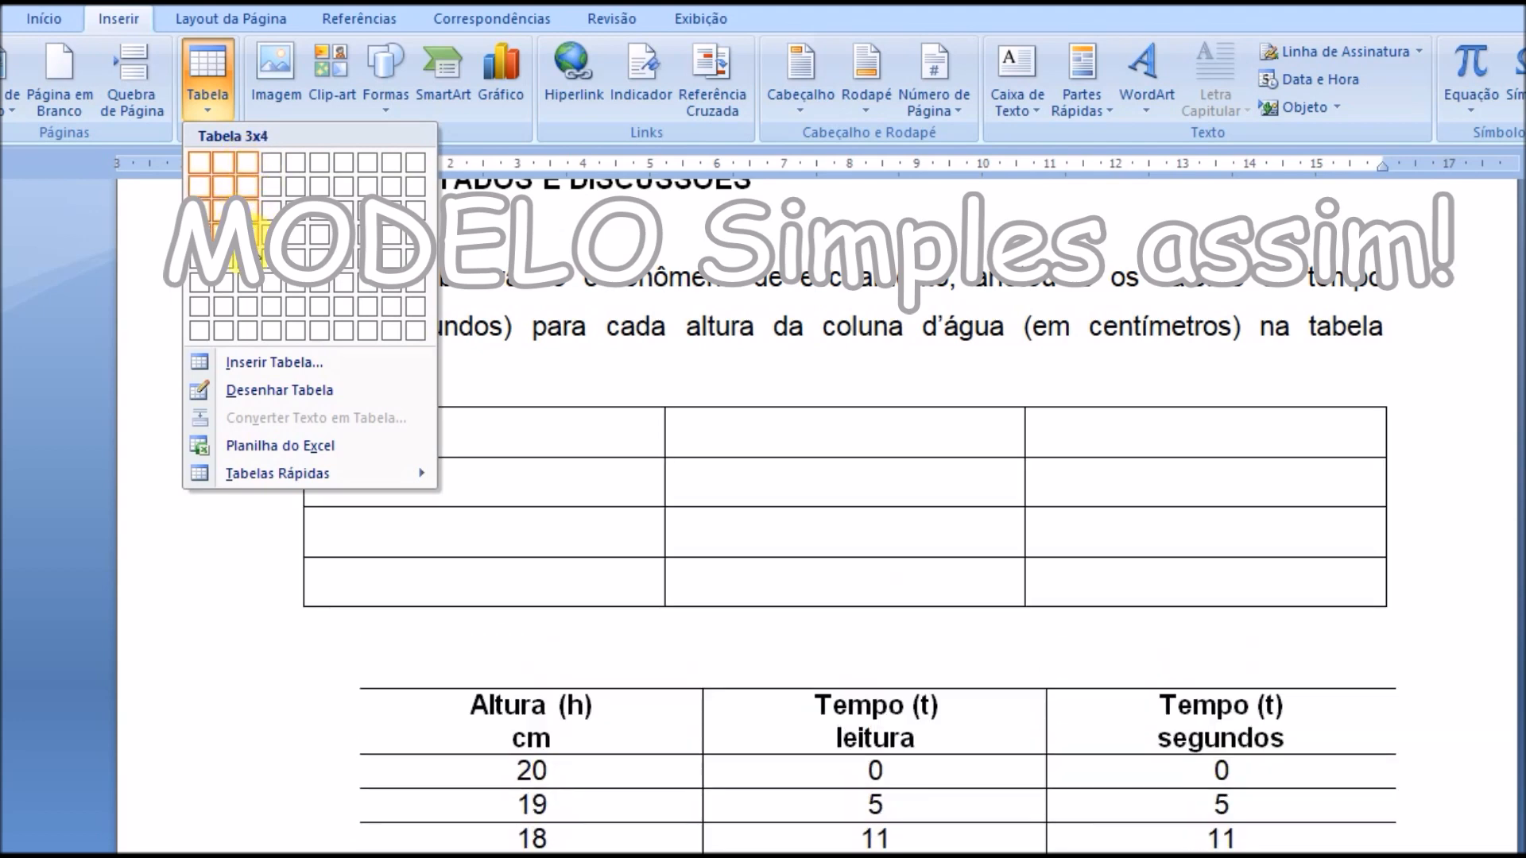
left_click(247, 235)
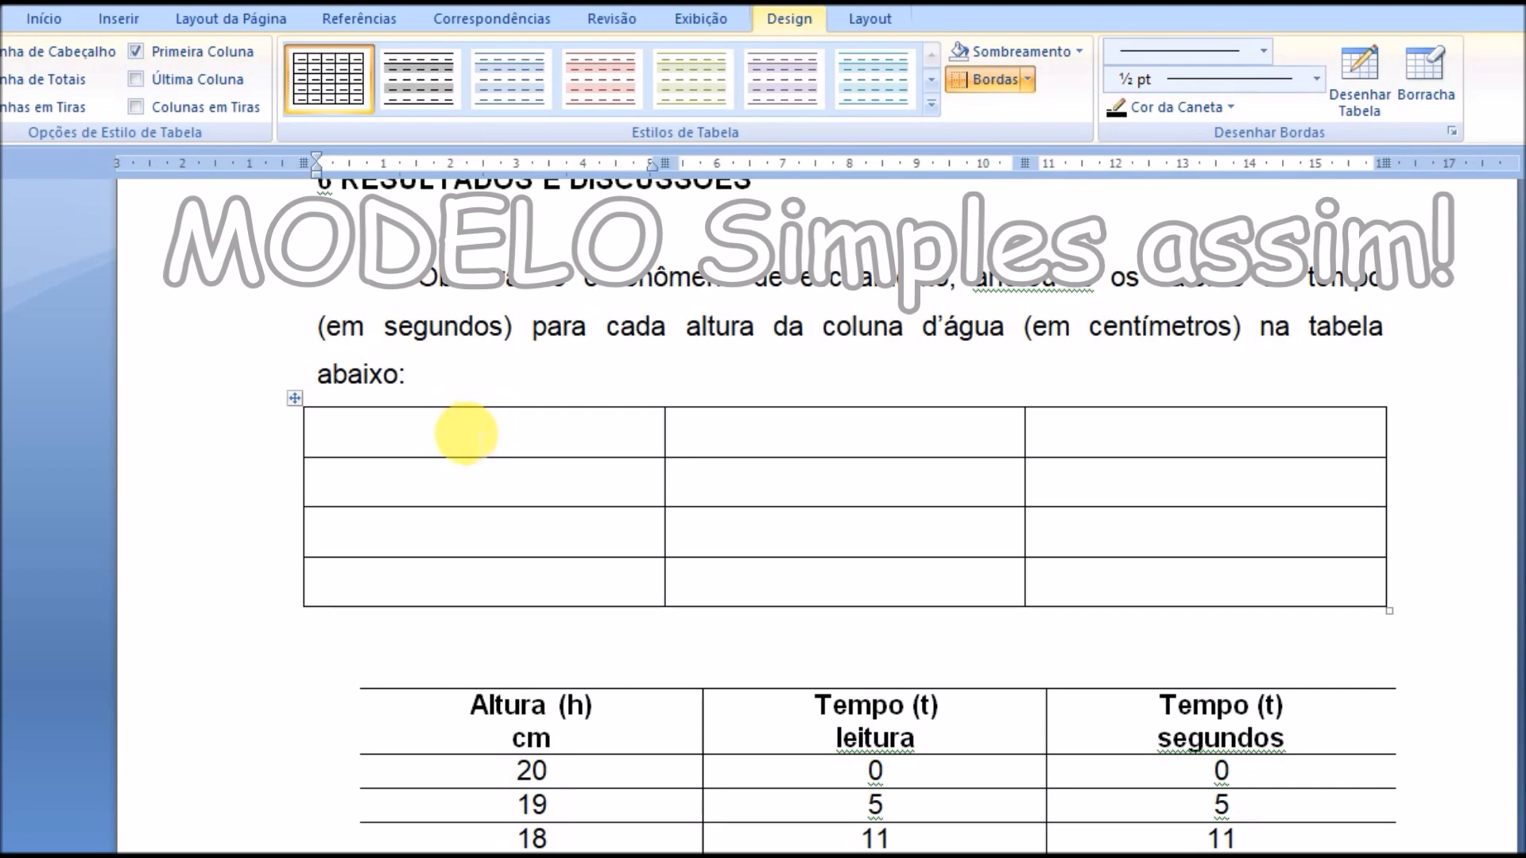
Set the line spacing of all cells in the new empty table to single (Simples).
left_click_drag(453, 429, 1107, 585)
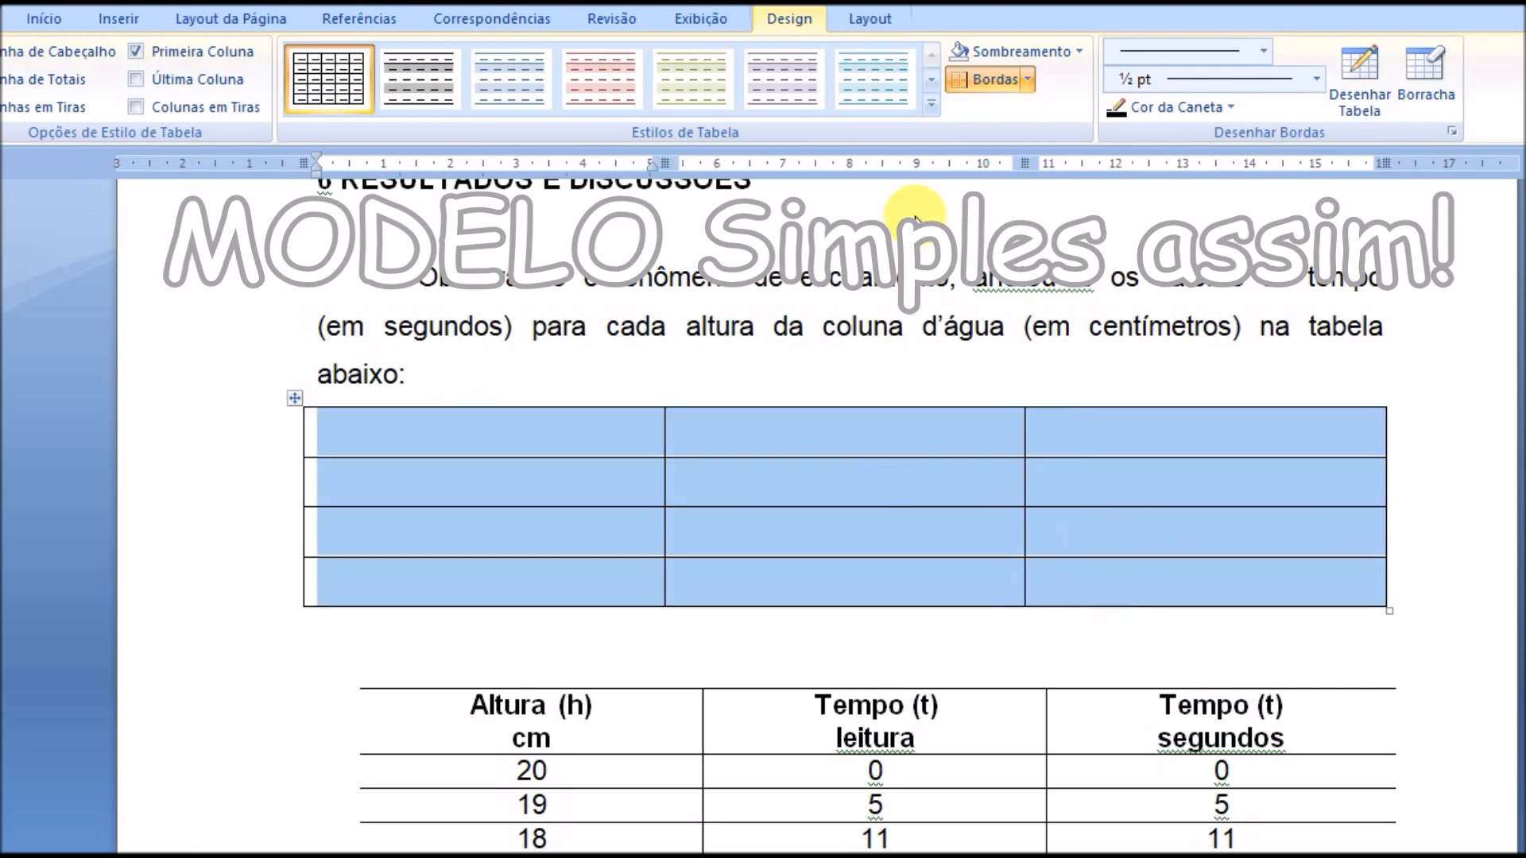
left_click(132, 25)
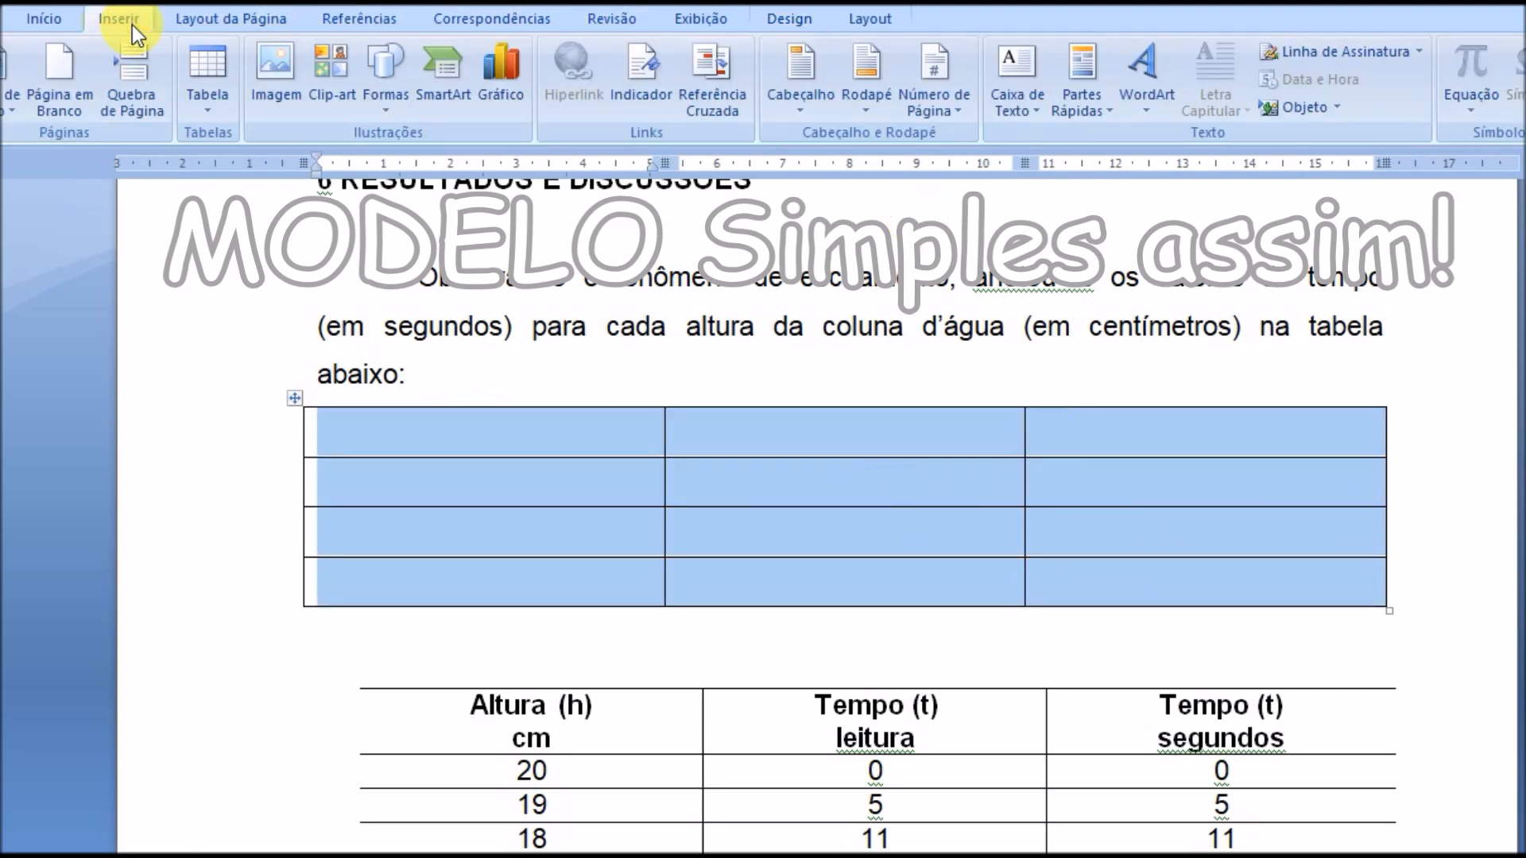
left_click(44, 22)
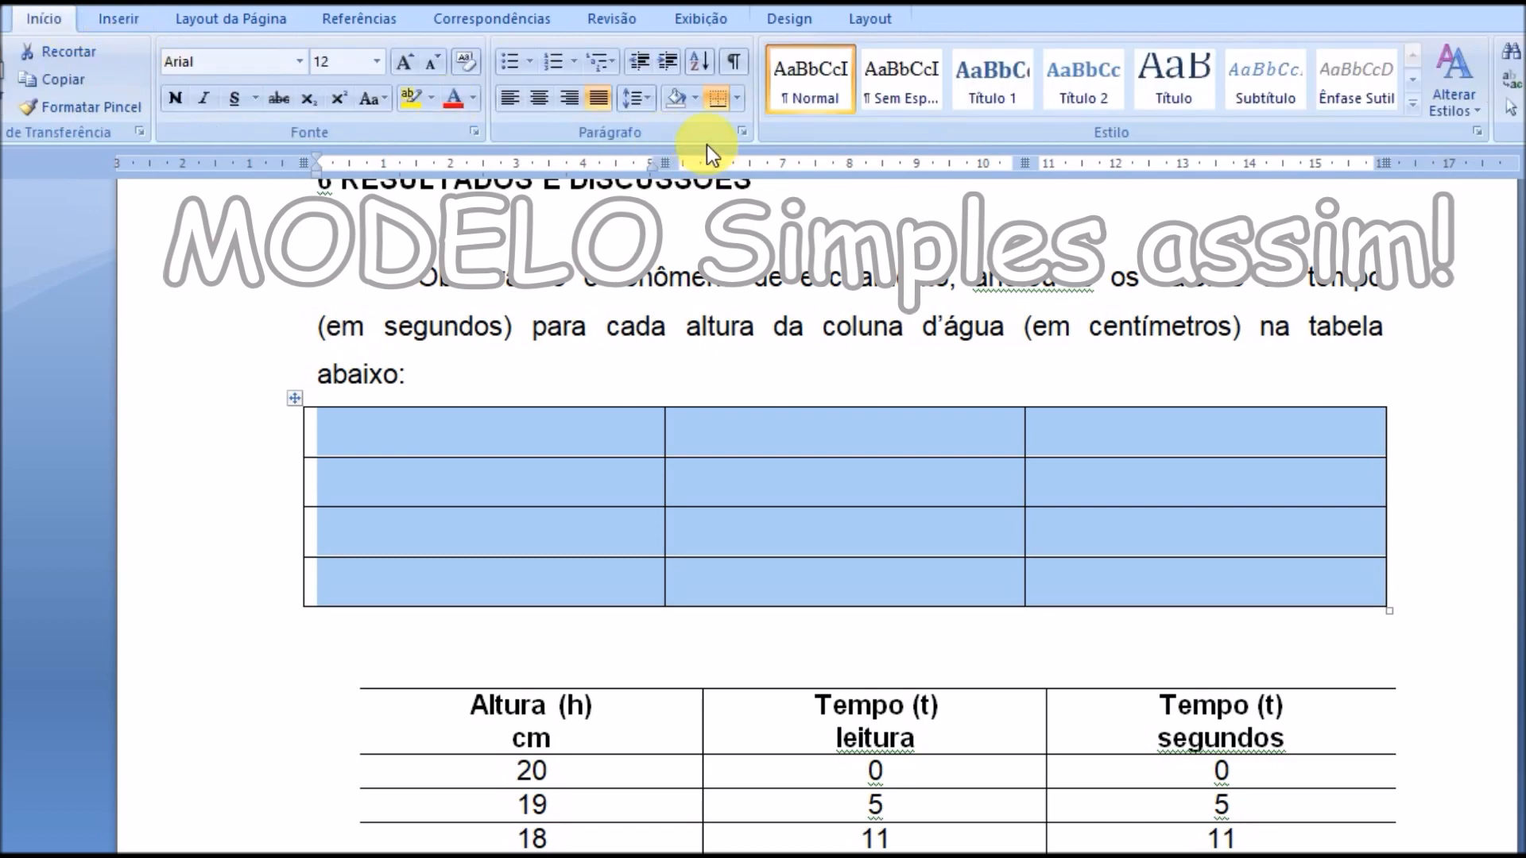
left_click(744, 129)
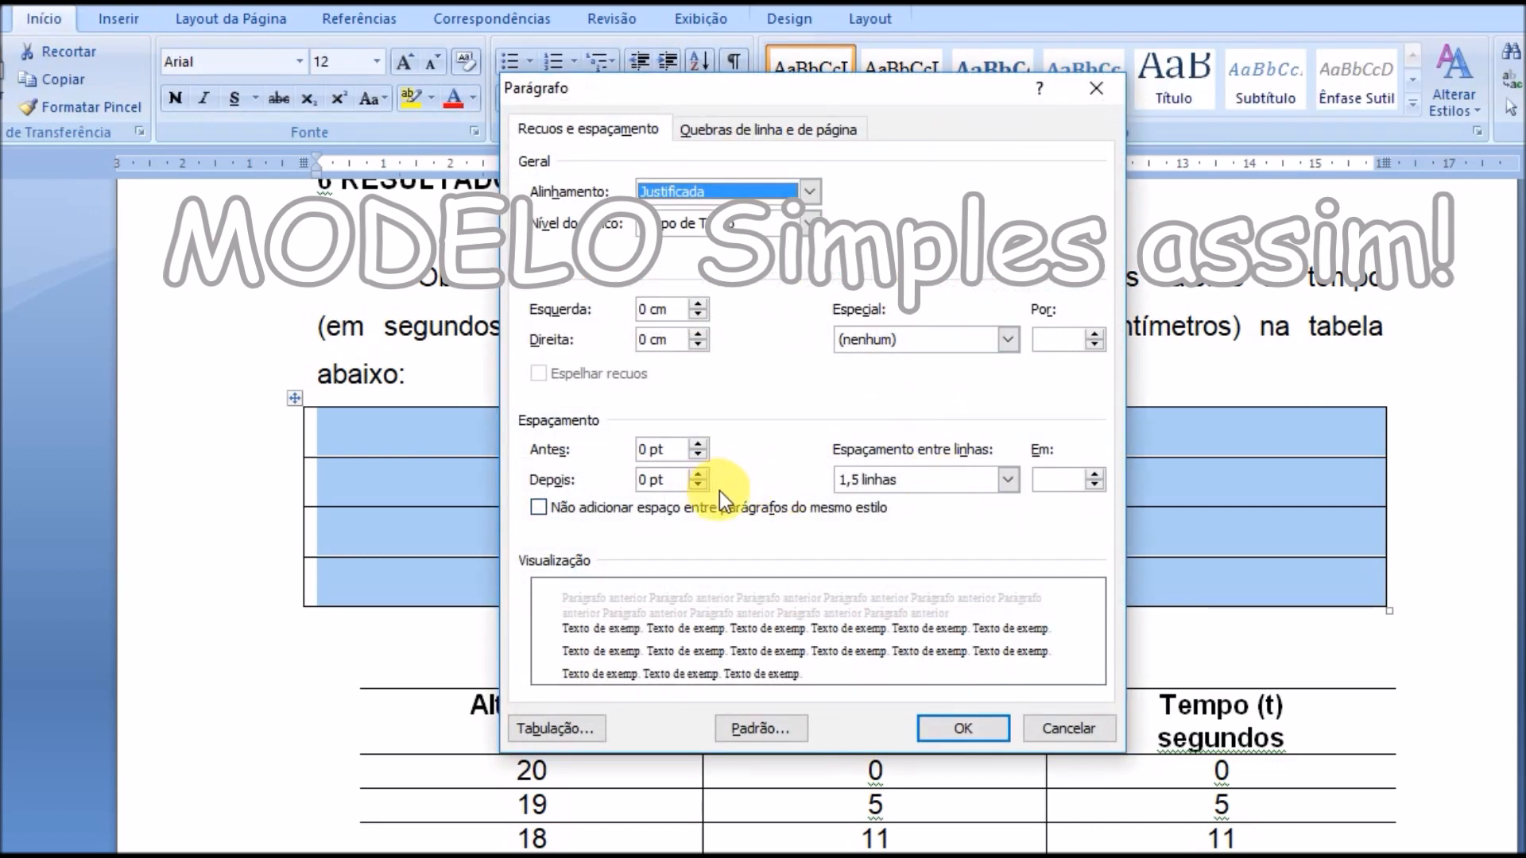
left_click(1008, 479)
left_click(932, 499)
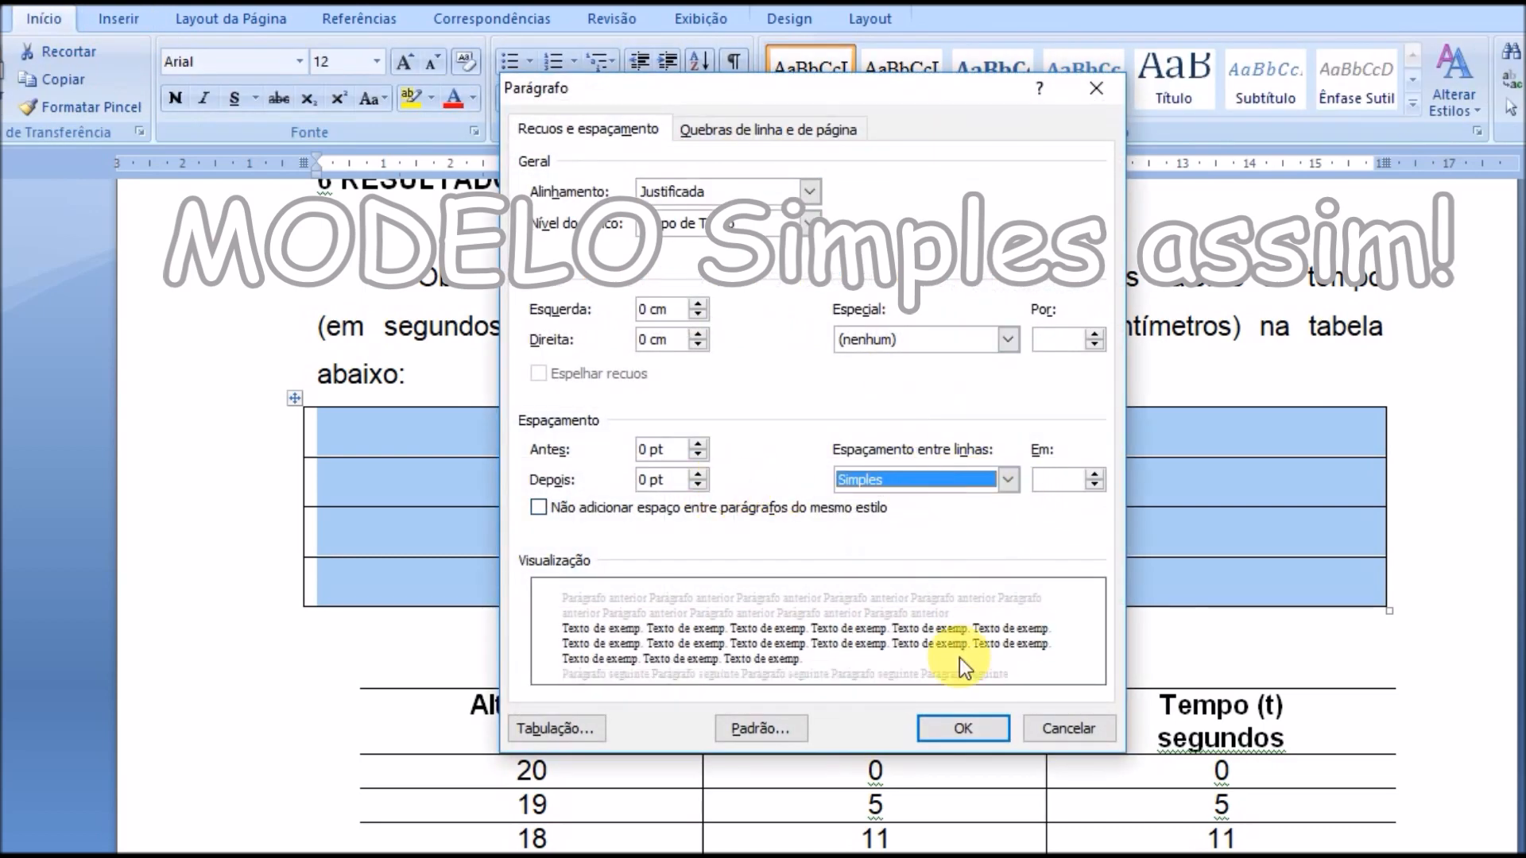
left_click(962, 728)
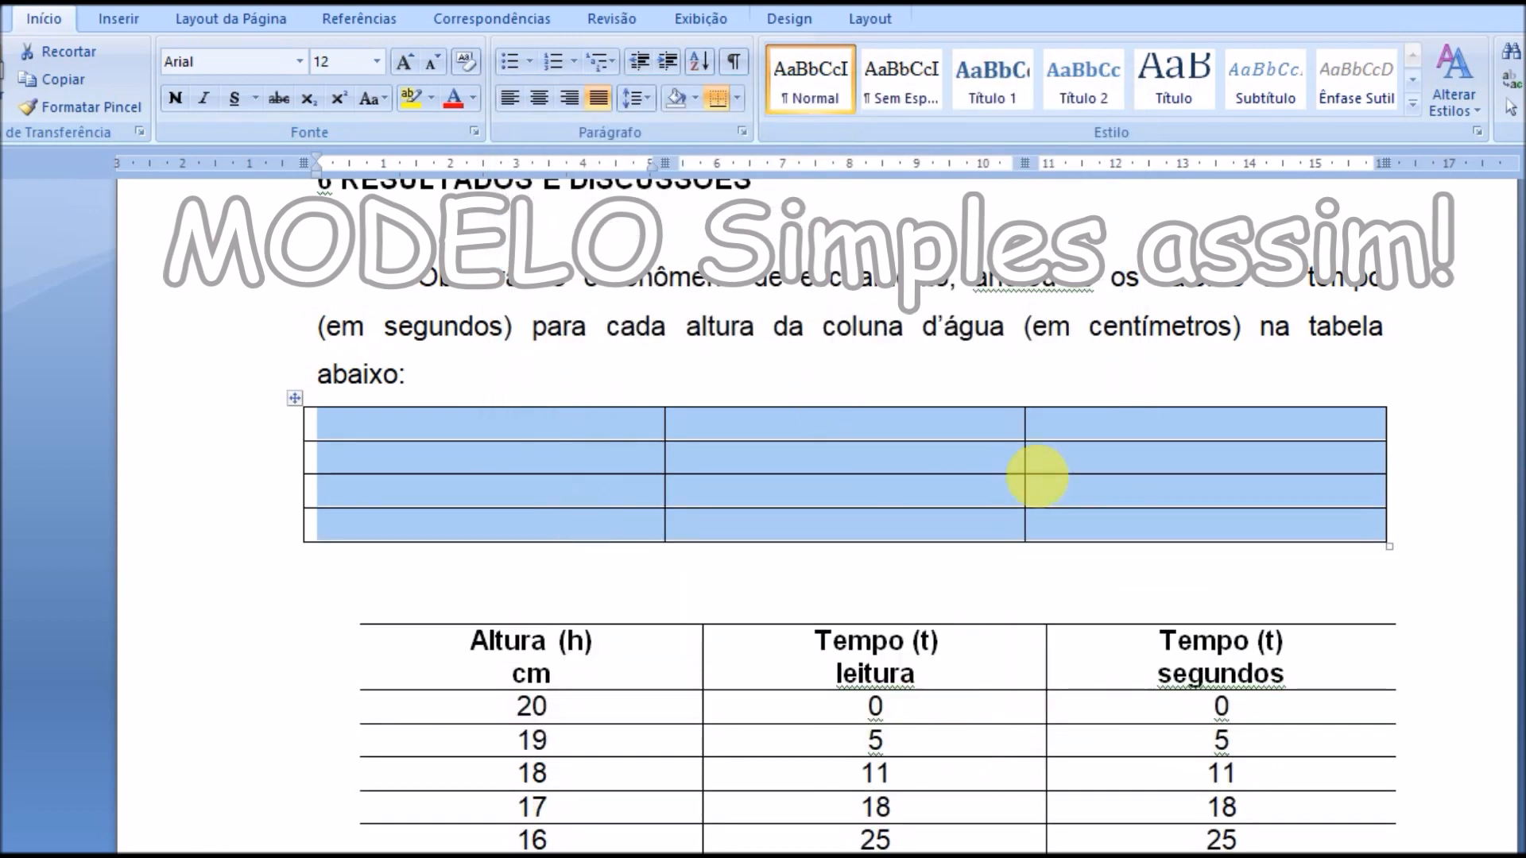
Remove the left and right outer borders from the empty table.
left_click(735, 105)
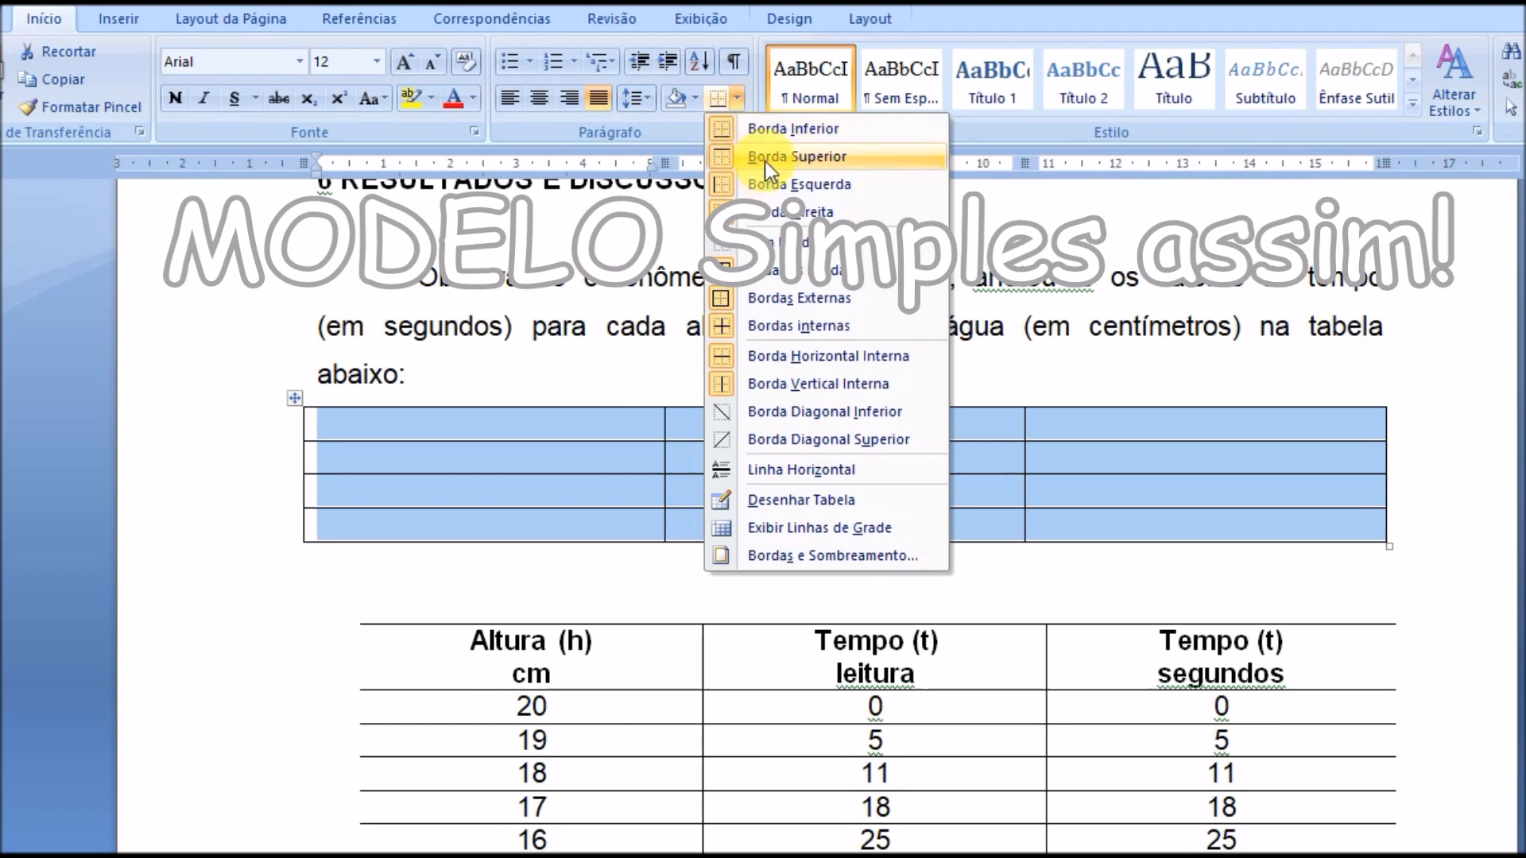
left_click(764, 186)
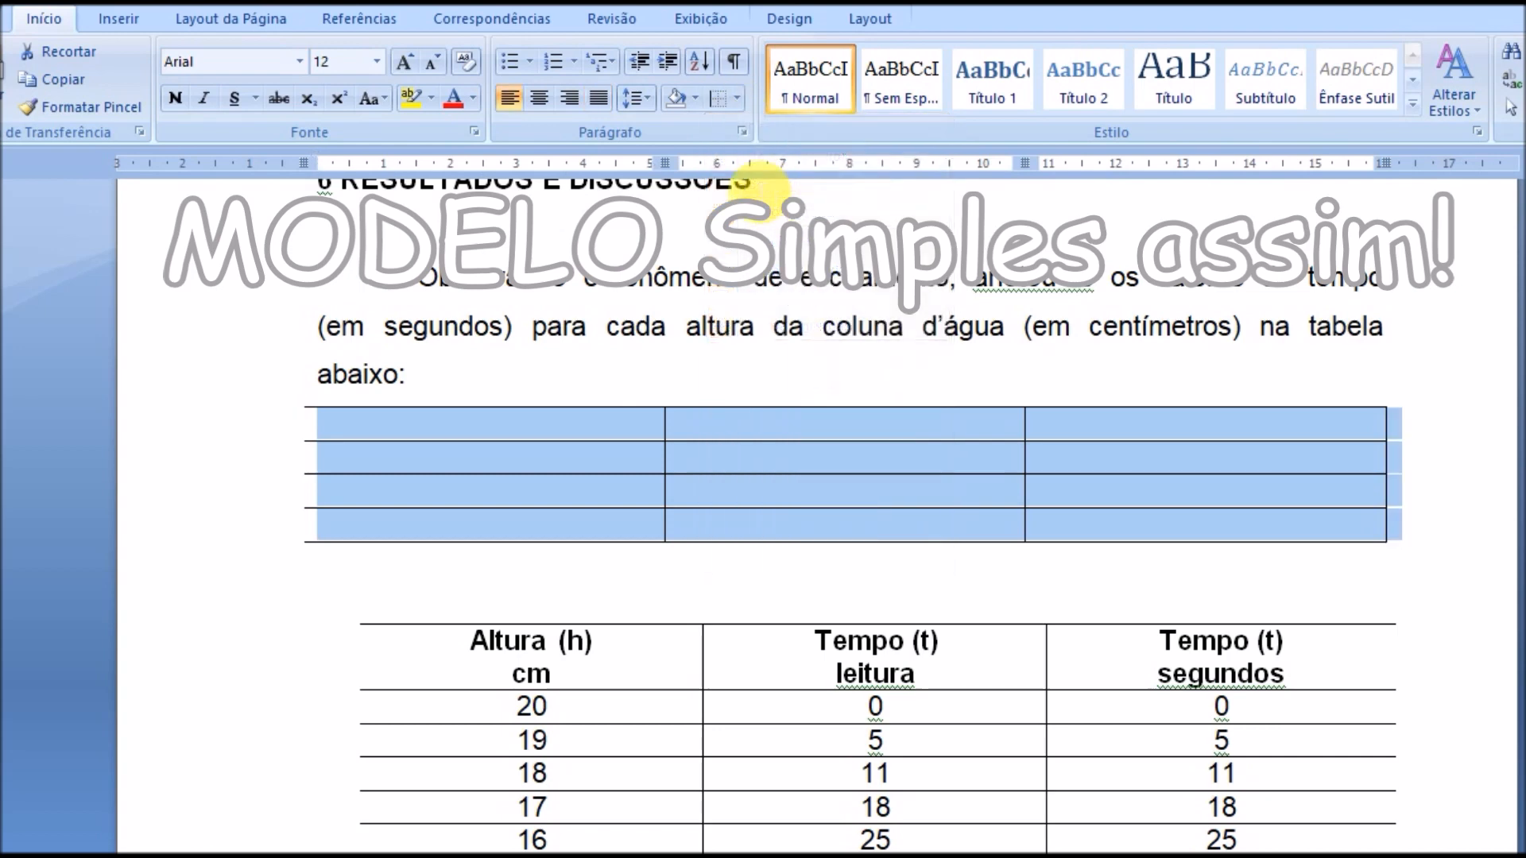
left_click(736, 108)
left_click(770, 205)
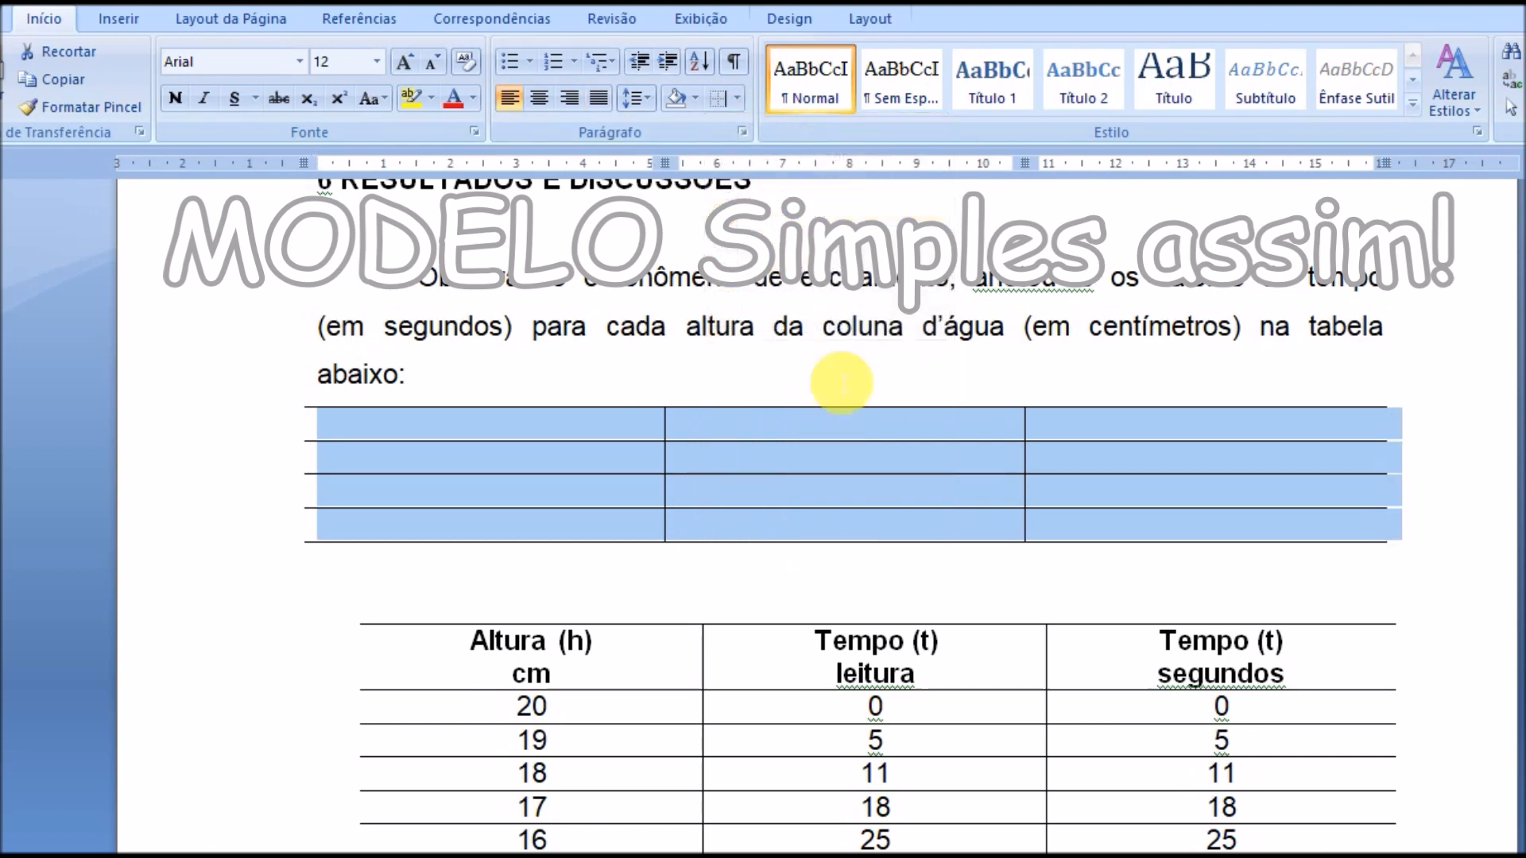
left_click(880, 548)
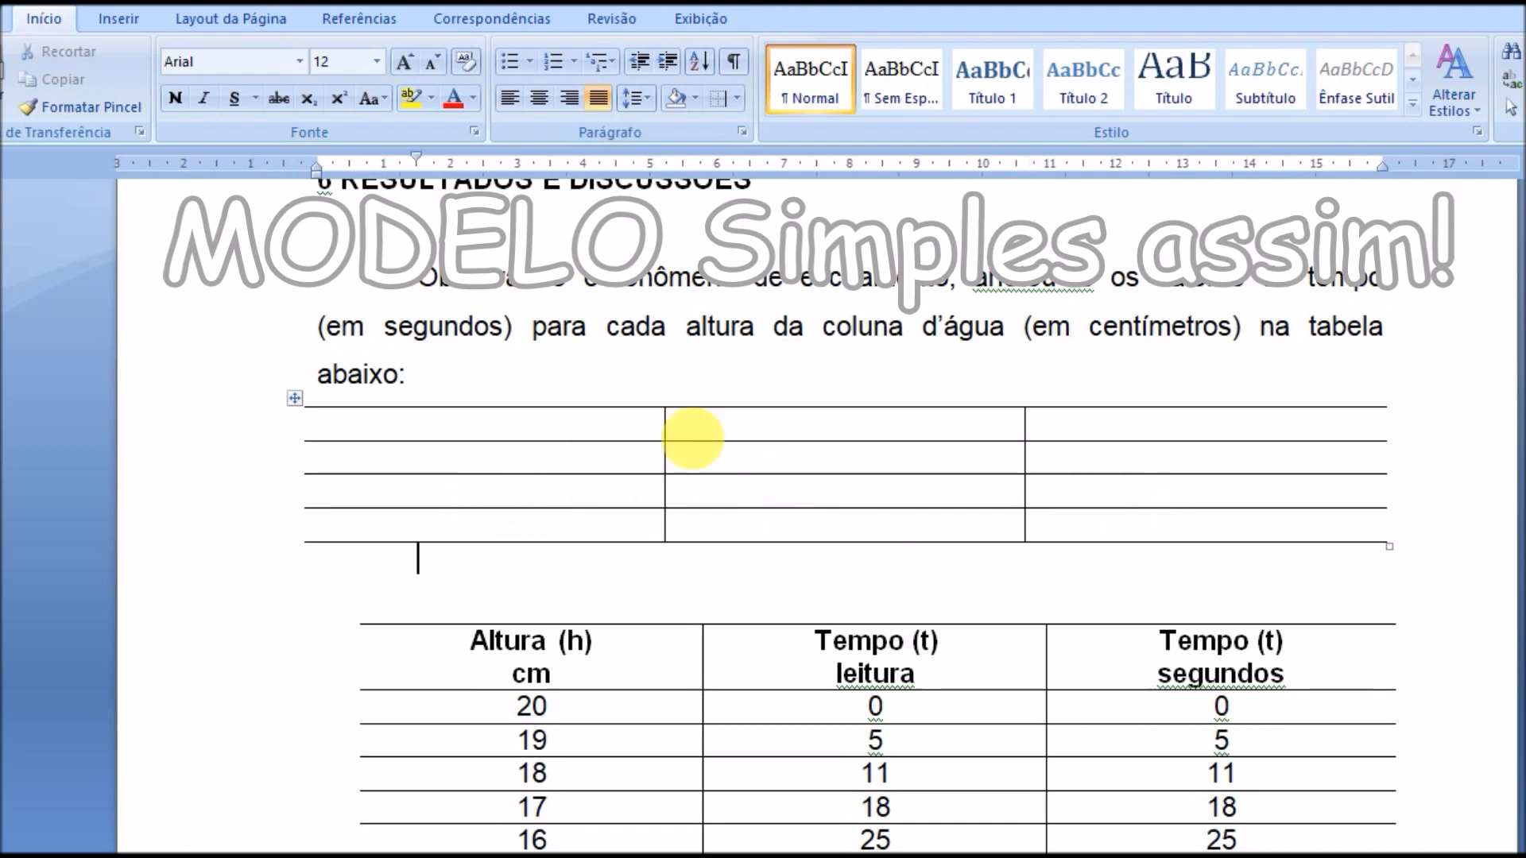
Insert the caption "Tabela 1: Relação da medida da altura em função do tempo" above the filled height and time table.
scroll(545, 382, "down", 3)
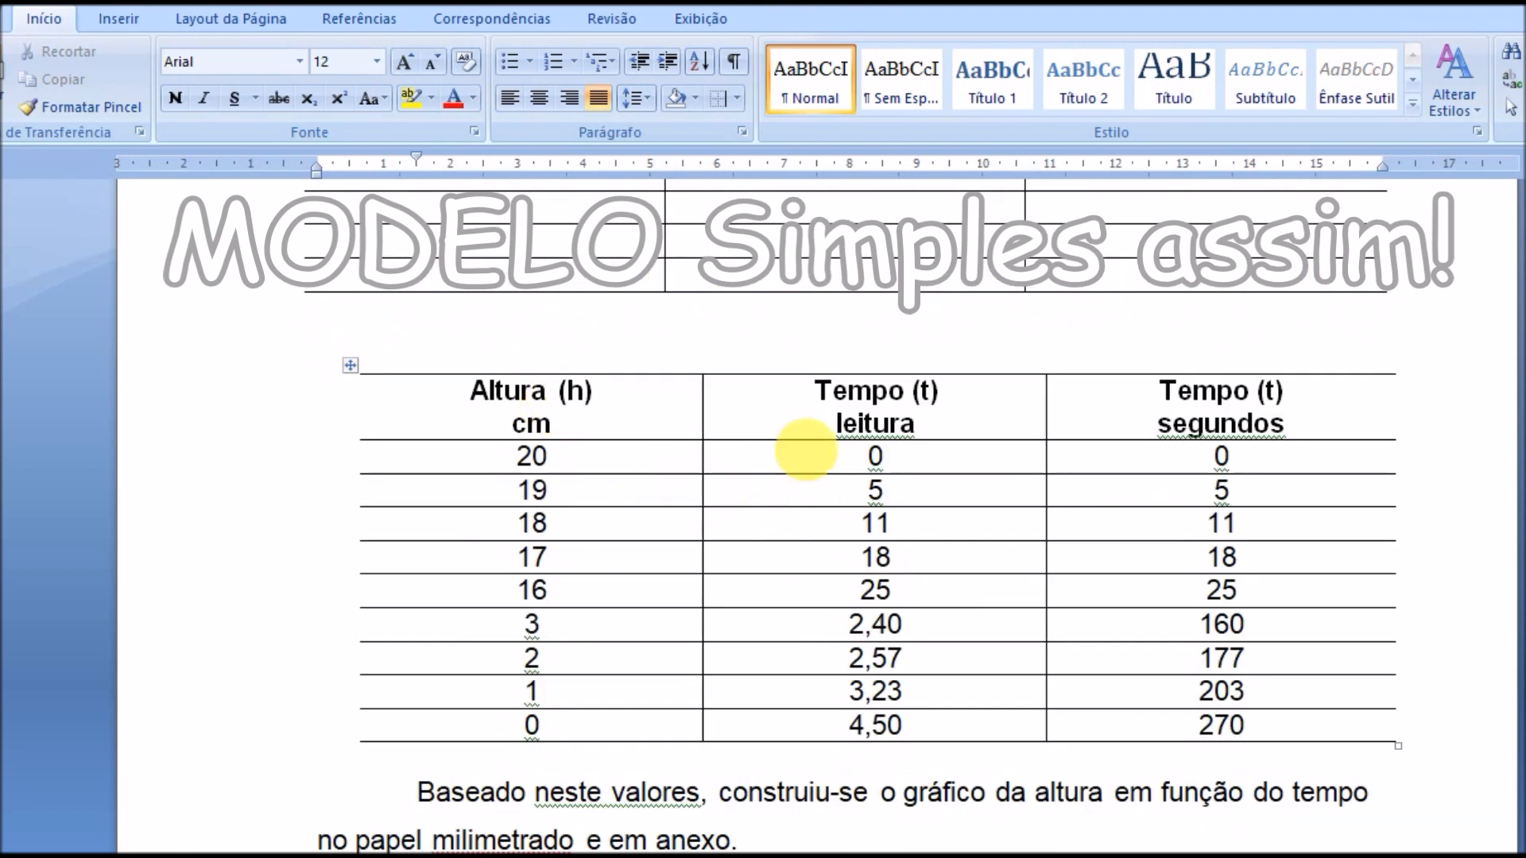
left_click_drag(652, 429, 1261, 726)
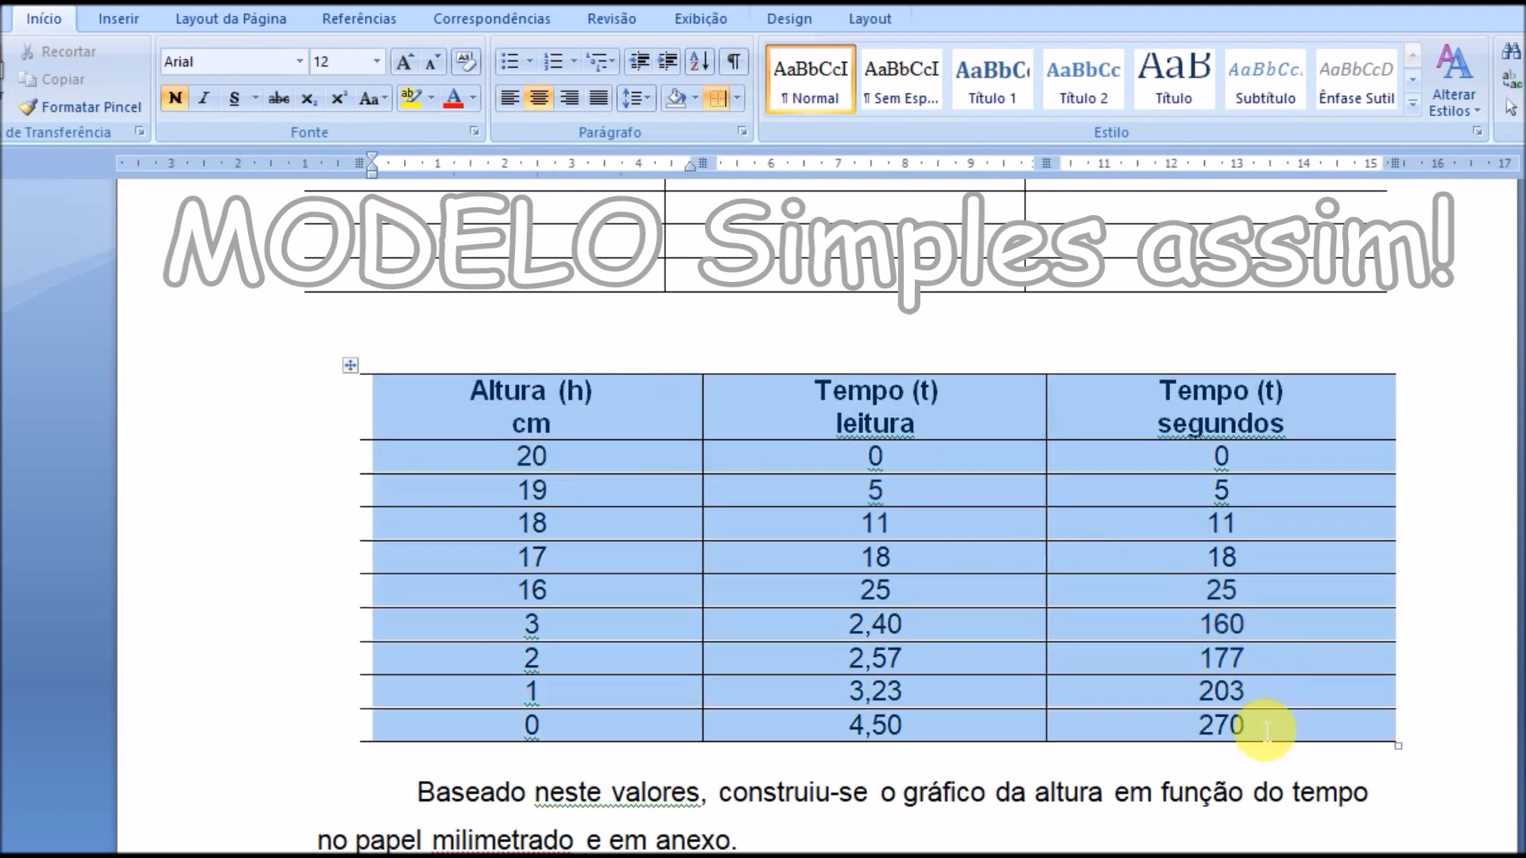
right_click(647, 464)
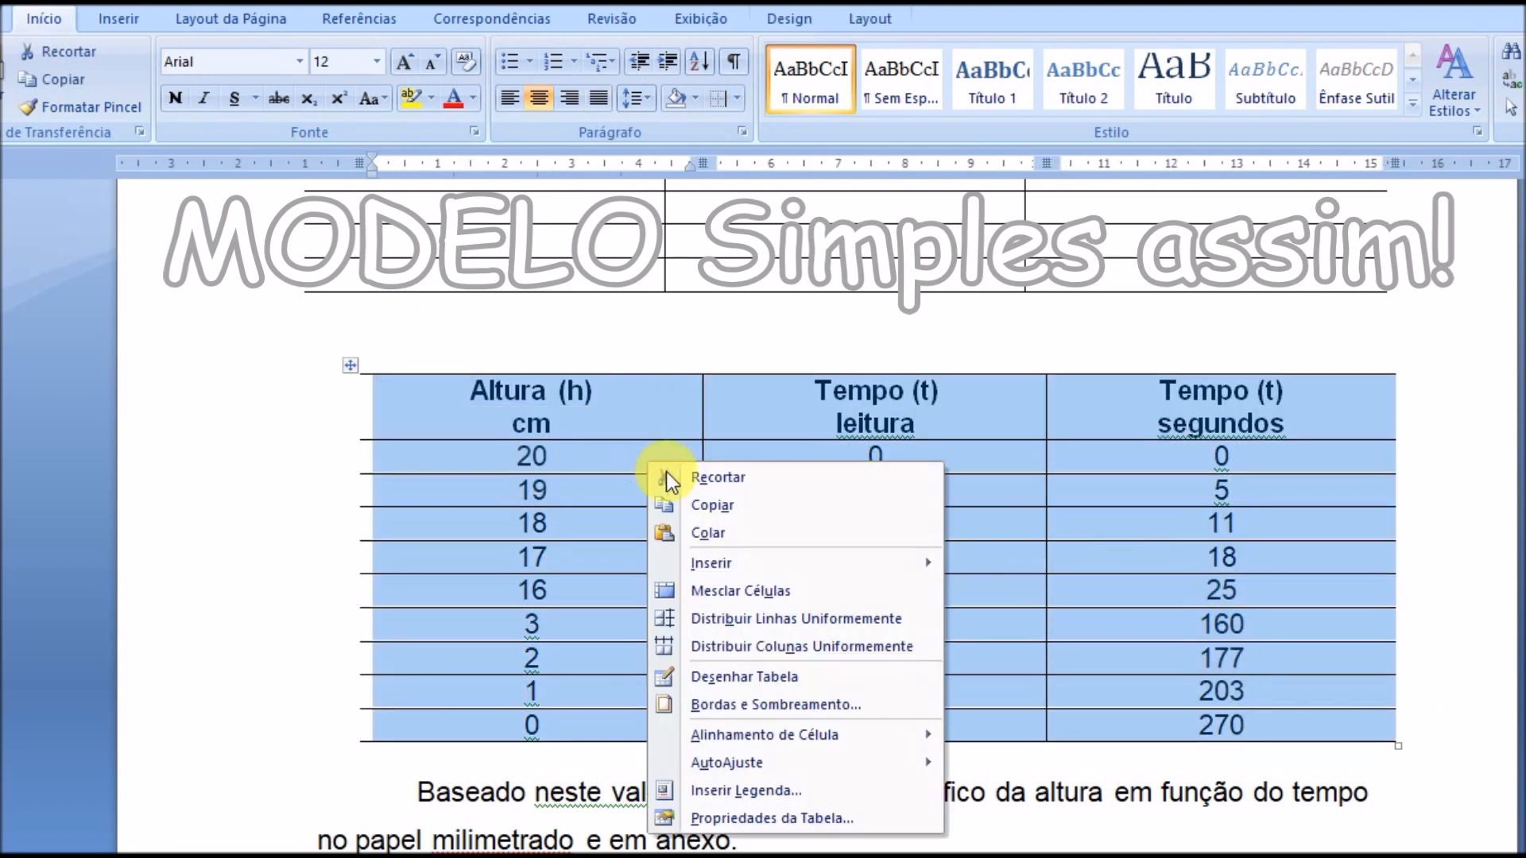
left_click(781, 793)
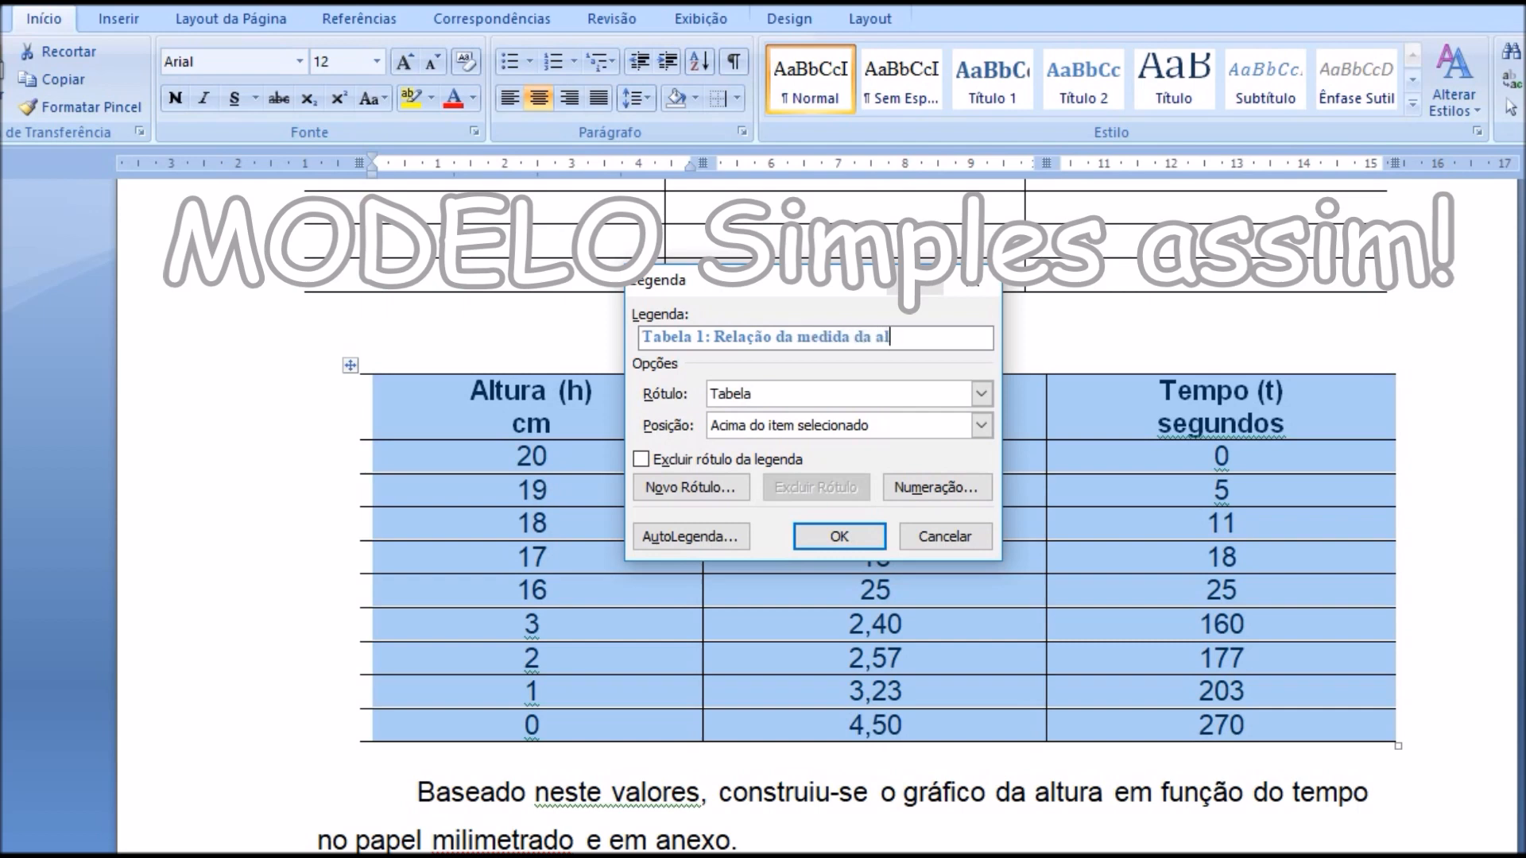
type("ão do tempo")
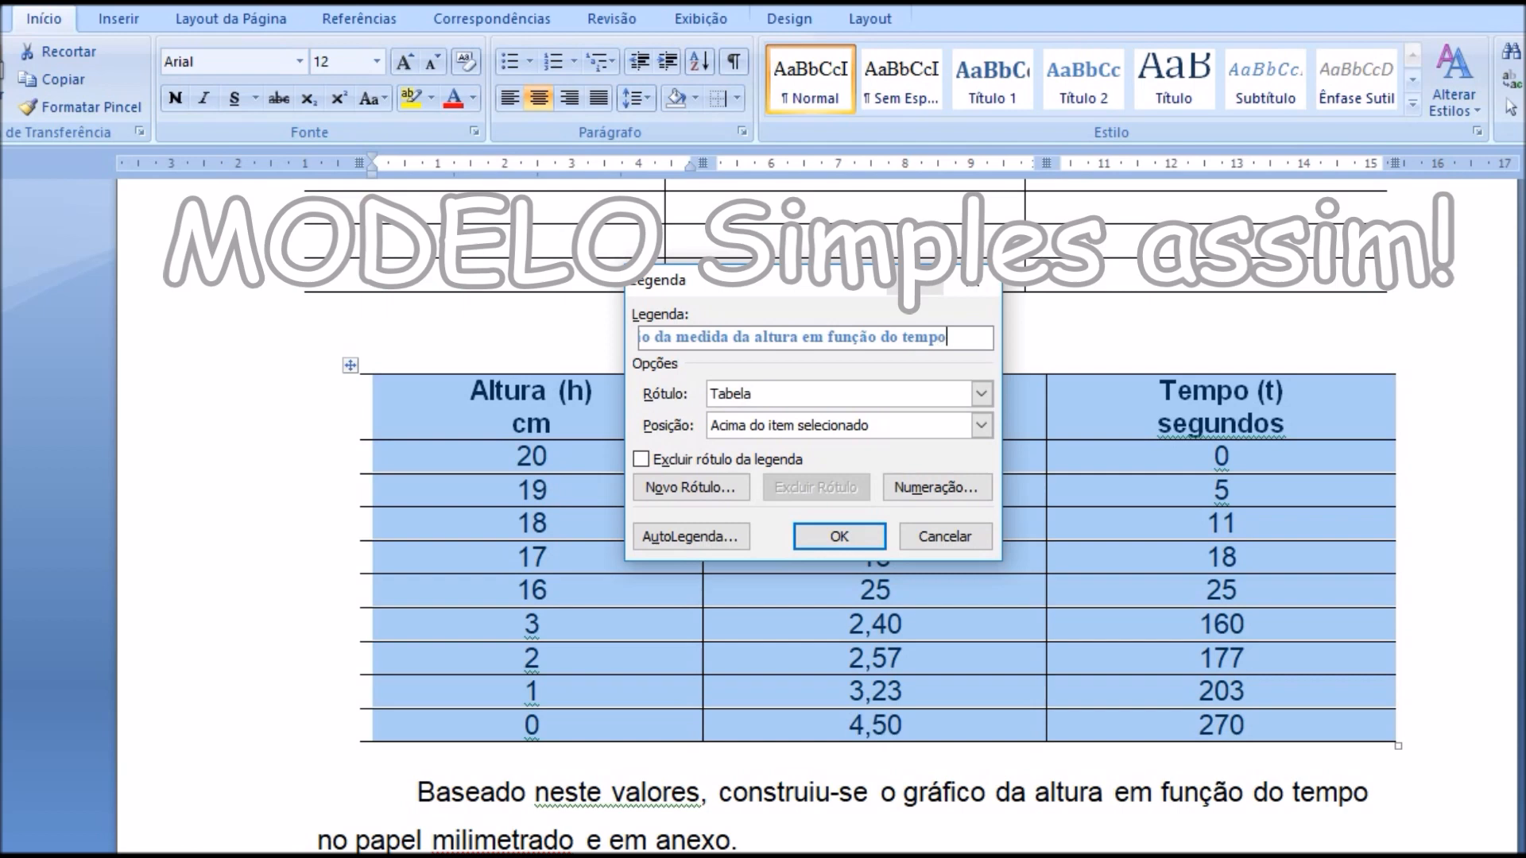
left_click(845, 544)
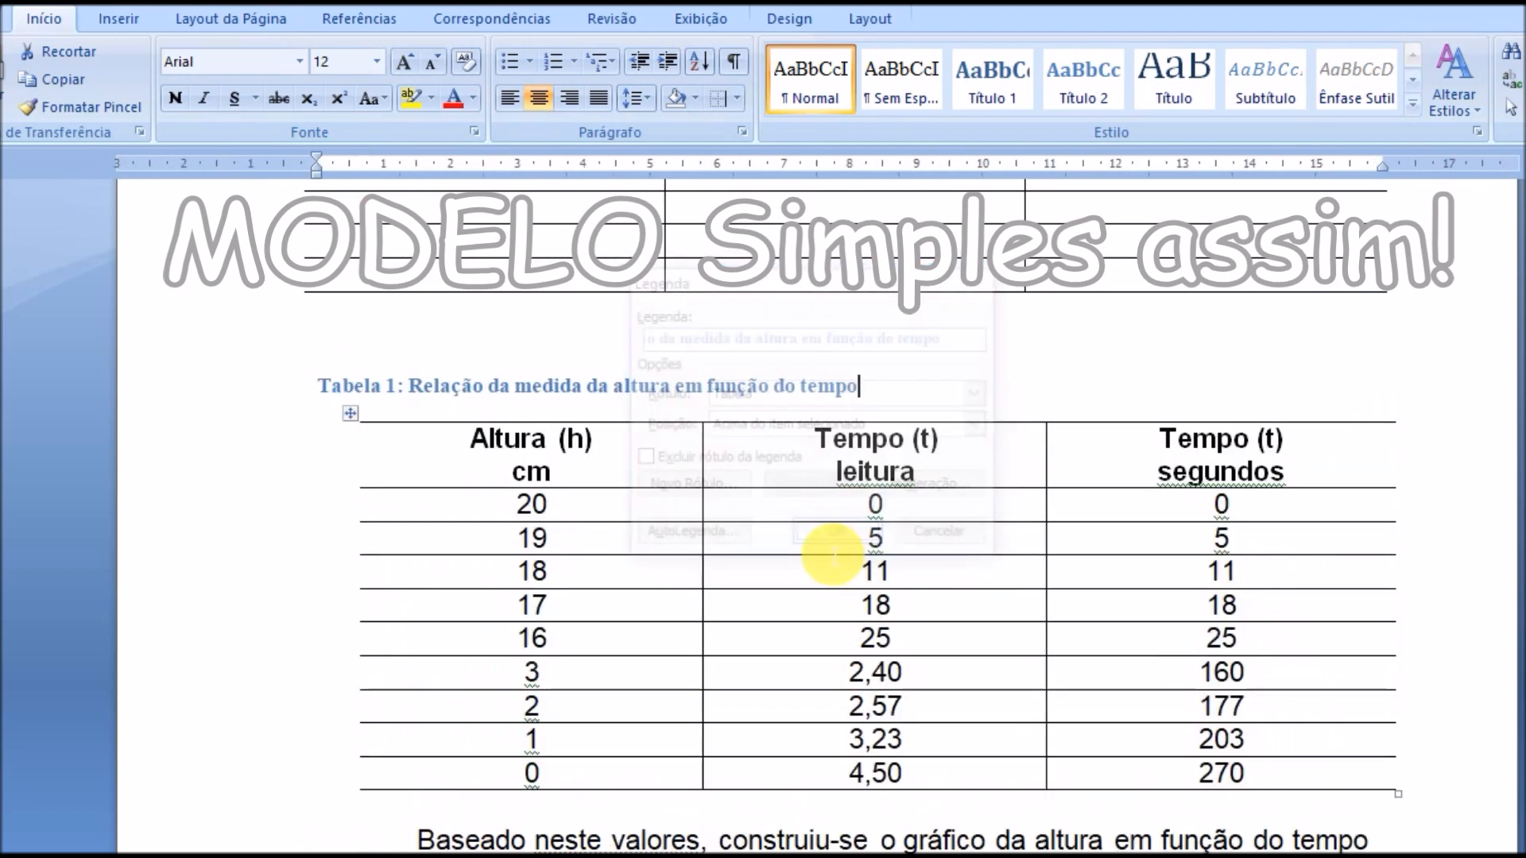
Set the whole table caption's font to Arial, size 11.
left_click_drag(892, 392, 323, 408)
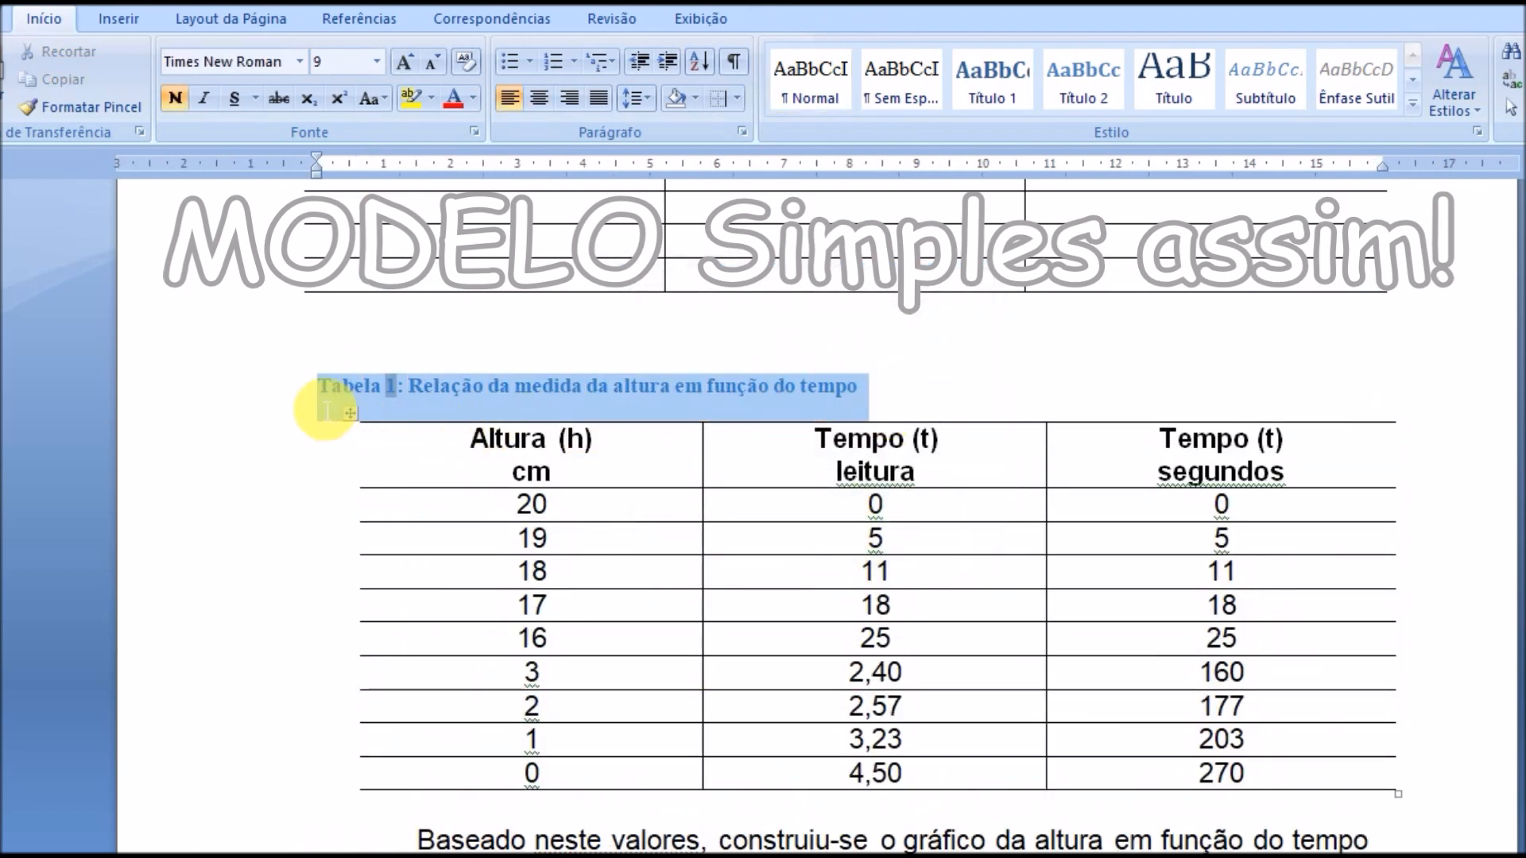
left_click(302, 64)
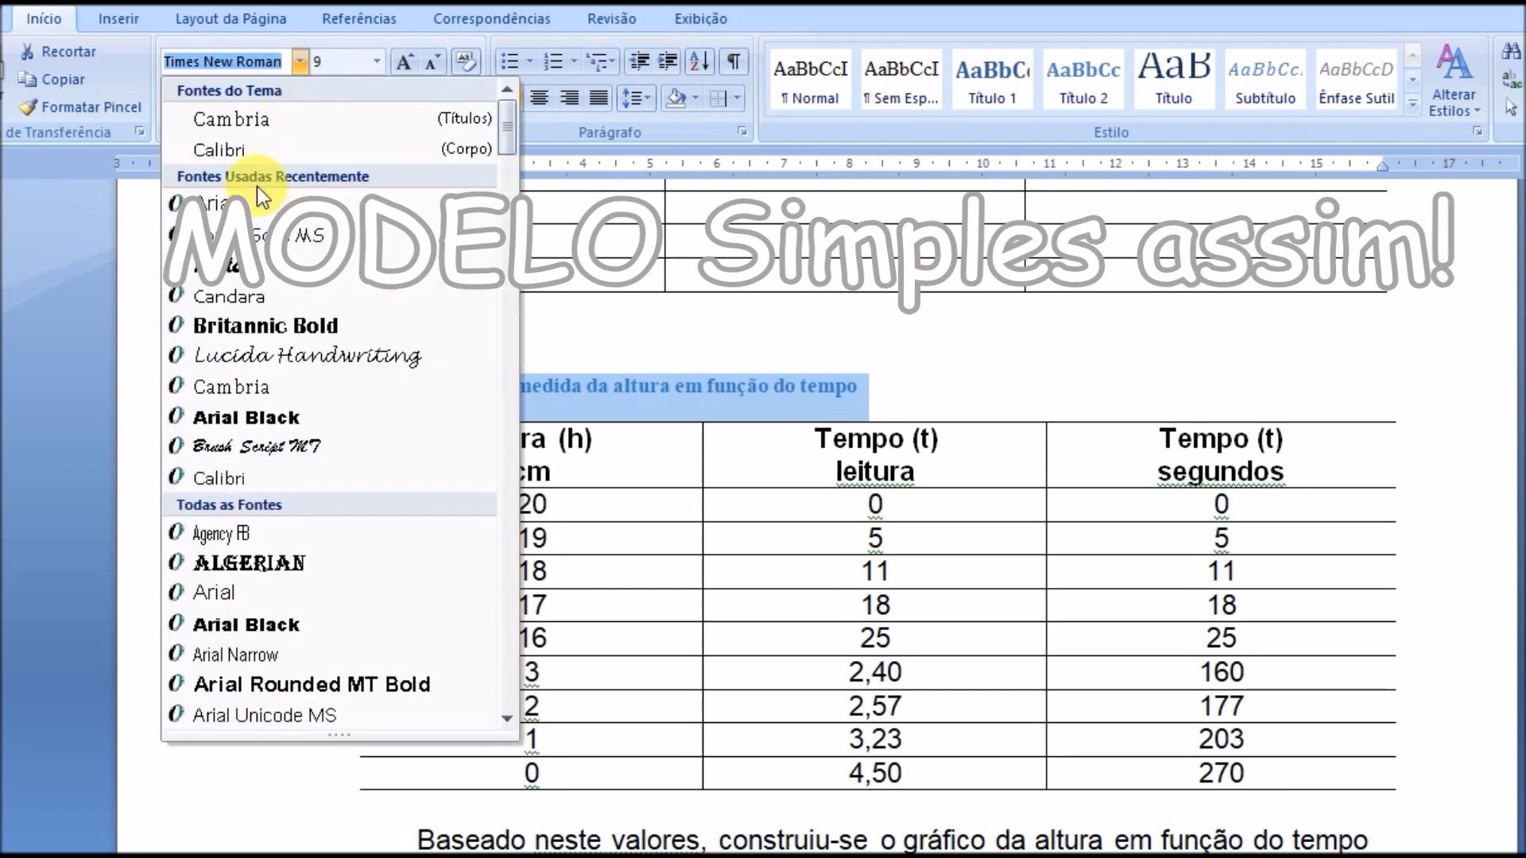
left_click(238, 227)
left_click(376, 62)
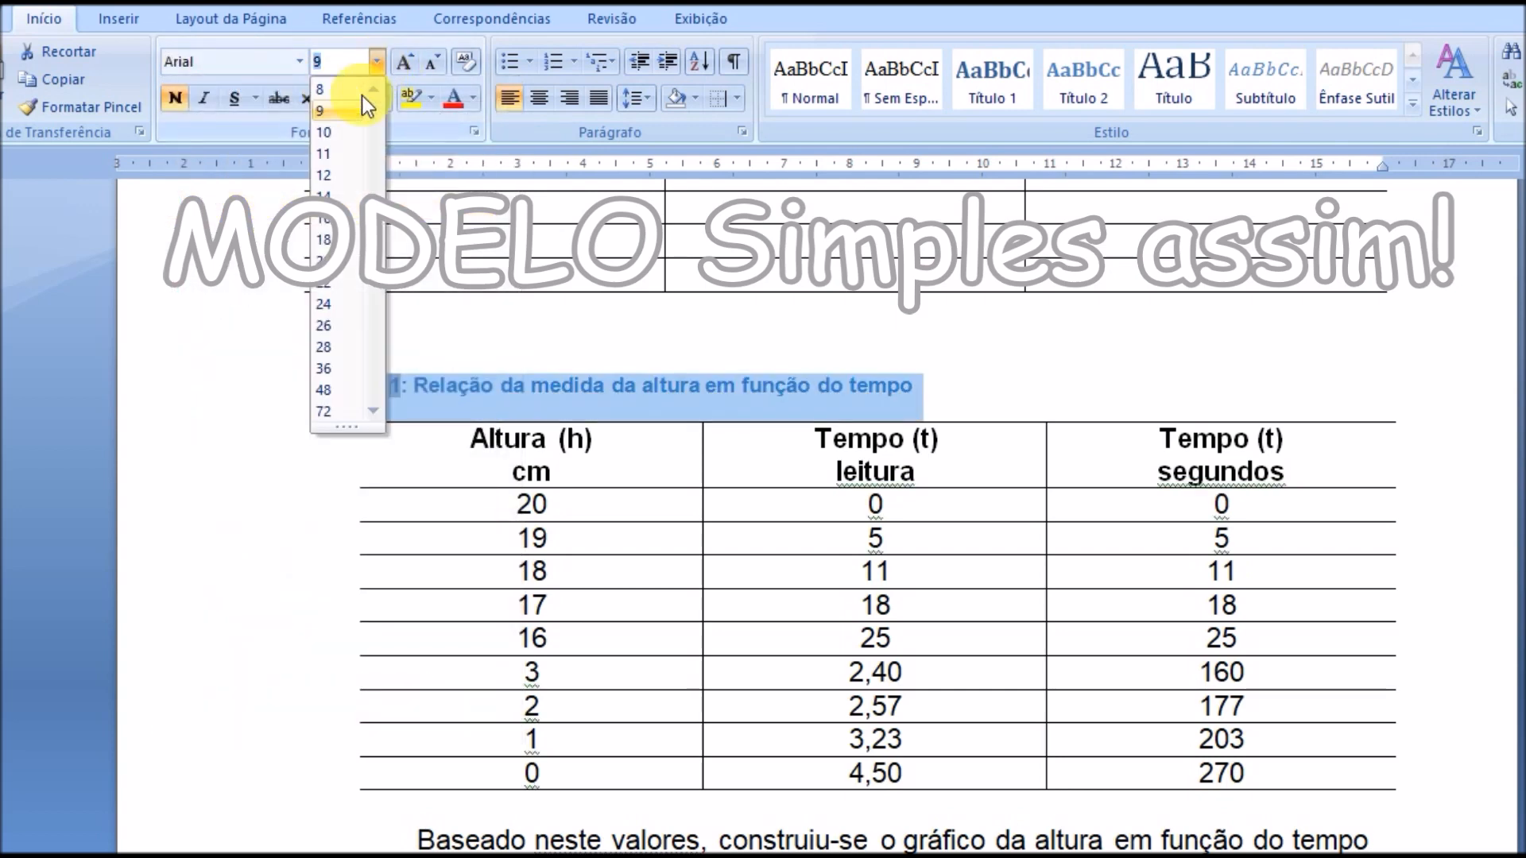
left_click(332, 147)
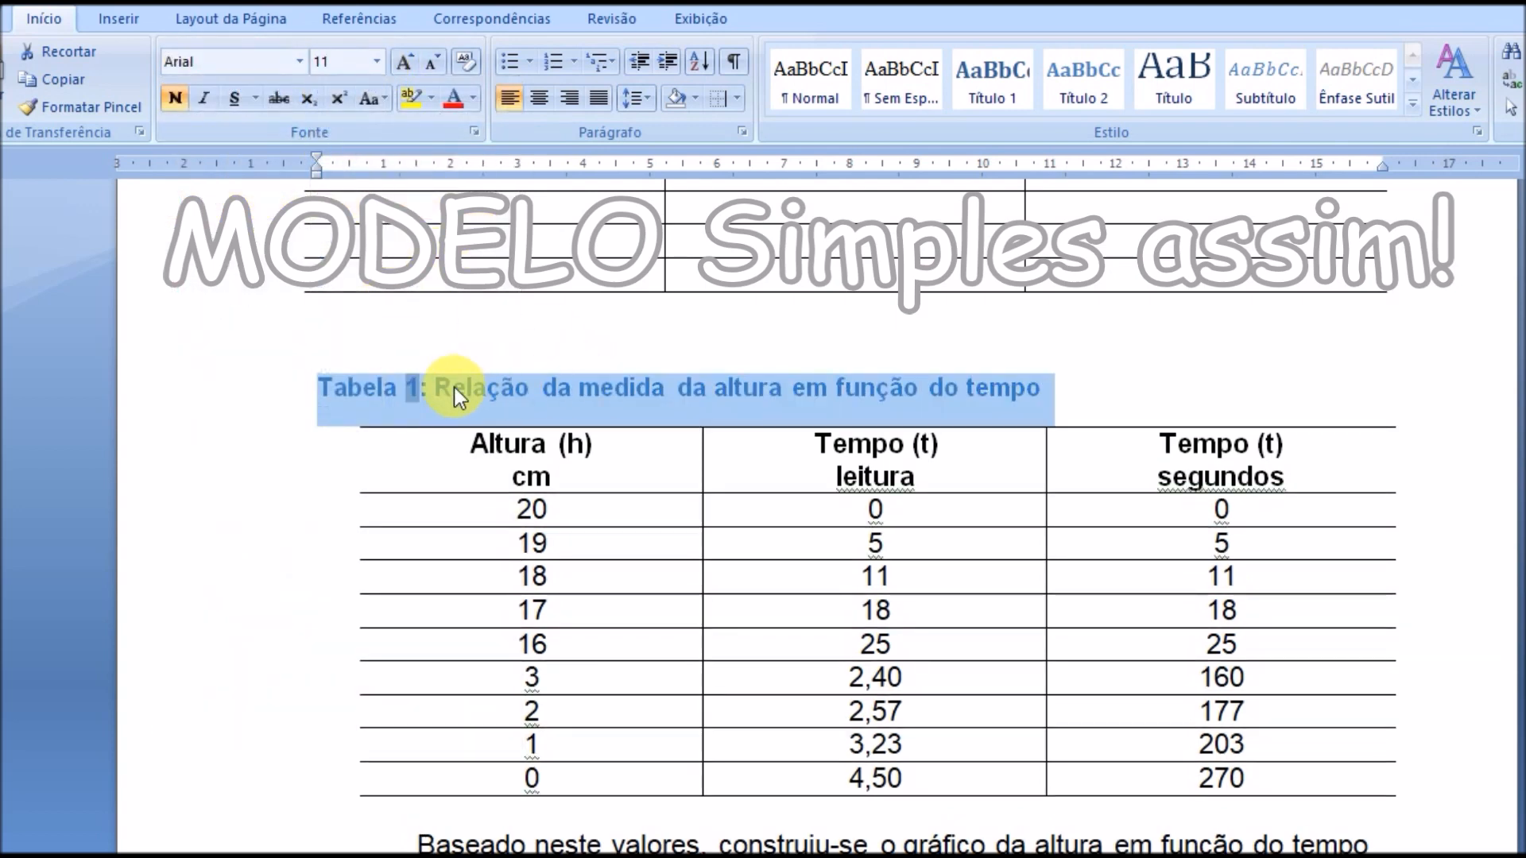
Remove bold from the caption's description after "Tabela 1:".
left_click_drag(436, 390, 1049, 401)
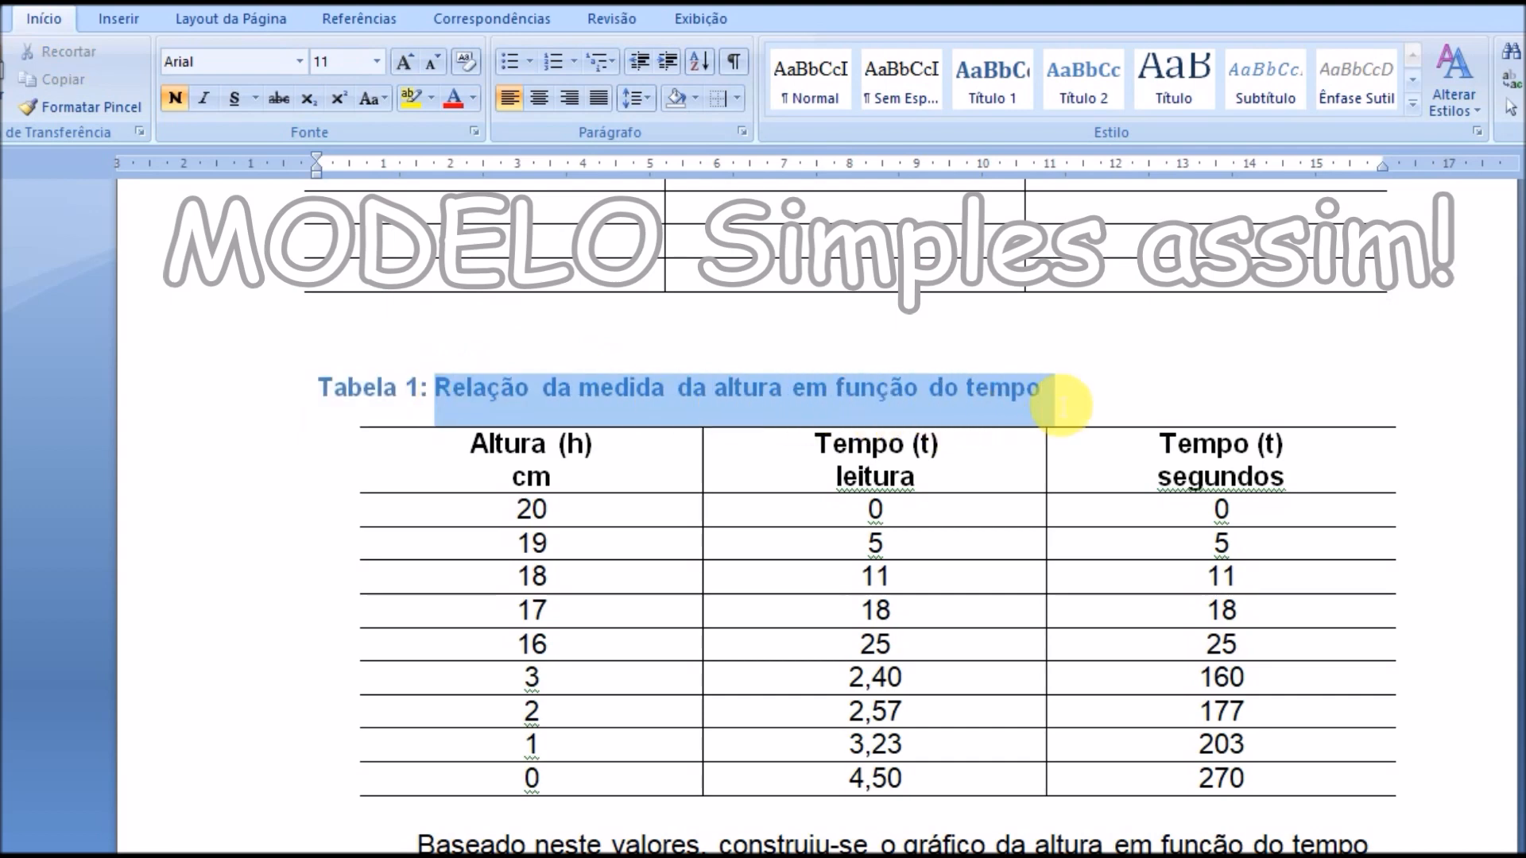
left_click(176, 97)
left_click(596, 349)
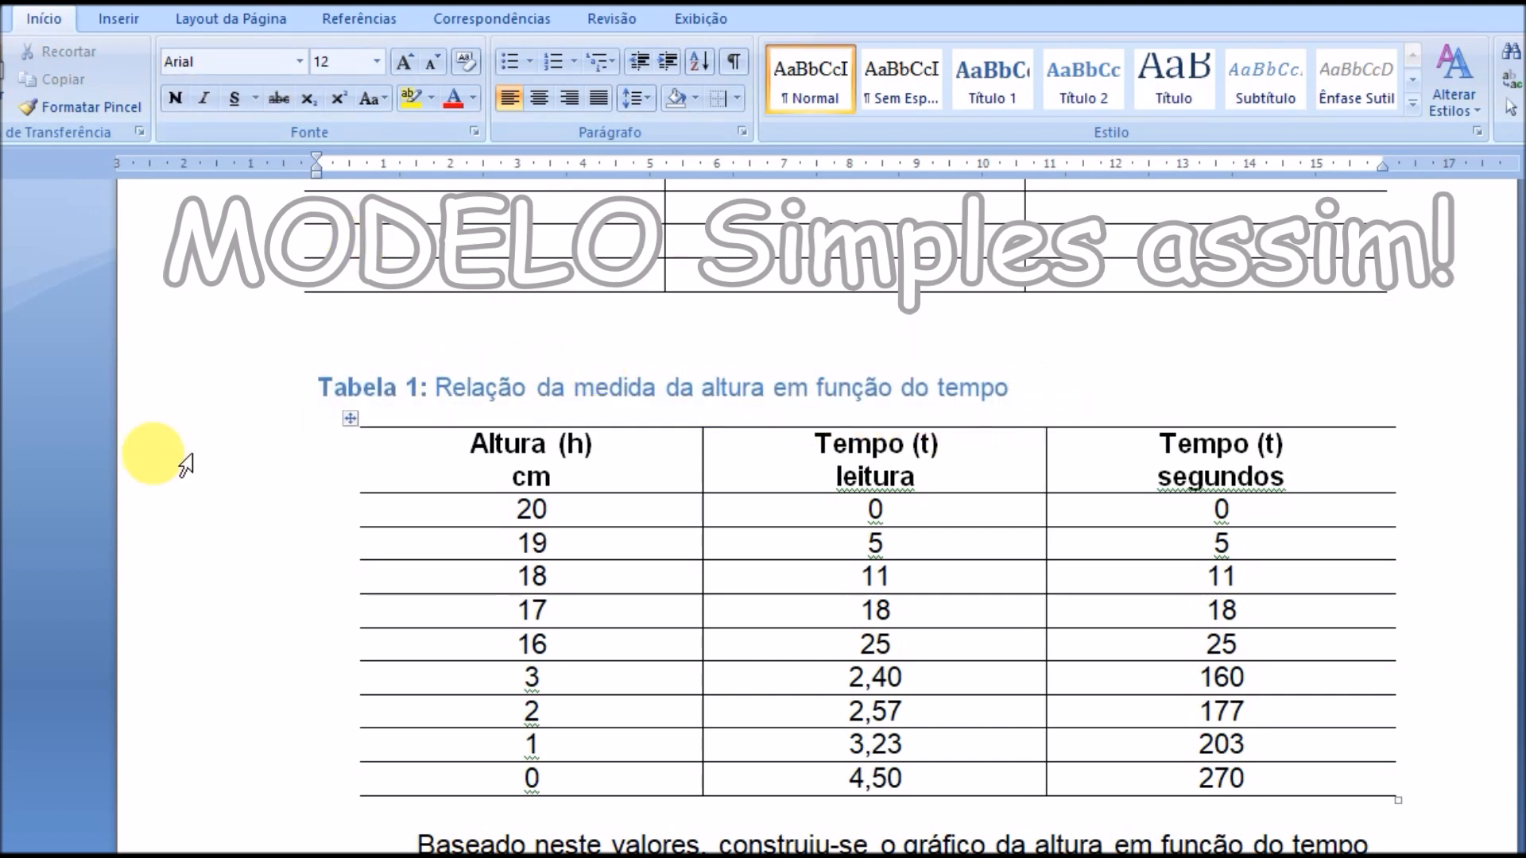
Change the font colour of the whole table caption to black.
left_click_drag(1026, 399, 350, 390)
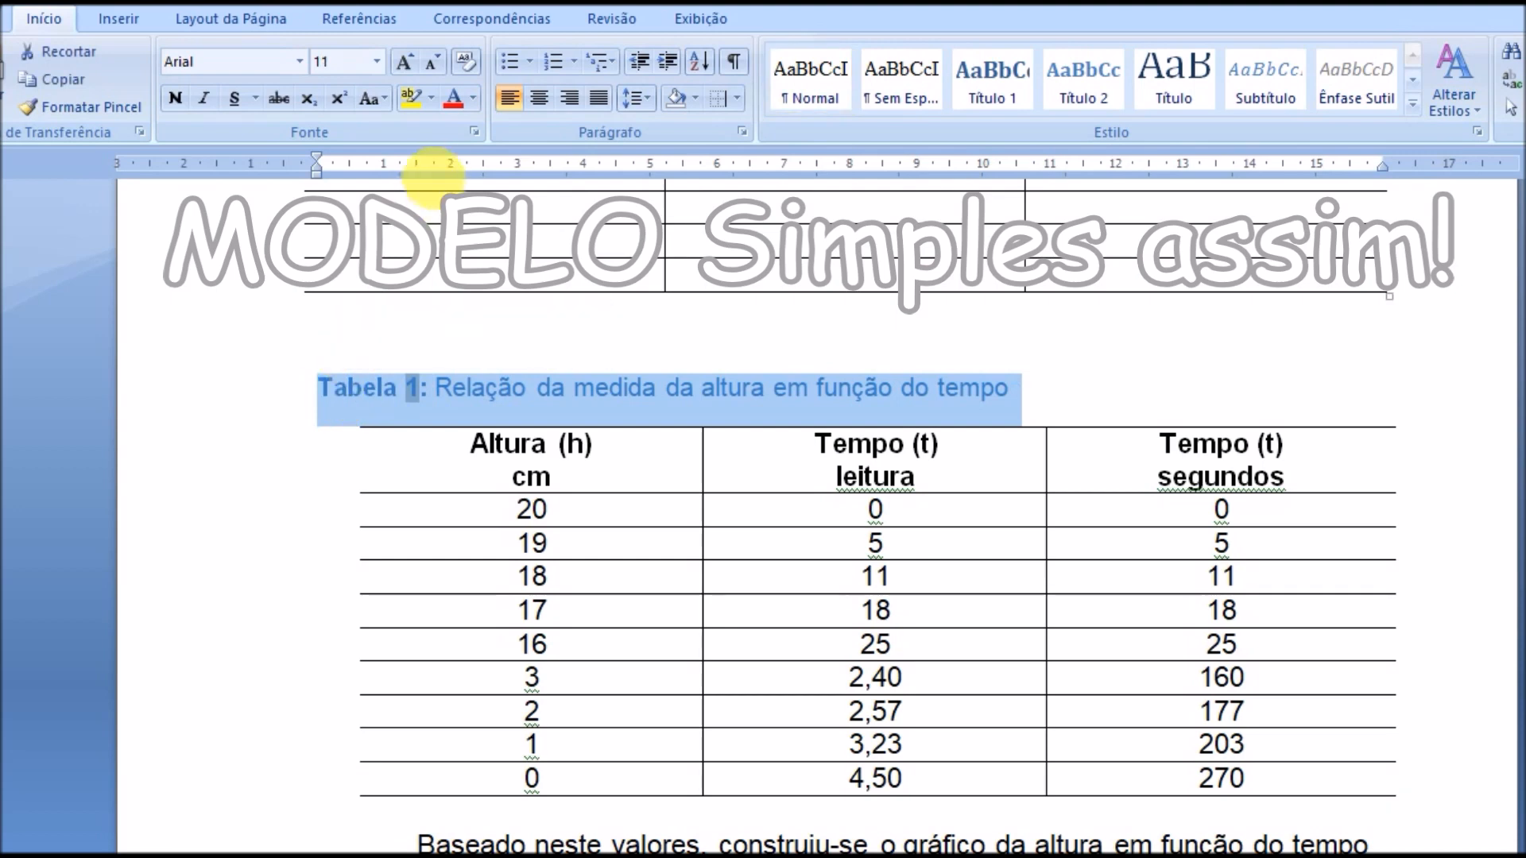
left_click(473, 99)
left_click(484, 129)
left_click(1110, 362)
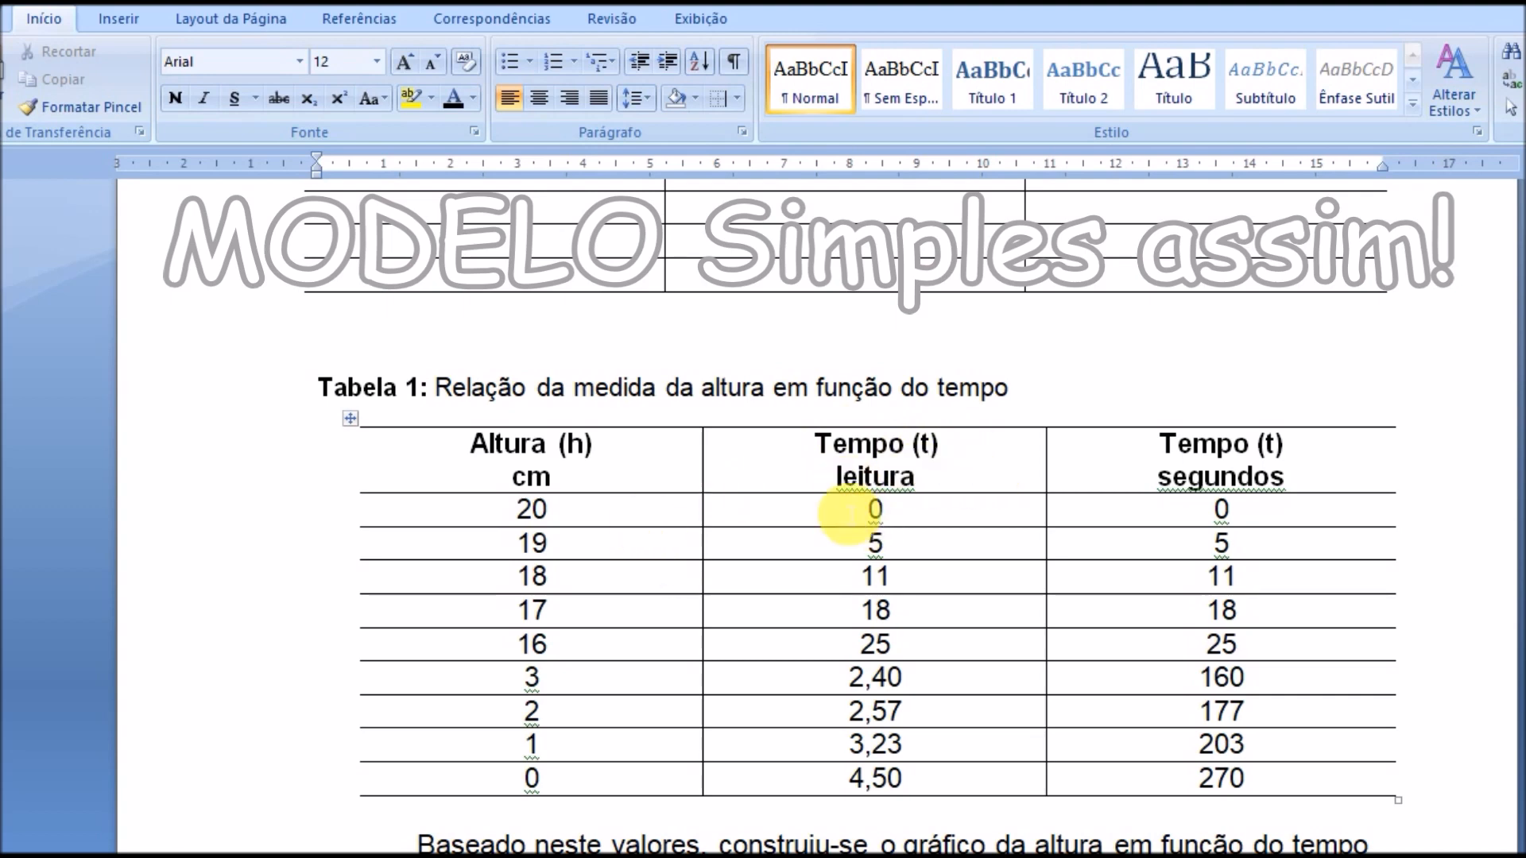
Correct "Neste pontos" to "Nestes pontos" in the sentence below the P1, P2 and P3 coordinates.
scroll(662, 491, "down", 2)
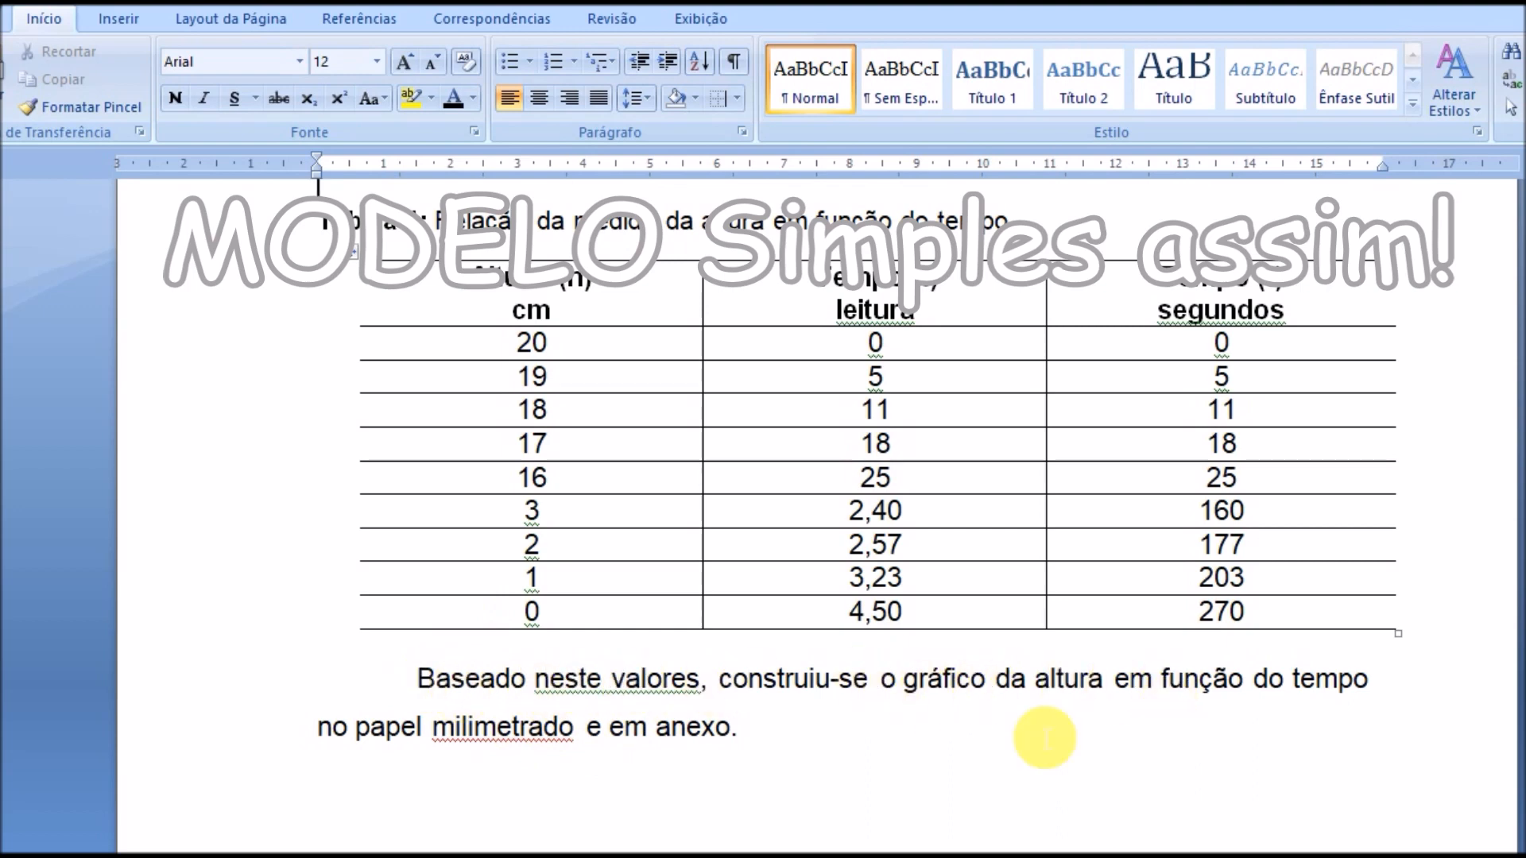
scroll(763, 467, "down", 8)
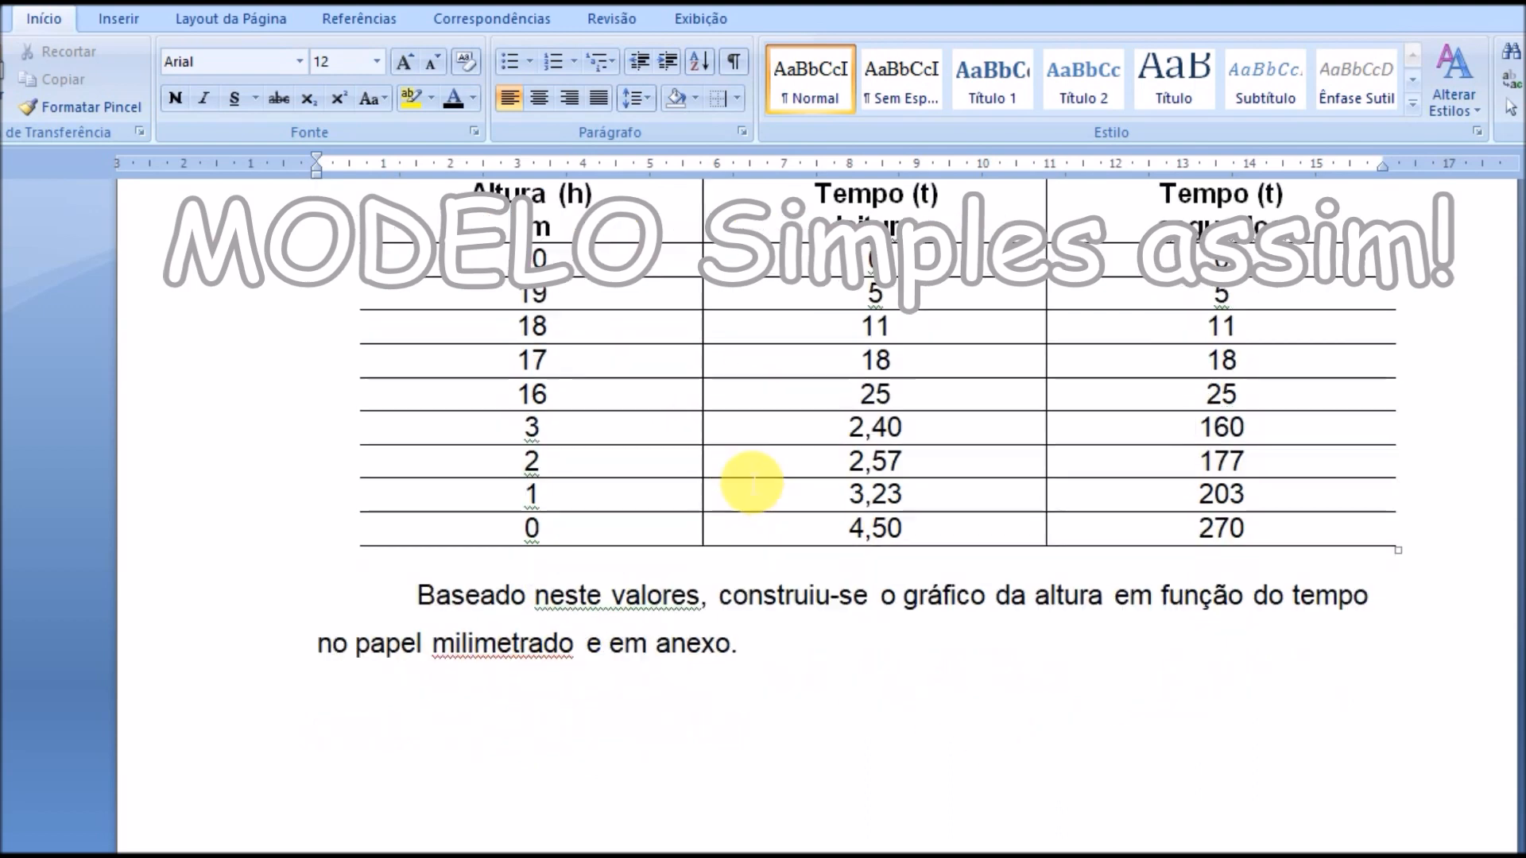
scroll(736, 485, "down", 1)
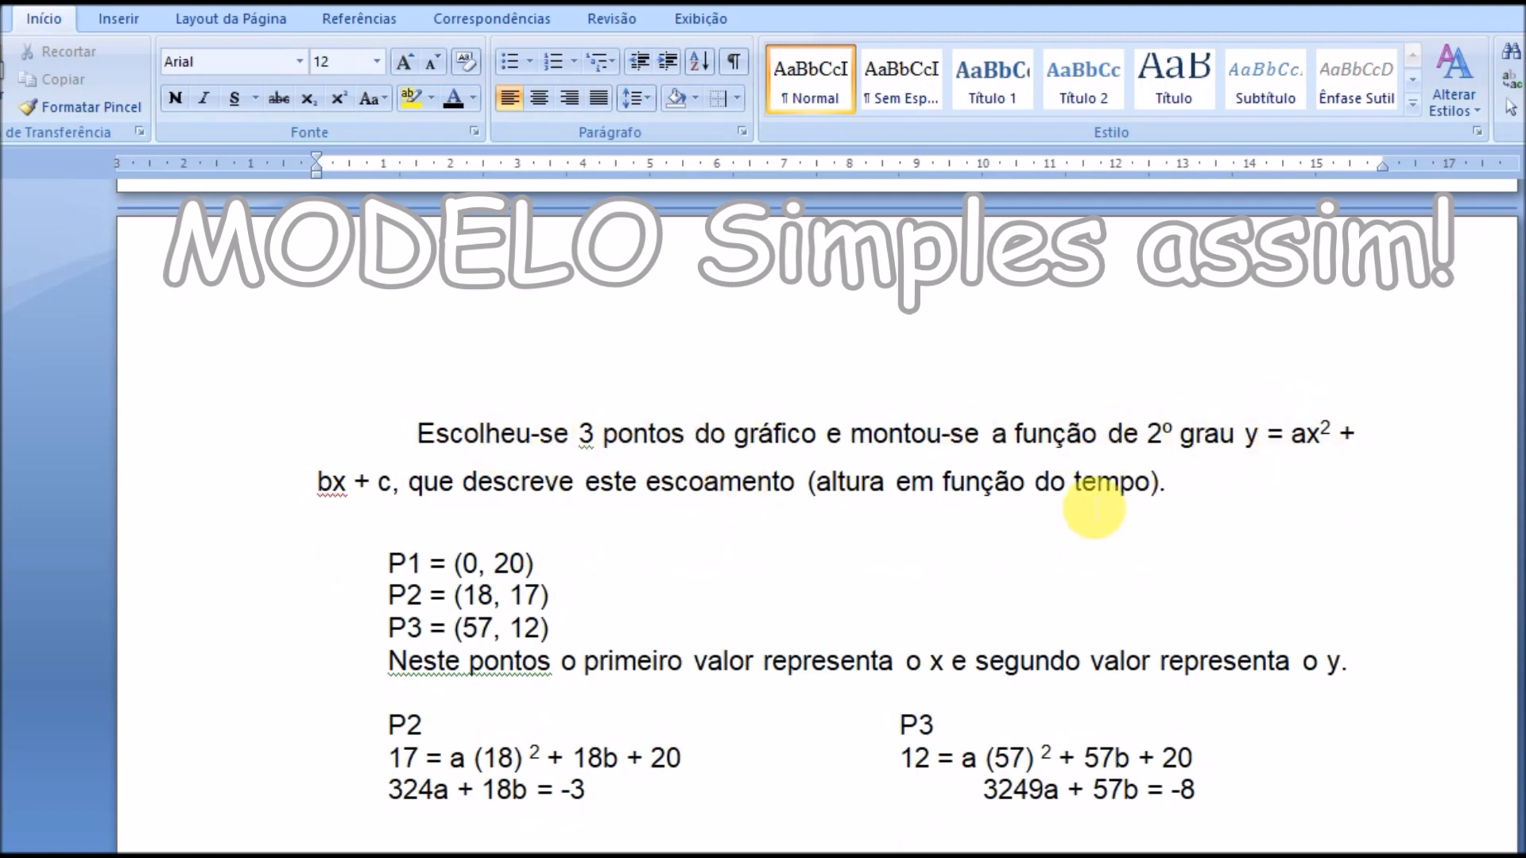
scroll(576, 490, "down", 2)
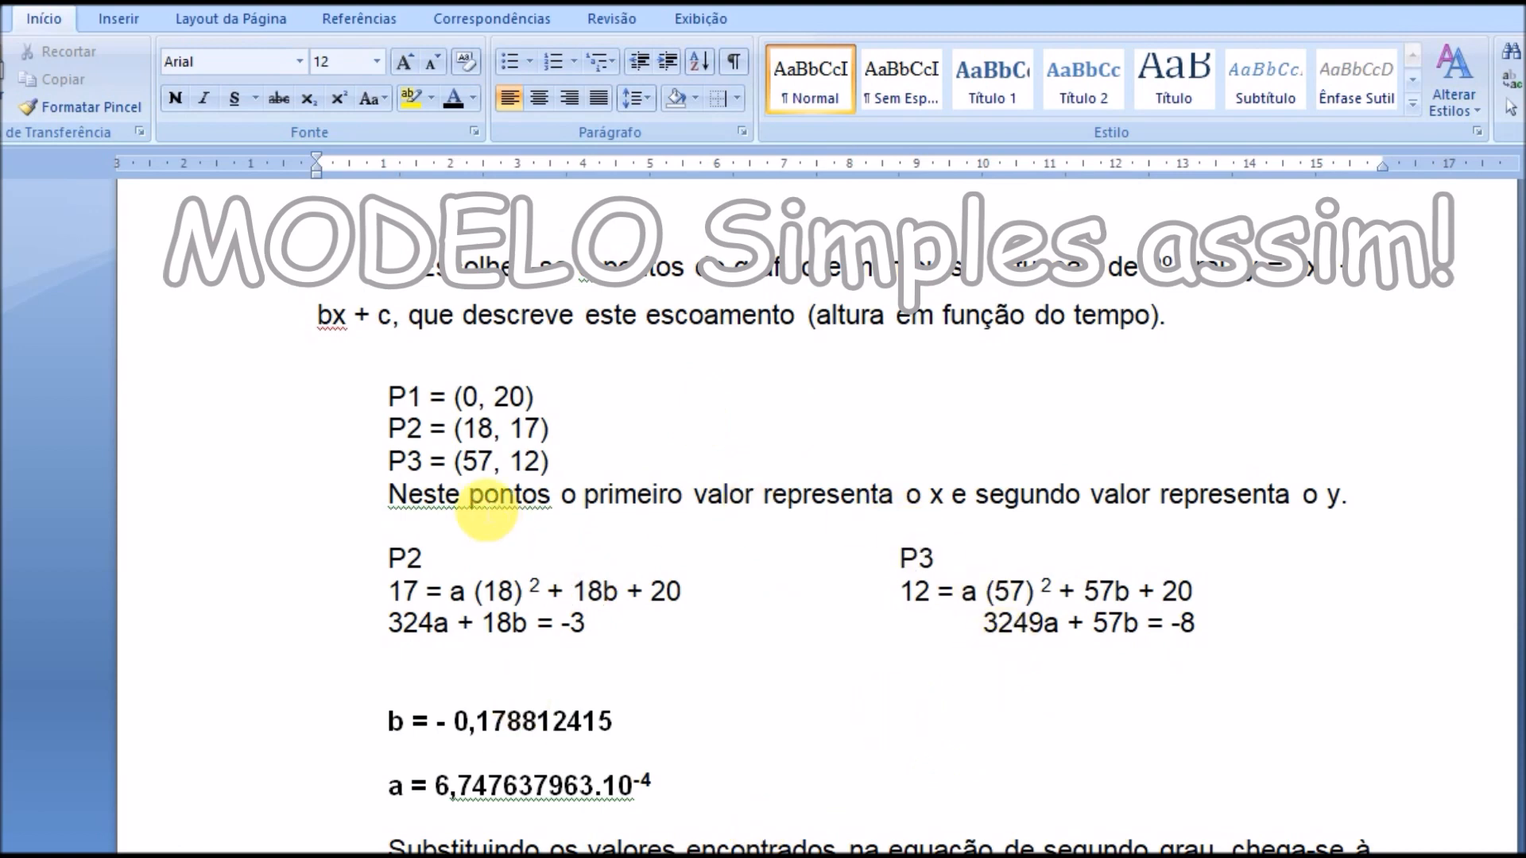
left_click(461, 496)
type("s")
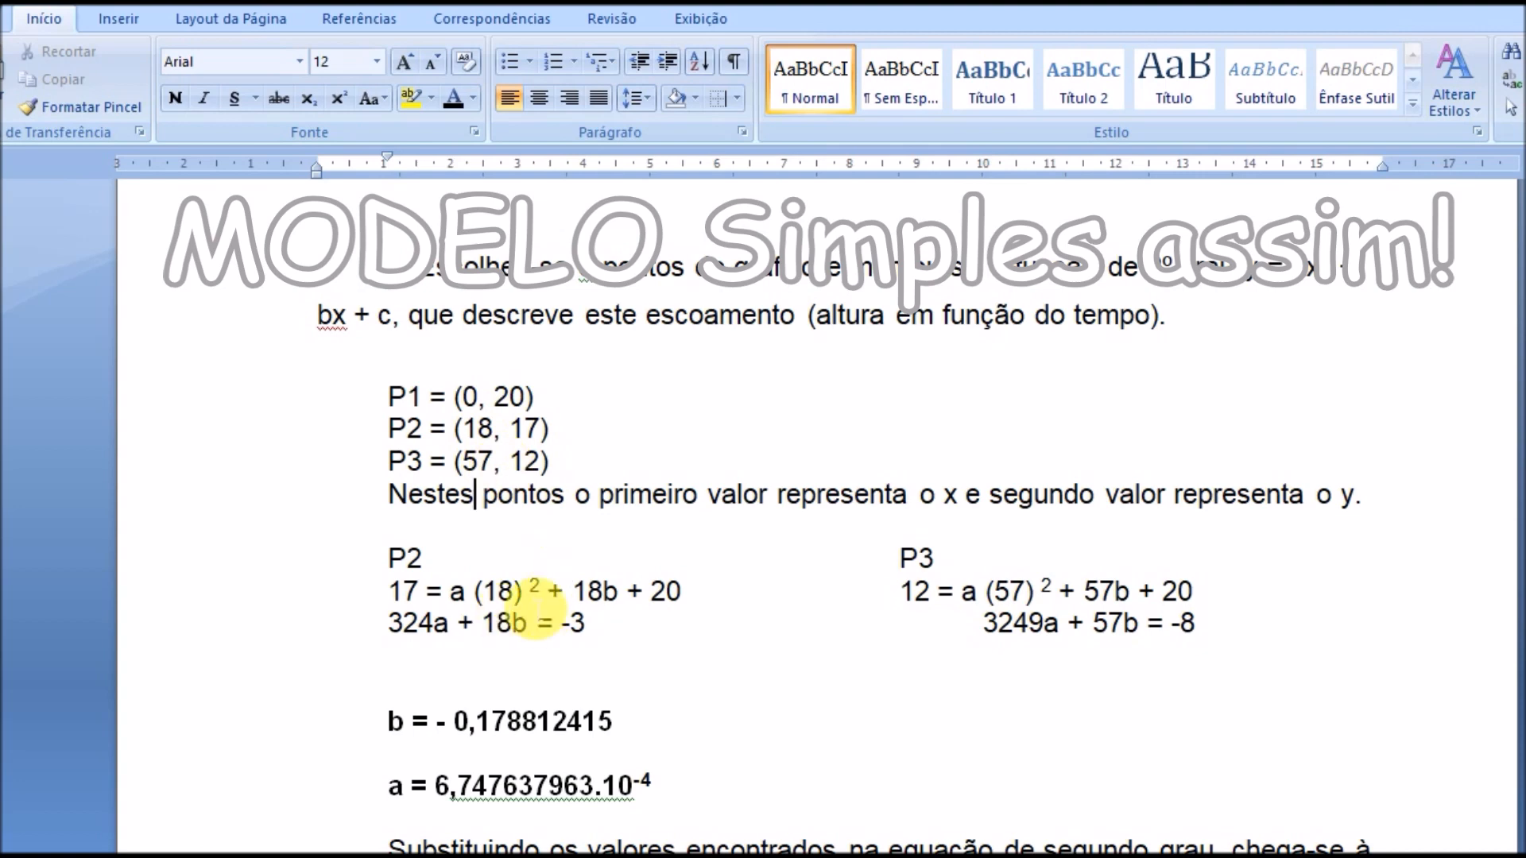
scroll(475, 669, "down", 1)
scroll(475, 669, "down", 3)
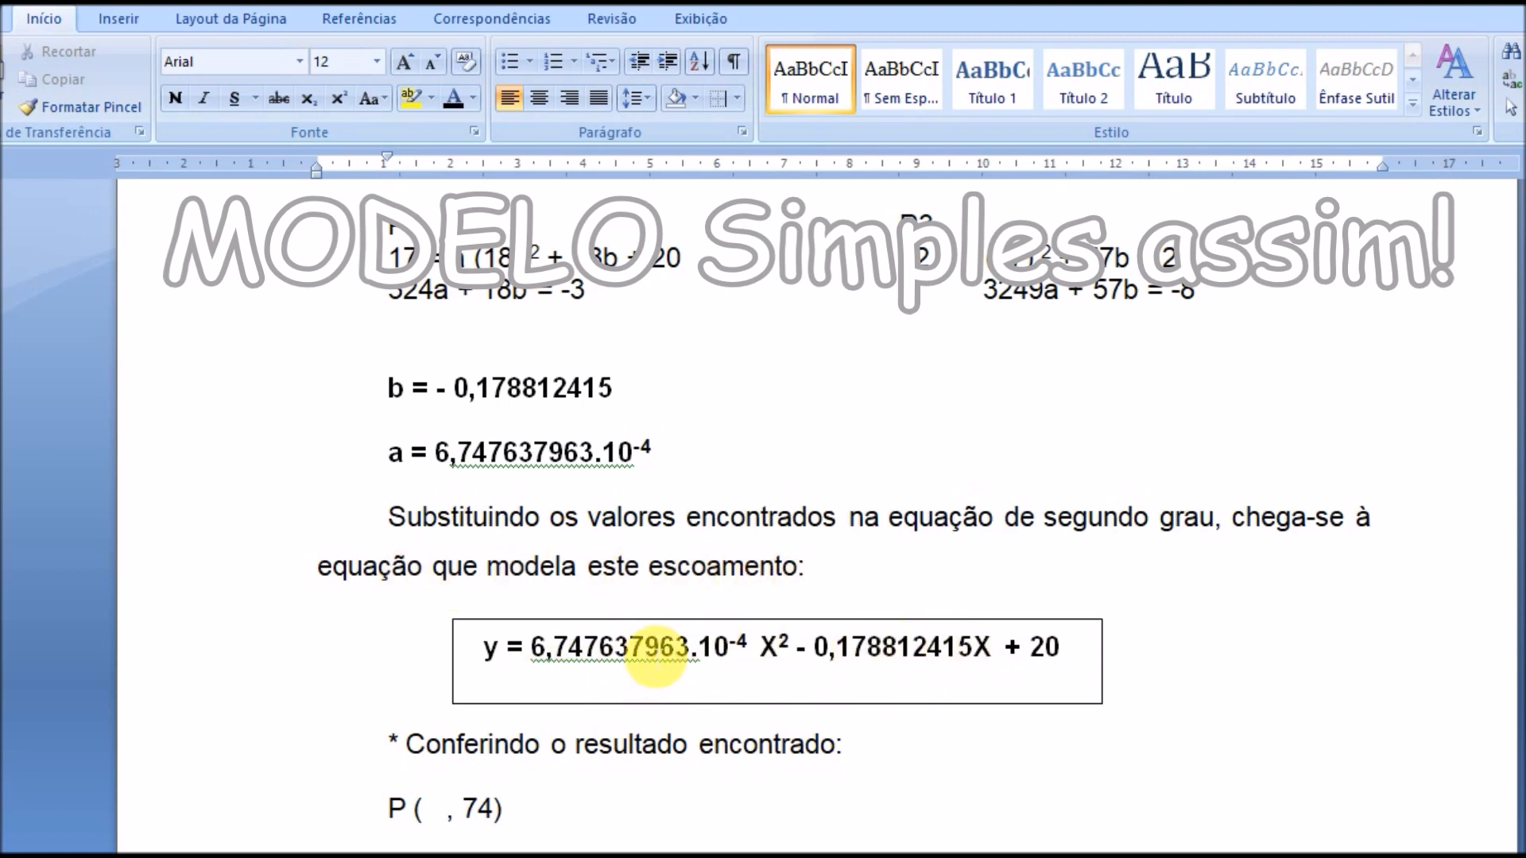
scroll(660, 648, "up", 3)
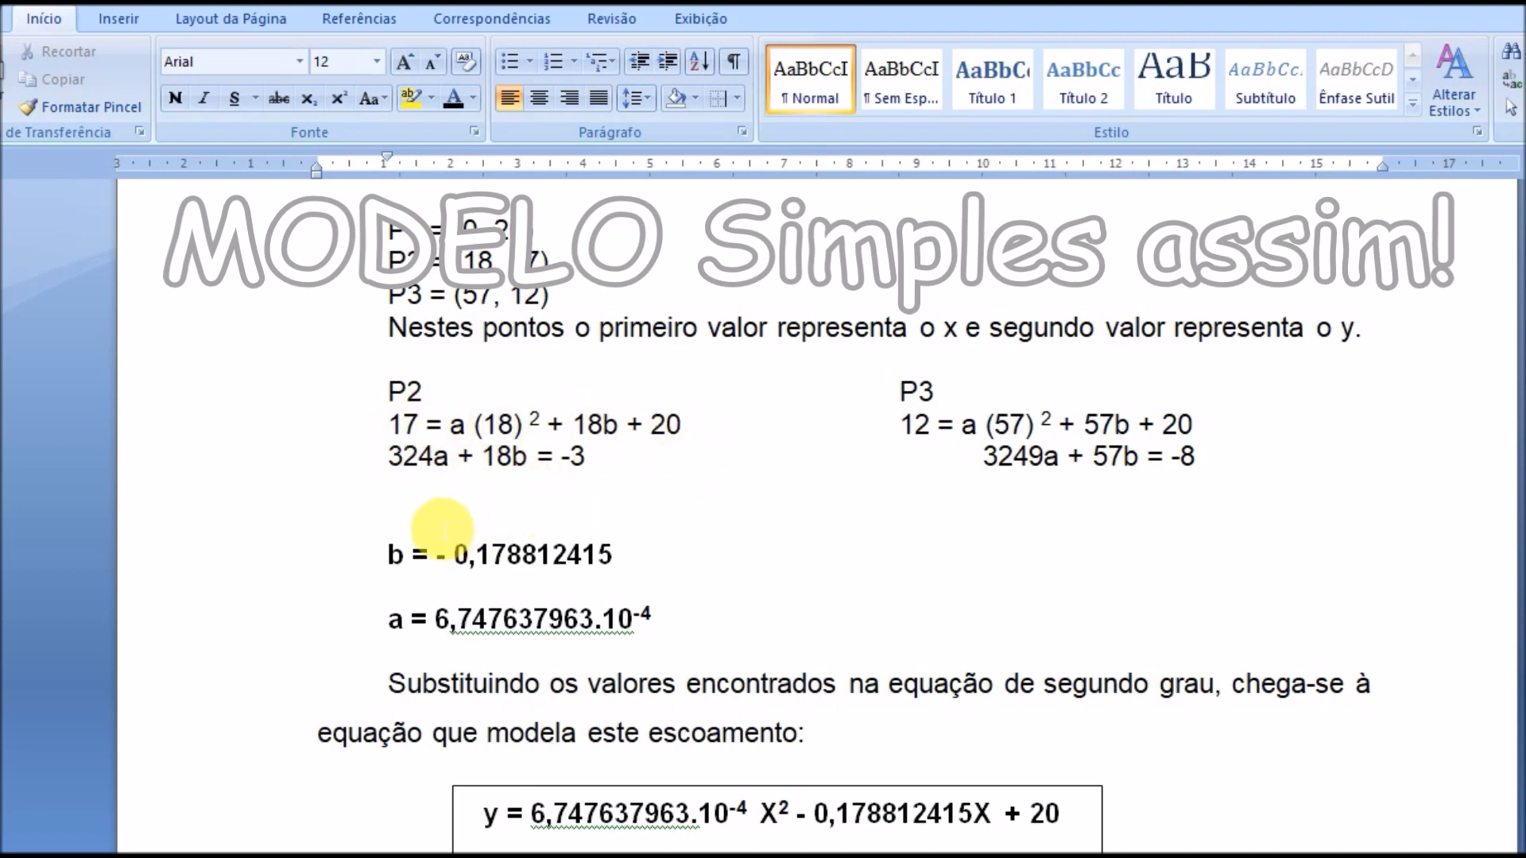
Insert a new equation on the blank line above "b = - 0,178812415" and begin it with "17 = a".
left_click(418, 518)
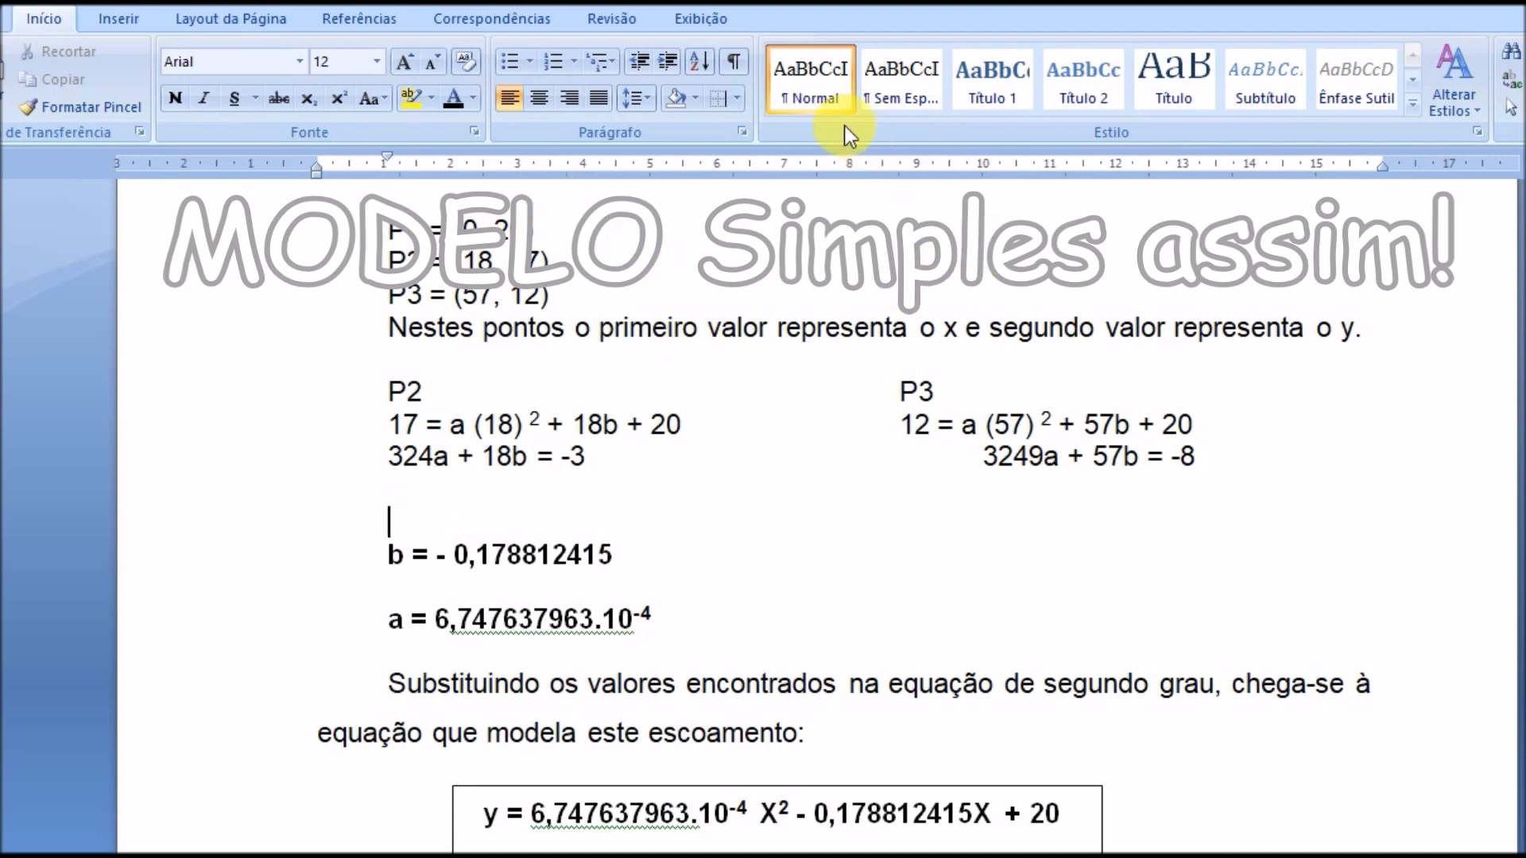
left_click(116, 16)
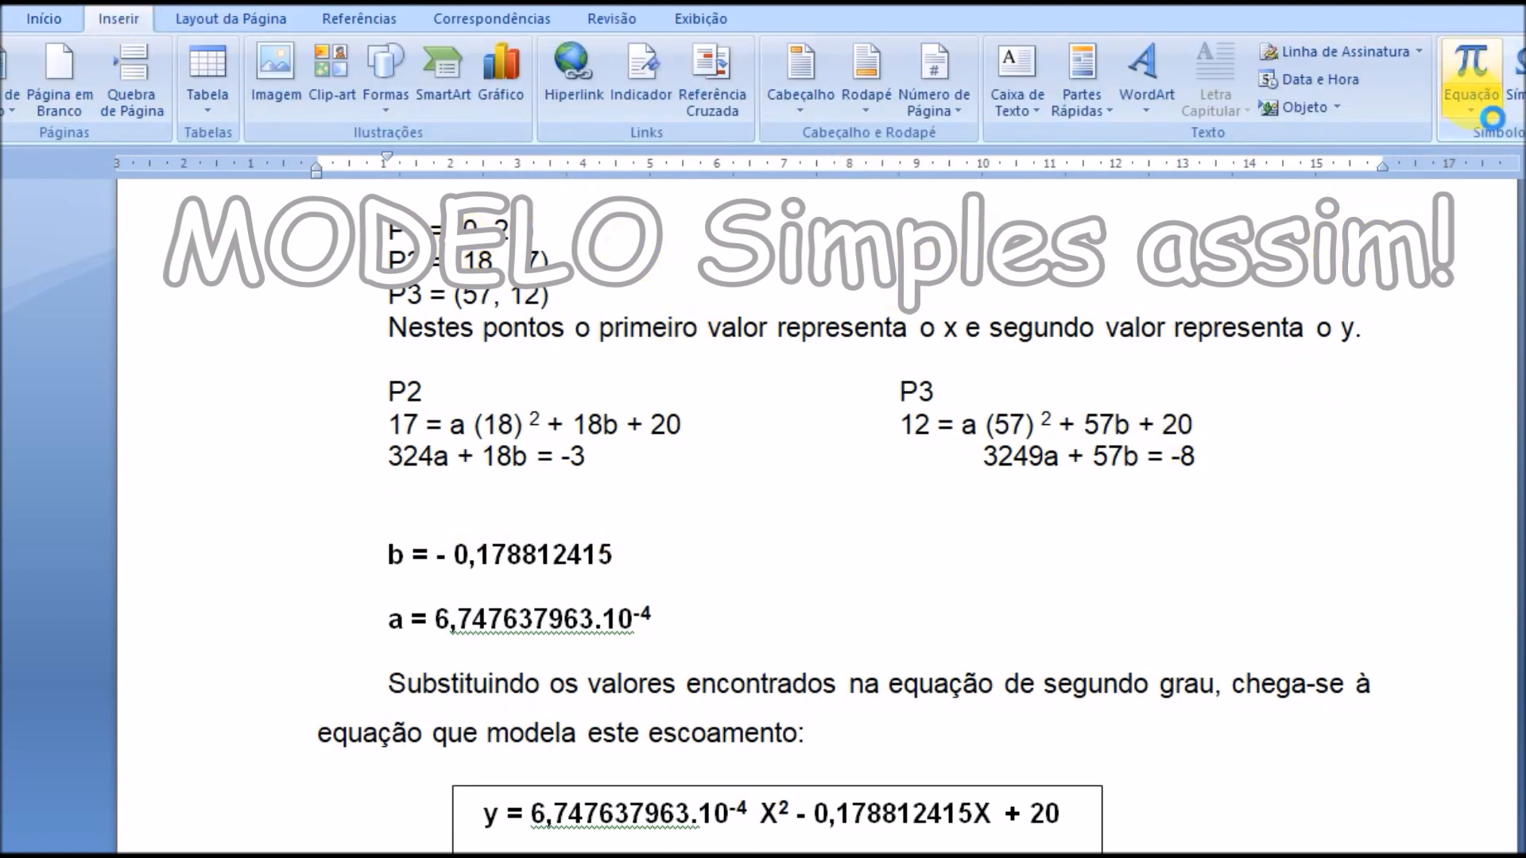
left_click(1493, 118)
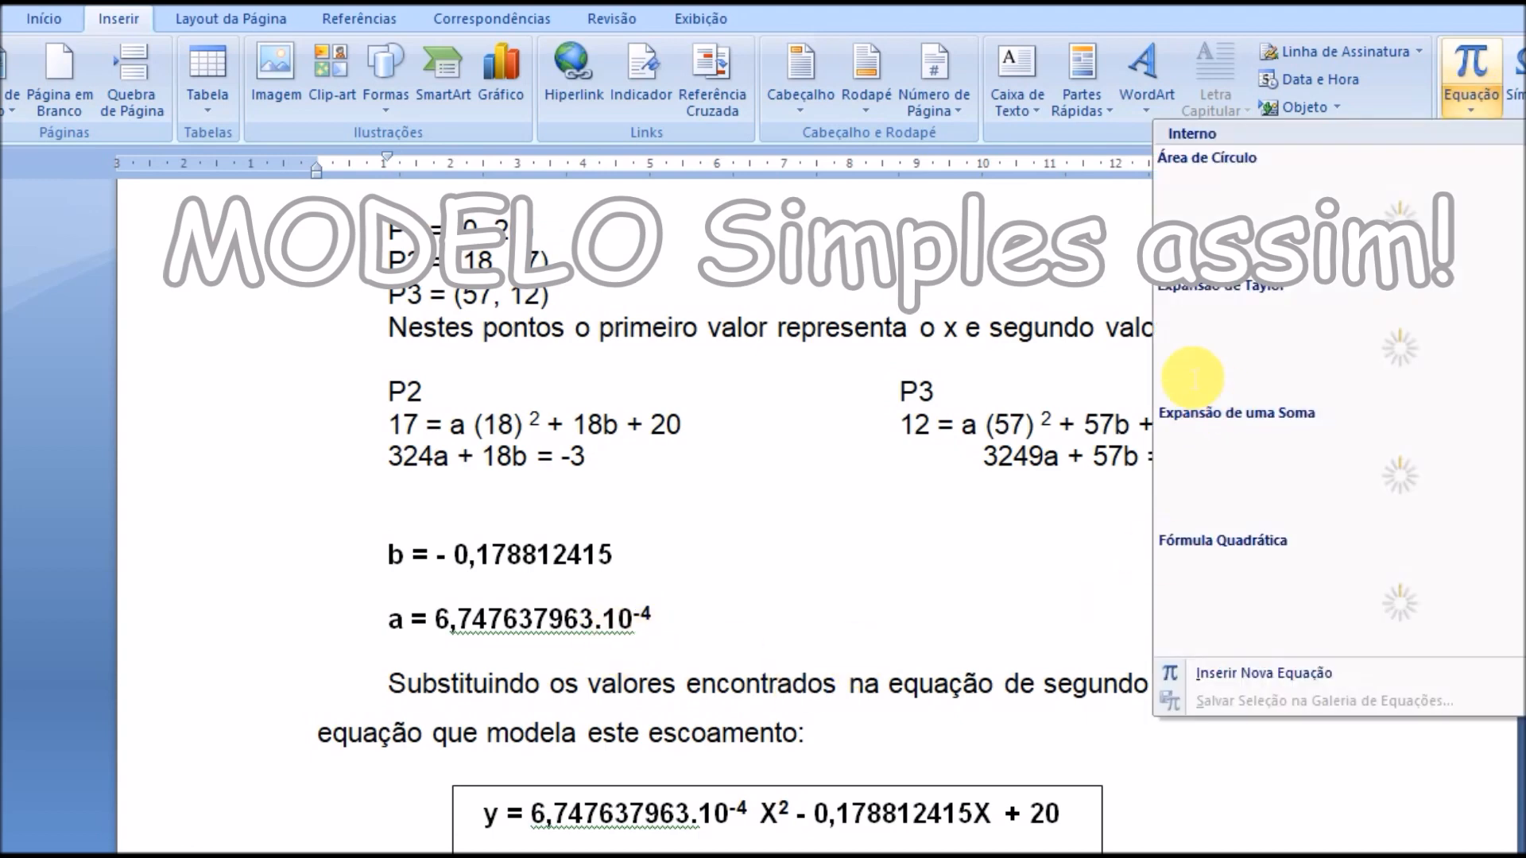
left_click(1297, 674)
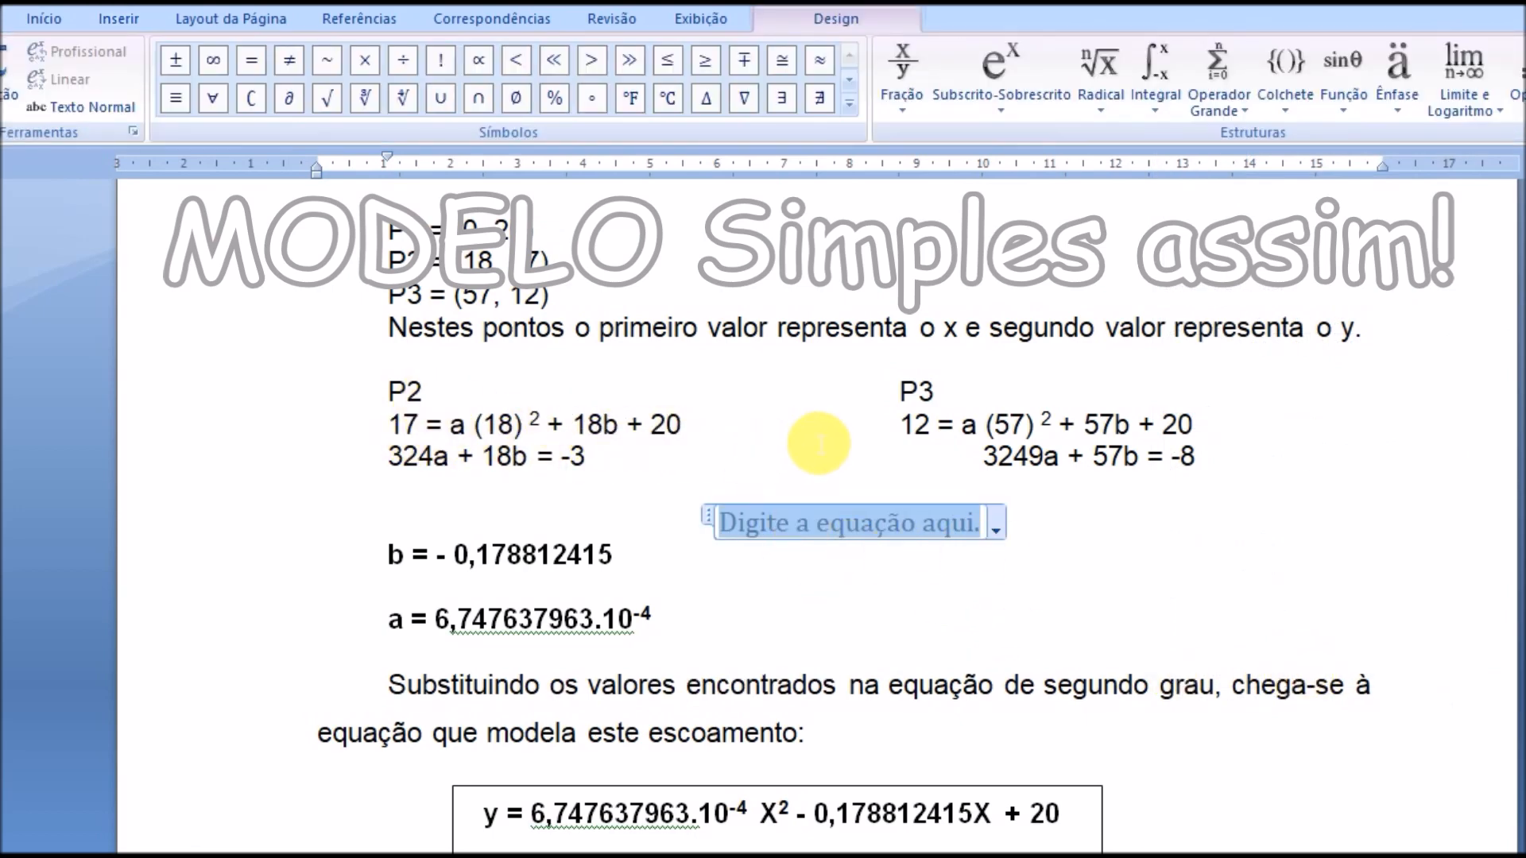
type("17 ")
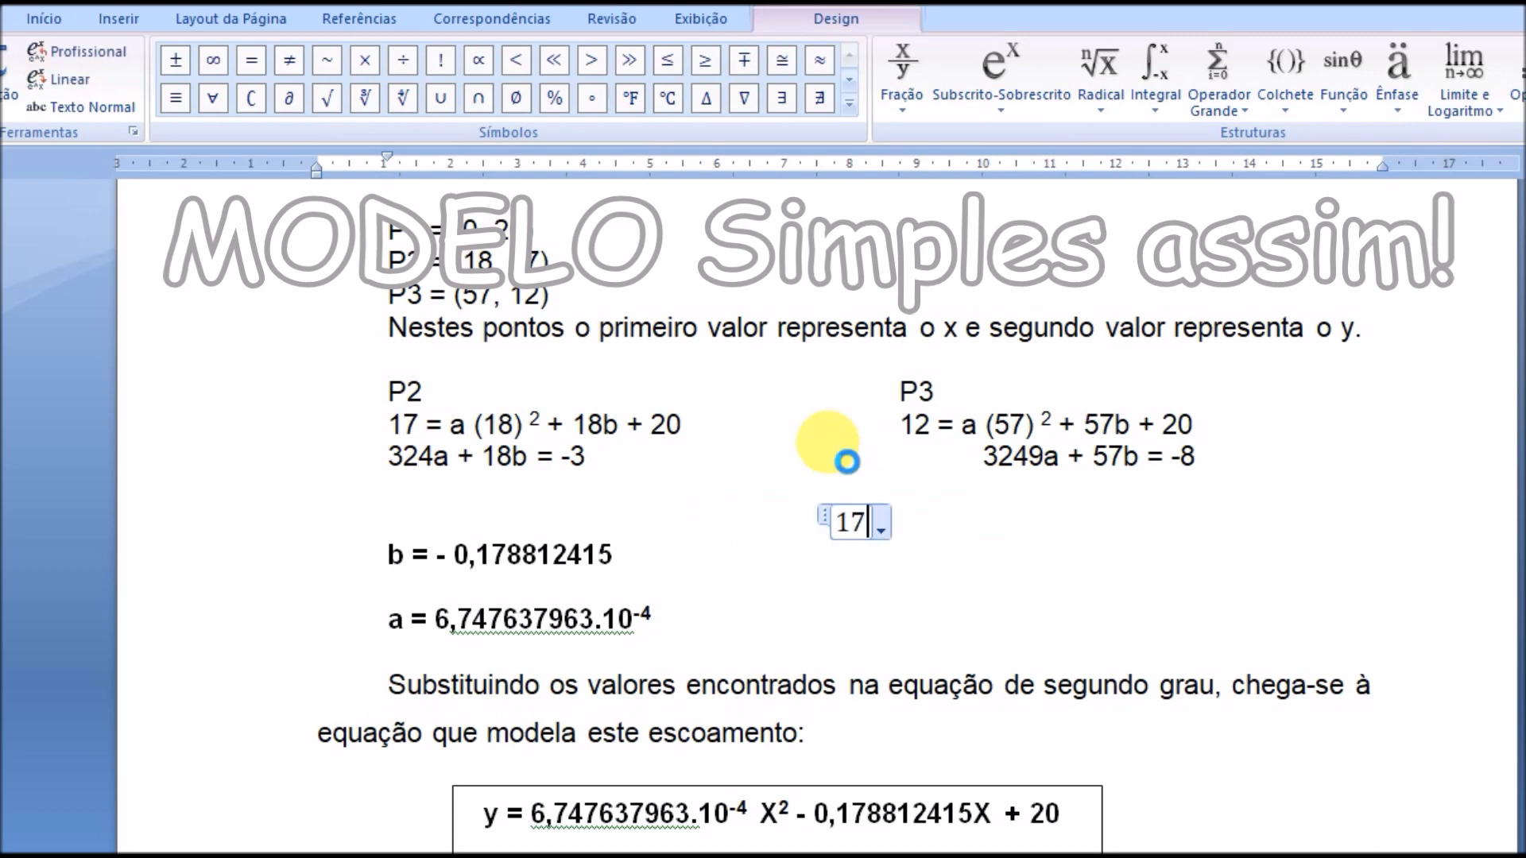
type("= ")
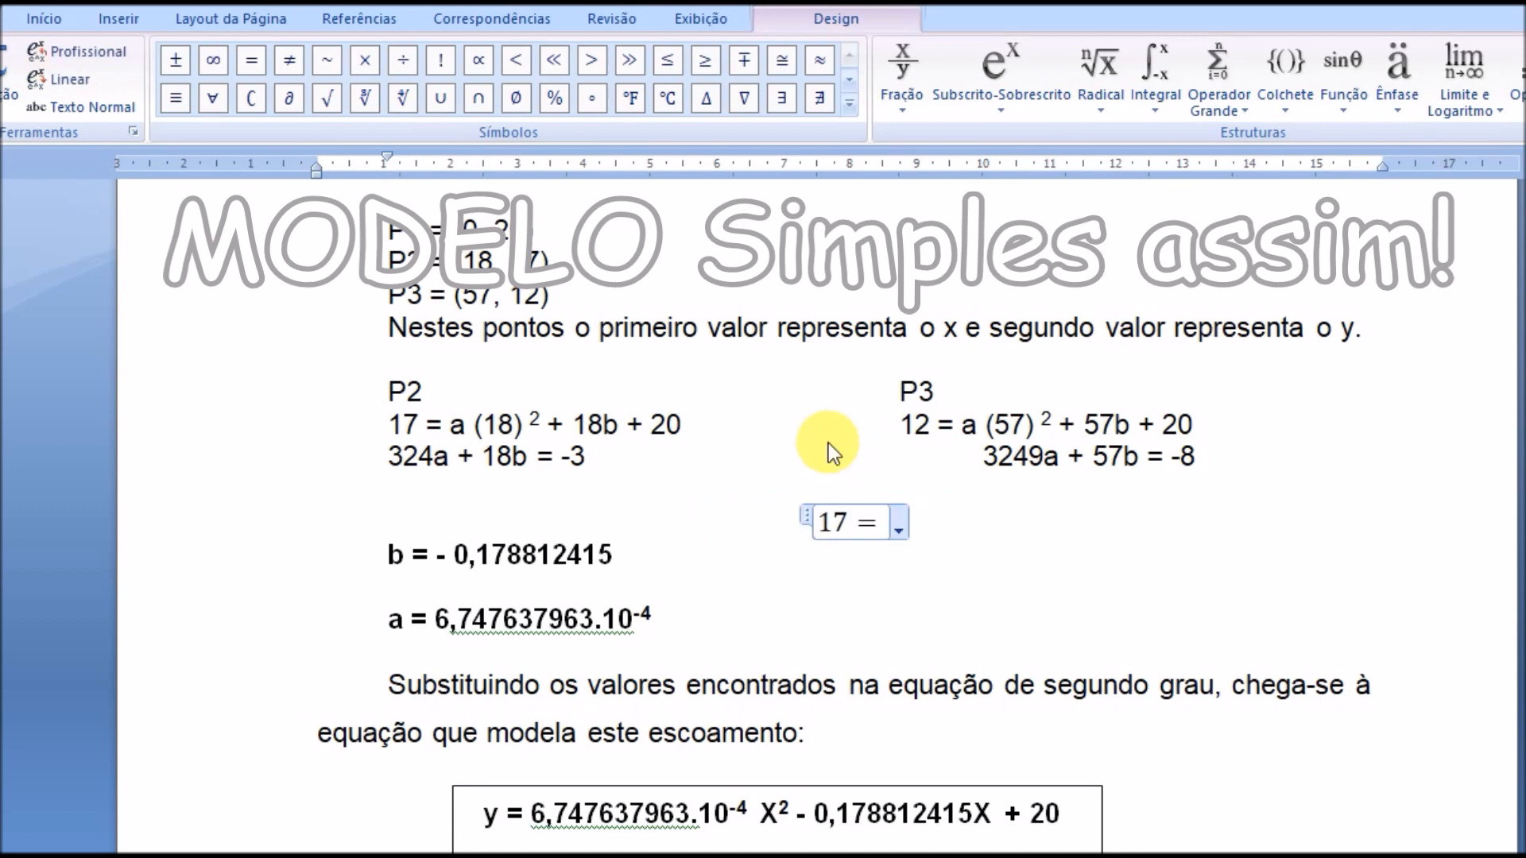
type("a")
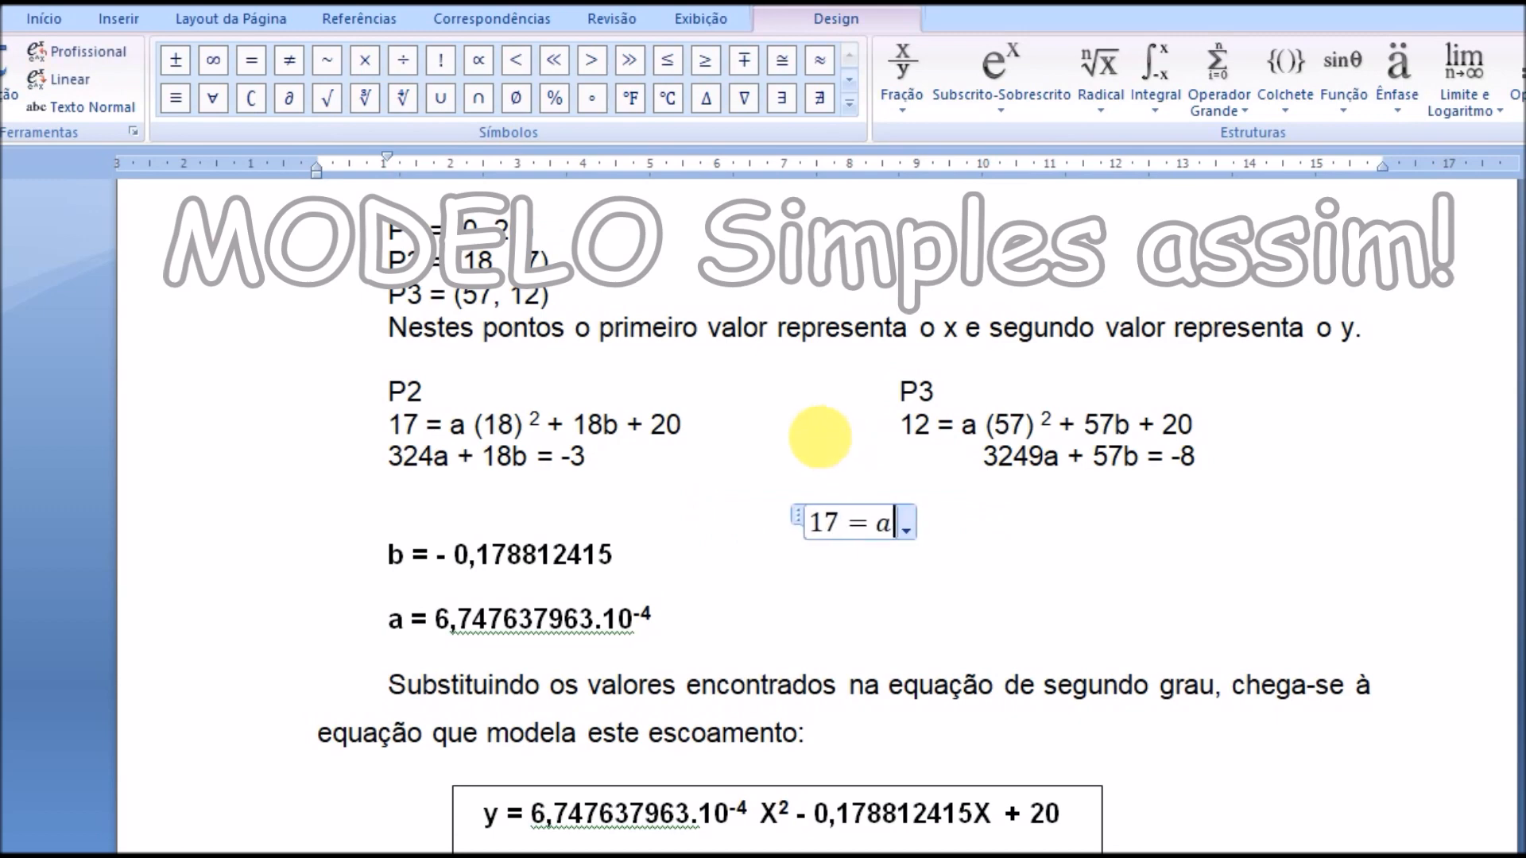
Add a superscript structure after "a" in the equation, with base 18 and exponent 2.
left_click(1006, 91)
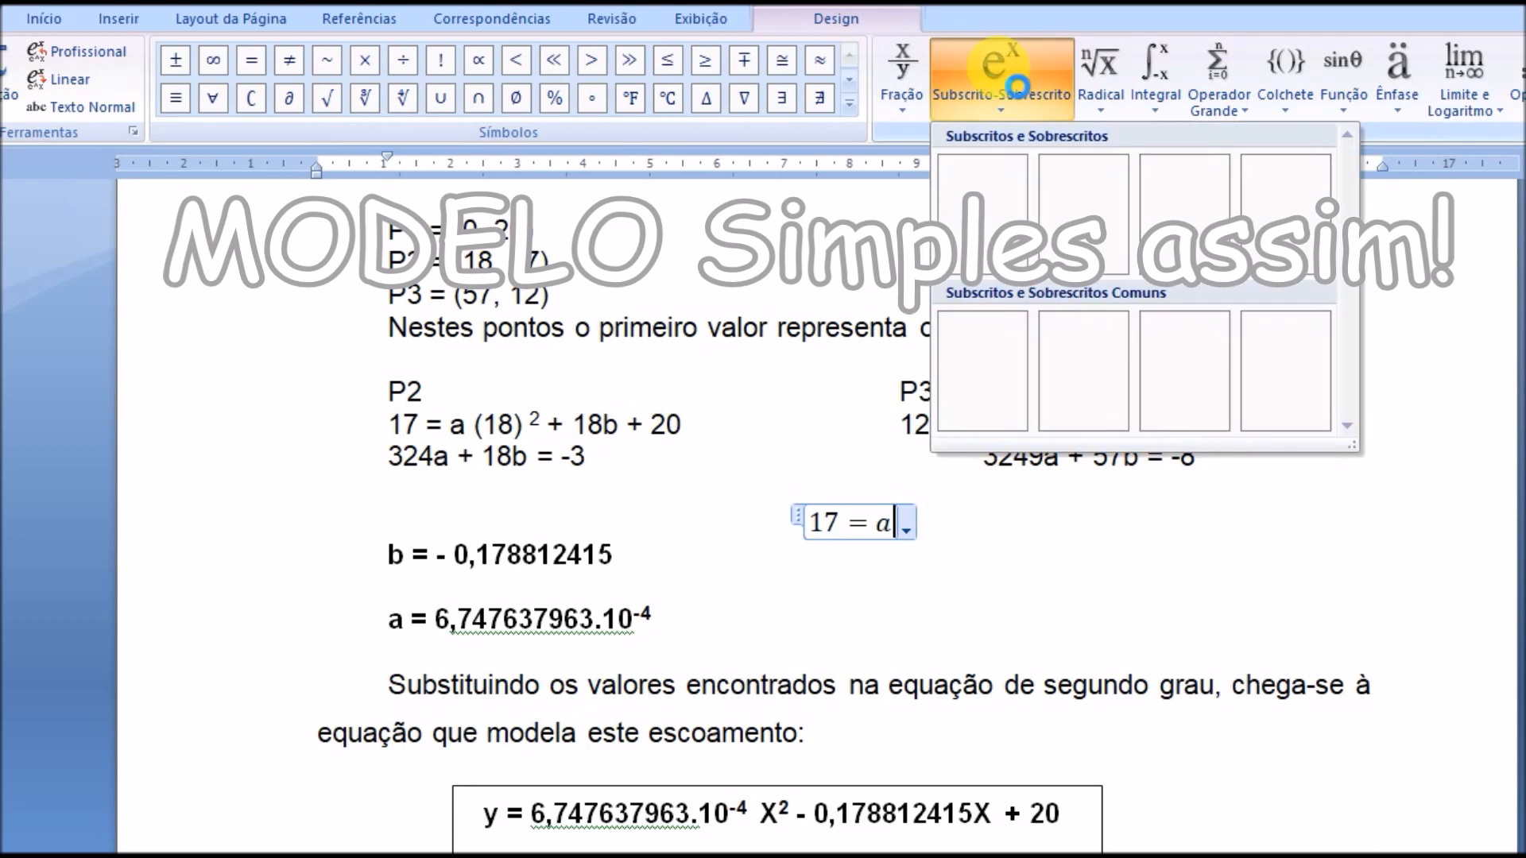
left_click(983, 211)
type("18")
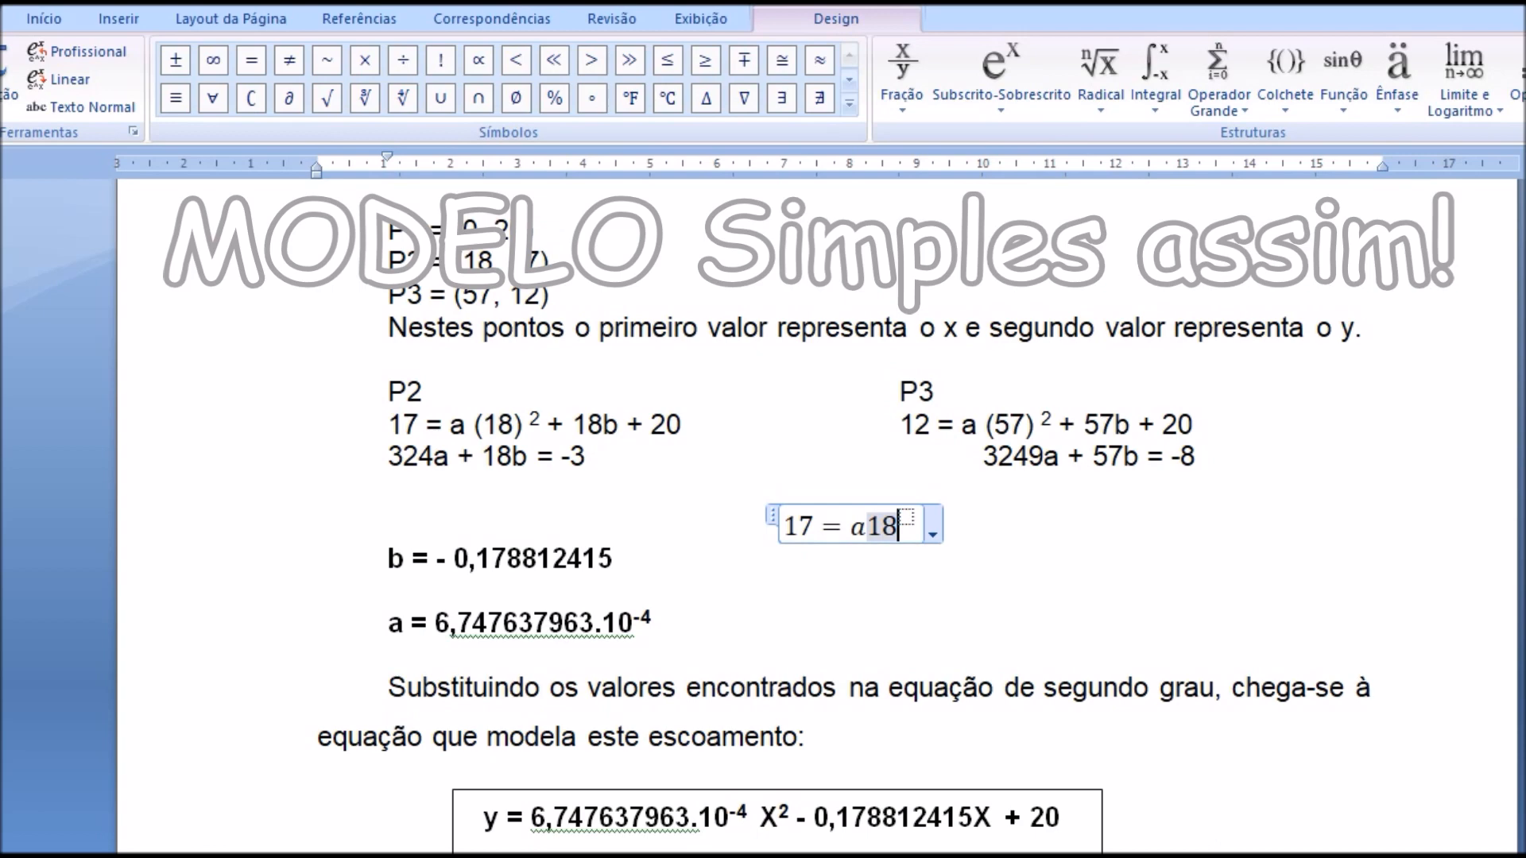
key("Right")
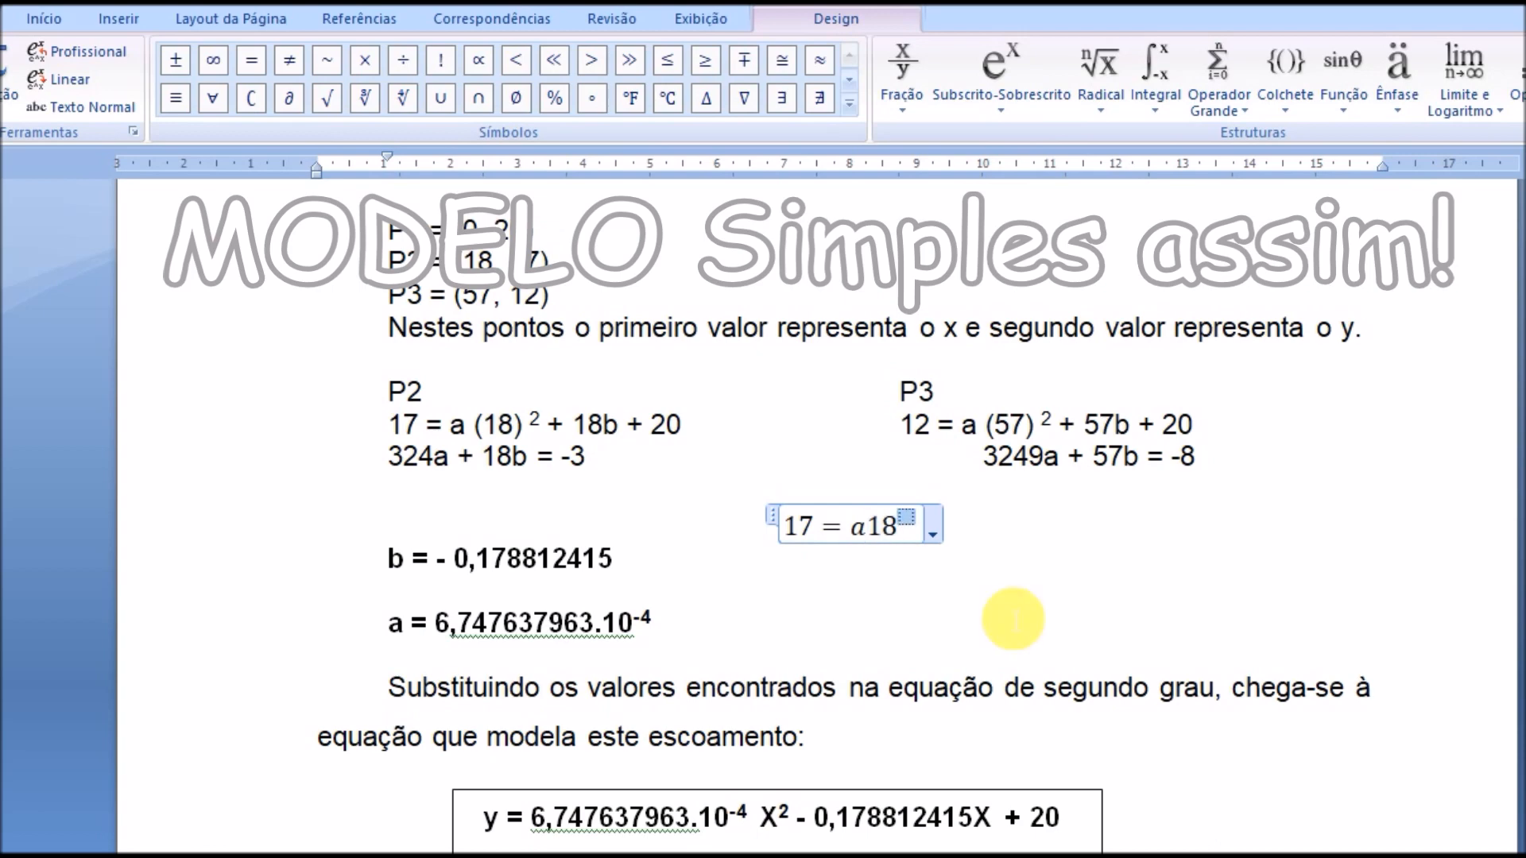
type("2")
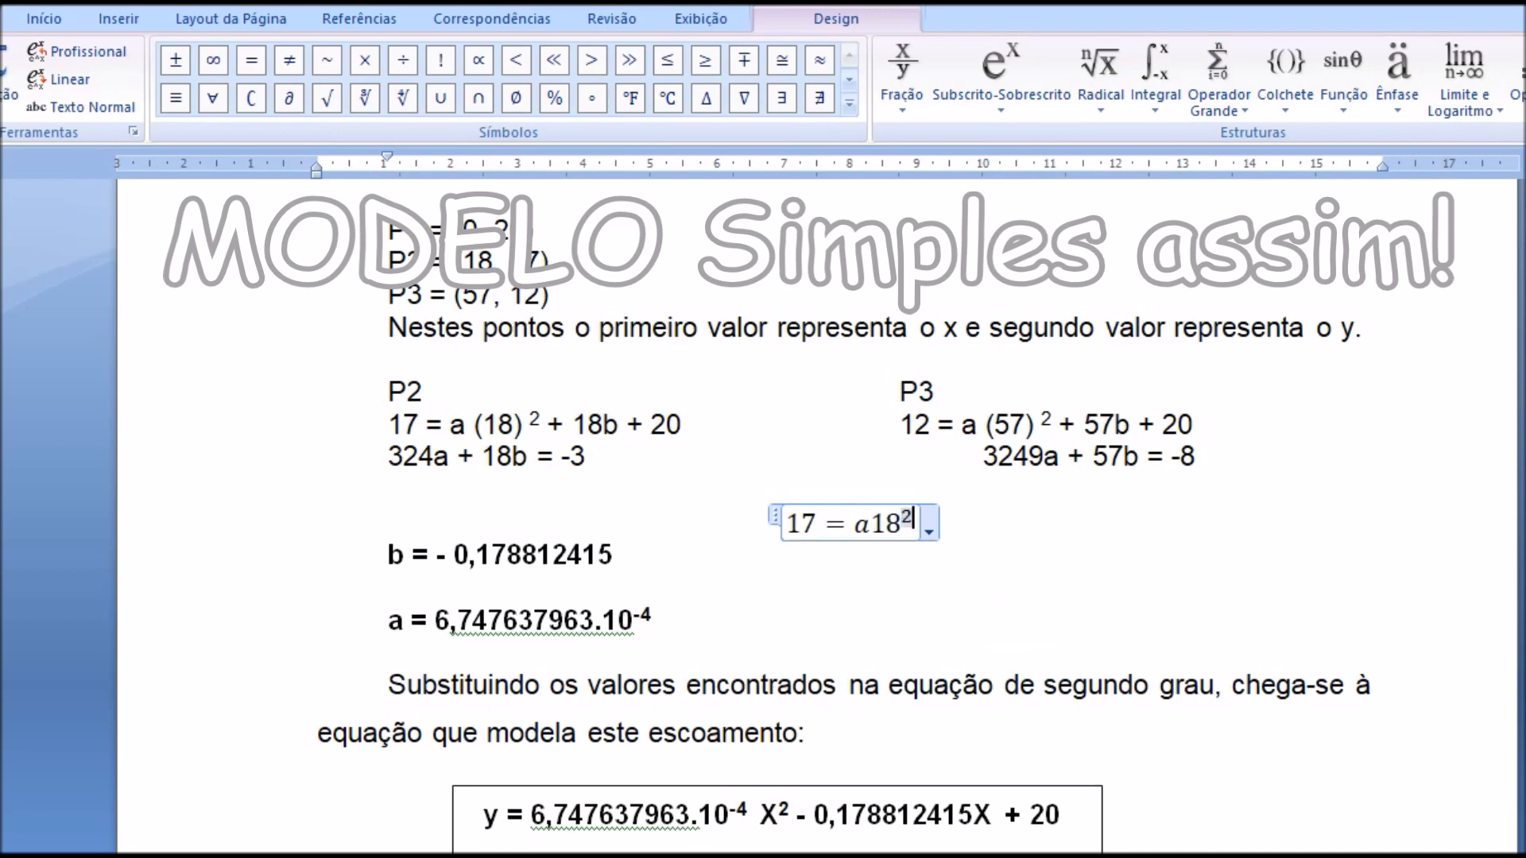
Complete the equation with "+ 18b + 20" after the squared term and leave it.
key("Right")
type("+ ")
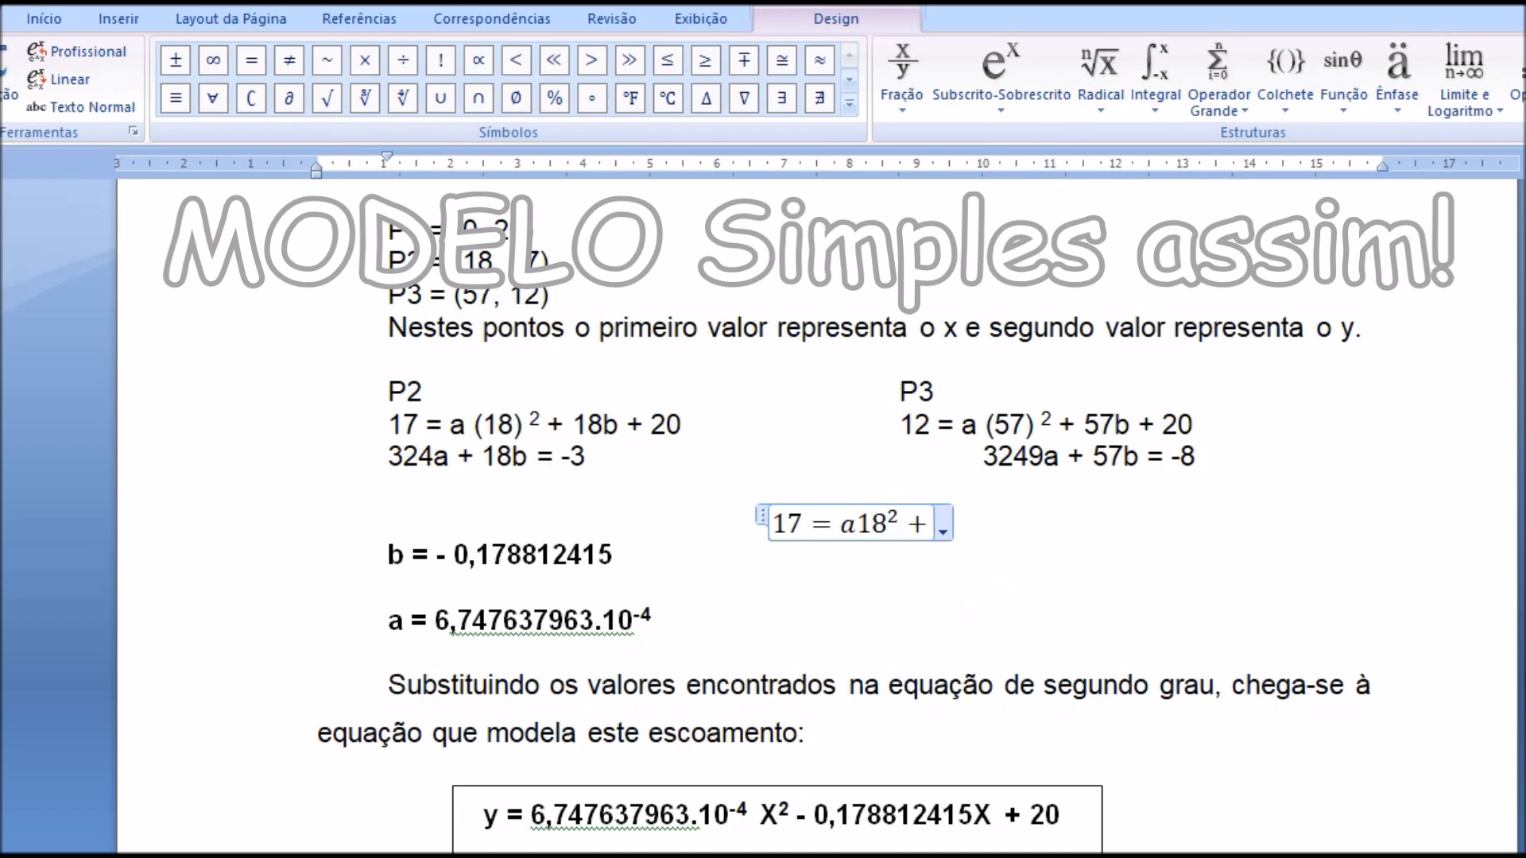
type("1")
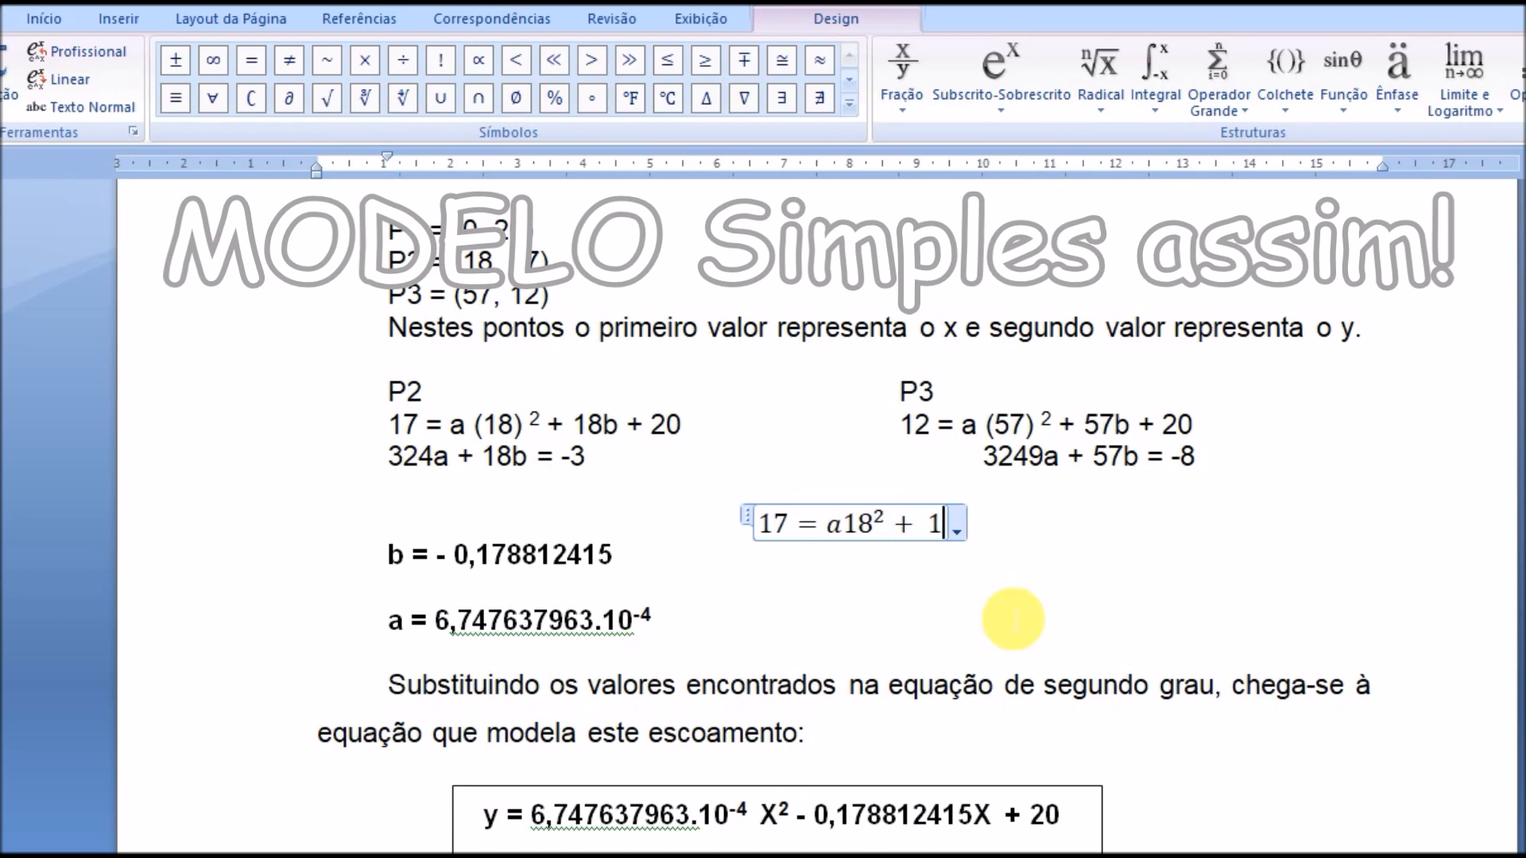
type("8b + 20")
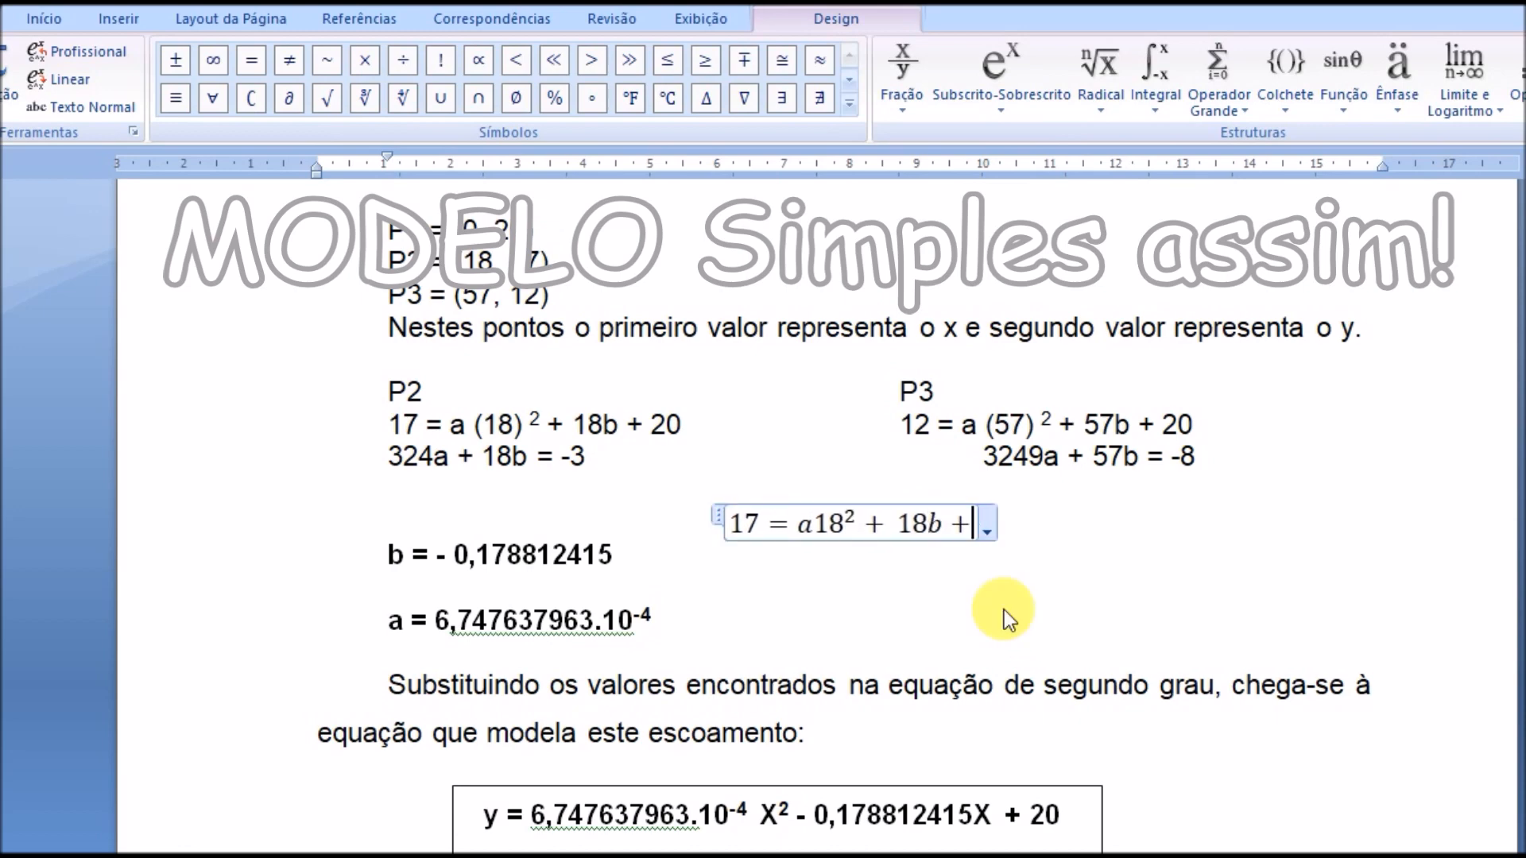
left_click(1061, 532)
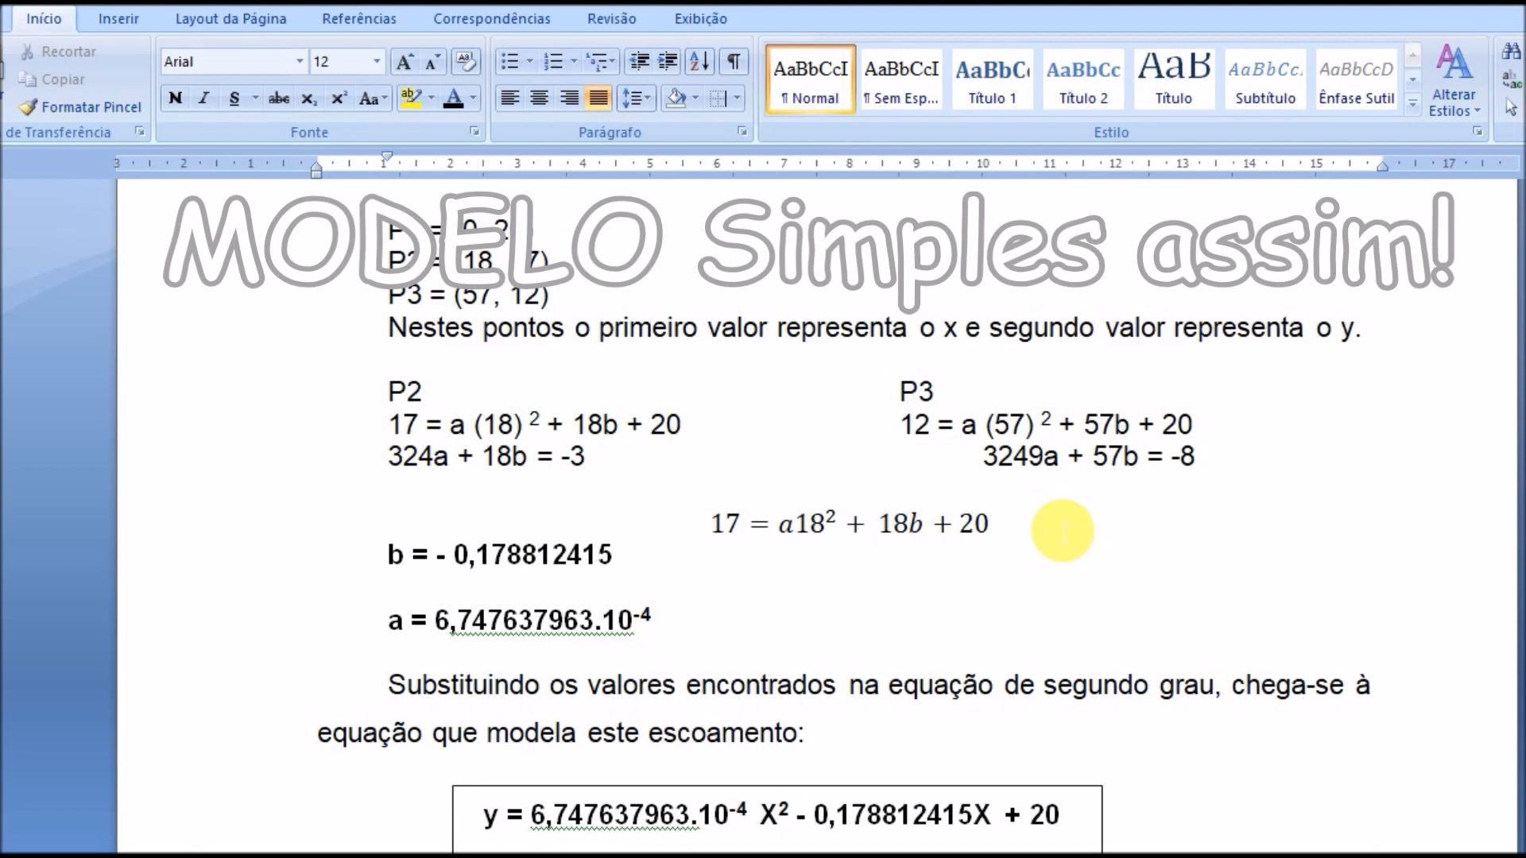
Insert a second equation on a new line below the first, reading "y =" followed by the stacked fraction 10 over 2.
key("Return")
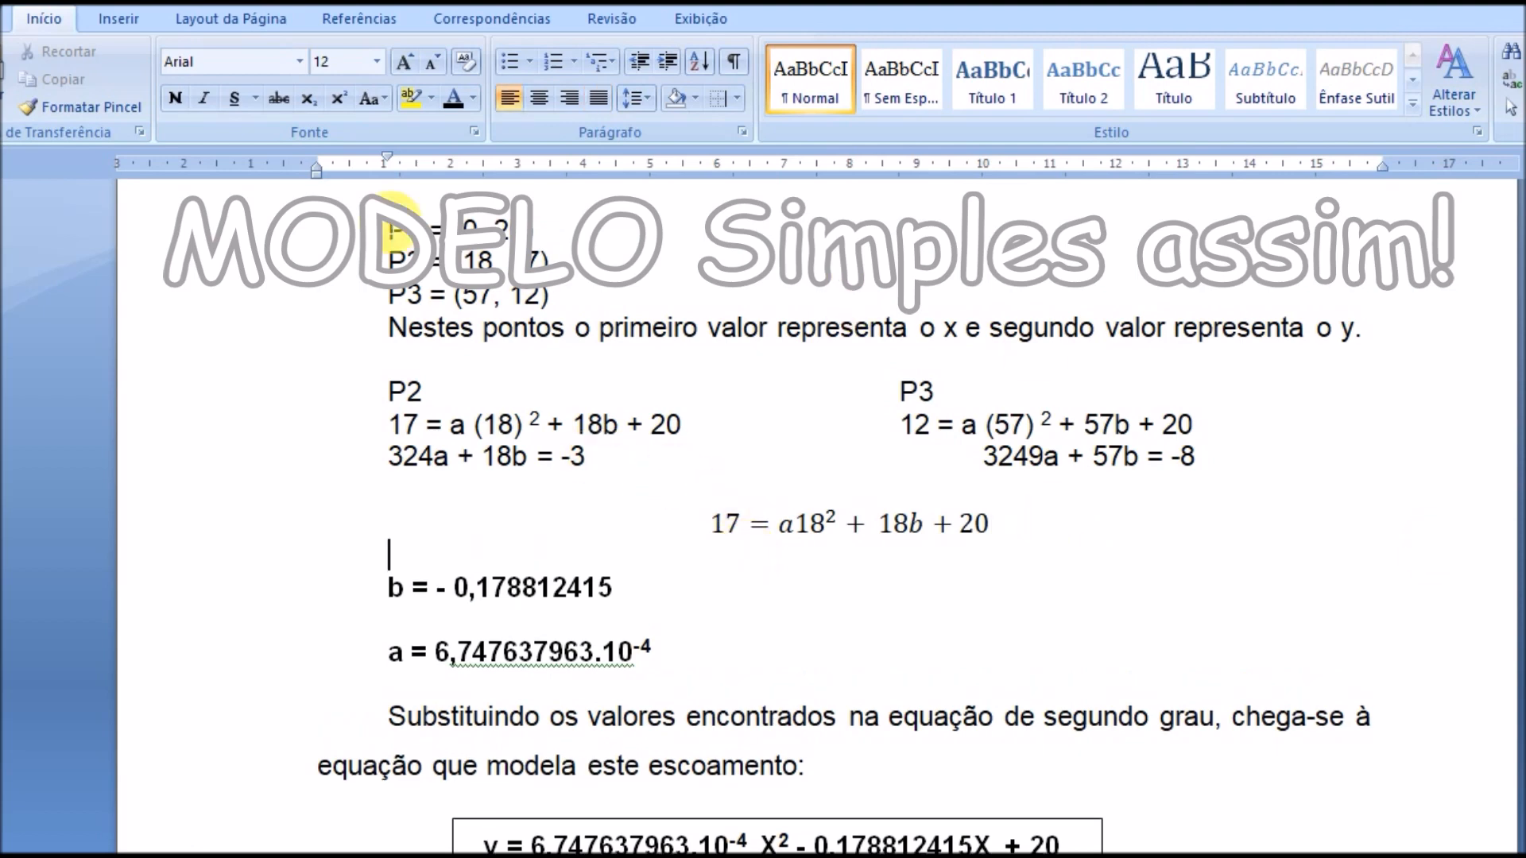
left_click(117, 18)
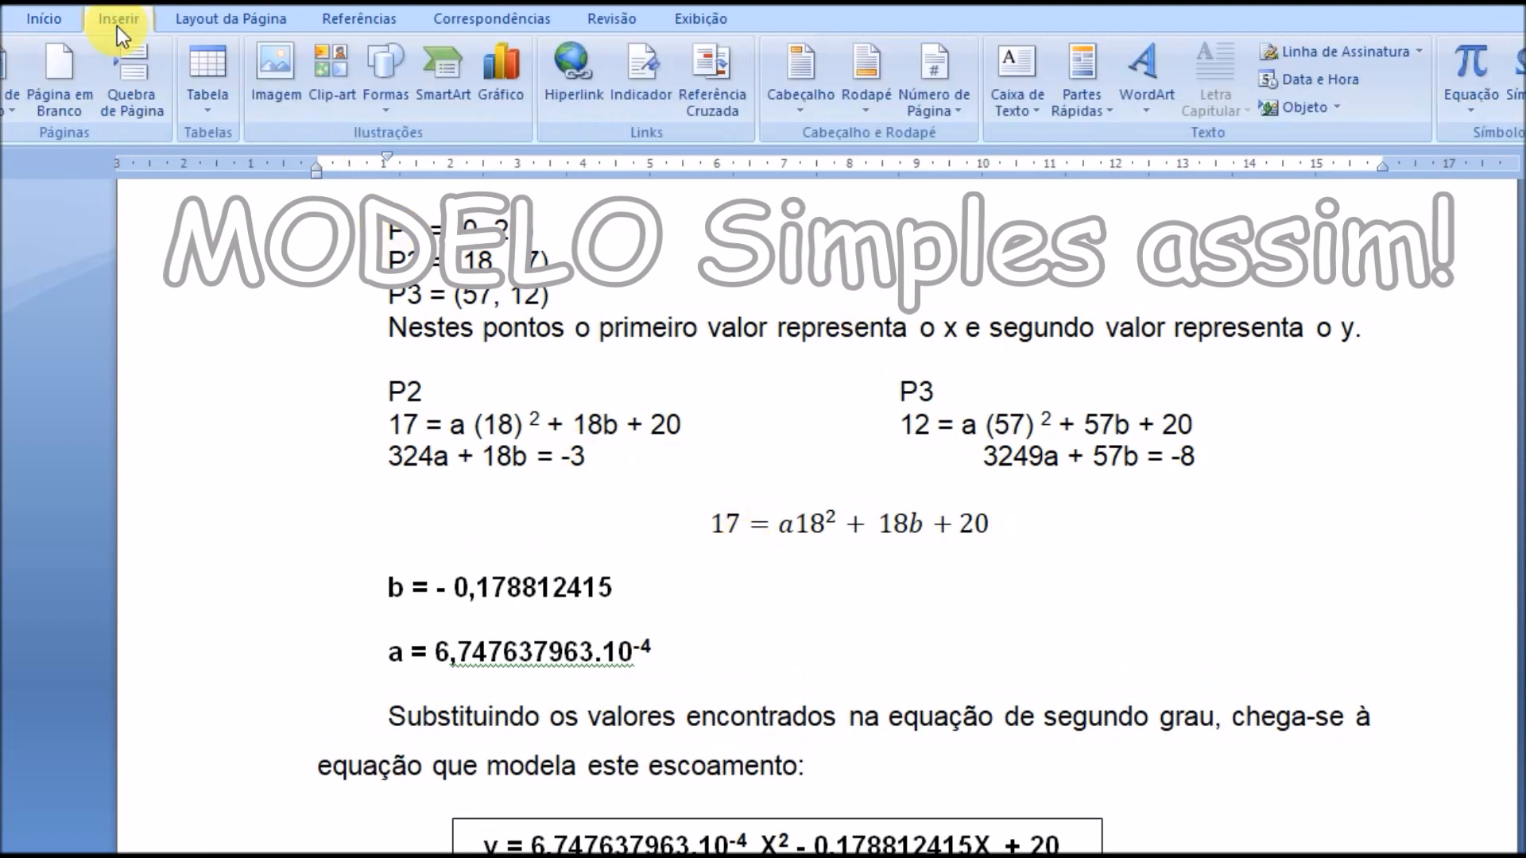
left_click(1467, 69)
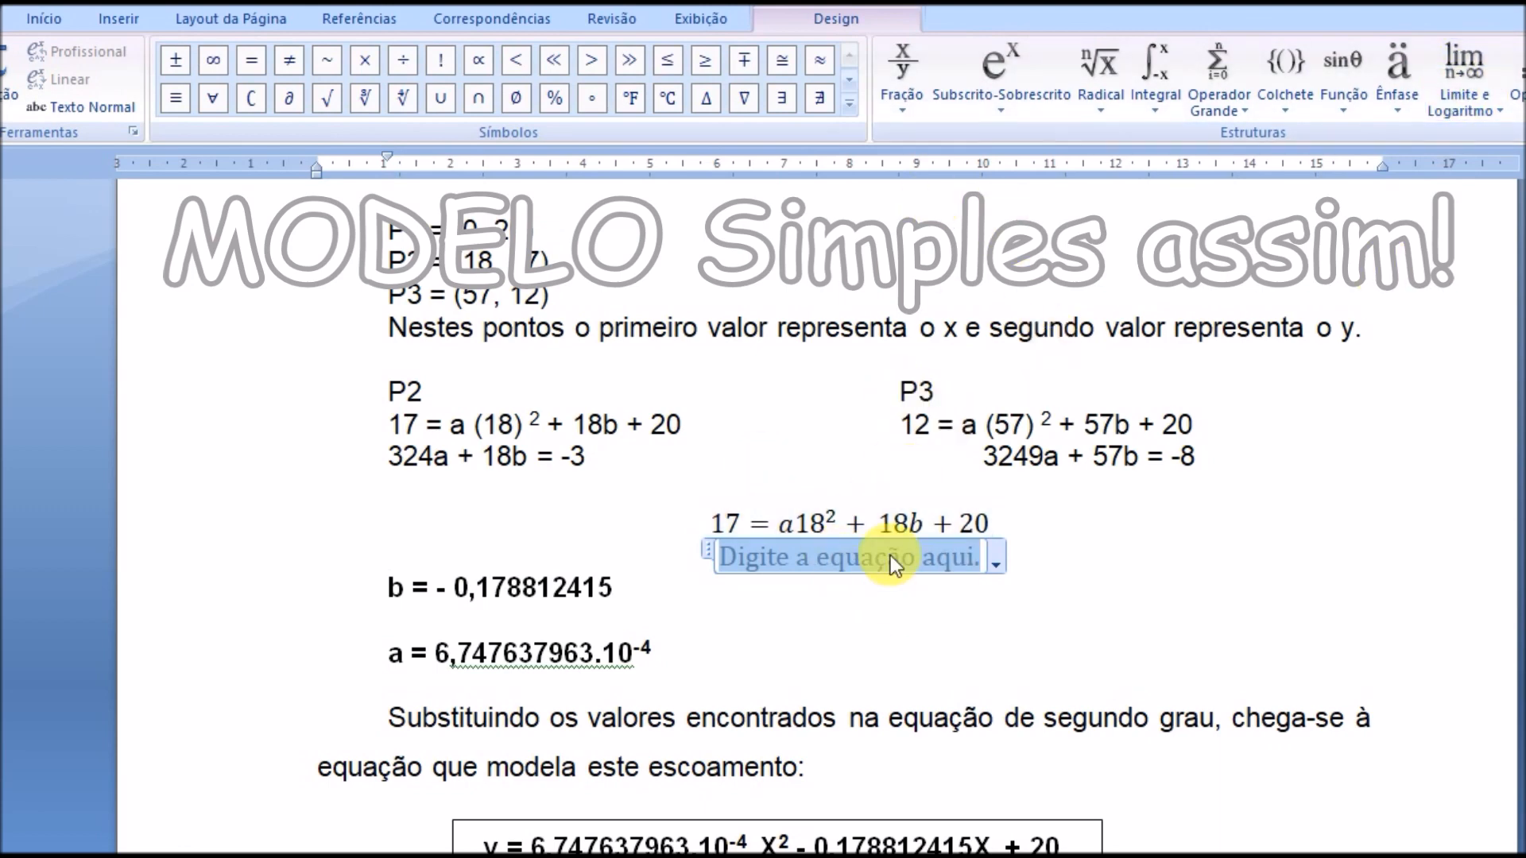
type("y=")
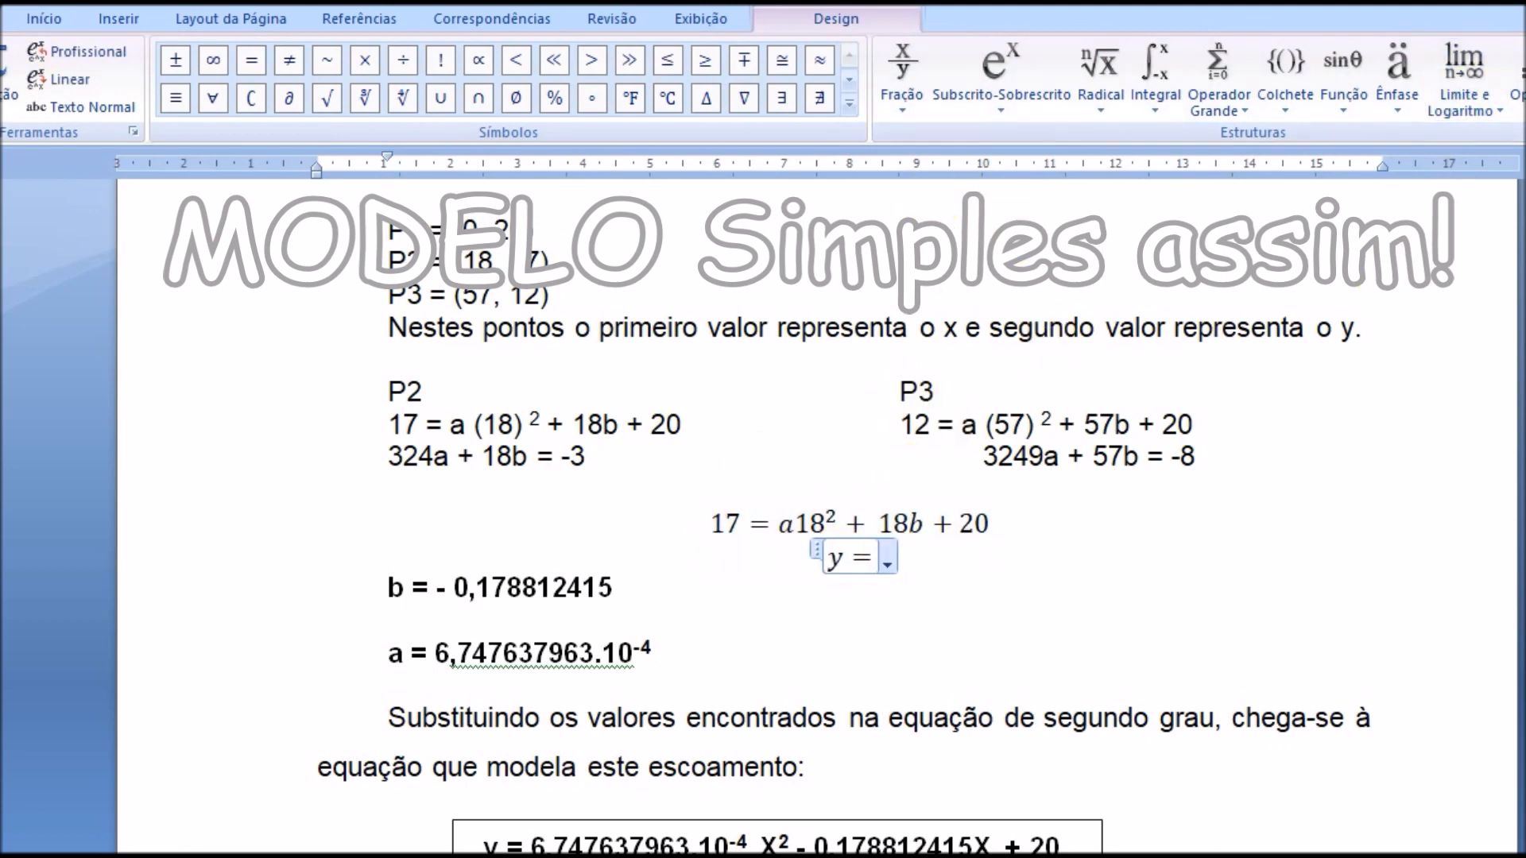
left_click(900, 84)
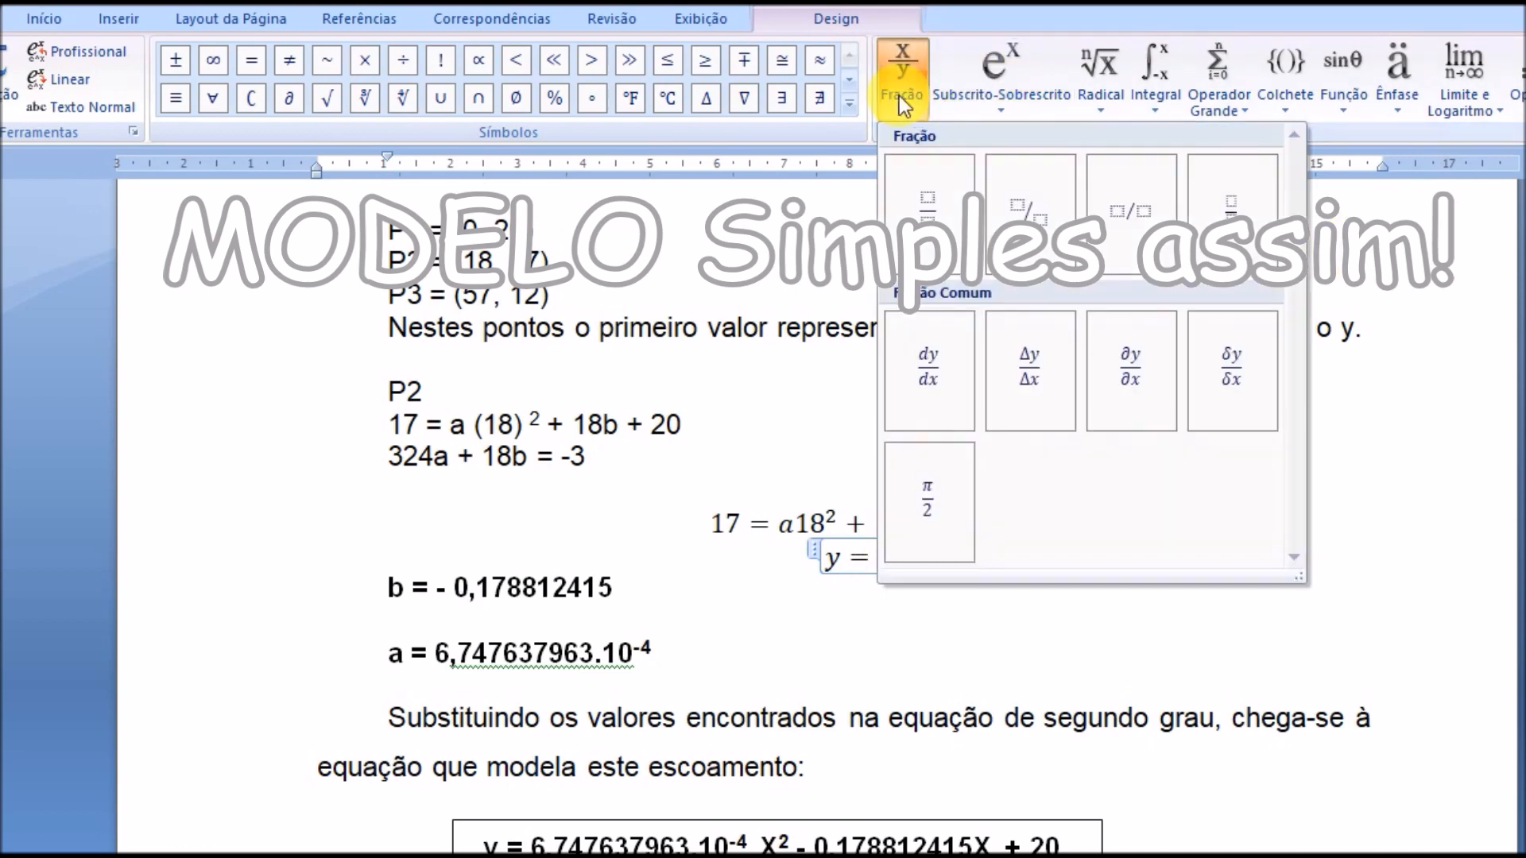
left_click(943, 213)
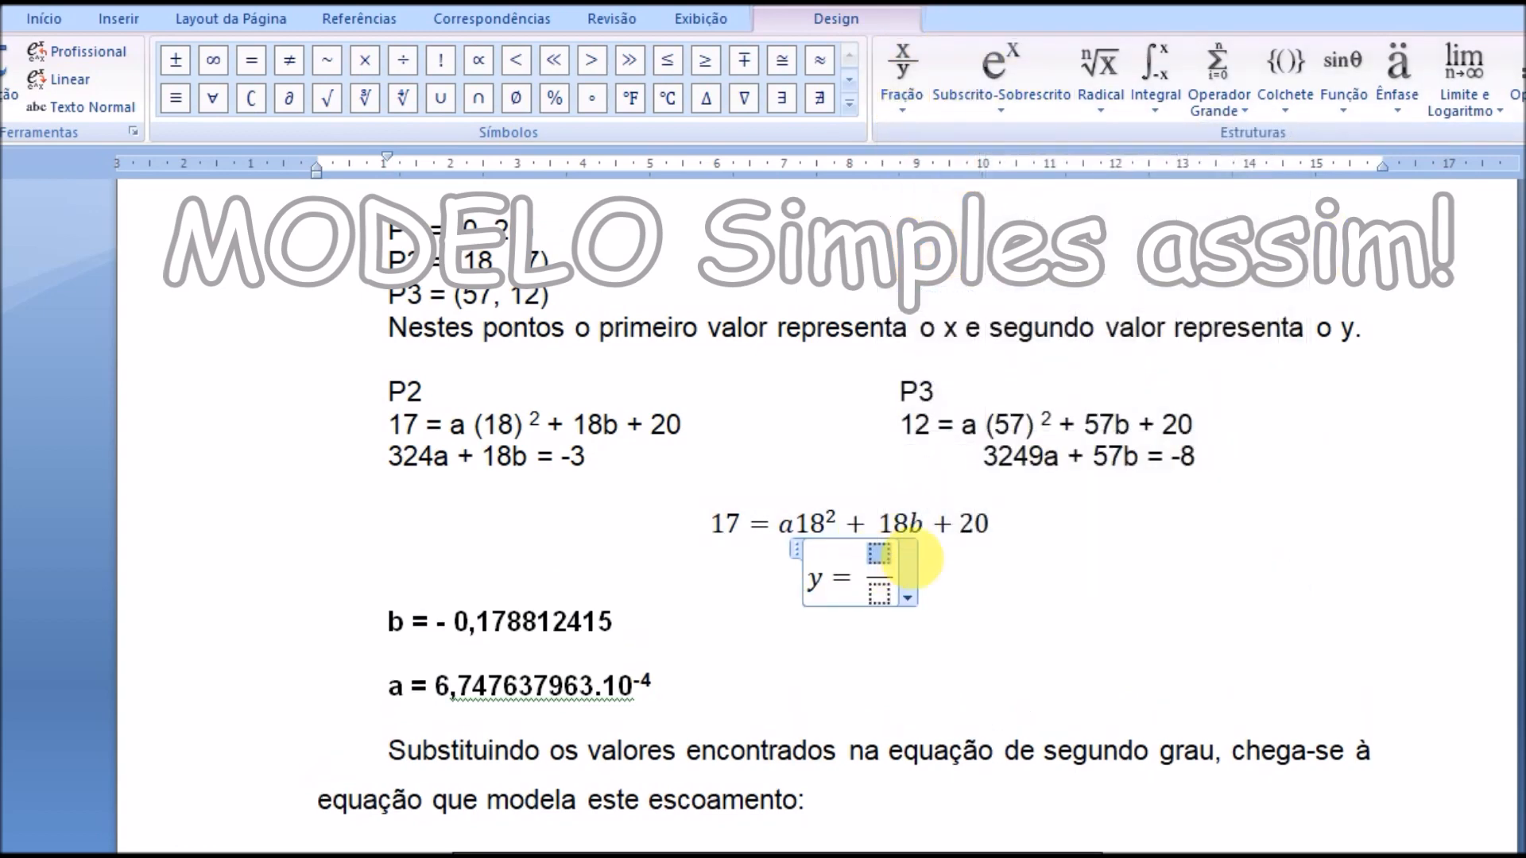
type("10/")
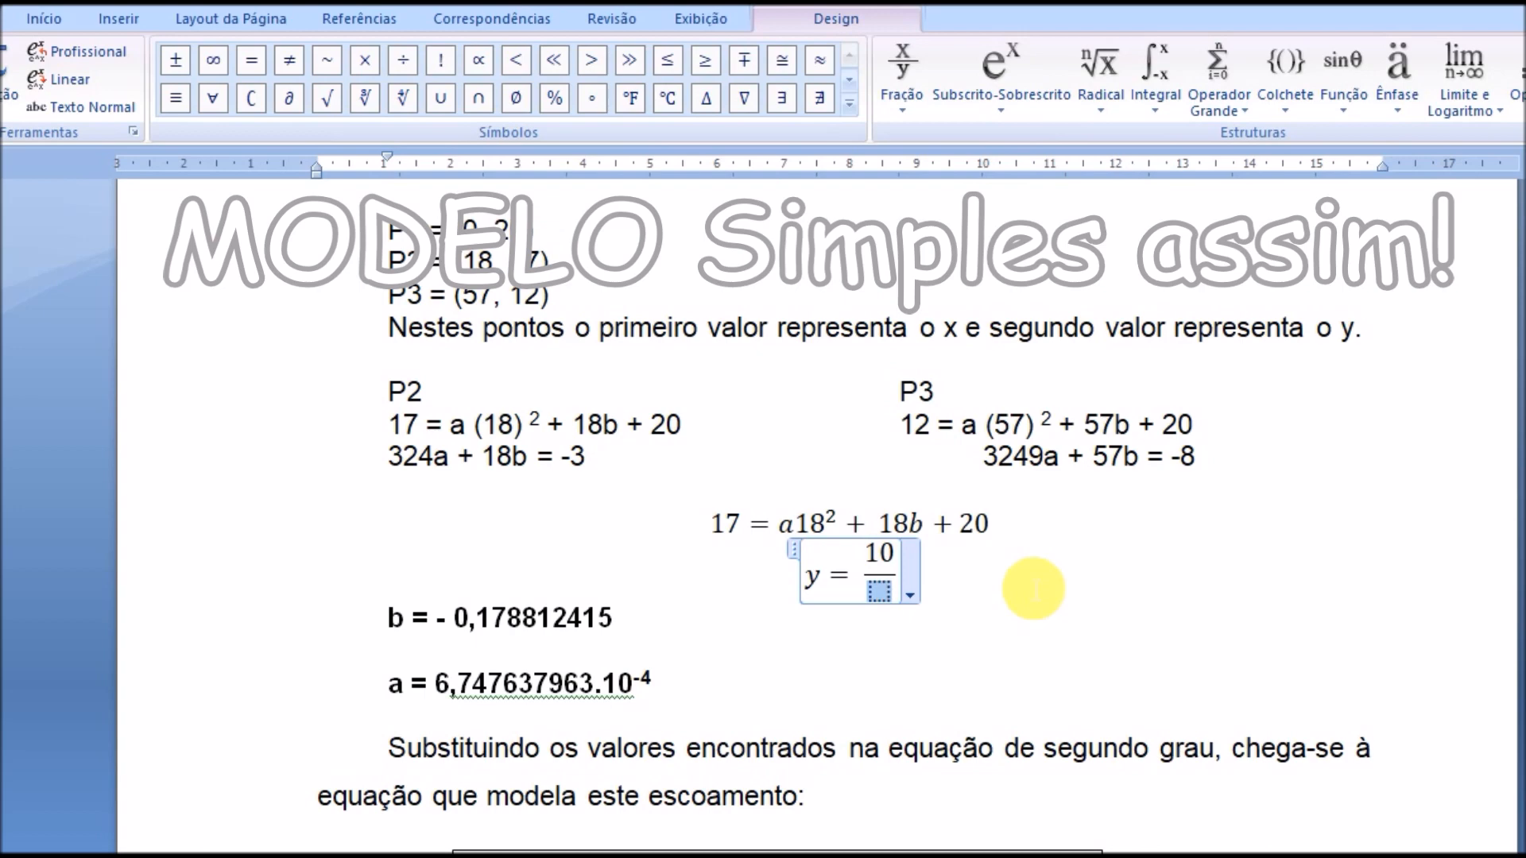
type("2")
left_click(1005, 94)
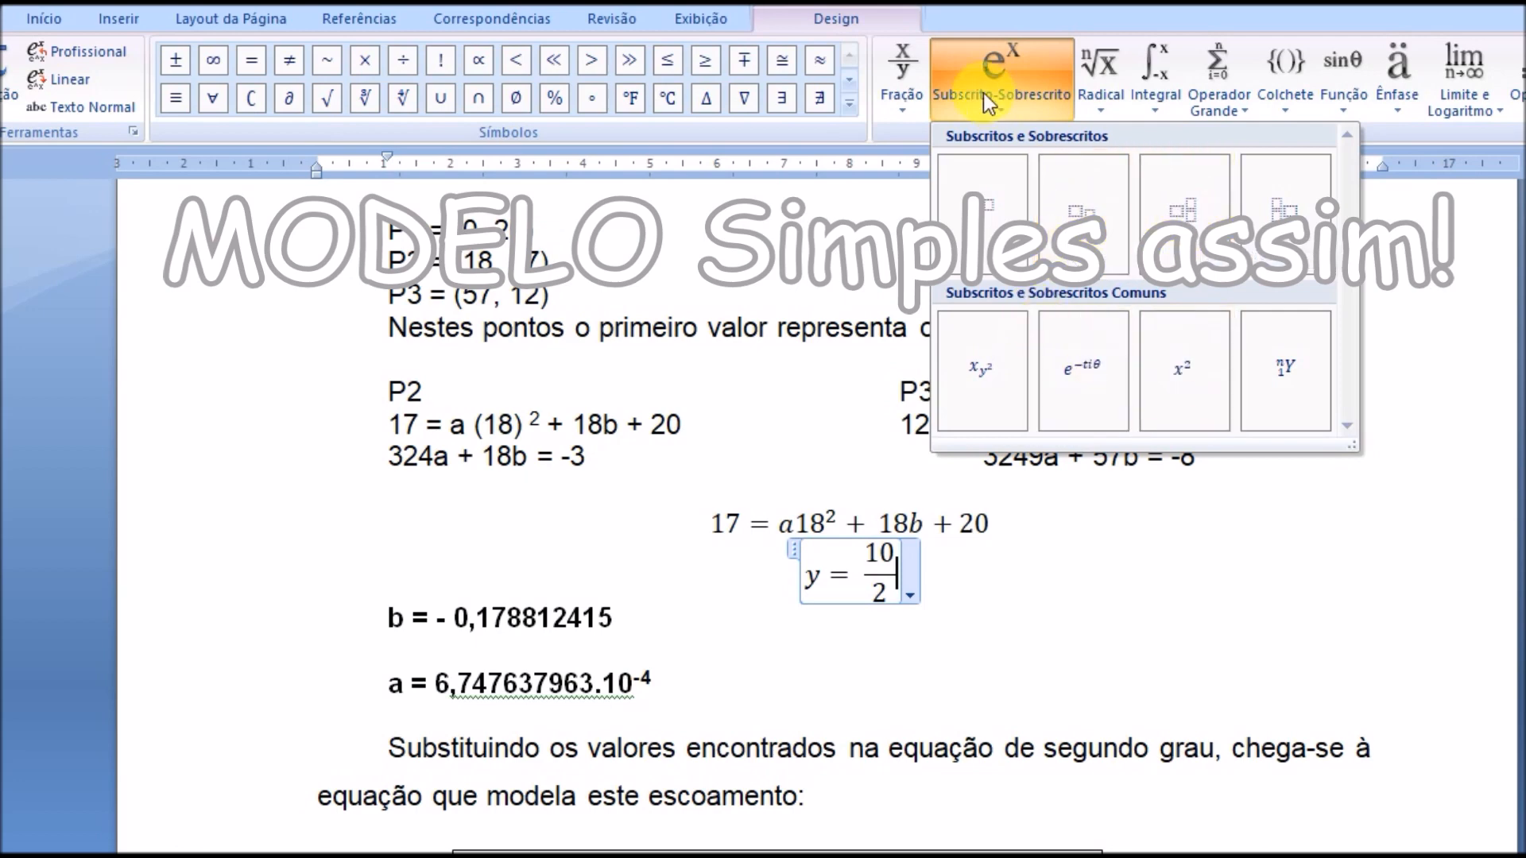
left_click(901, 70)
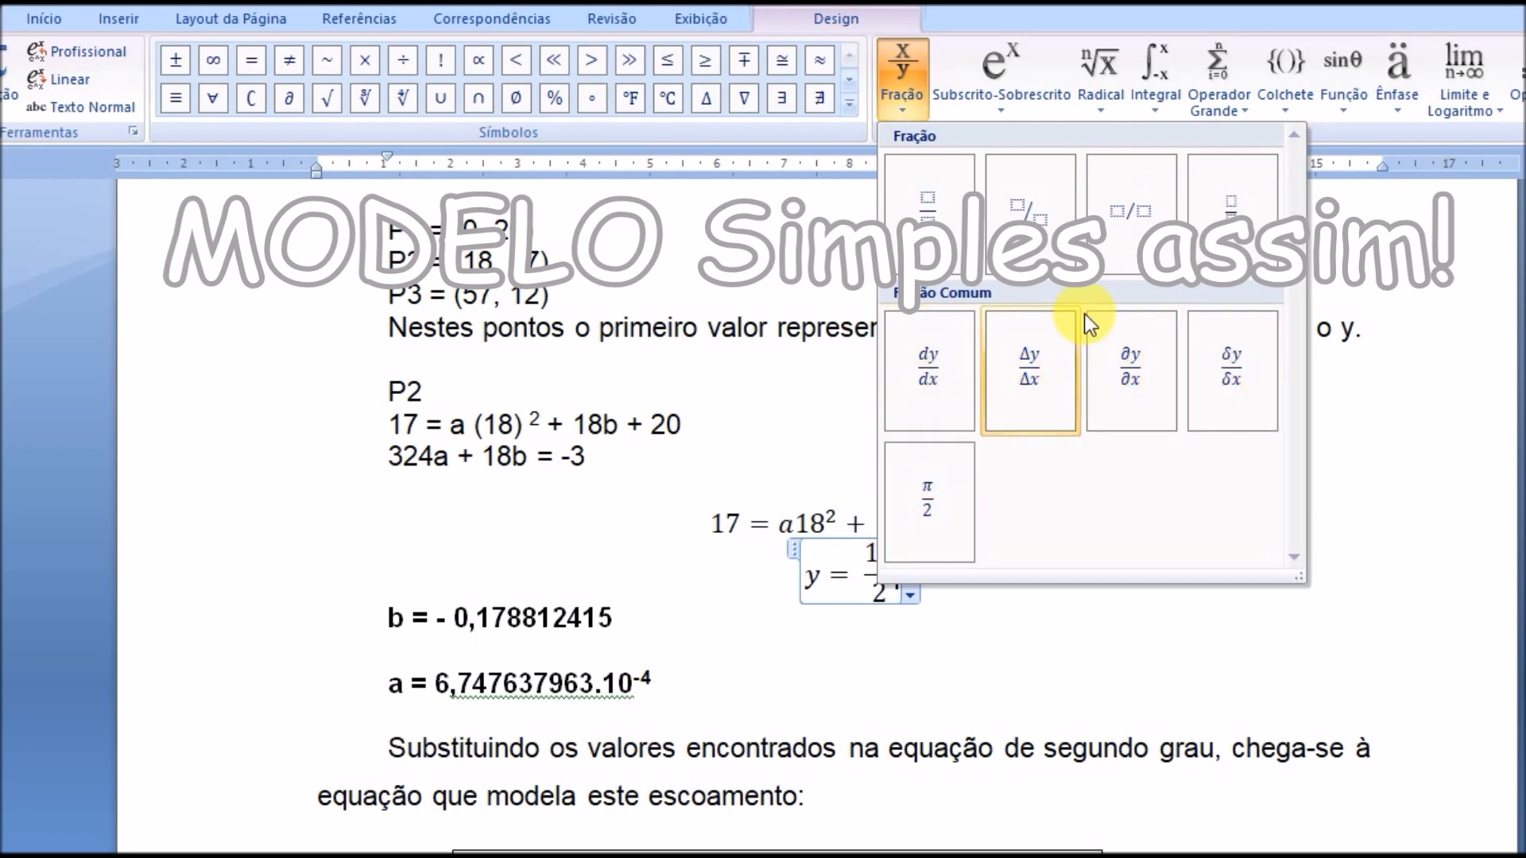
left_click(1104, 101)
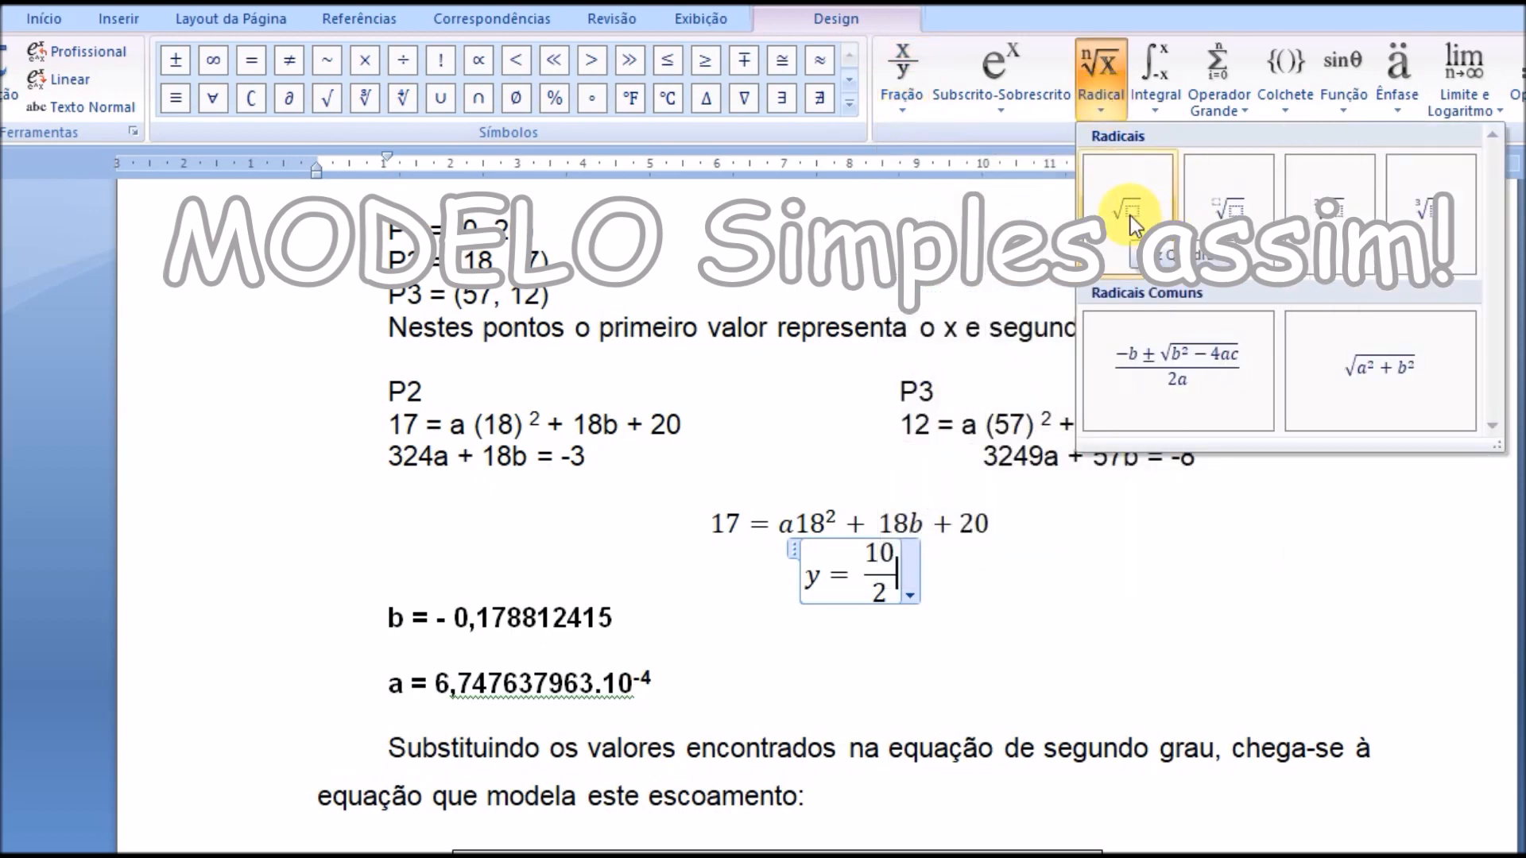
left_click(1158, 102)
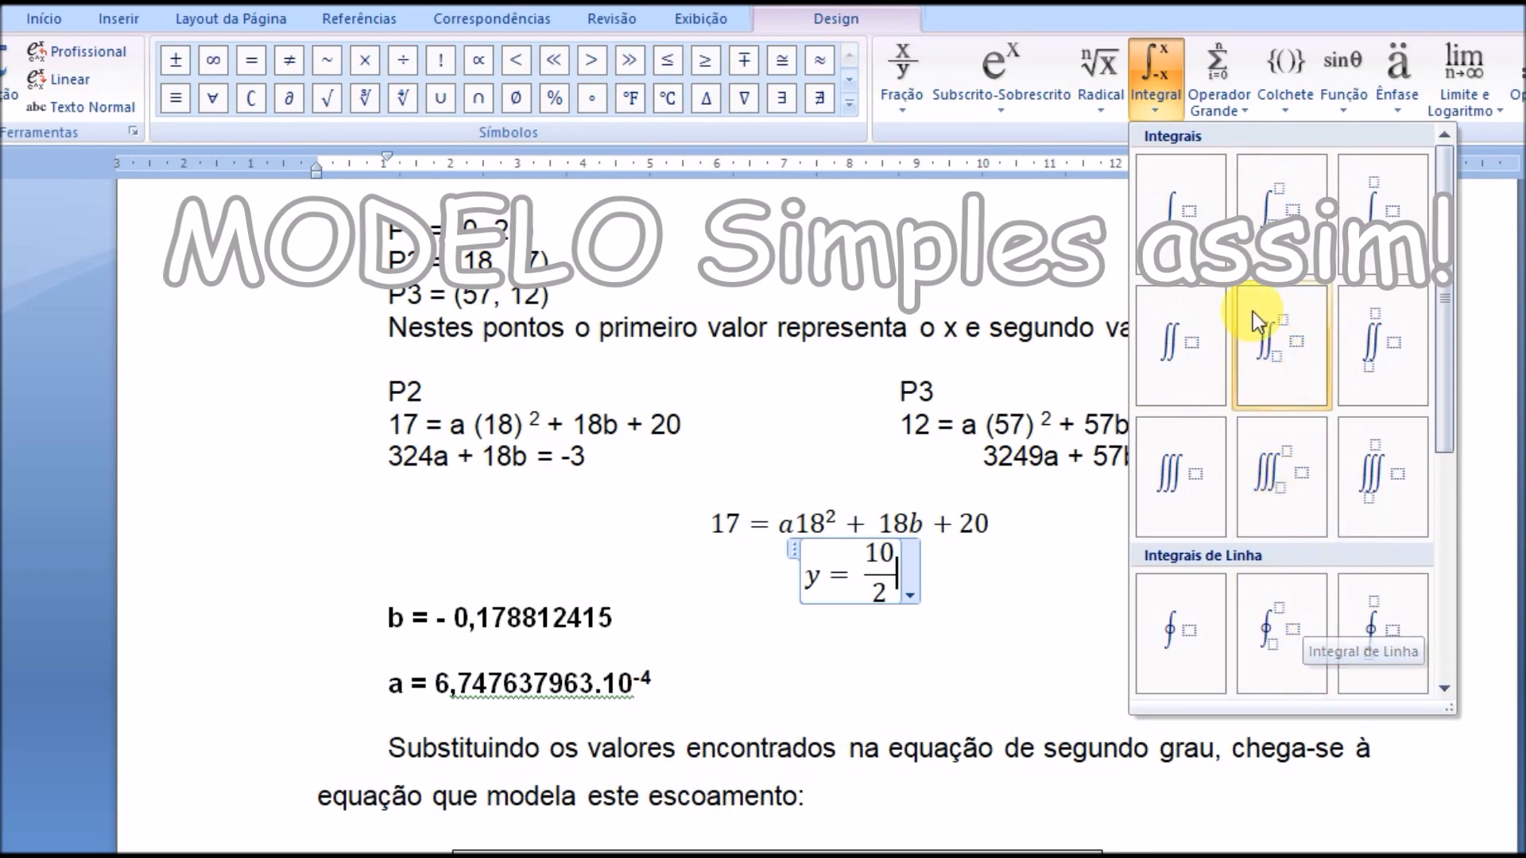
left_click(1281, 106)
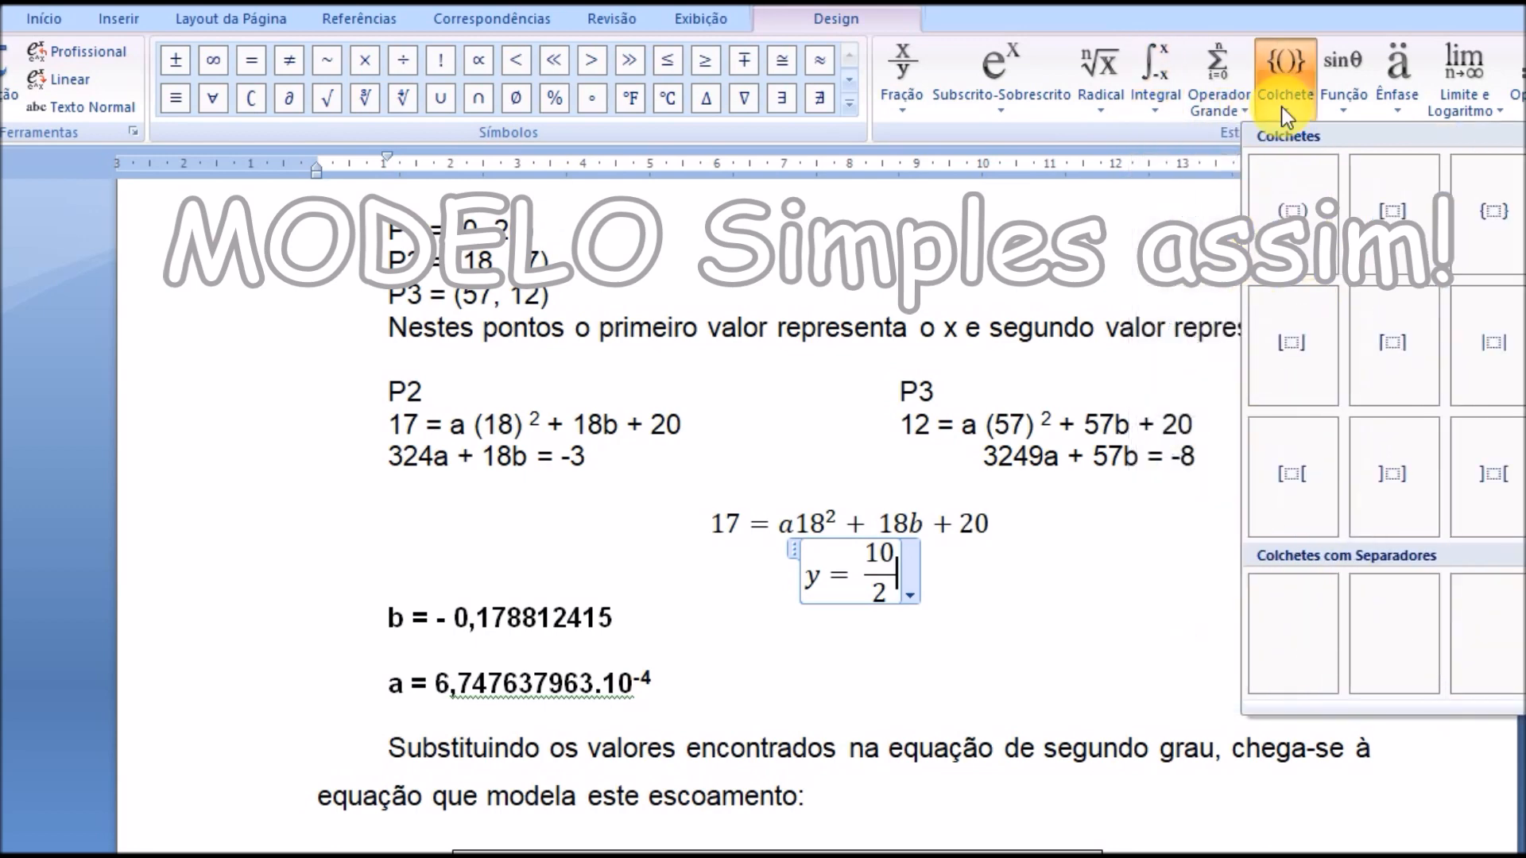
left_click(1342, 98)
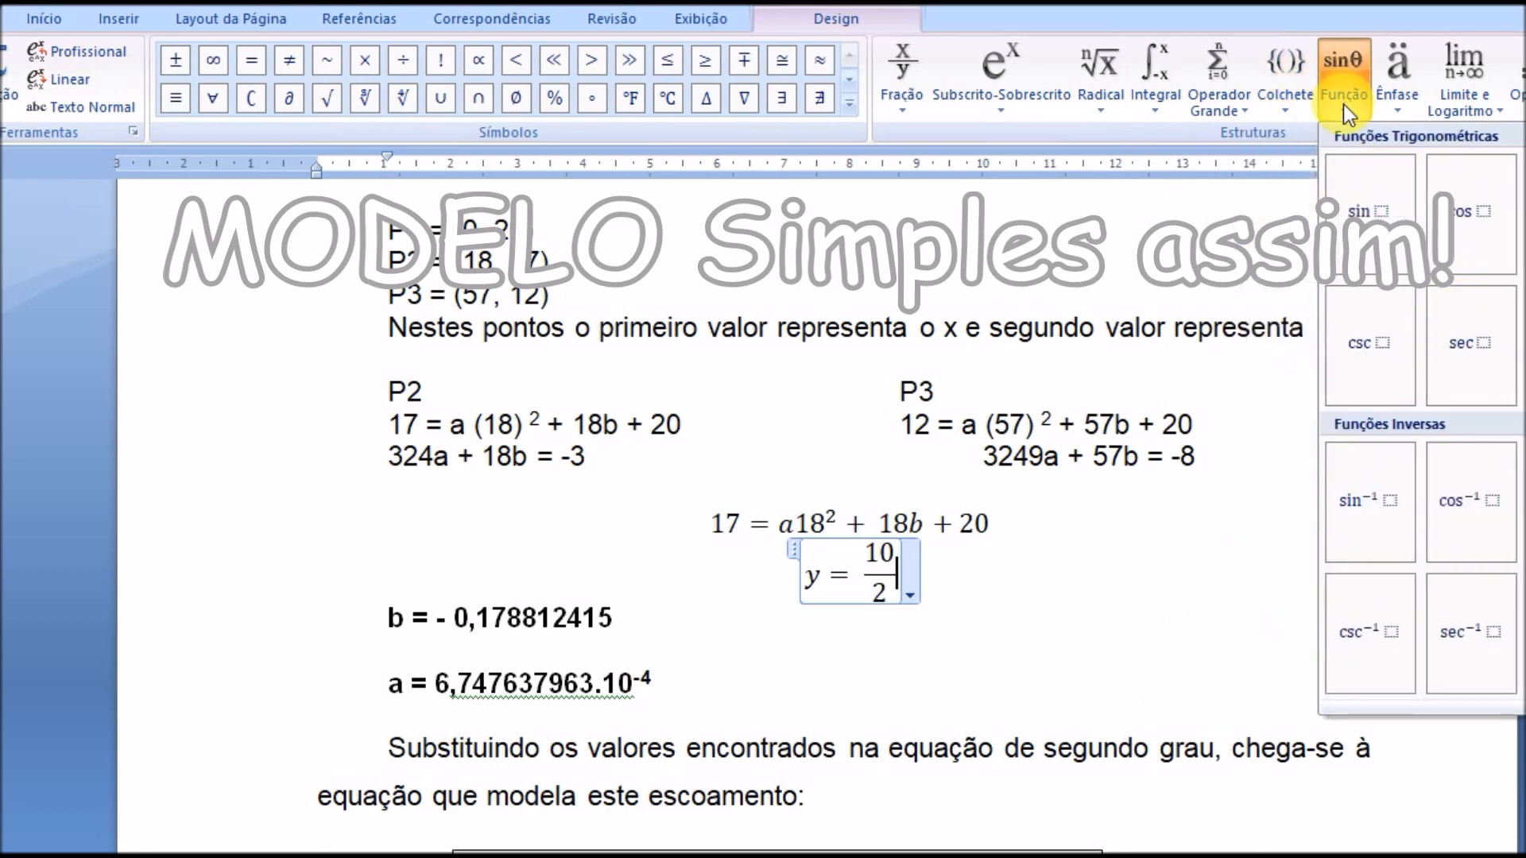
left_click(1390, 108)
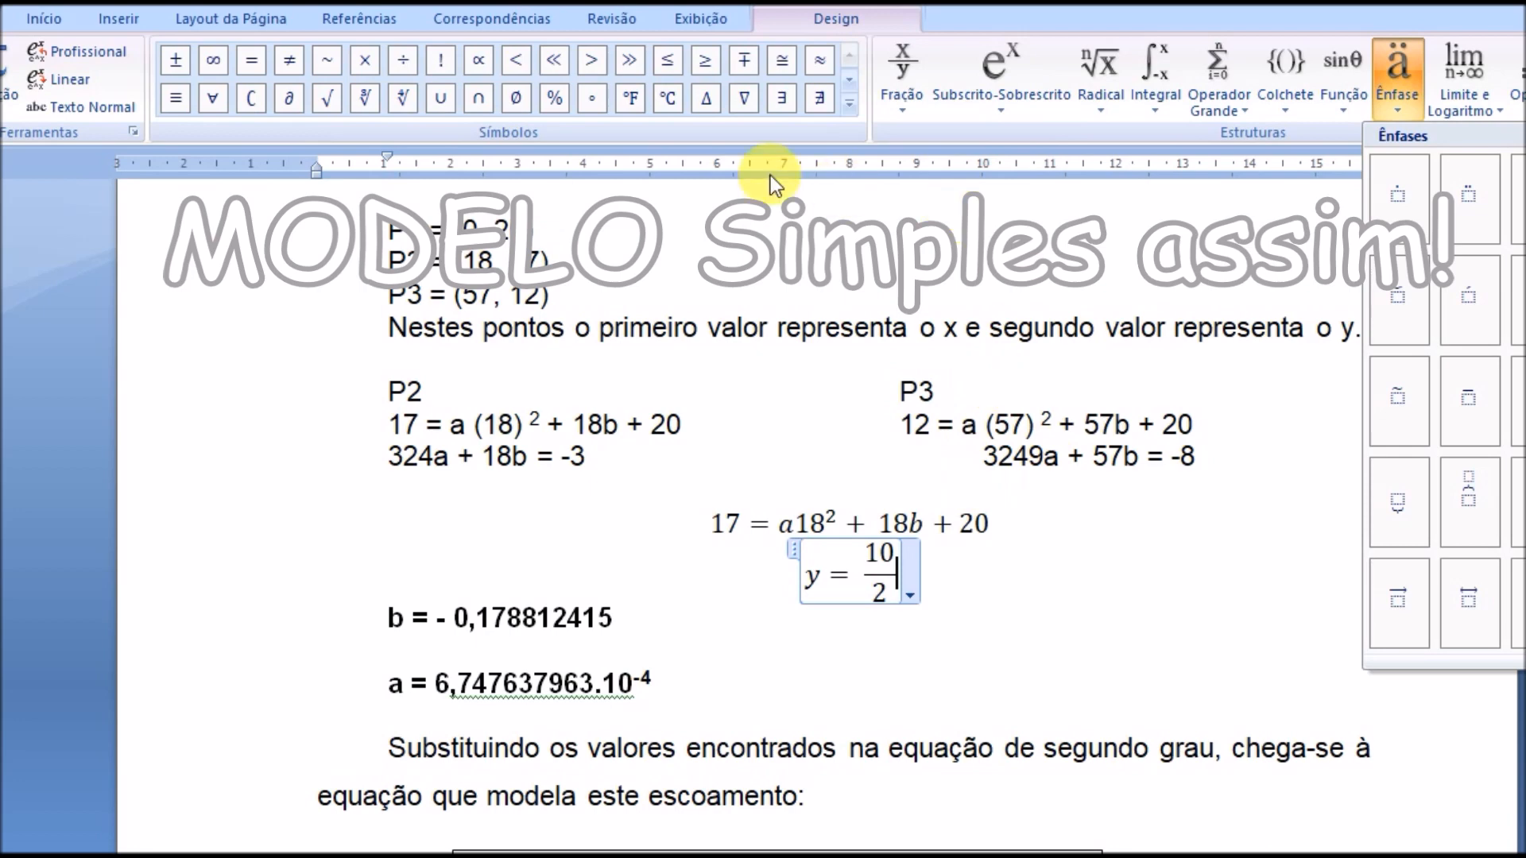
Append a right arrow (→) and the lowercase Greek letter η after the fraction in the second equation.
left_click(848, 106)
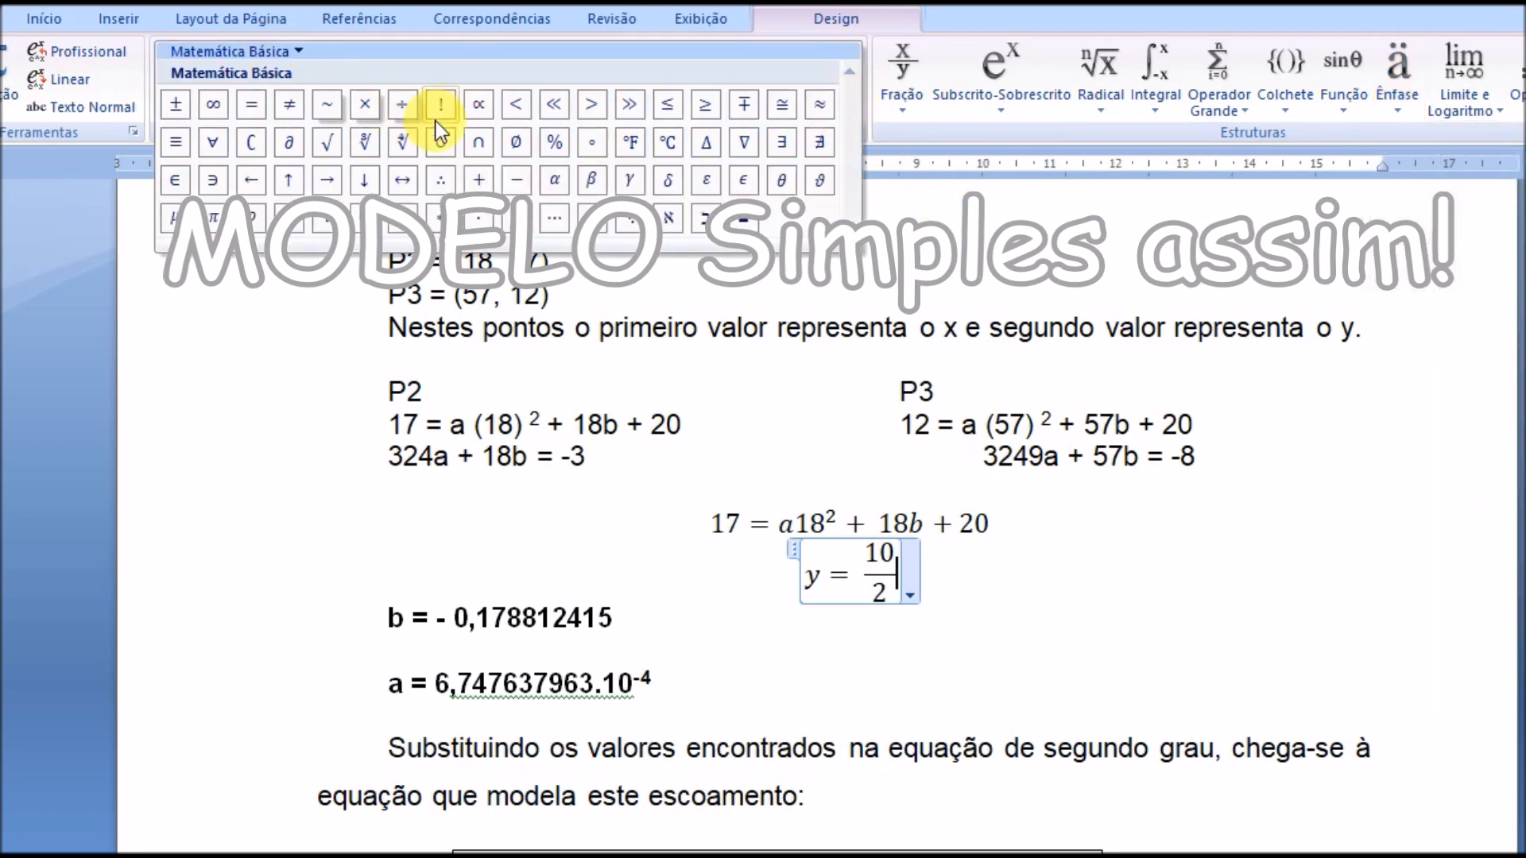
left_click(323, 179)
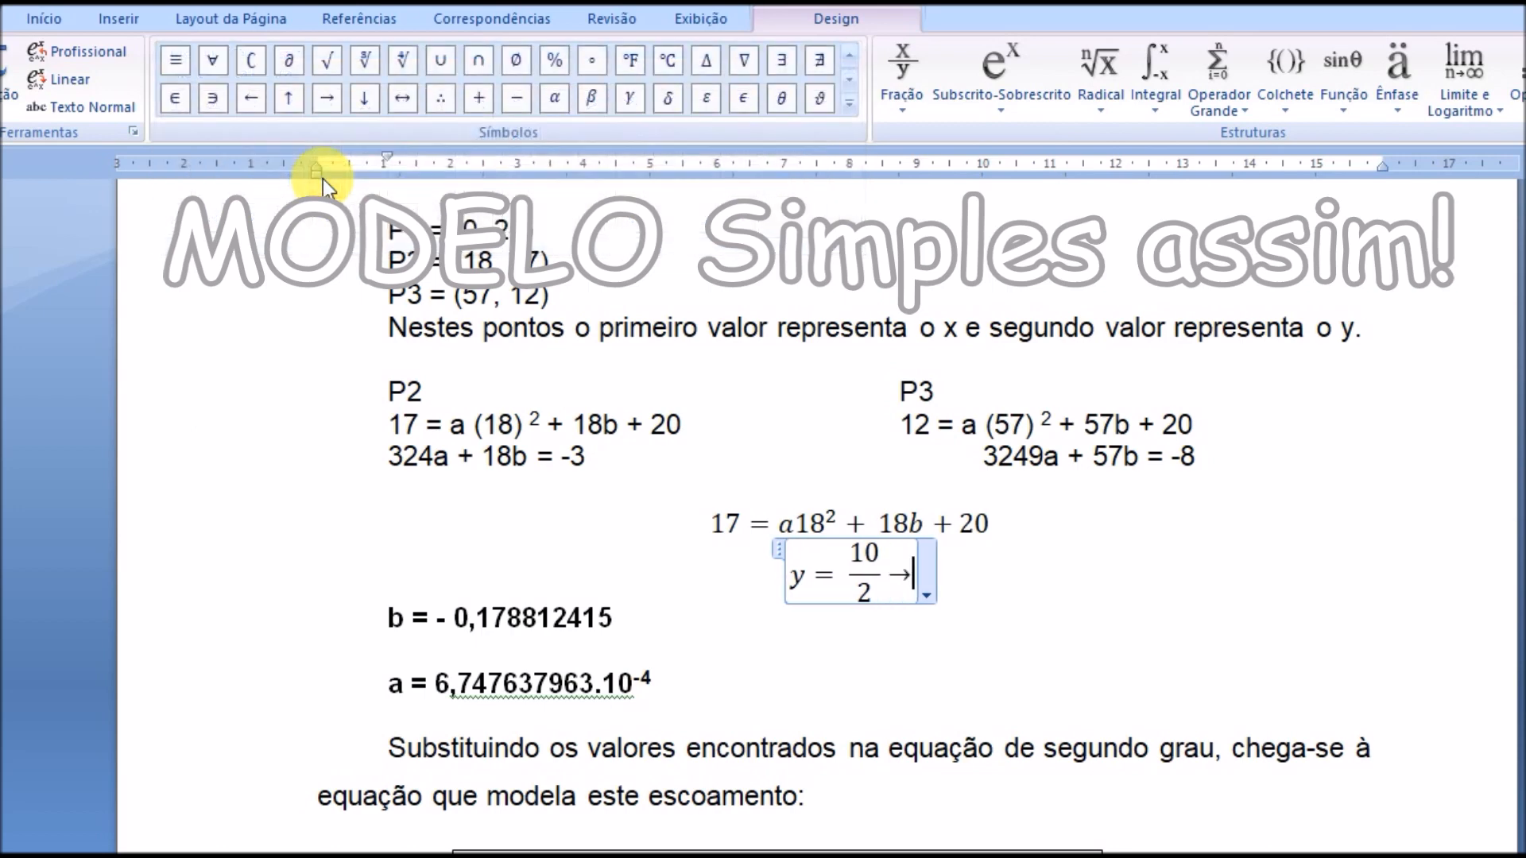
left_click(849, 103)
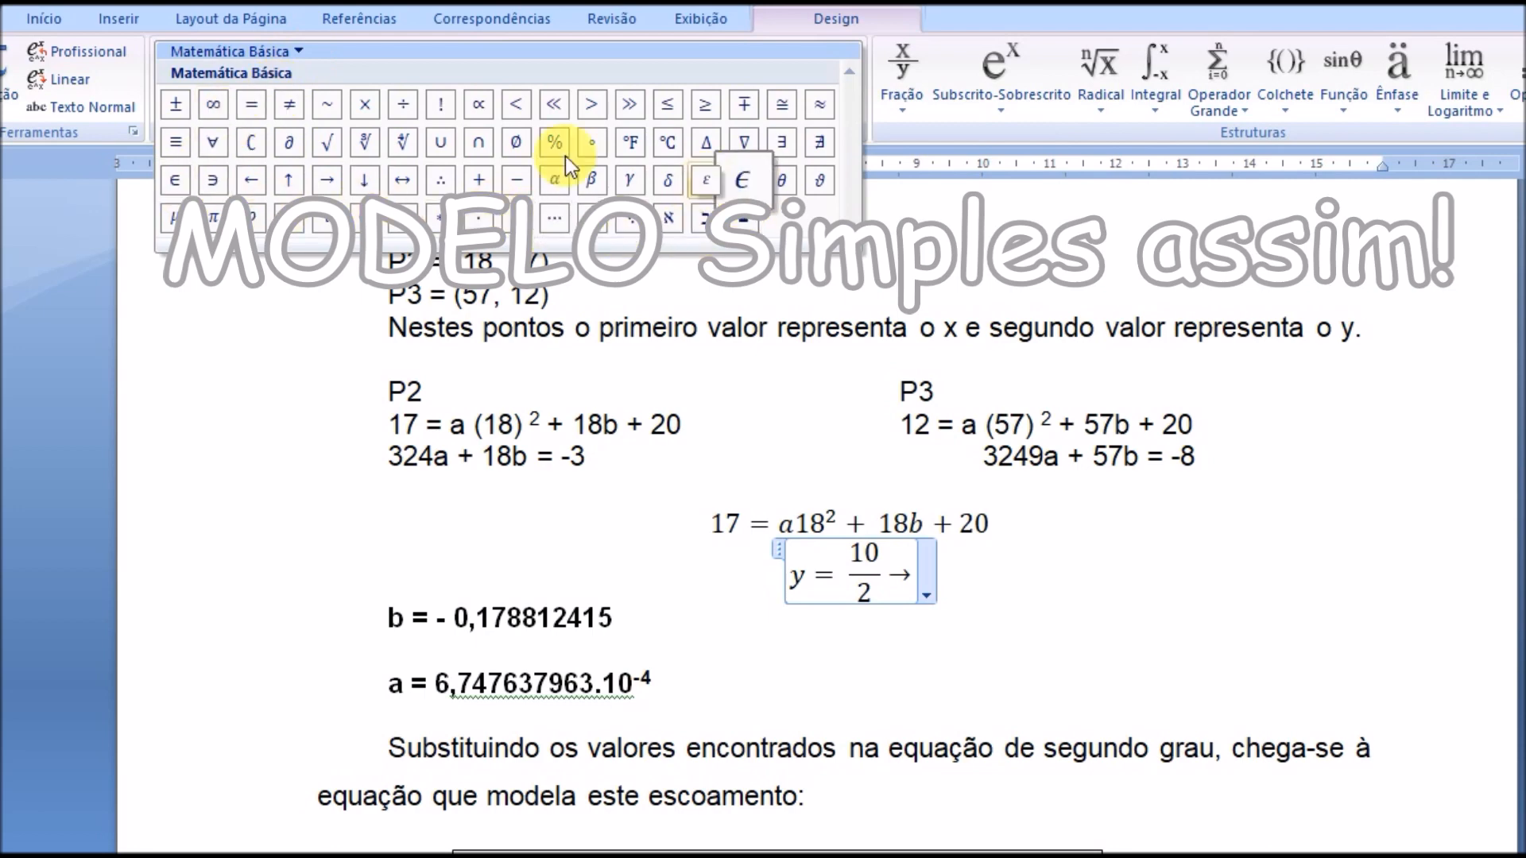
left_click(299, 51)
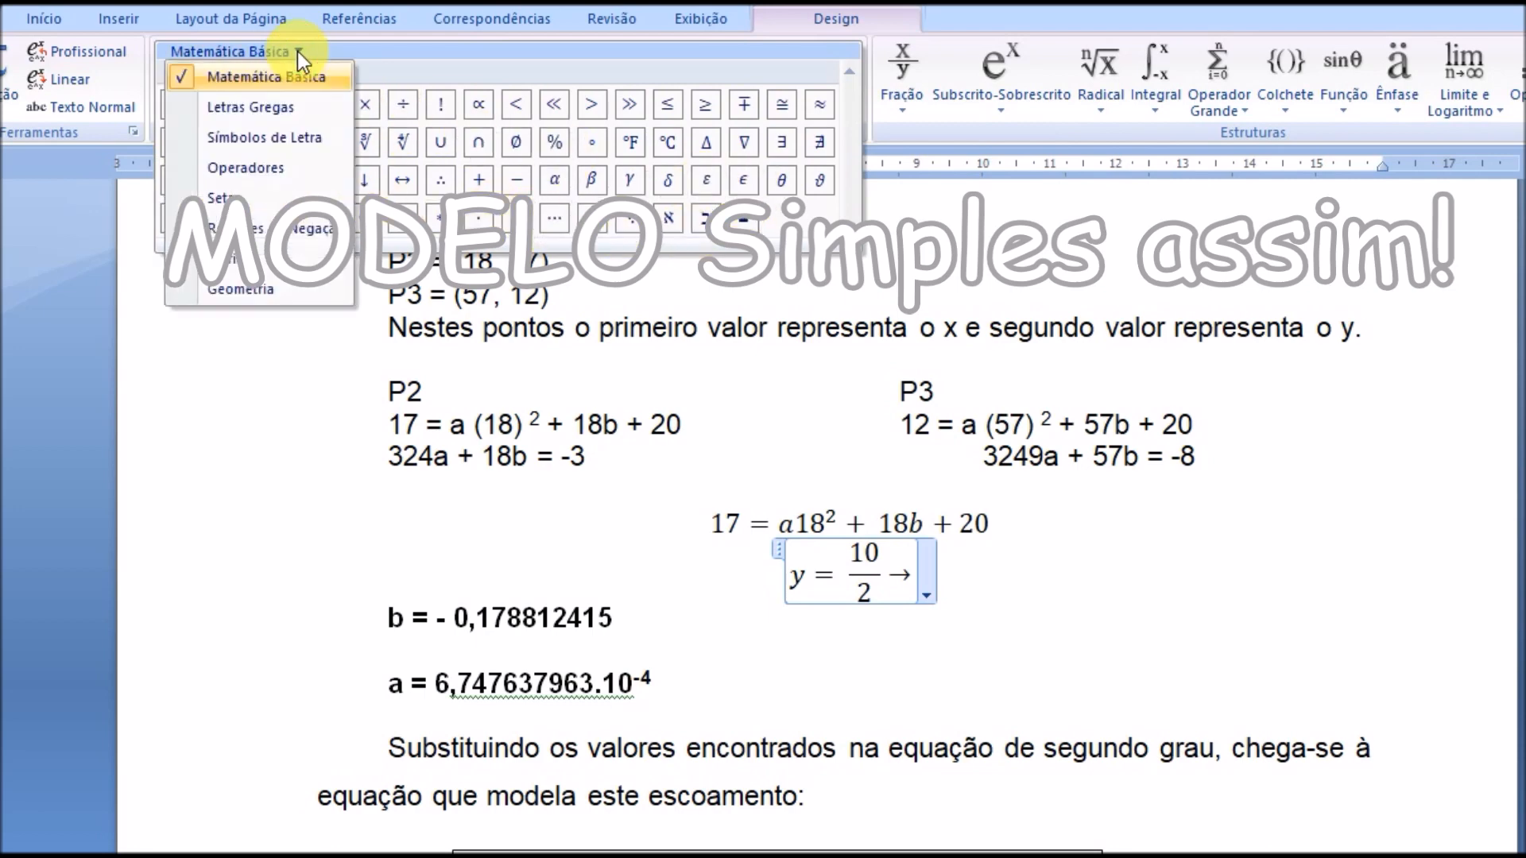
left_click(293, 107)
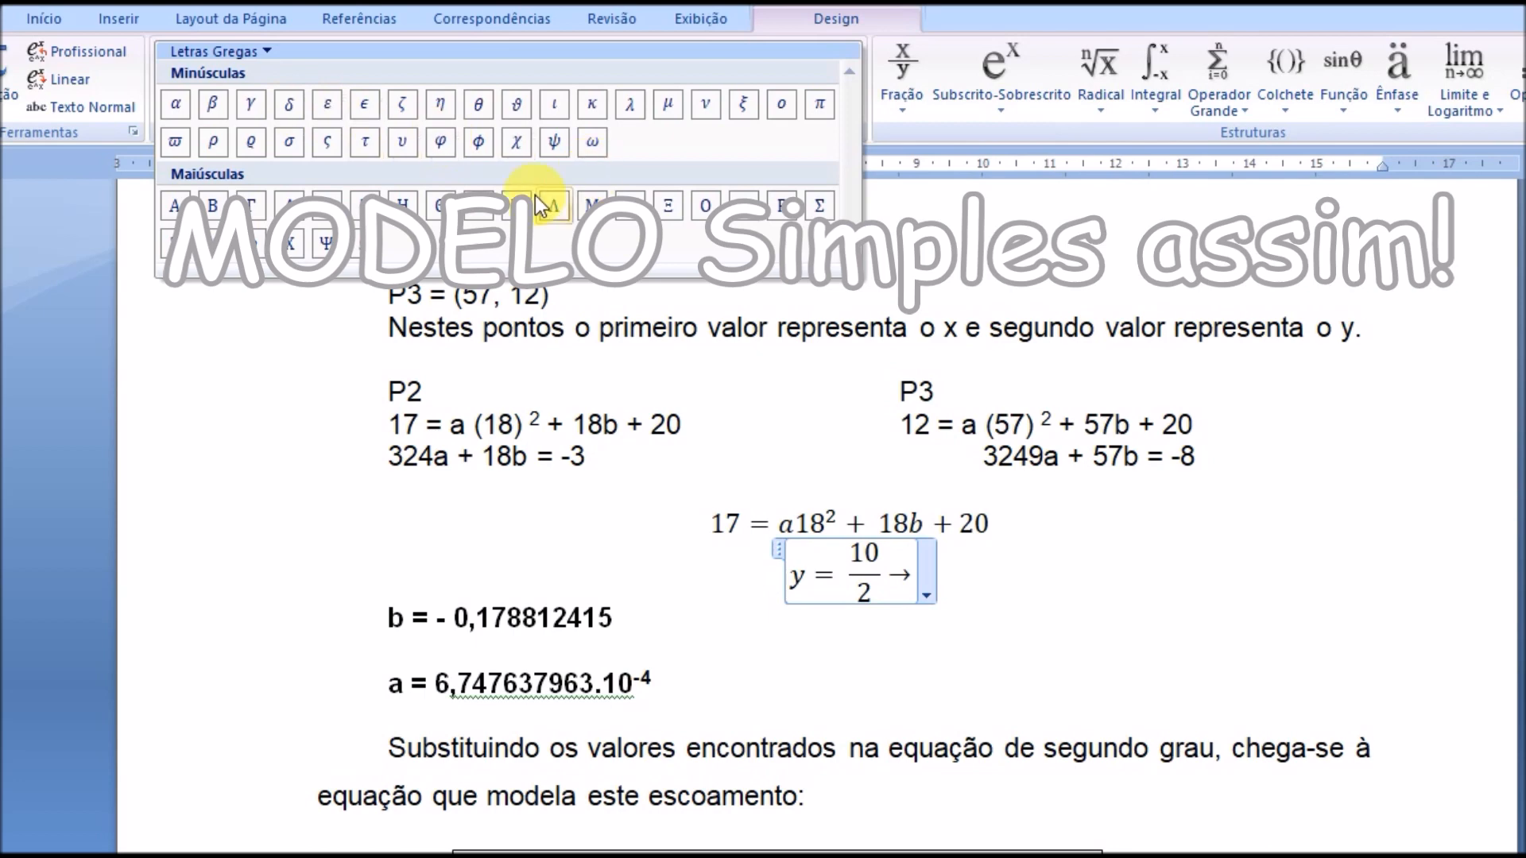
left_click(436, 108)
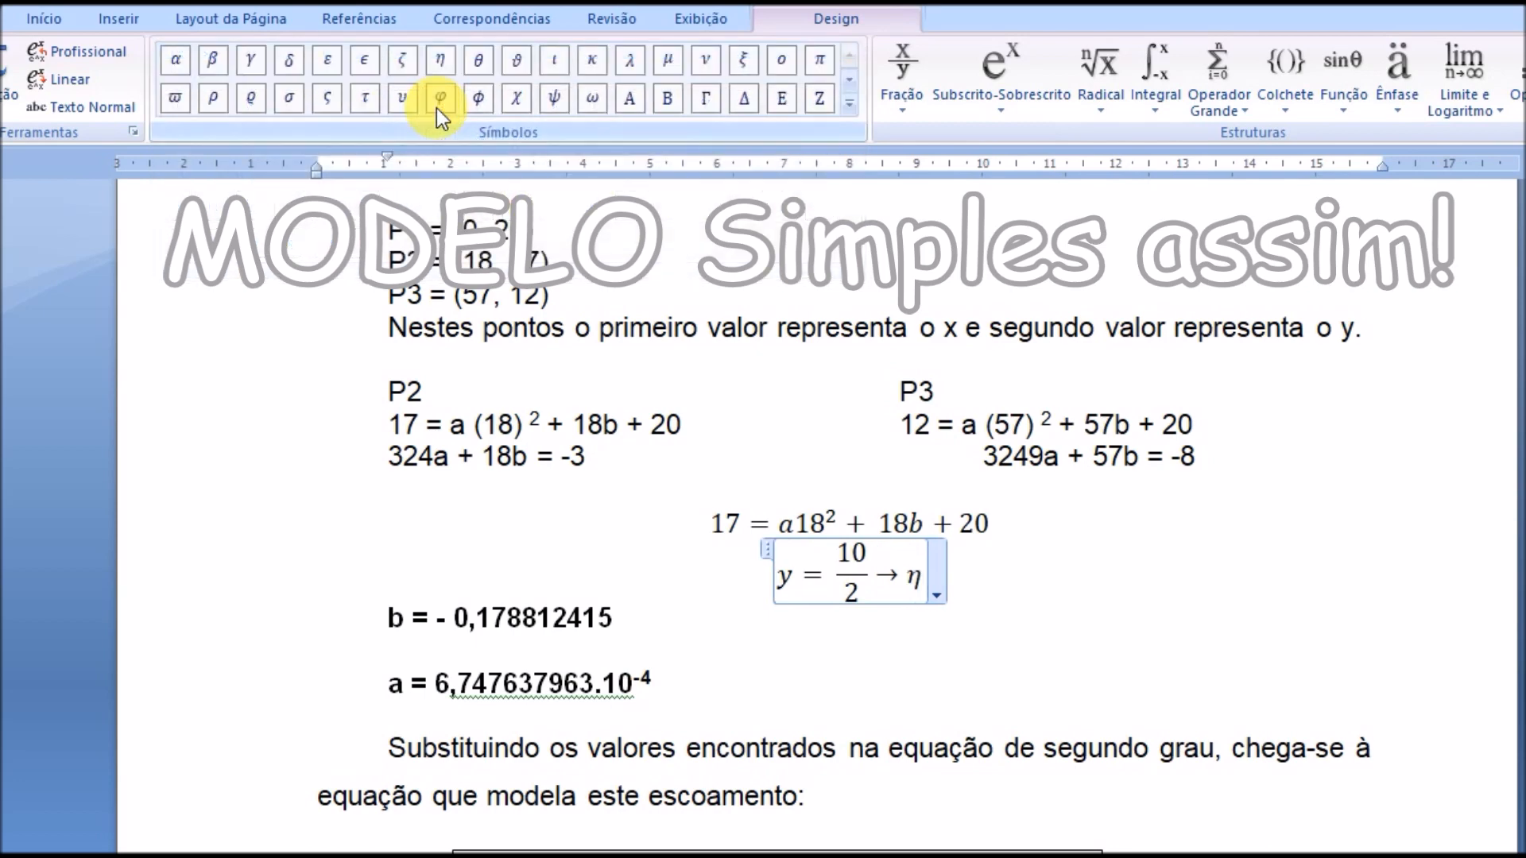
Append the lowercase Greek letter φ after η in the second equation and leave the equation.
left_click(442, 100)
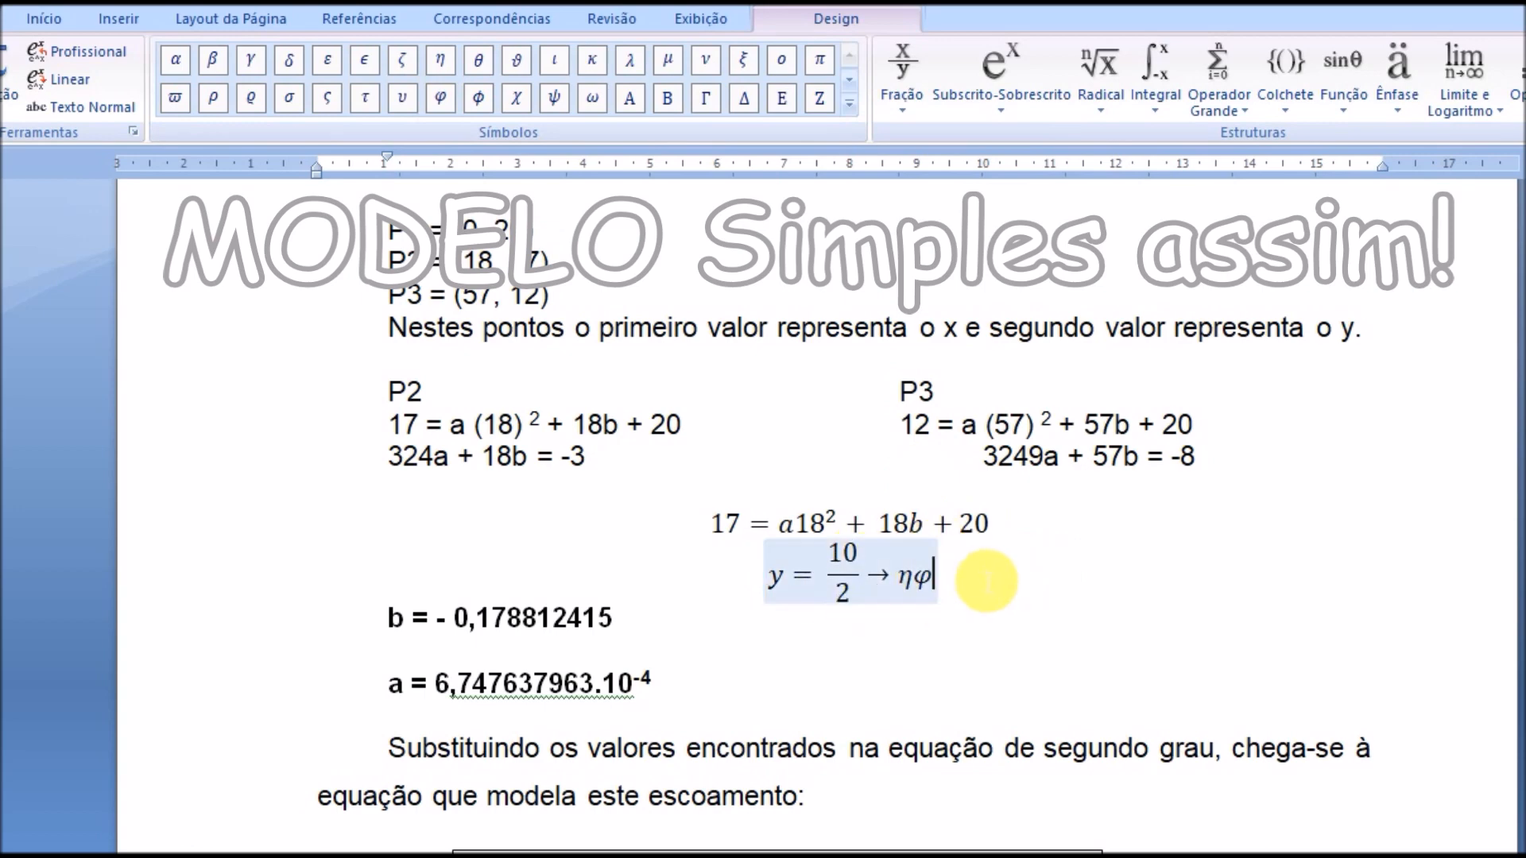
left_click(1022, 620)
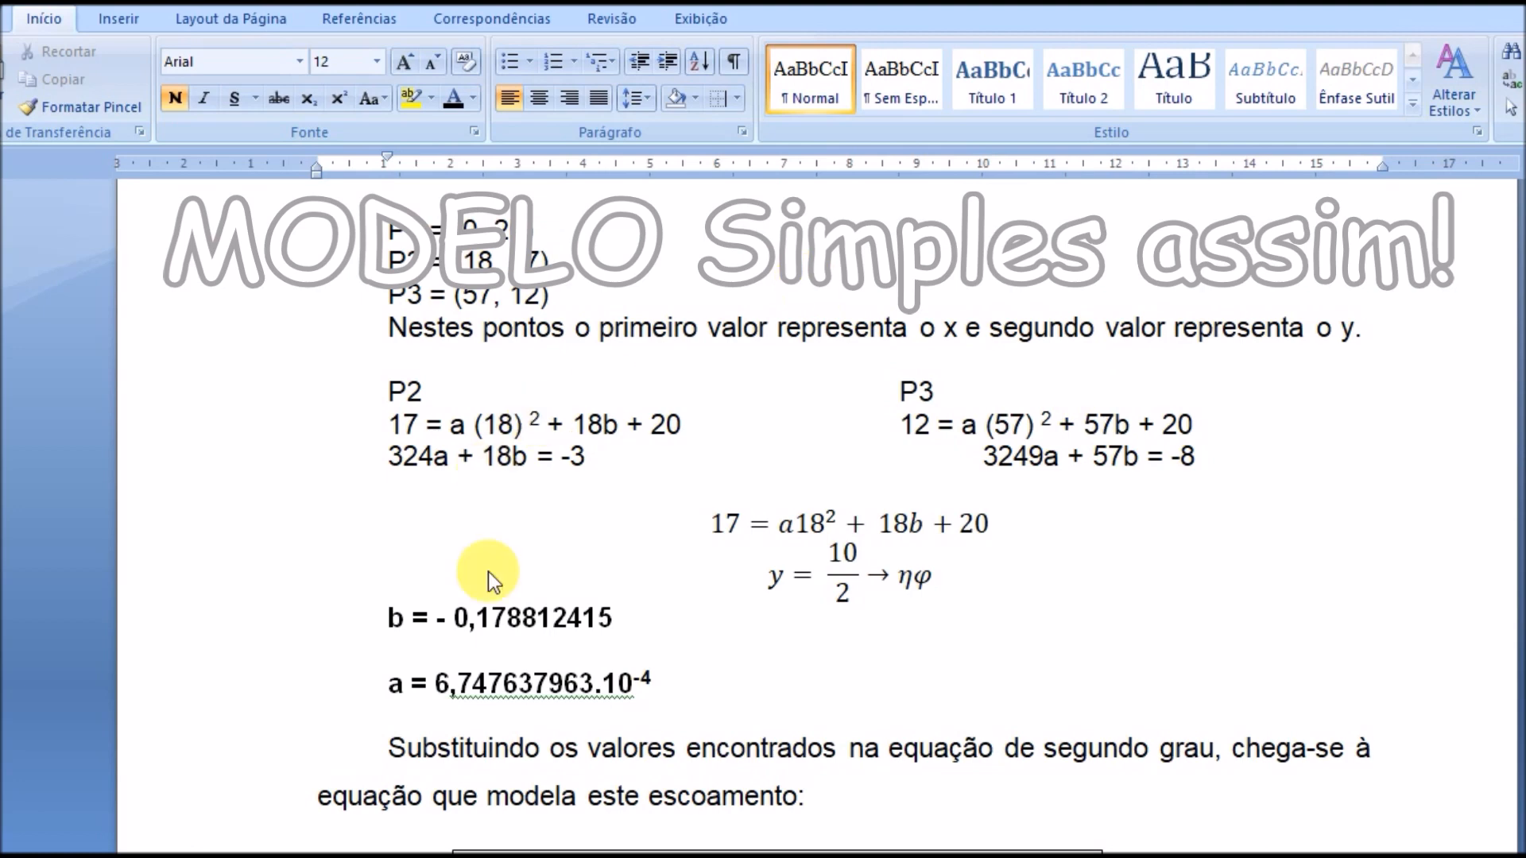
Insert a new equation at the end of the "a = 6,747637963.10" line and enter 6,747 in it.
left_click(655, 690)
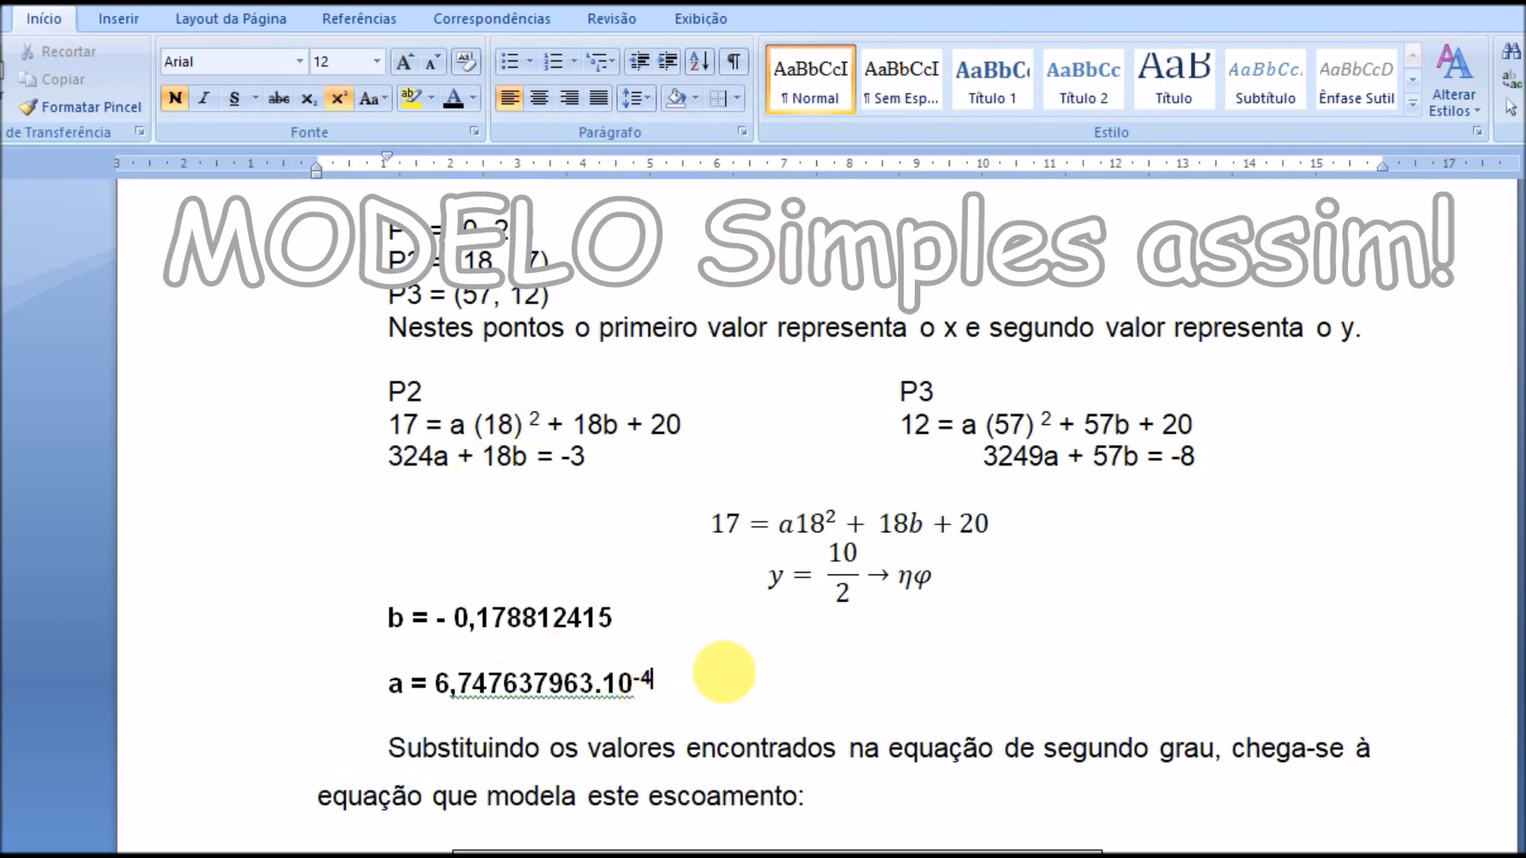
left_click(111, 19)
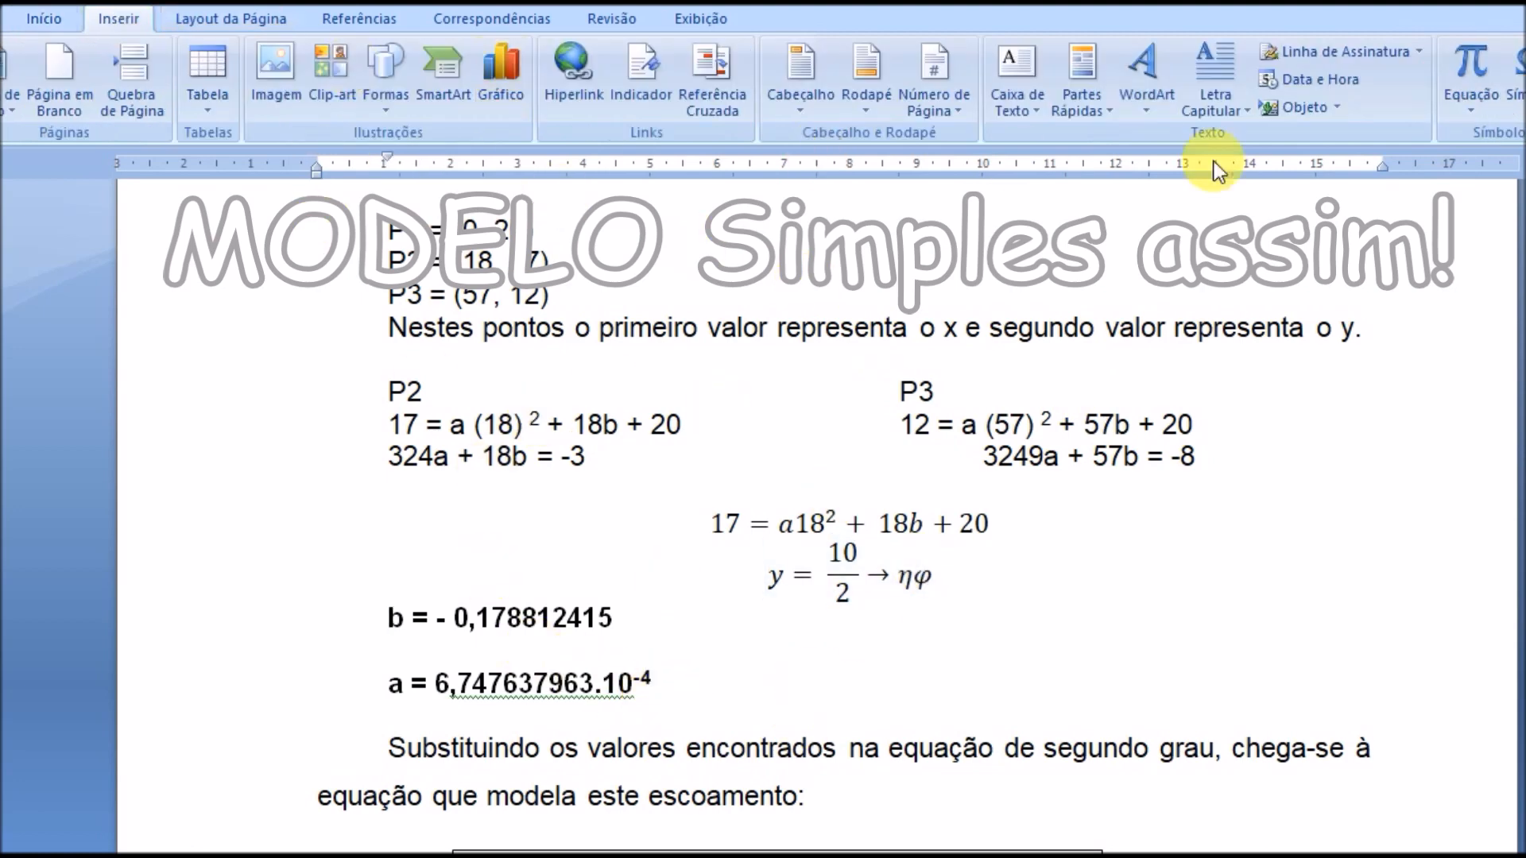
left_click(1471, 97)
left_click(1460, 75)
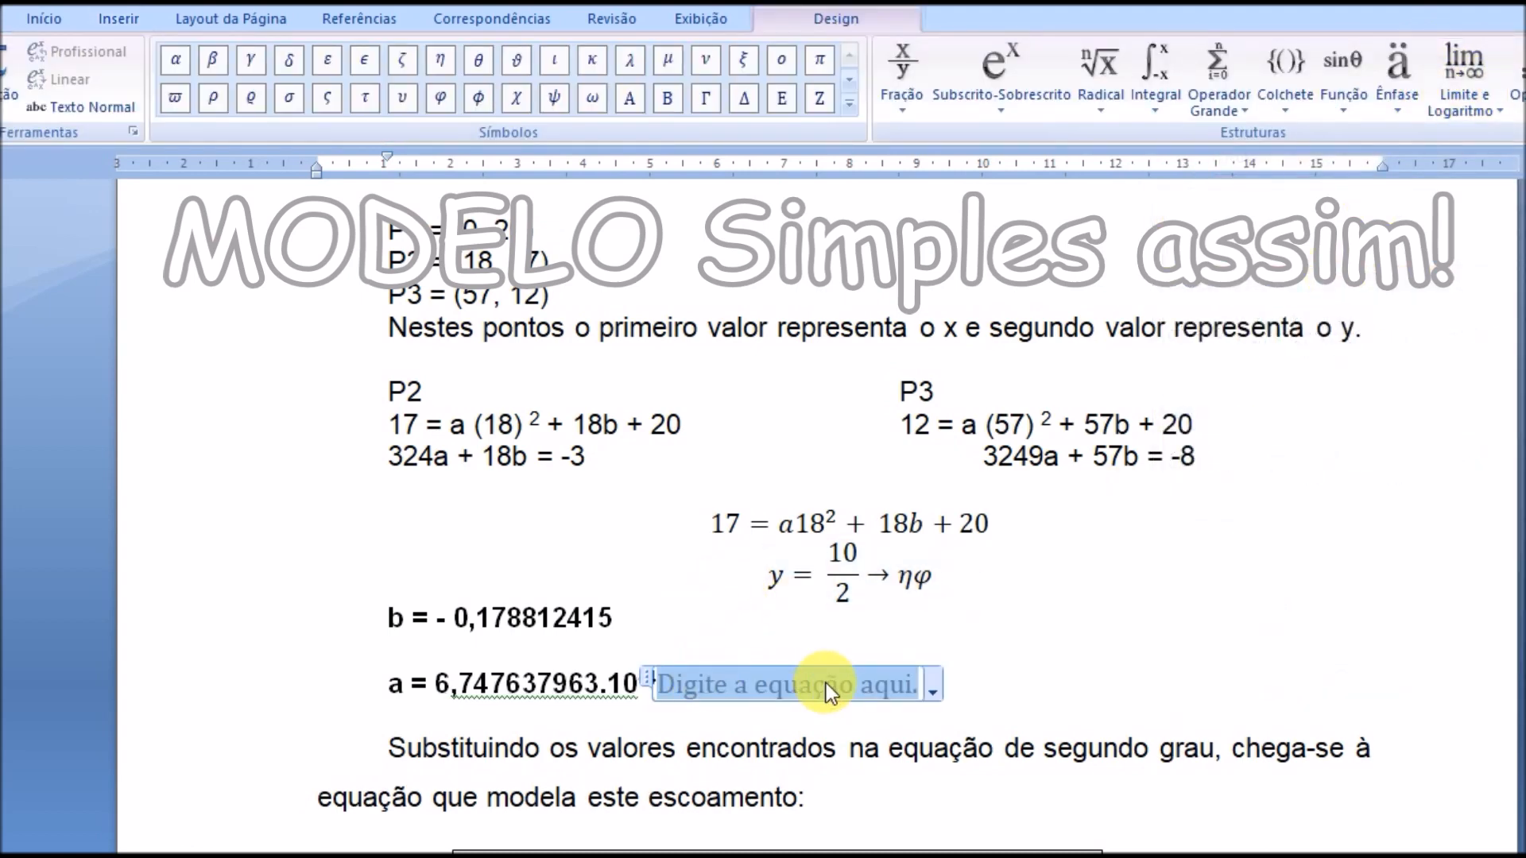
type("6,7476.")
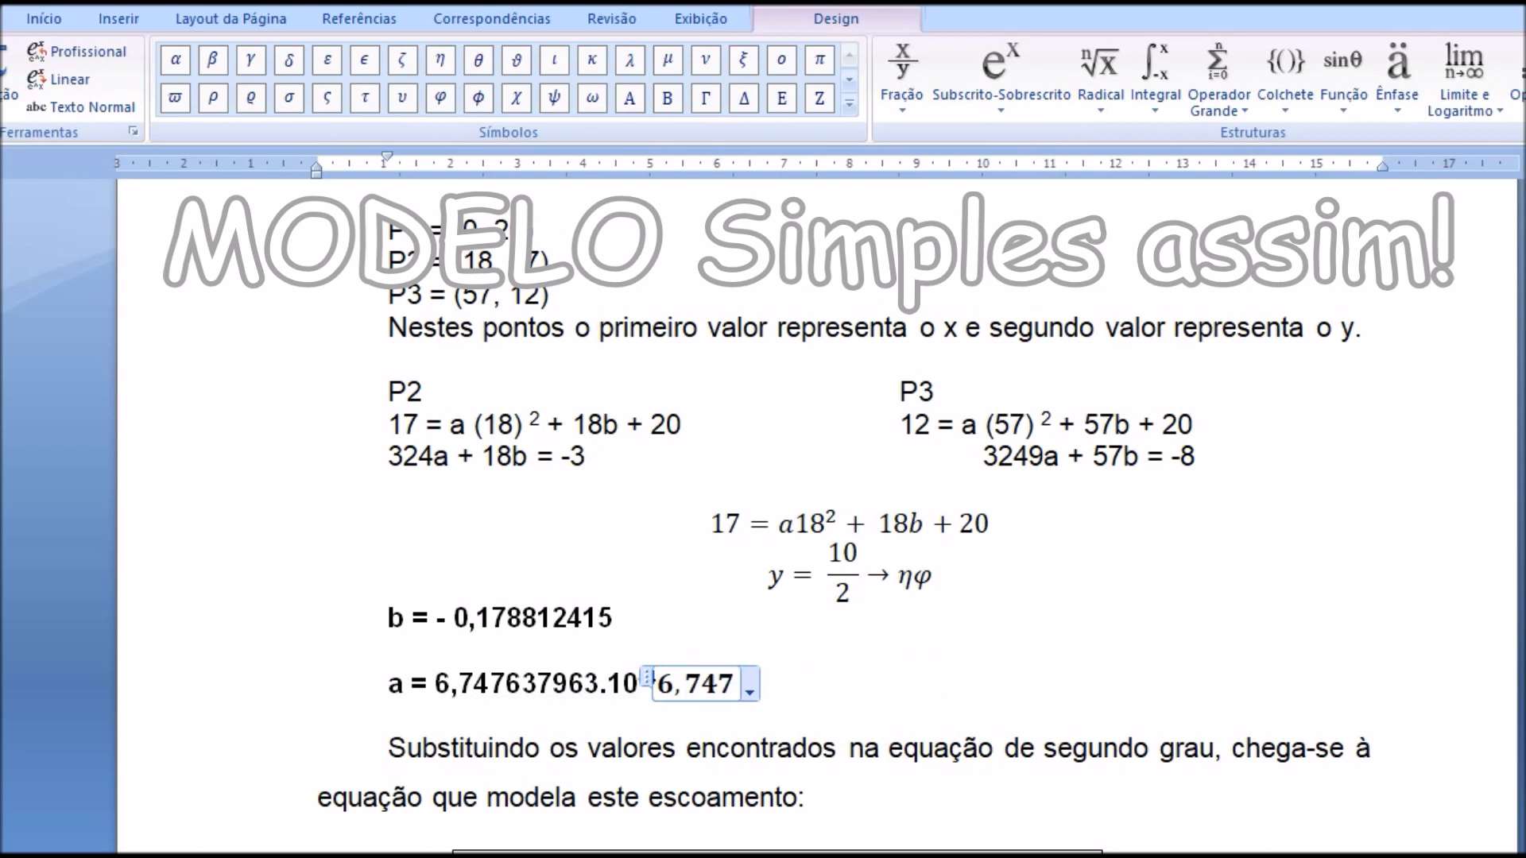
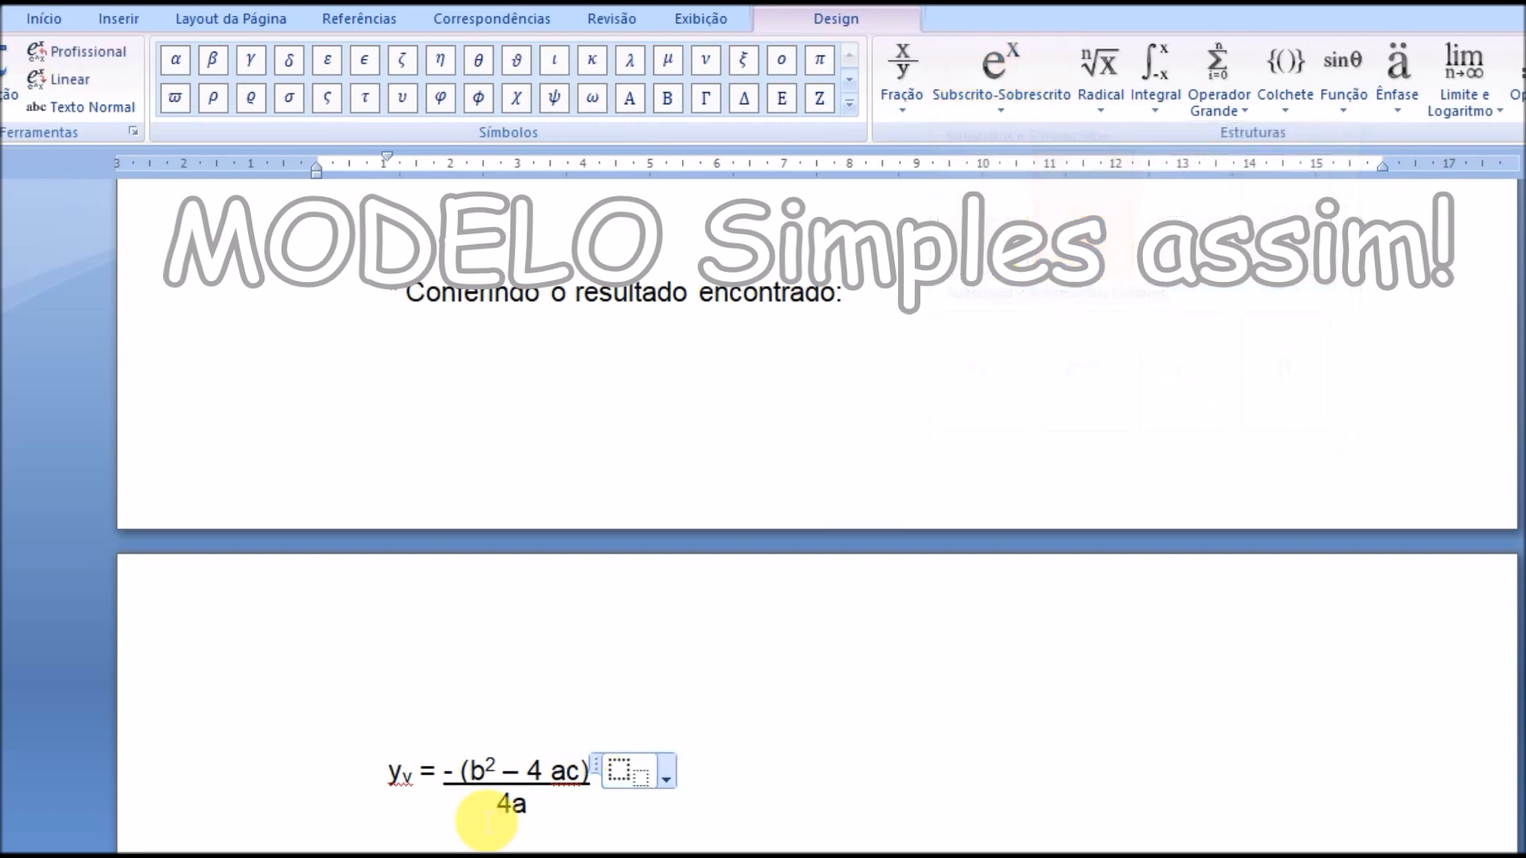
Enter y with subscript v in the new equation's subscript structure, followed by "=" and an empty stacked fraction.
left_click(622, 772)
type("yv ")
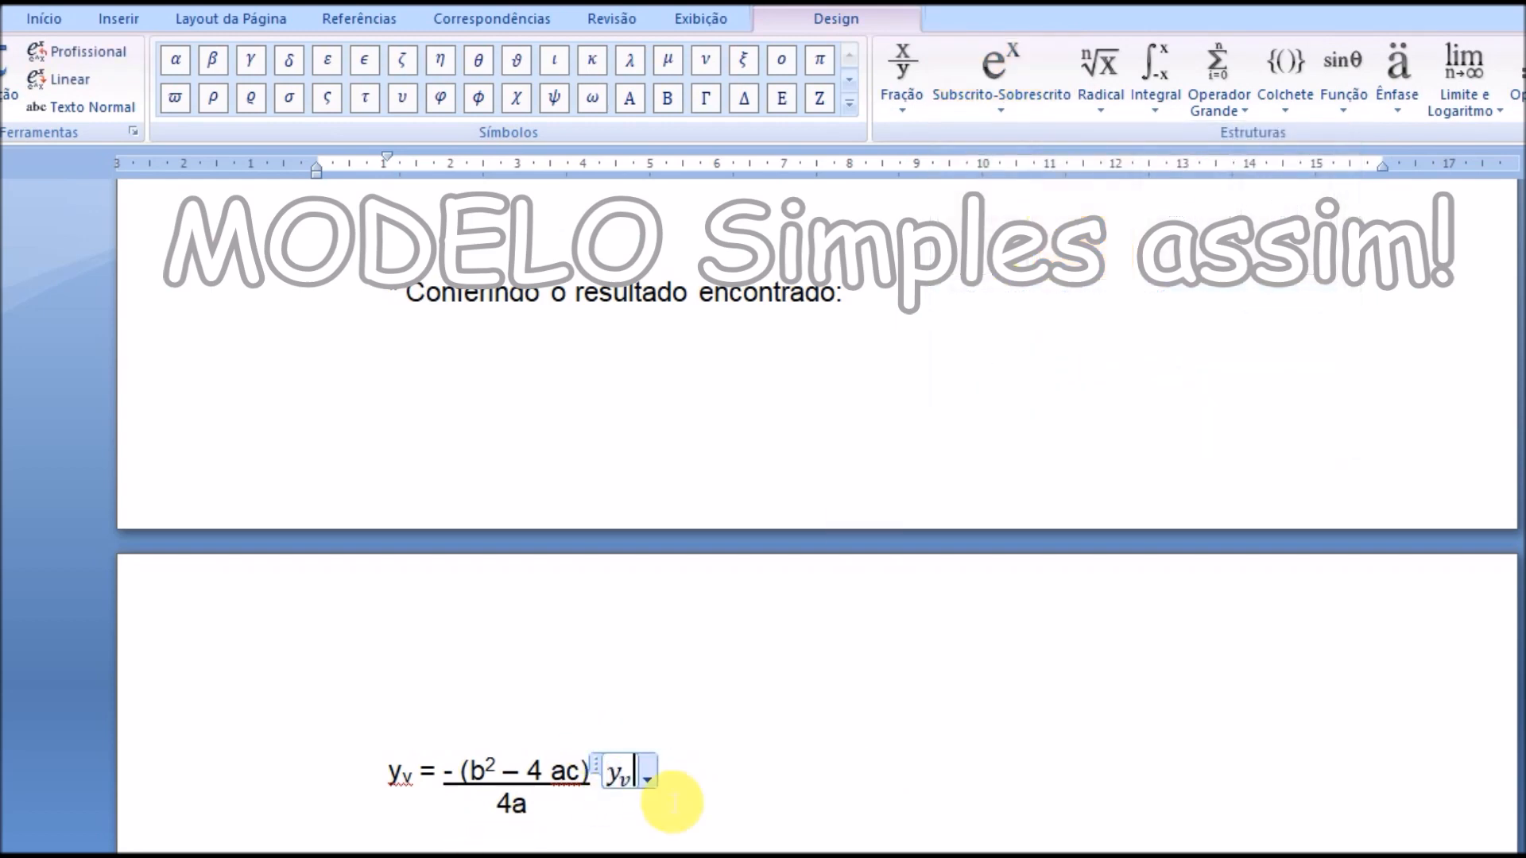
type("=")
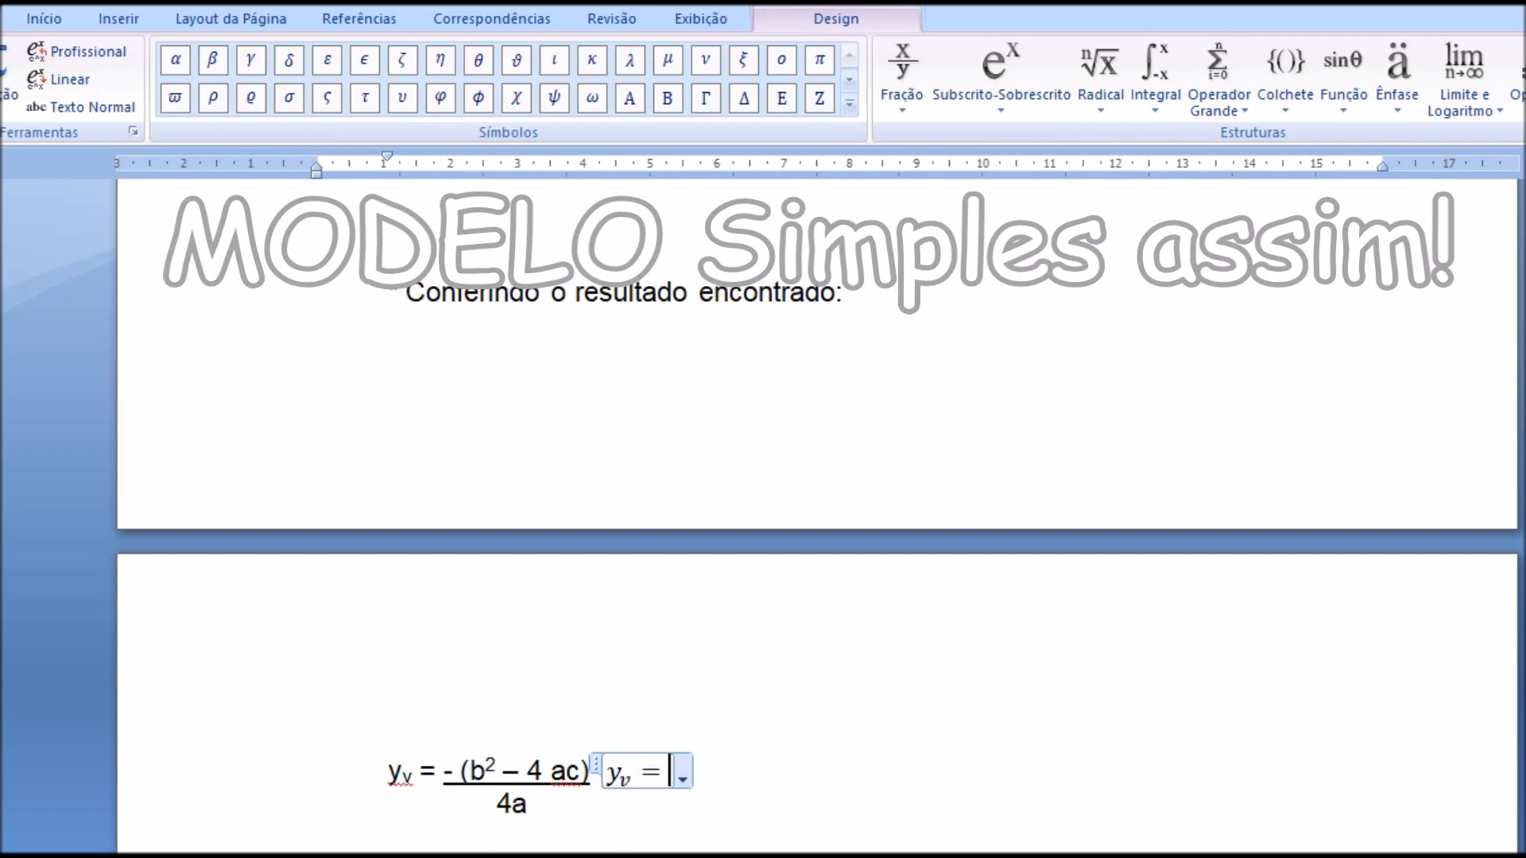
left_click(904, 75)
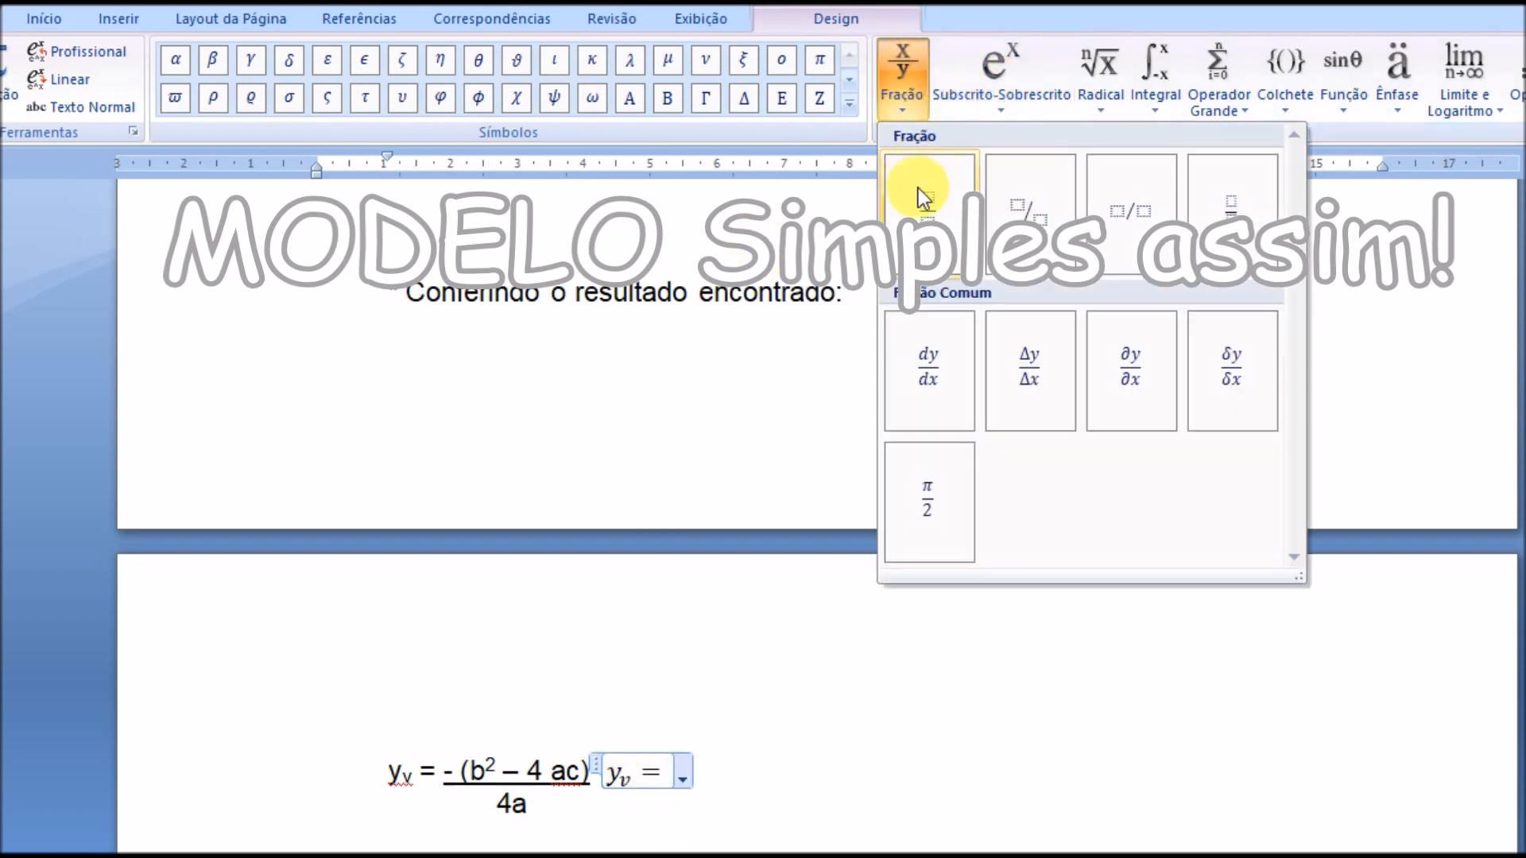
left_click(915, 176)
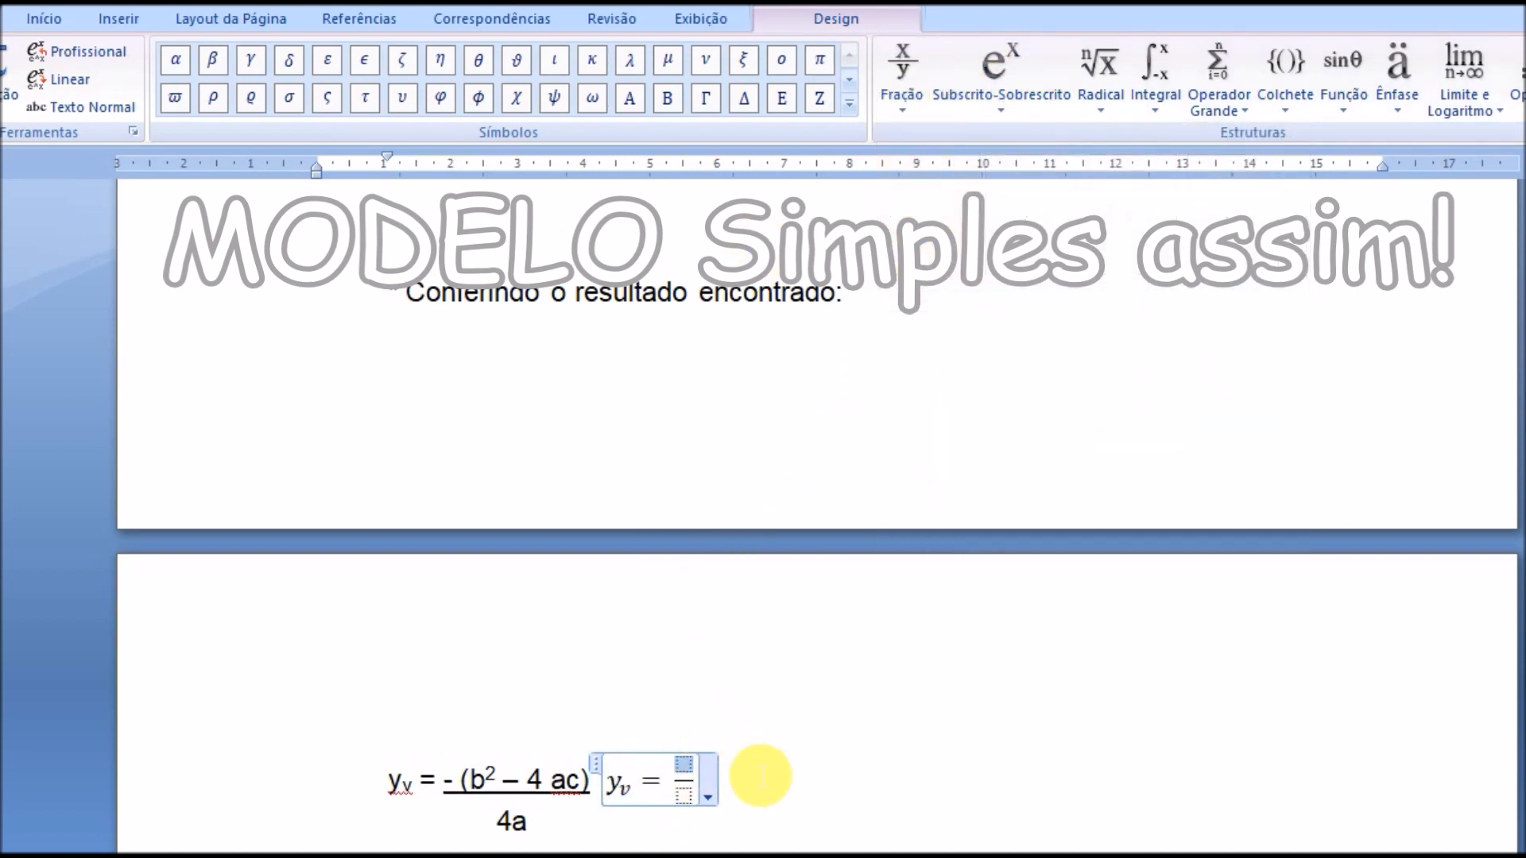
Start the fraction's numerator with a minus sign and a pair of parentheses containing b with the superscript 2.
type("-")
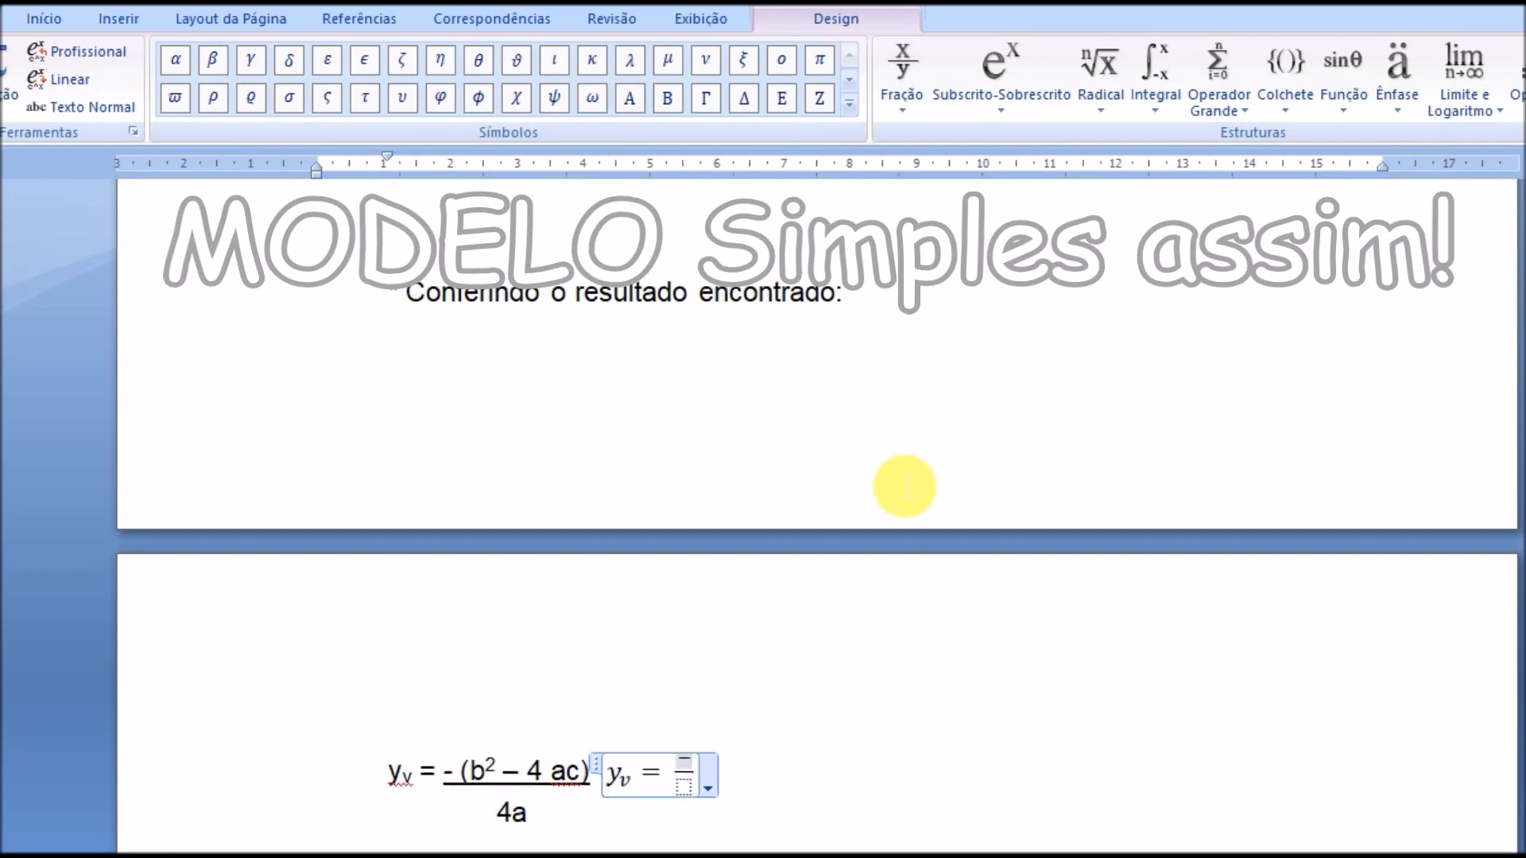
left_click(1305, 91)
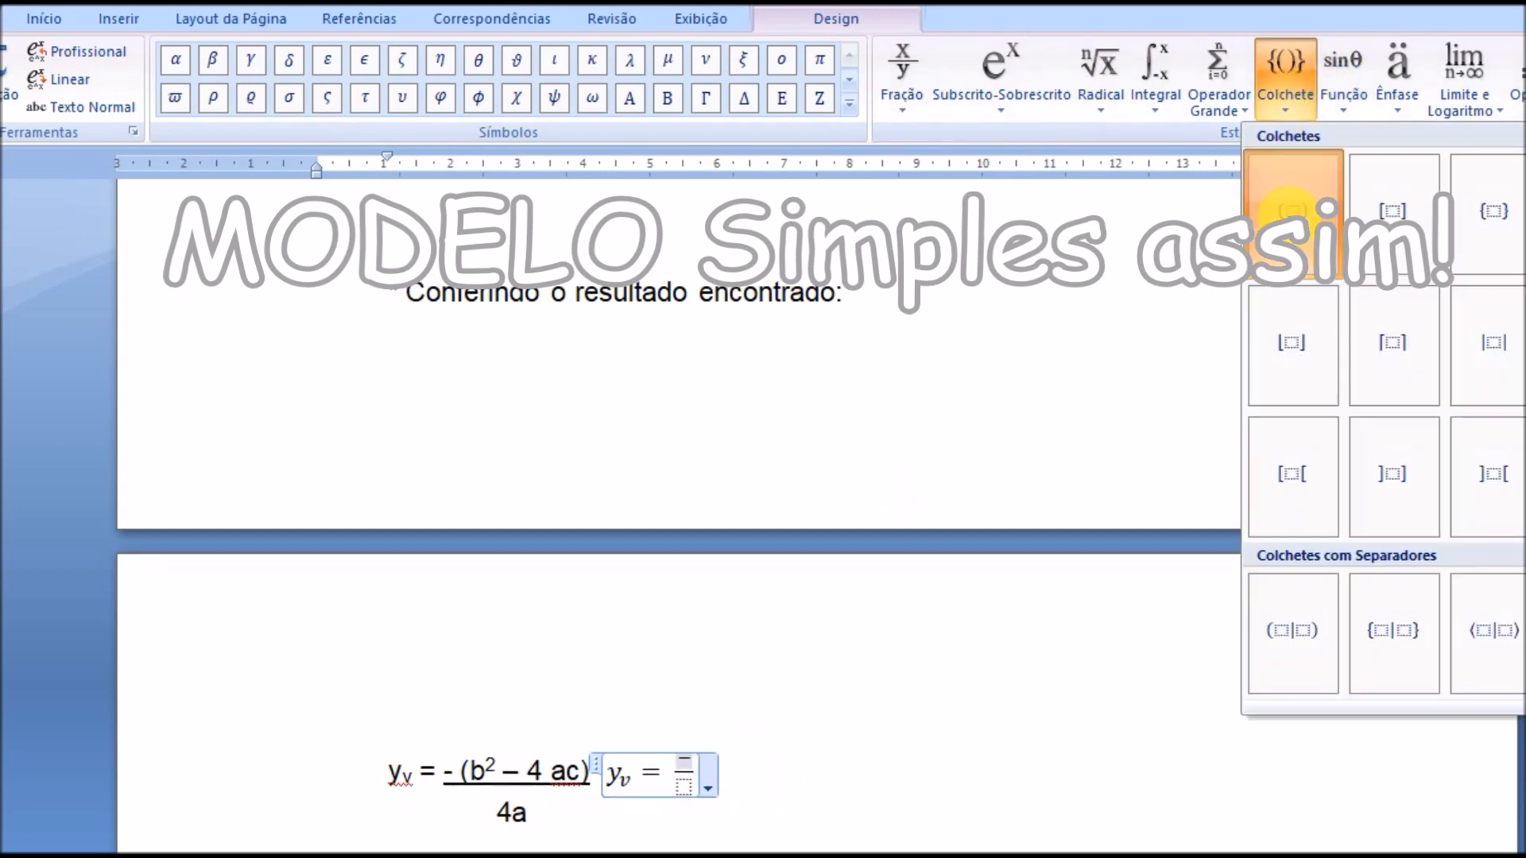
left_click(1291, 216)
left_click(709, 767)
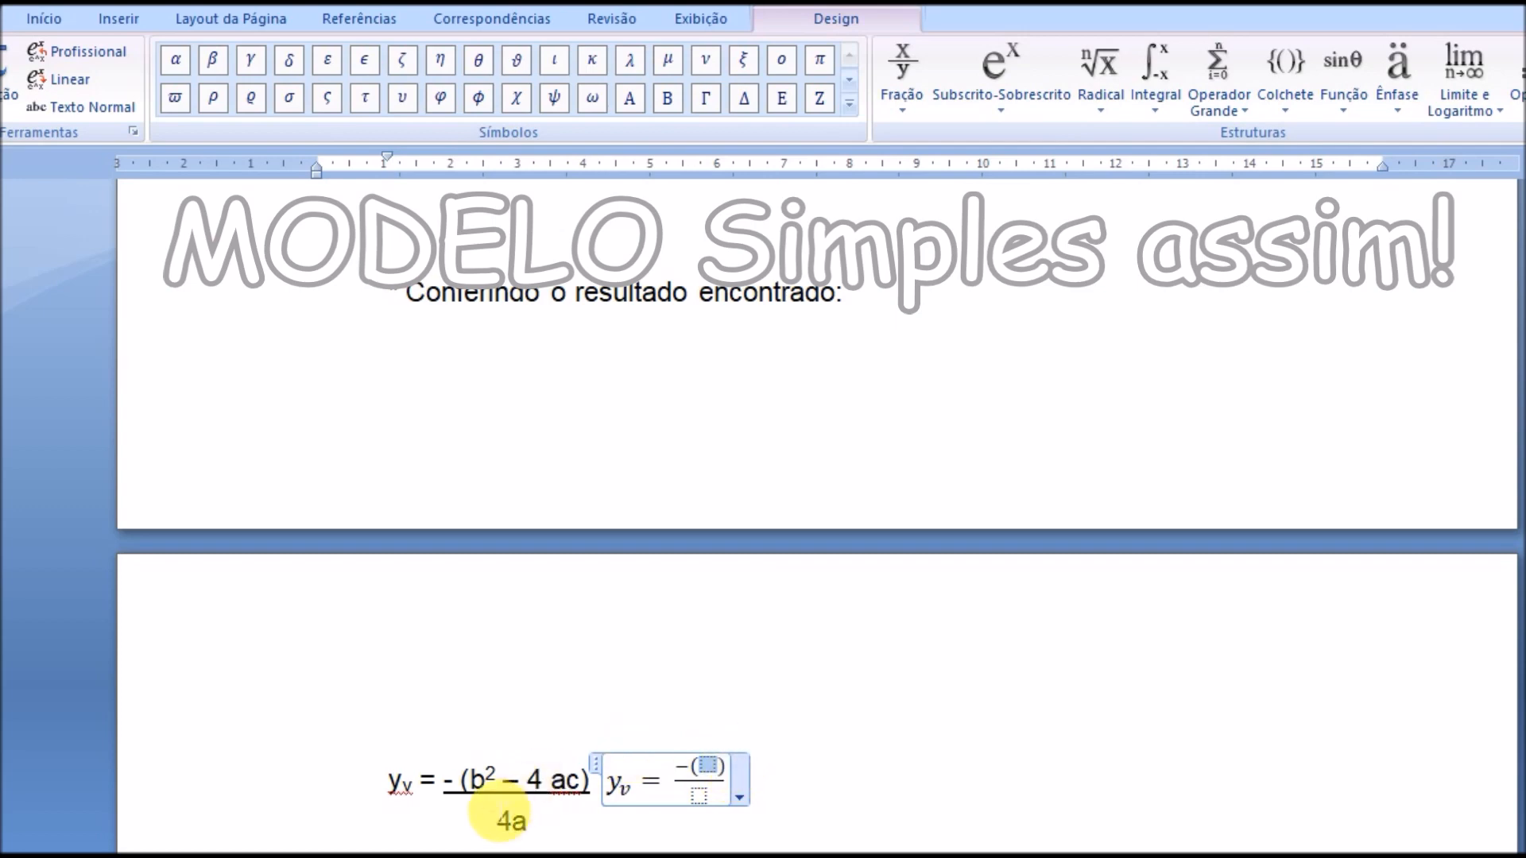
left_click(1001, 78)
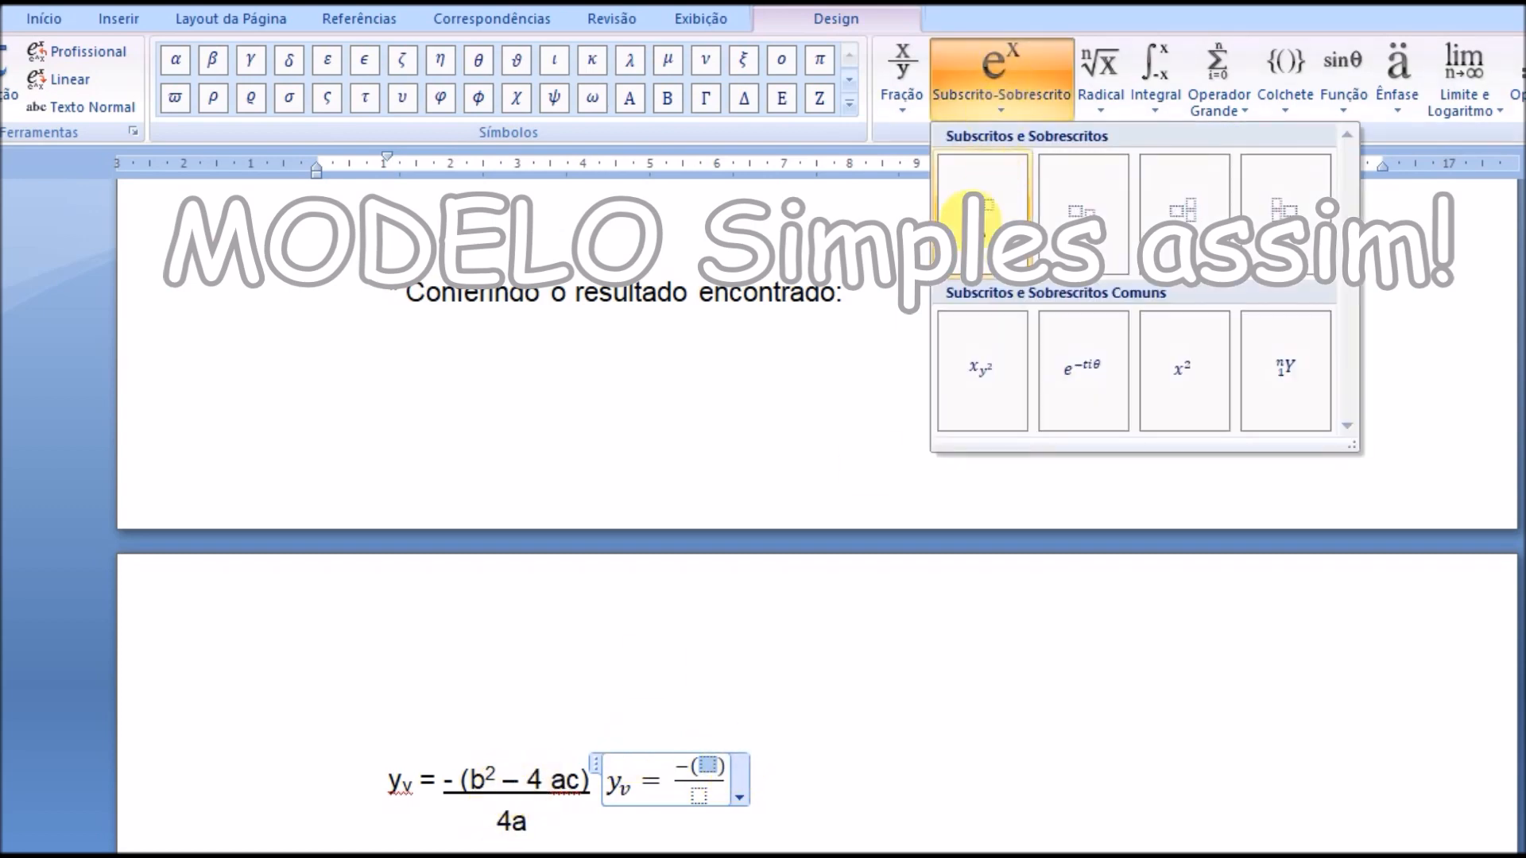
left_click(997, 204)
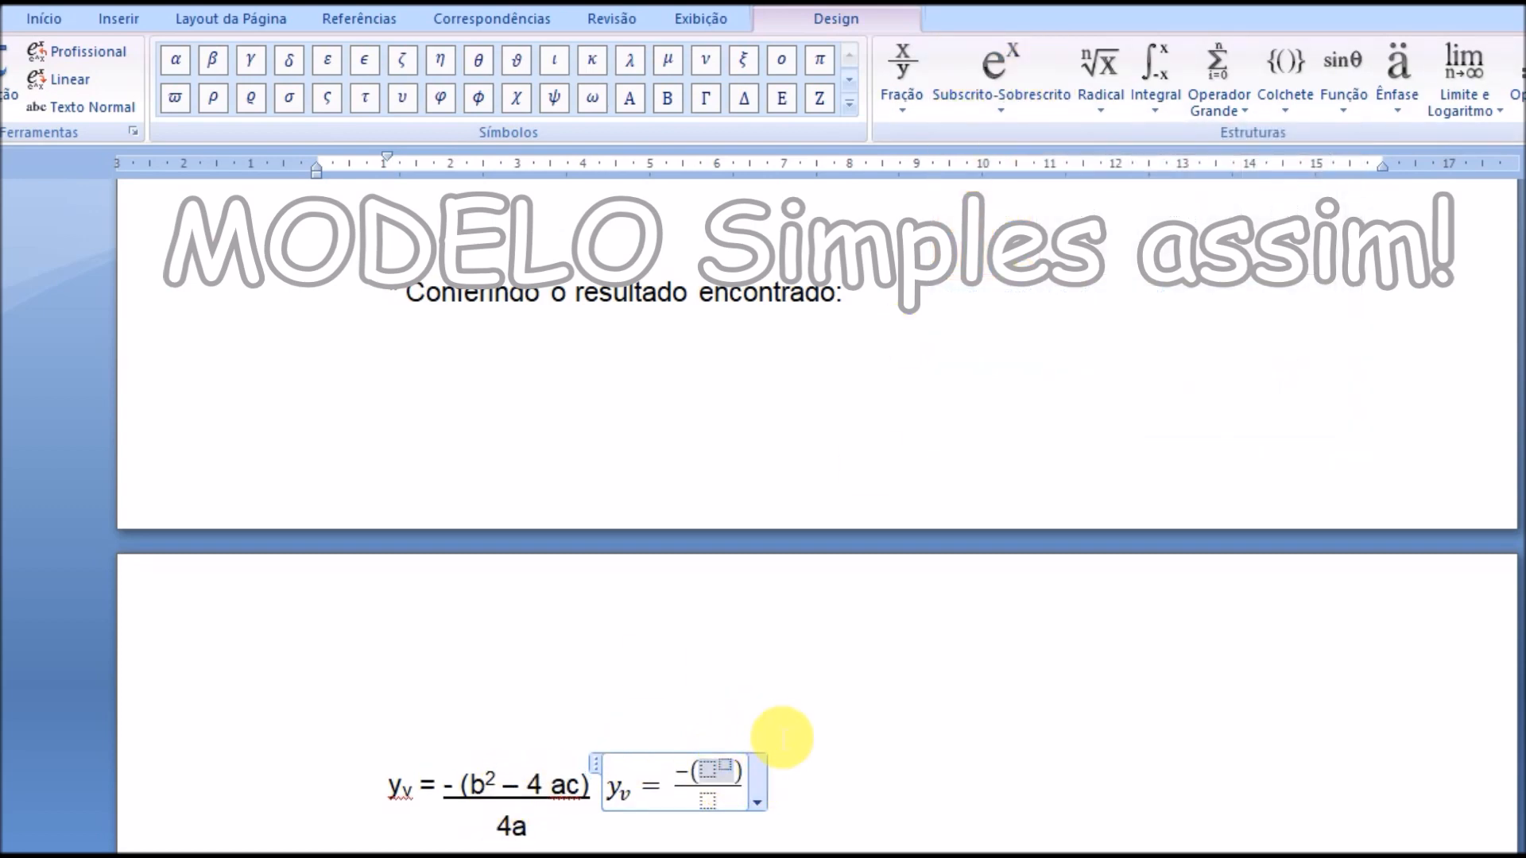
left_click(707, 769)
type("b")
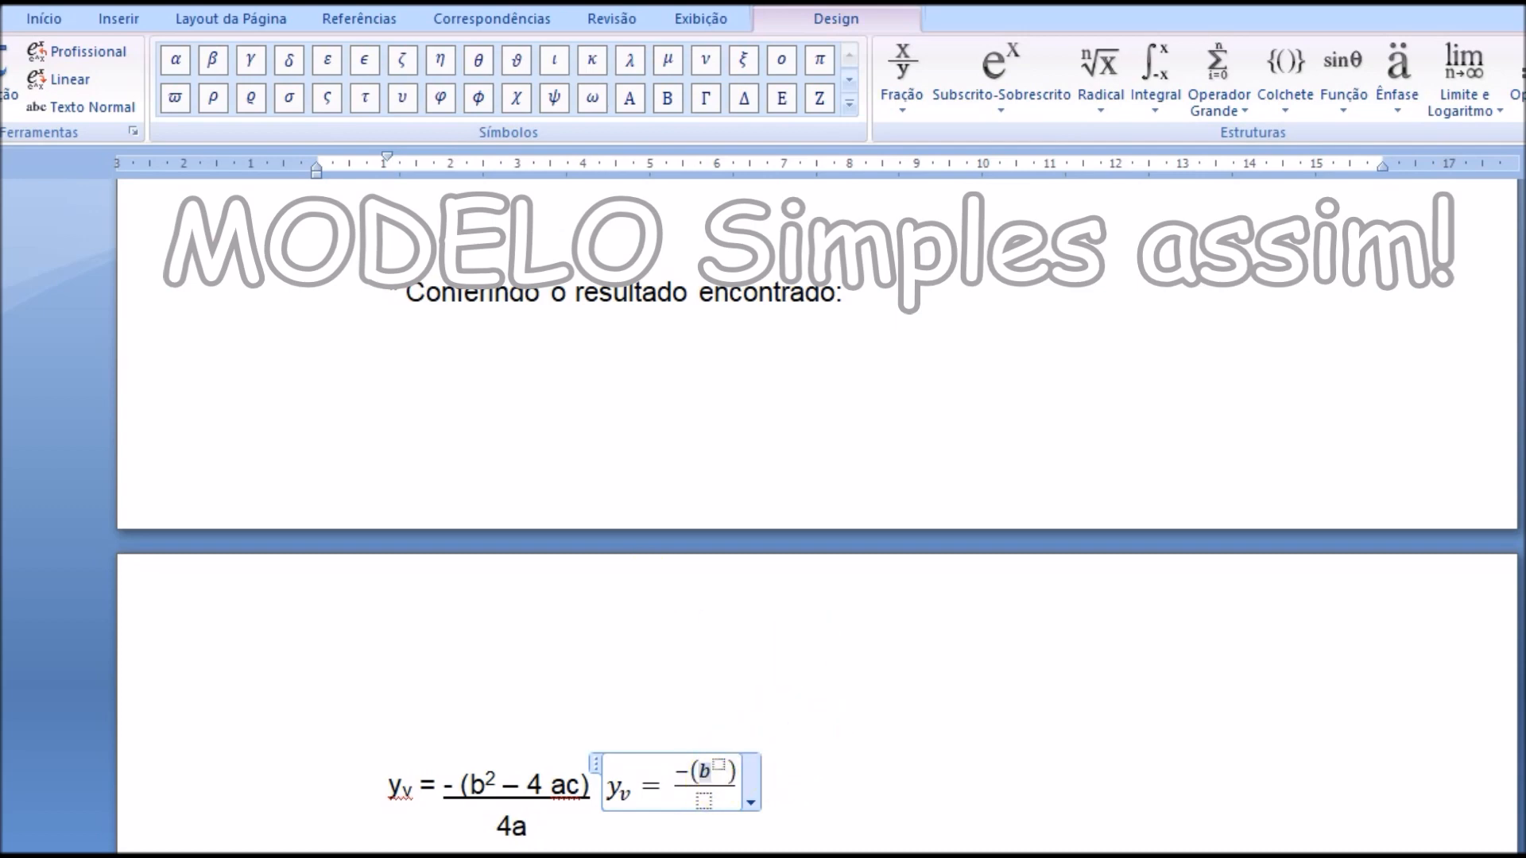
type("2")
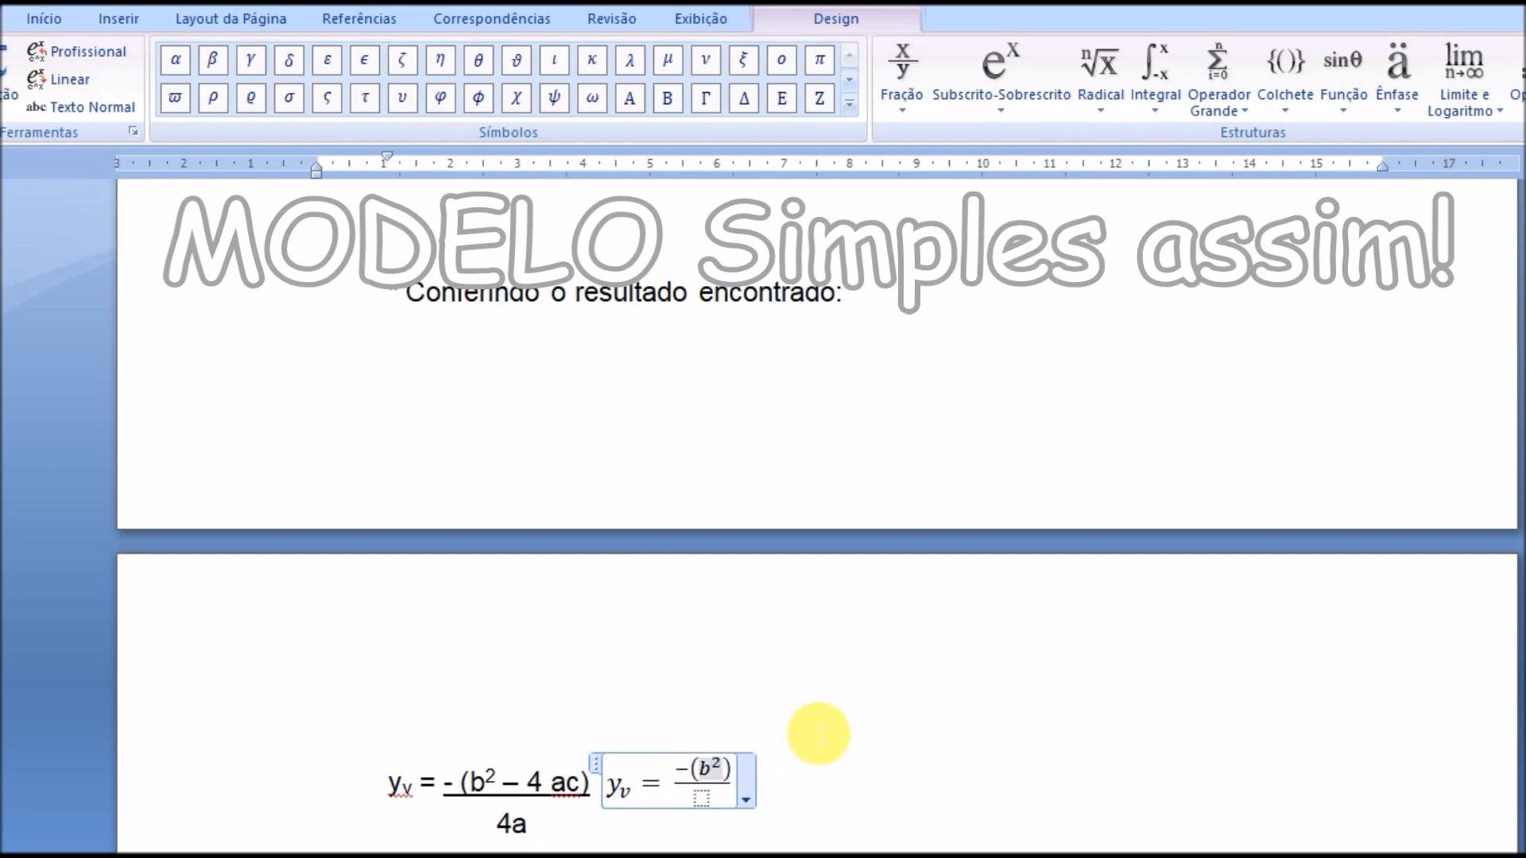
Complete the numerator's parentheses with "-4ac", enter 4a as the denominator, and leave the equation.
type("-")
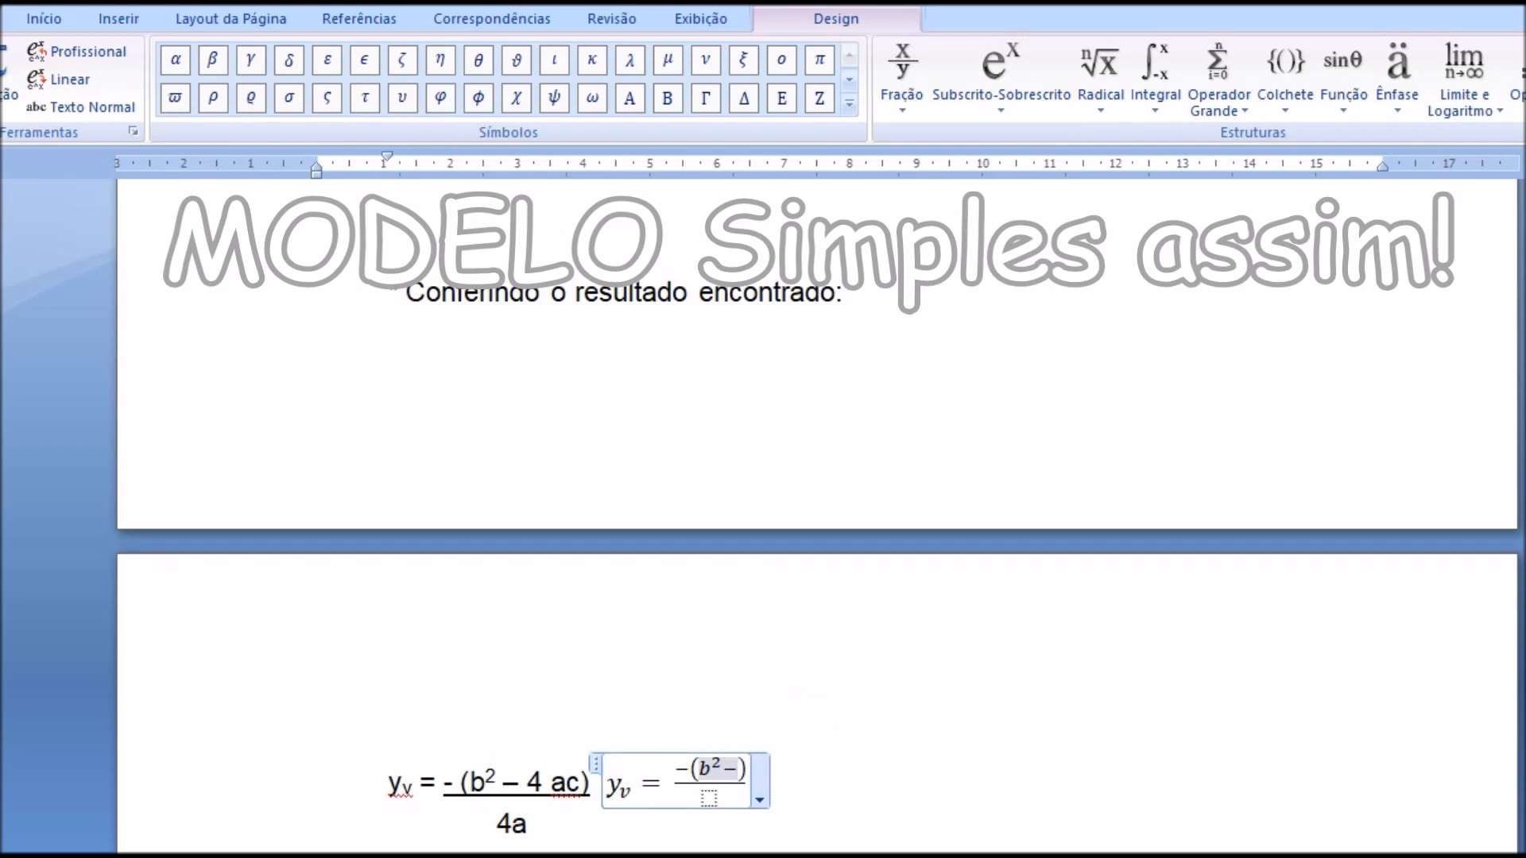
type("4ac")
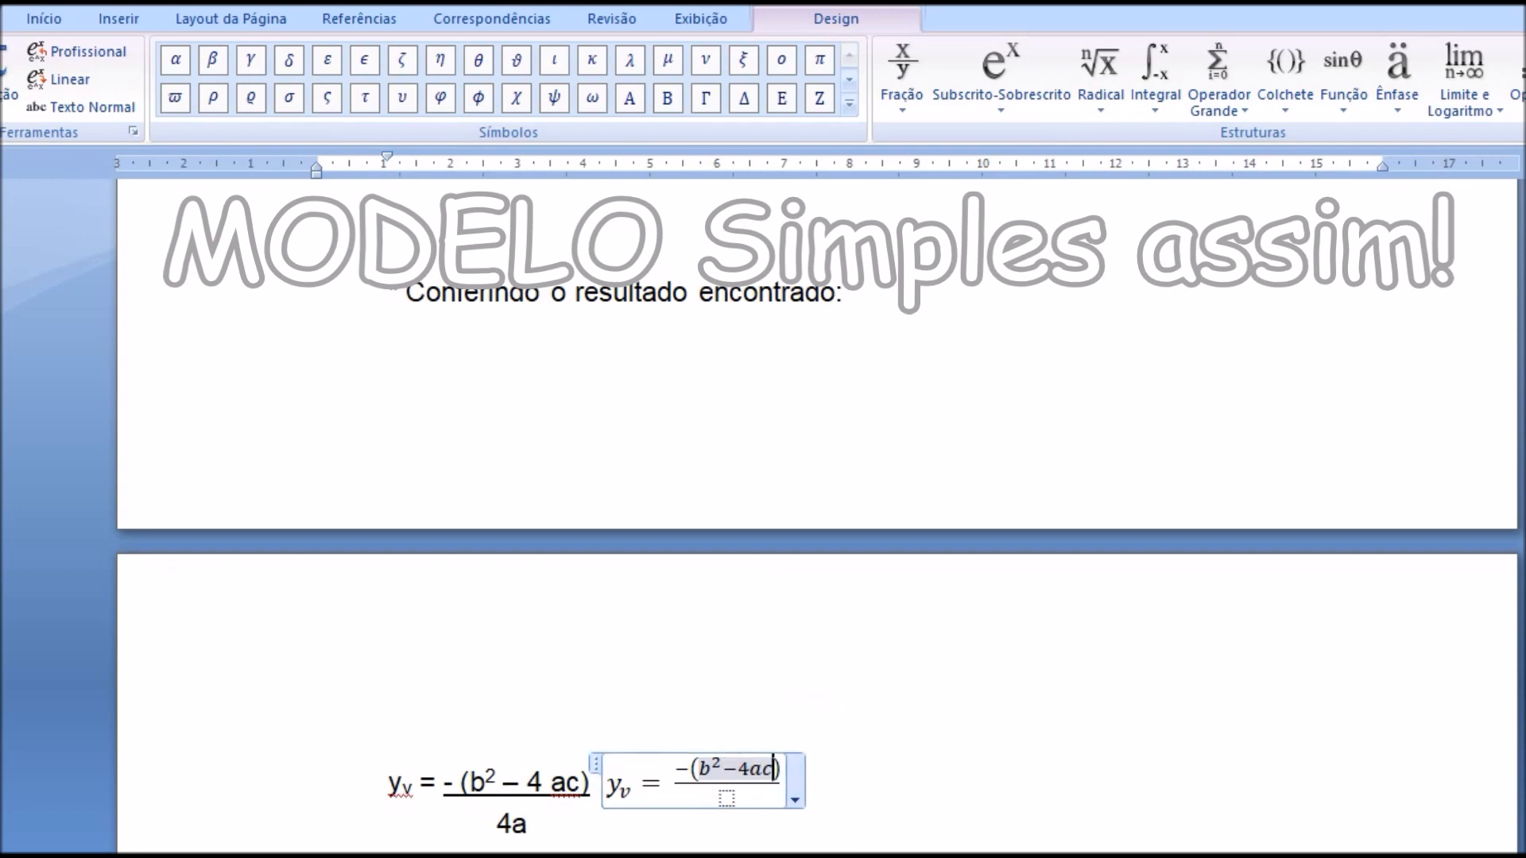
key("Down")
type("4a")
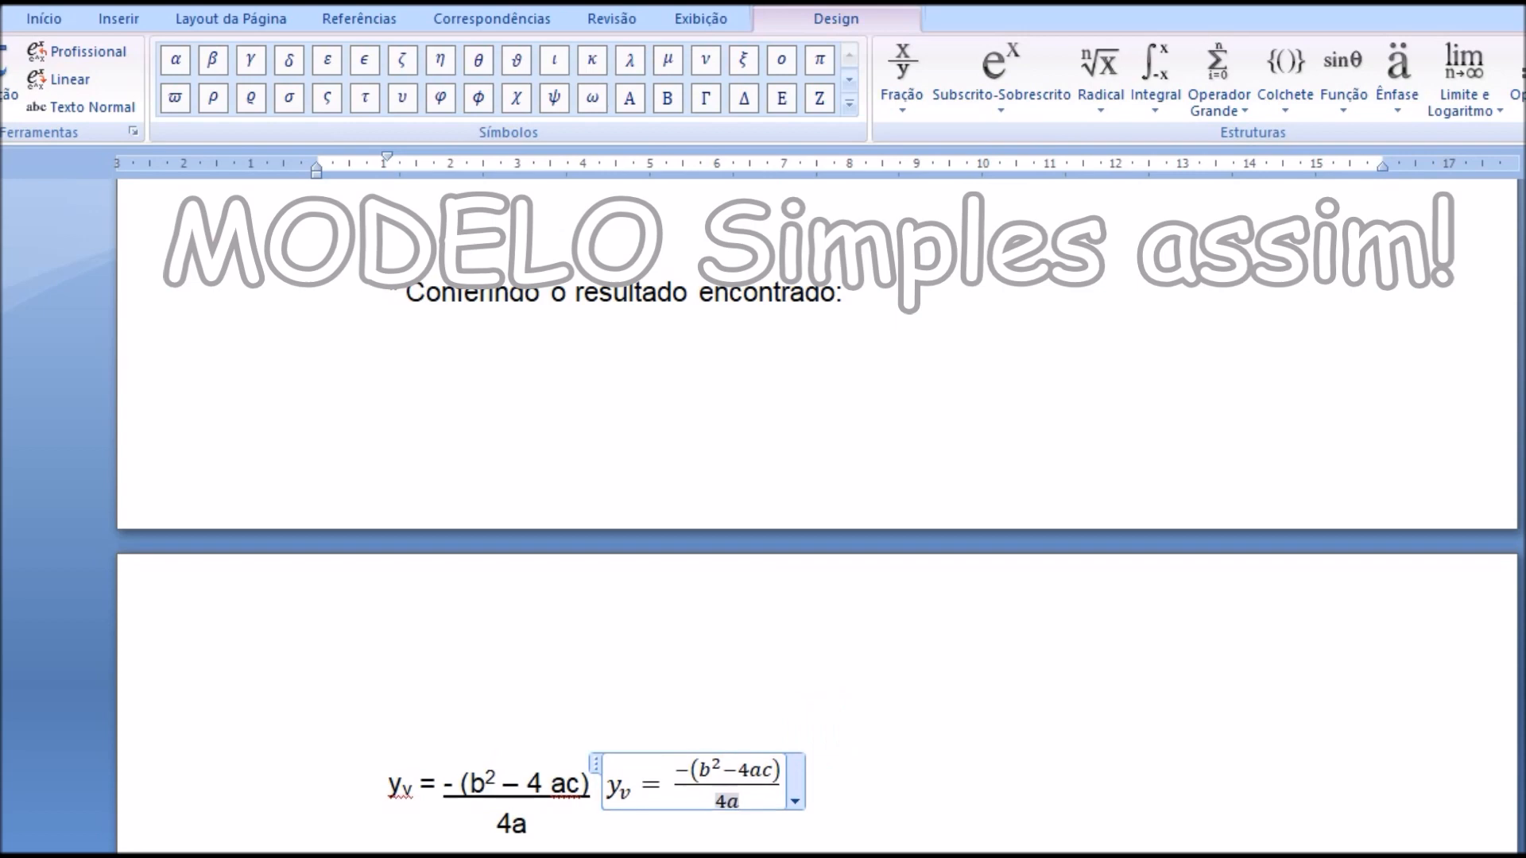
left_click(860, 767)
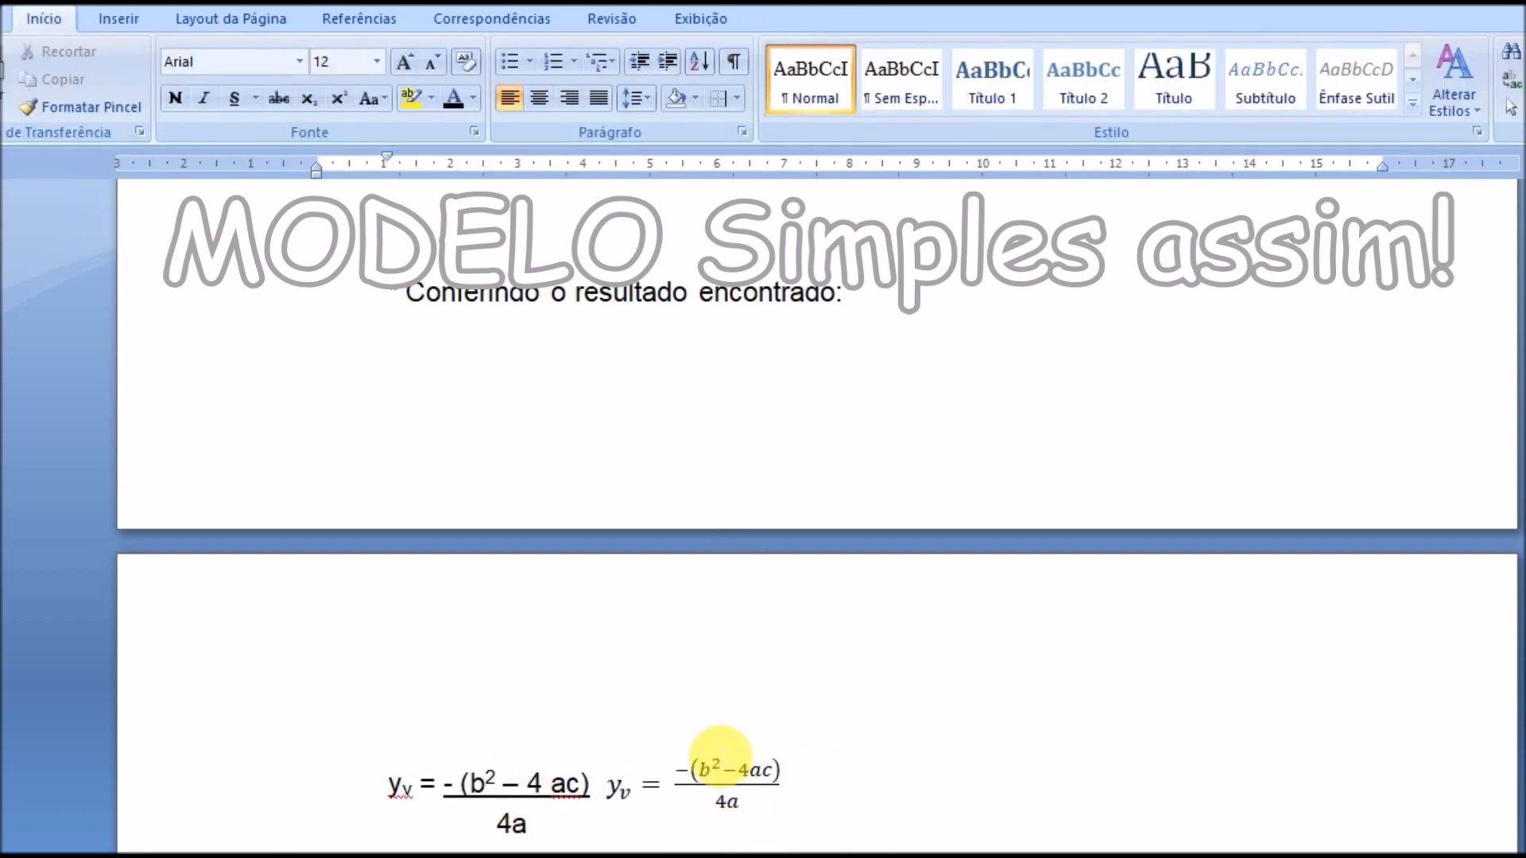
Review the finished vertex equation, the text that follows it, and the "Modelagem matemática de um escoamento" chart.
scroll(749, 743, "down", 2)
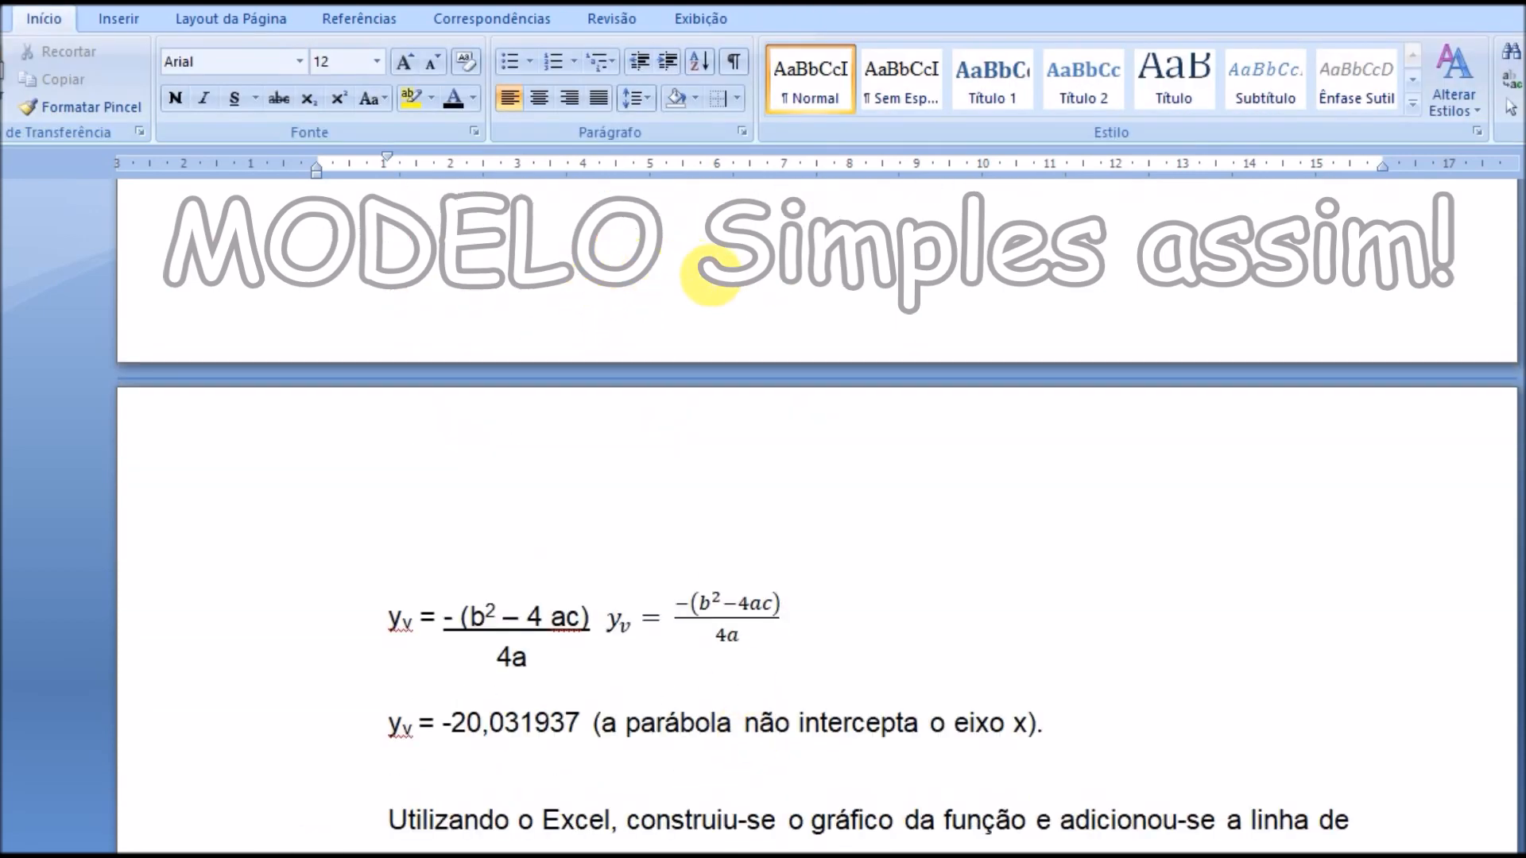
scroll(707, 282, "up", 1)
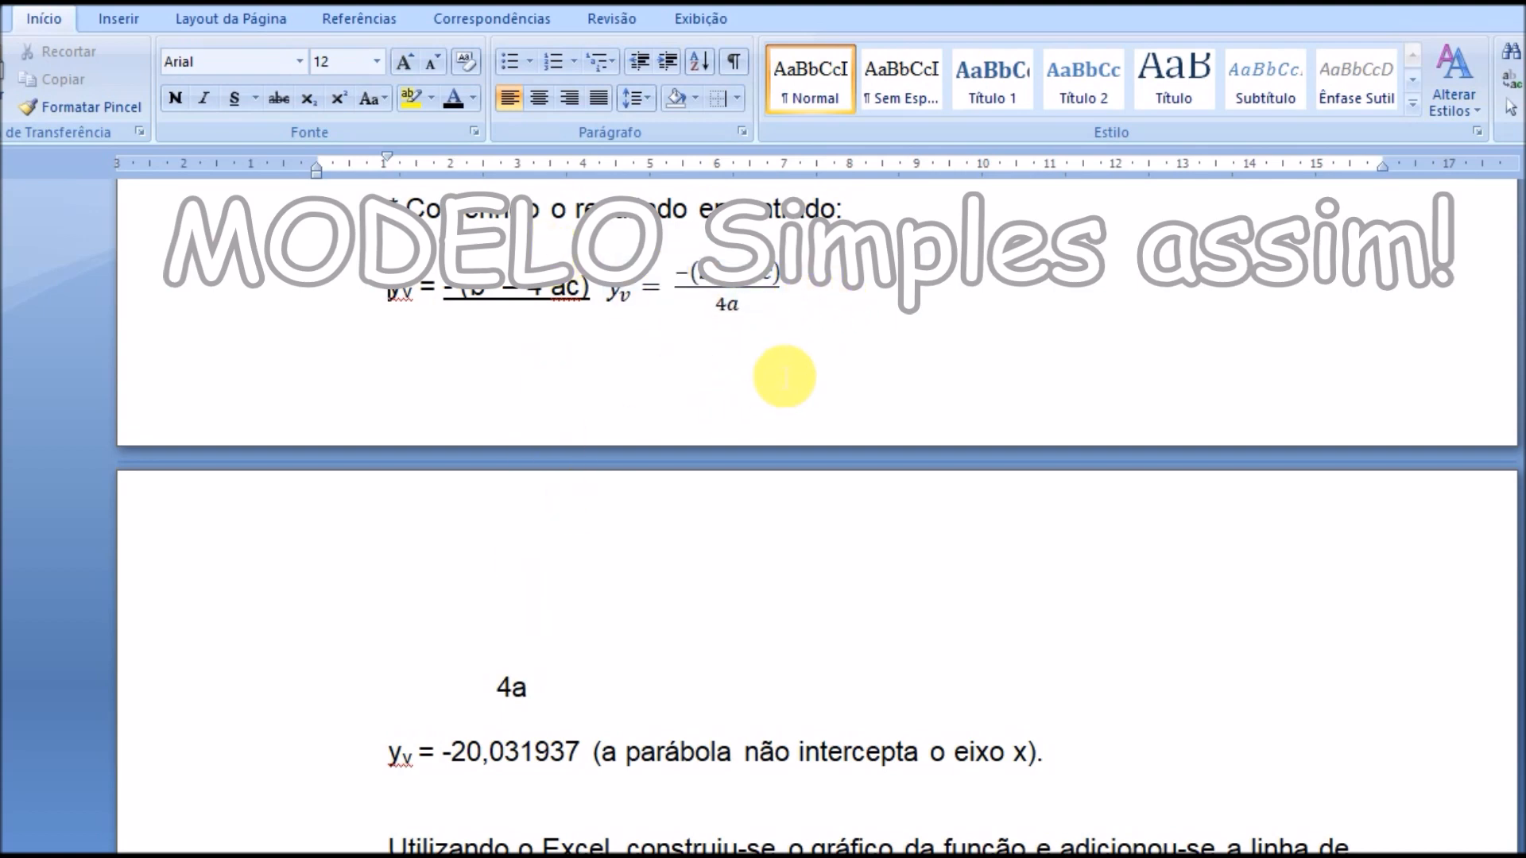
scroll(799, 382, "down", 2)
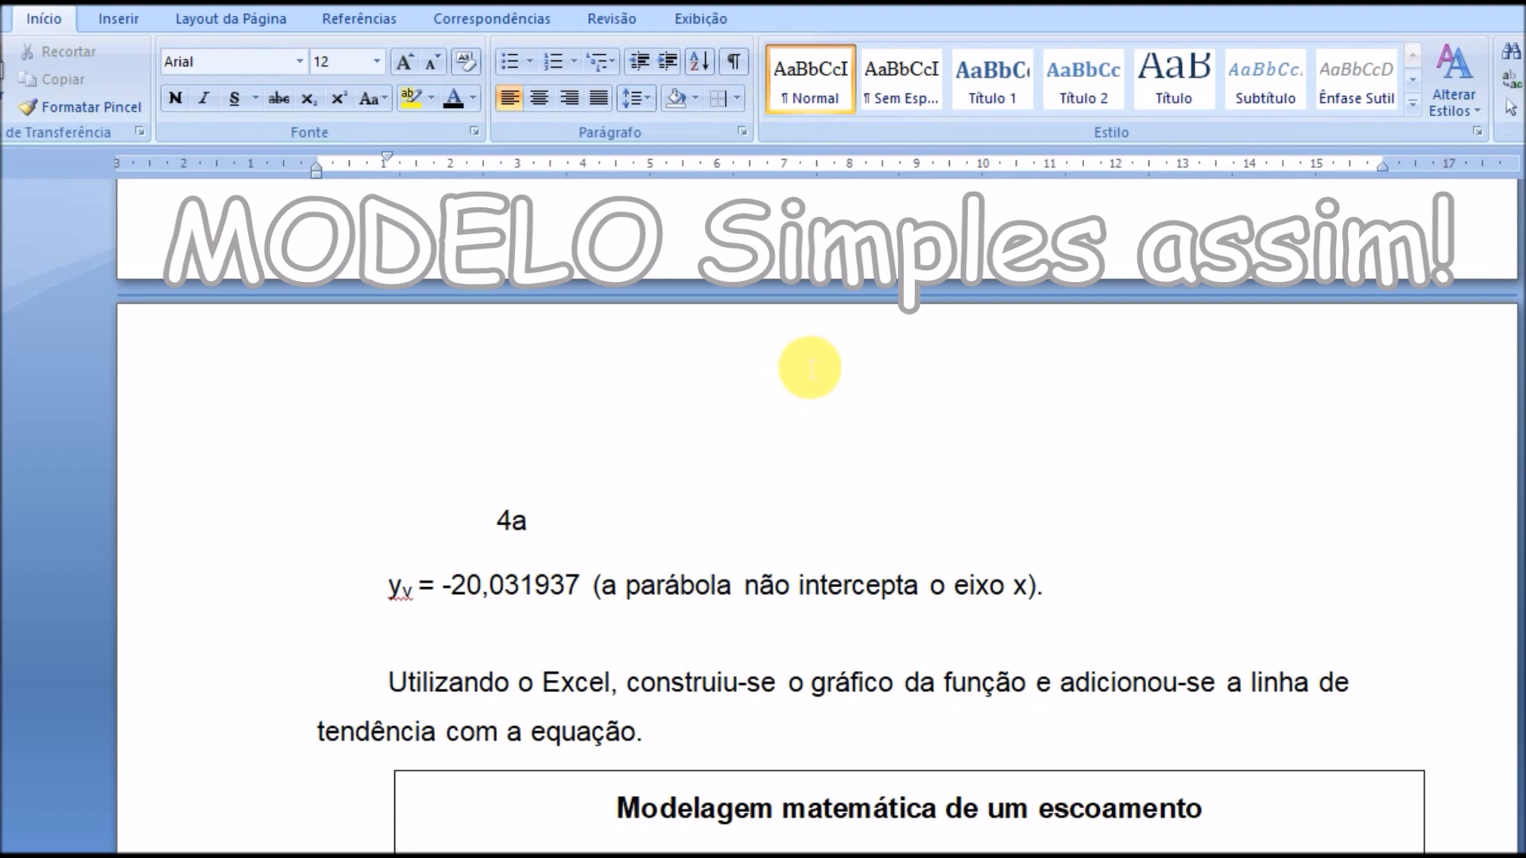
scroll(809, 362, "down", 1)
scroll(811, 360, "down", 5)
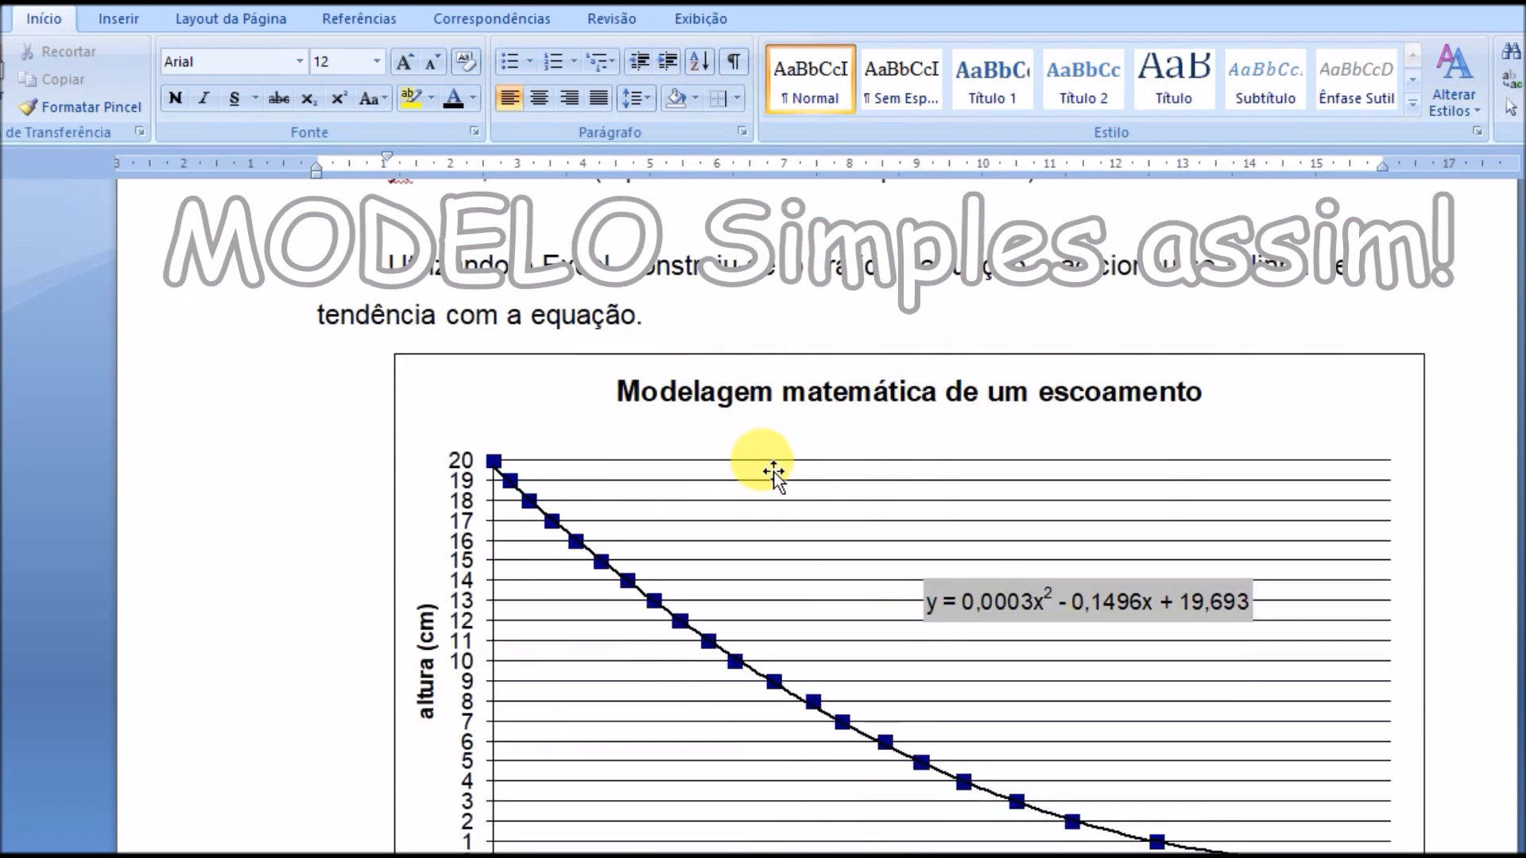
scroll(814, 480, "up", 2)
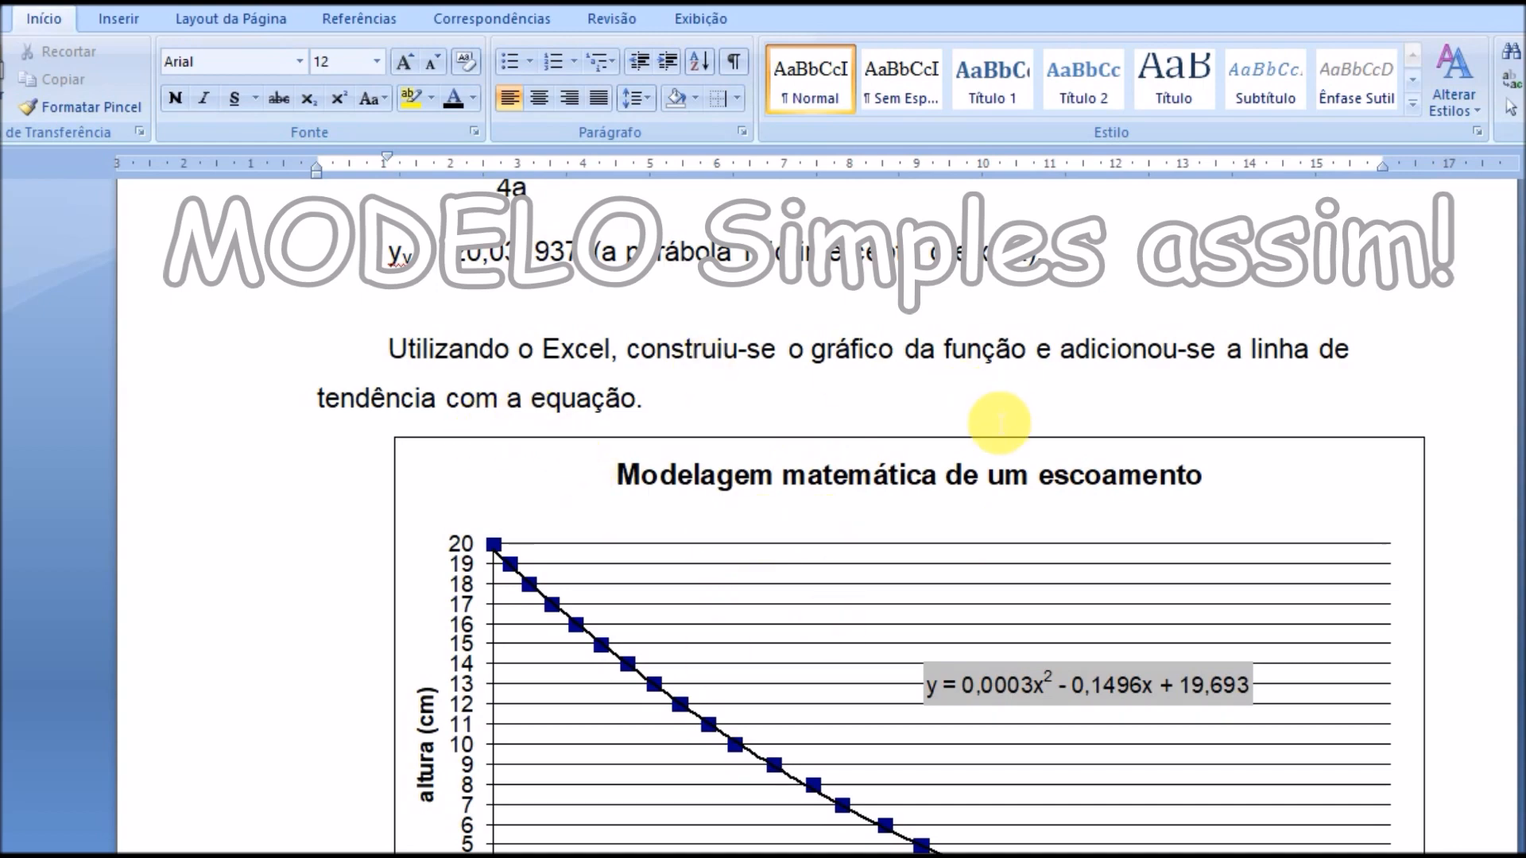
scroll(993, 433, "down", 2)
scroll(997, 445, "down", 1)
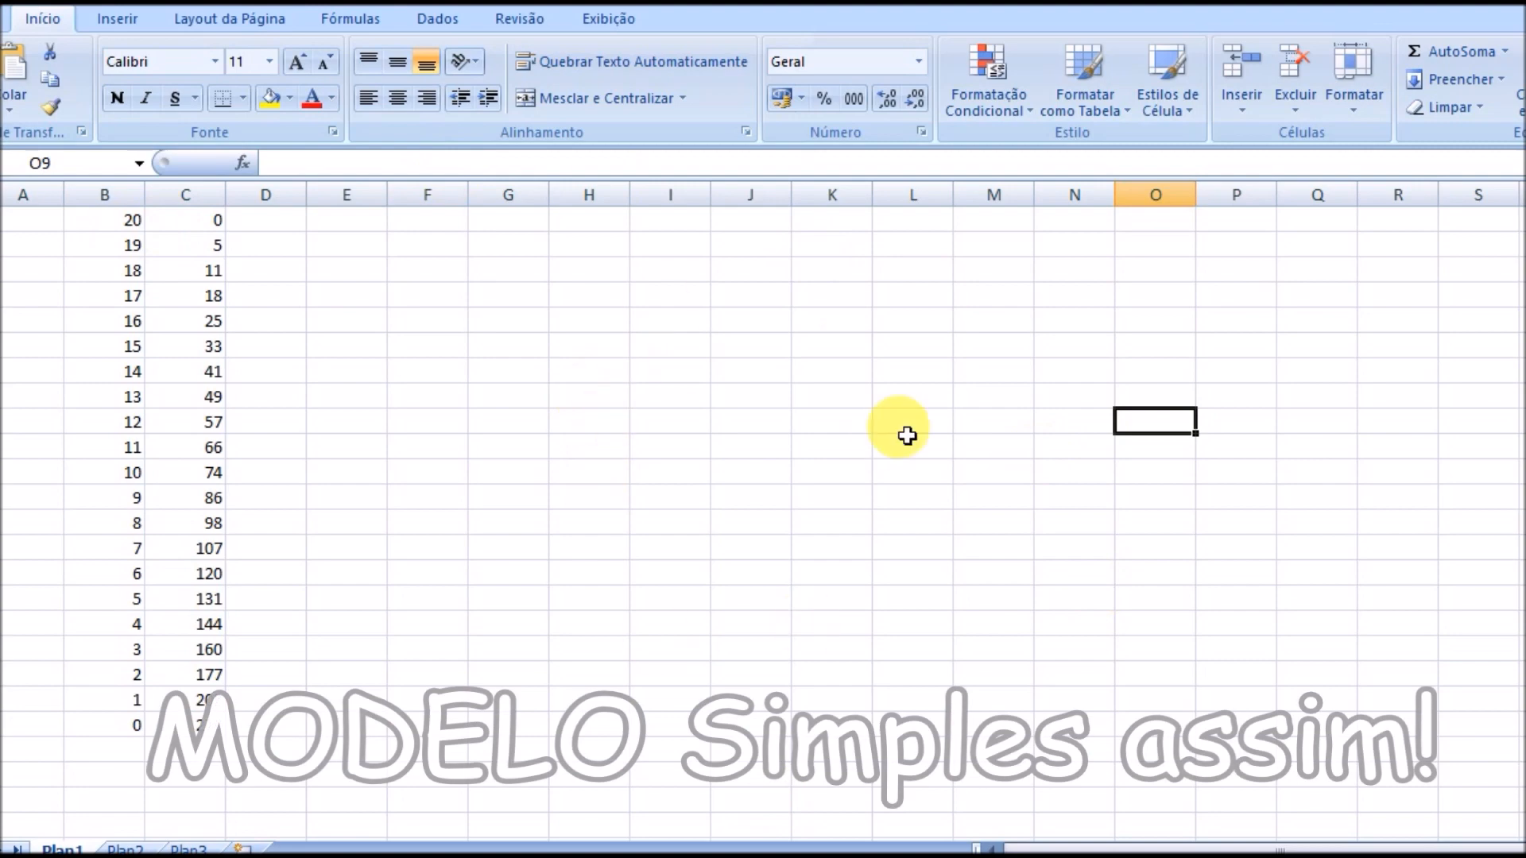
Insert a markers-only scatter chart from cells B1:C20 of the Excel sheet and delete its legend.
left_click_drag(101, 223, 188, 713)
left_click(132, 21)
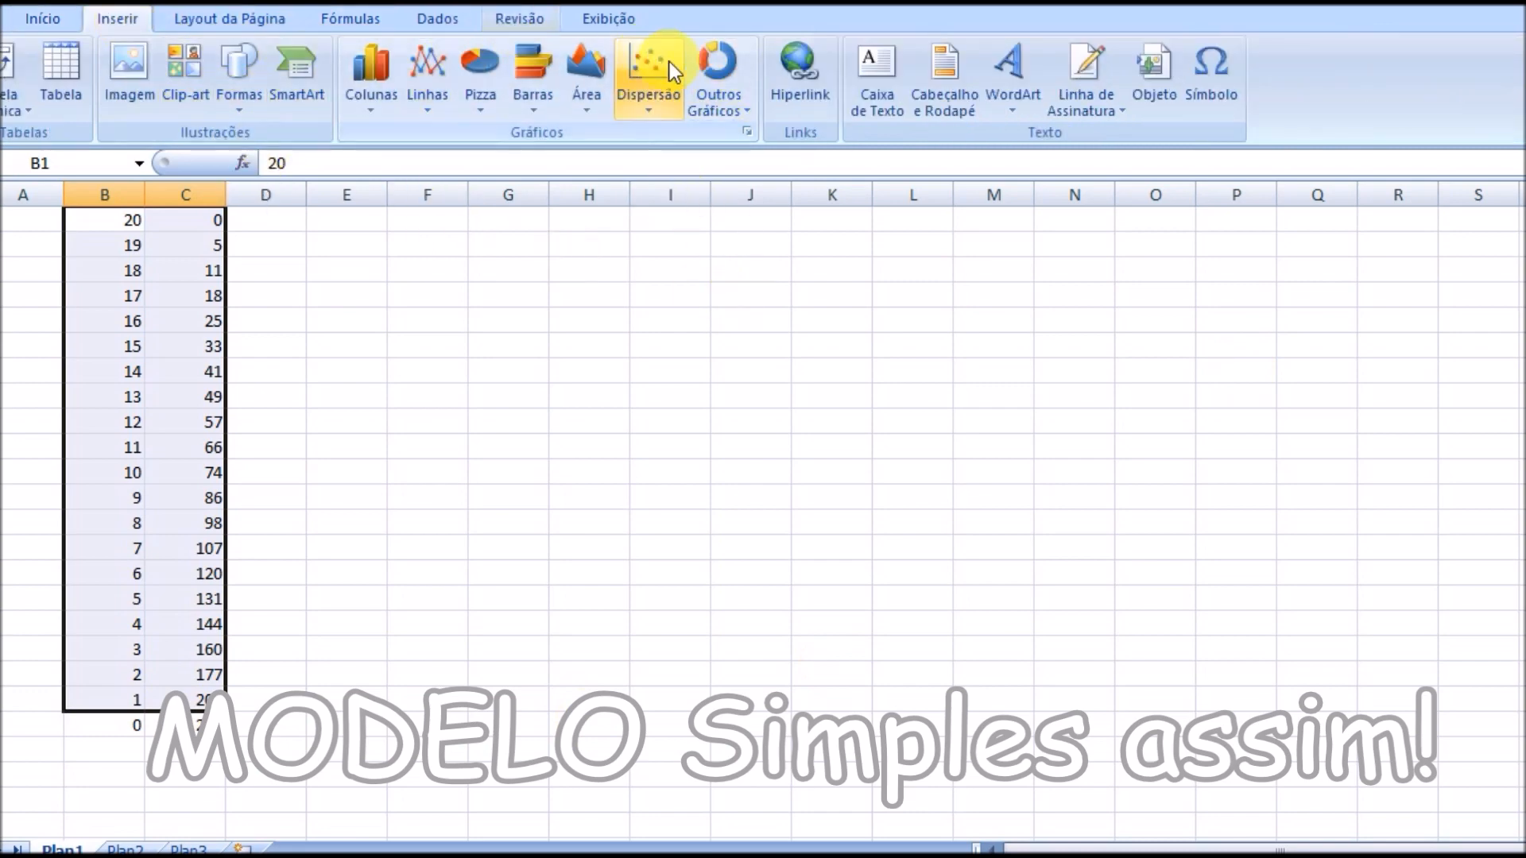
left_click(652, 112)
left_click(631, 181)
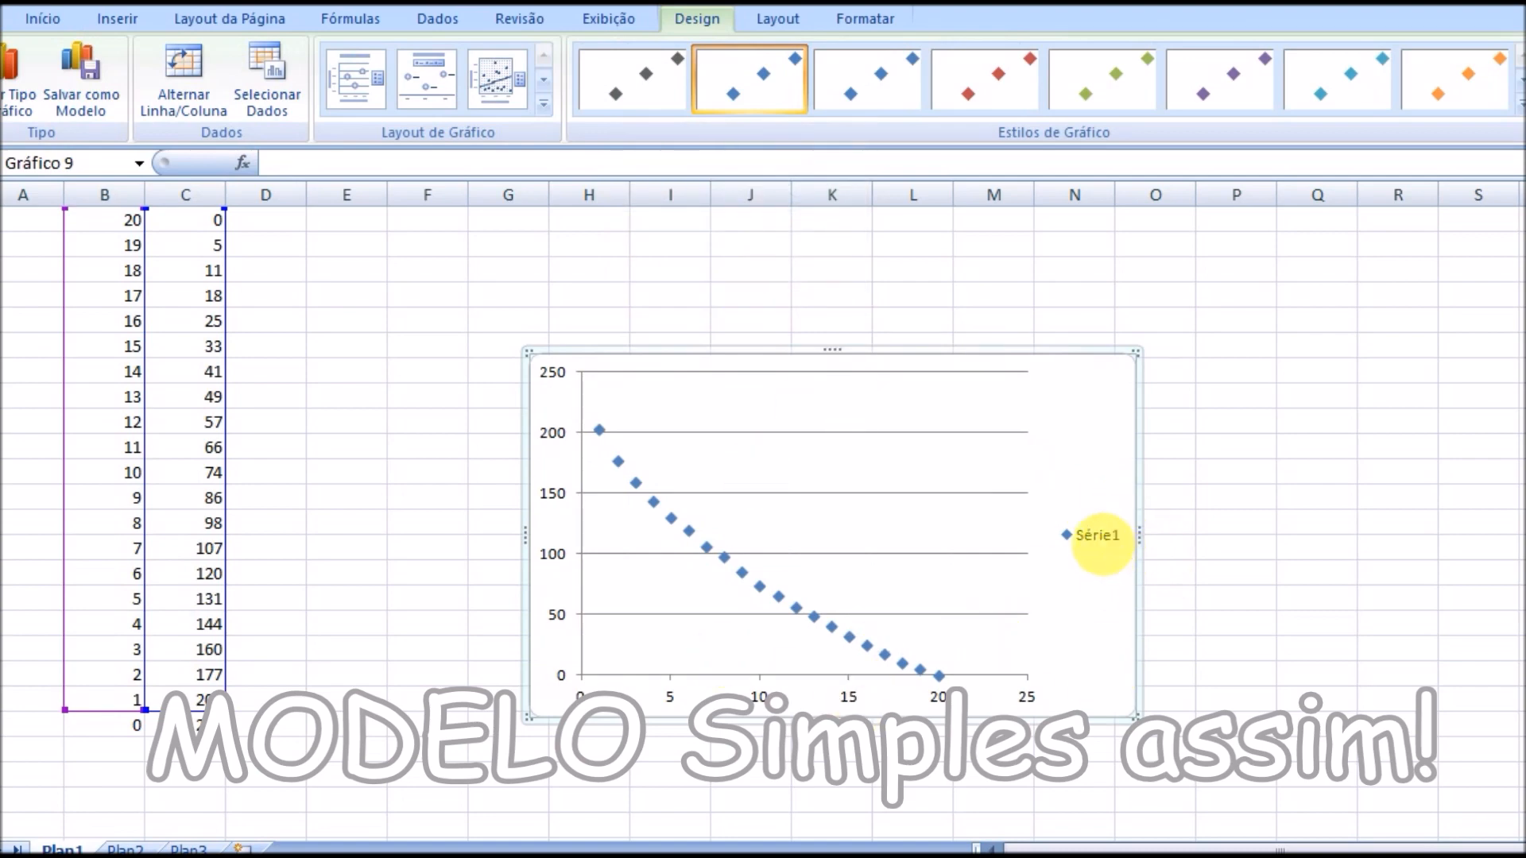
left_click(1101, 540)
key("Delete")
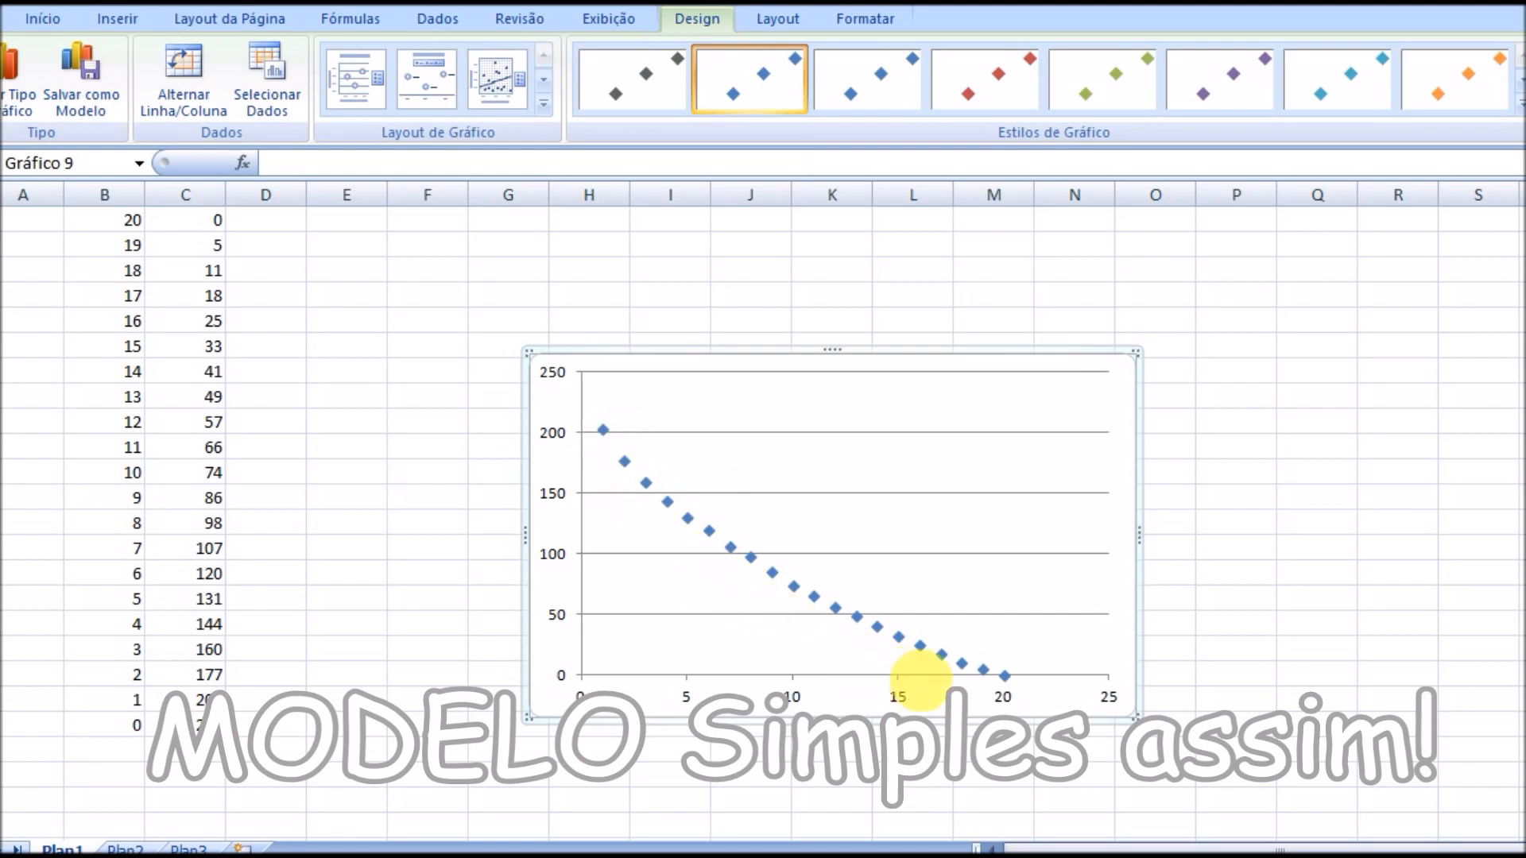
Try the line and clustered column types on the chart, and switch it back to a markers-only scatter chart.
left_click(116, 17)
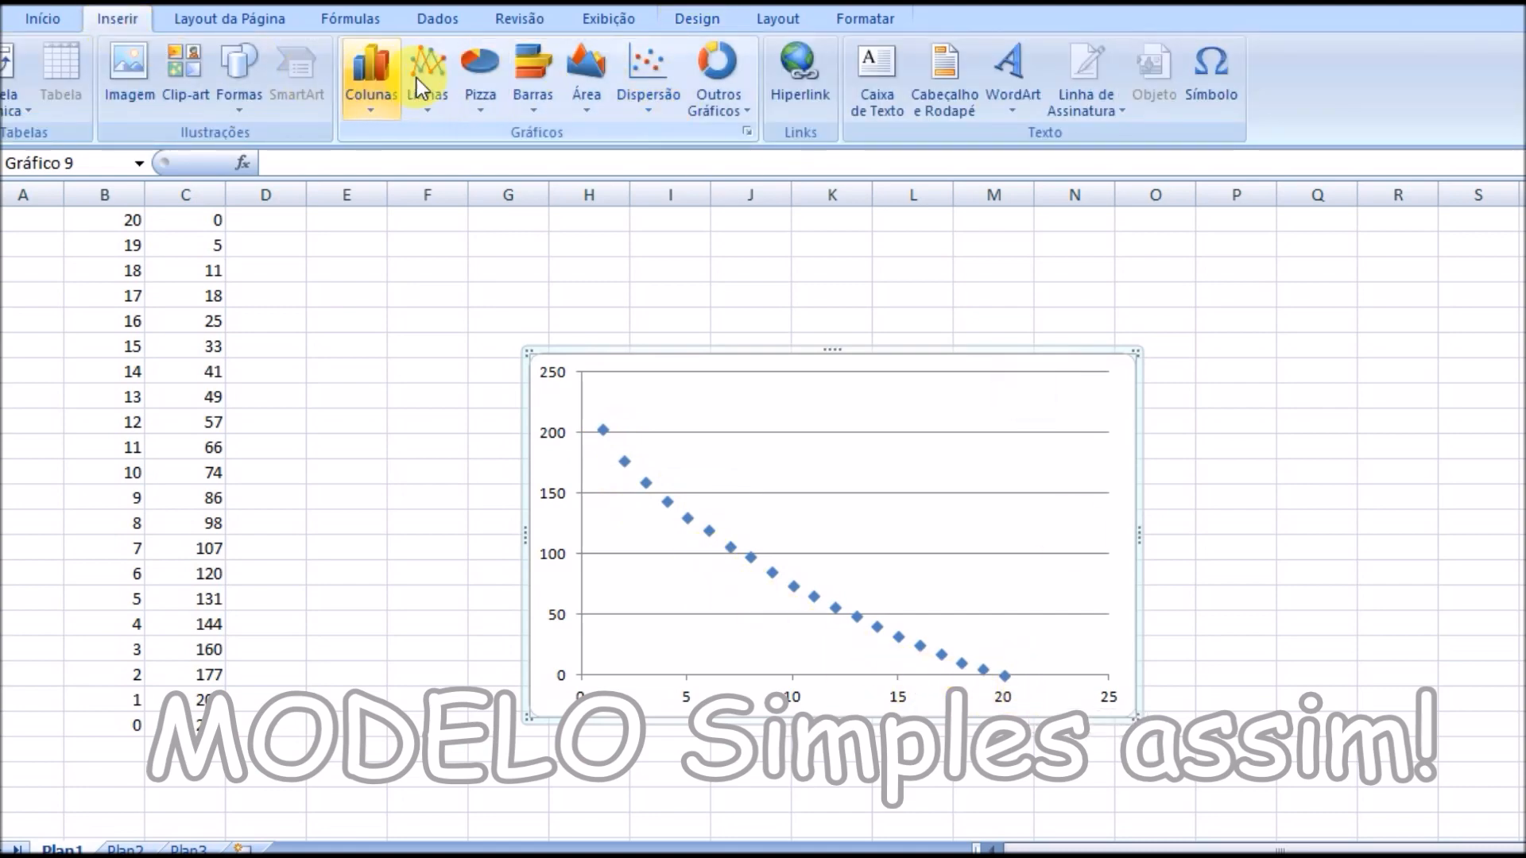
left_click(436, 108)
left_click(435, 170)
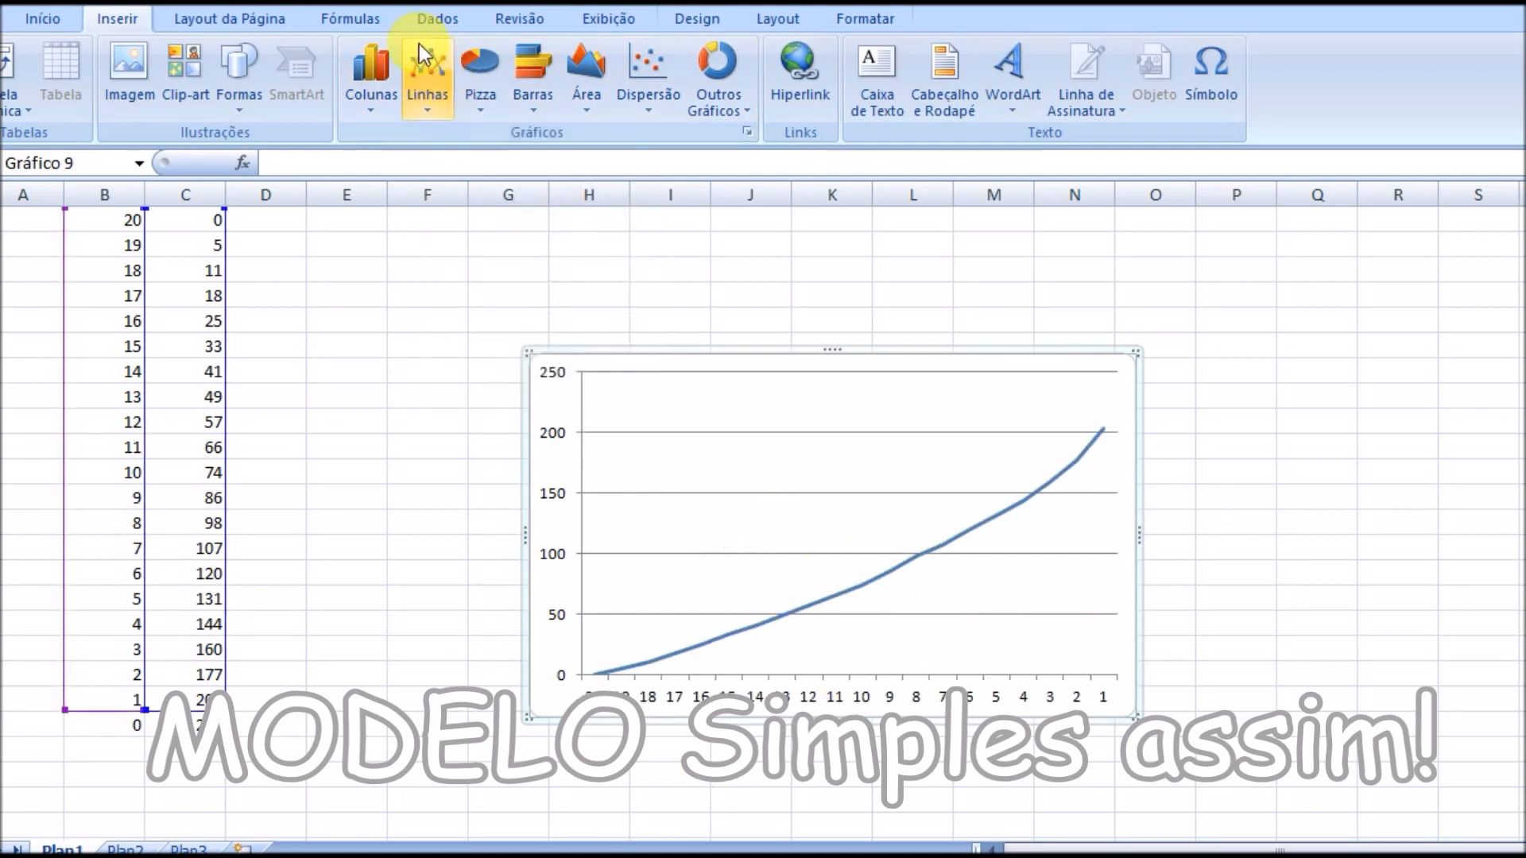
left_click(383, 97)
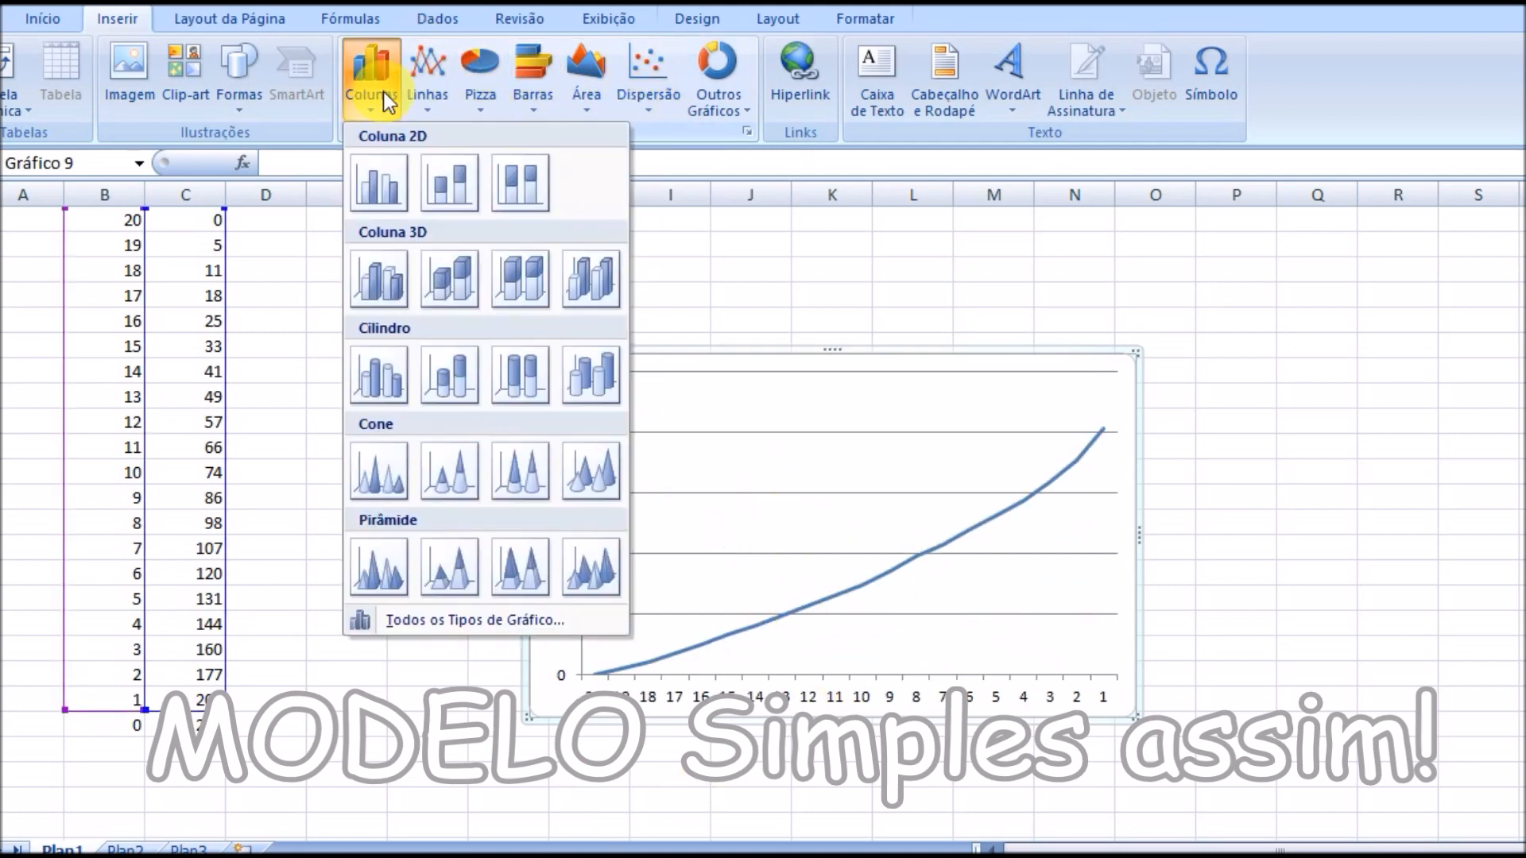
left_click(386, 186)
left_click(643, 76)
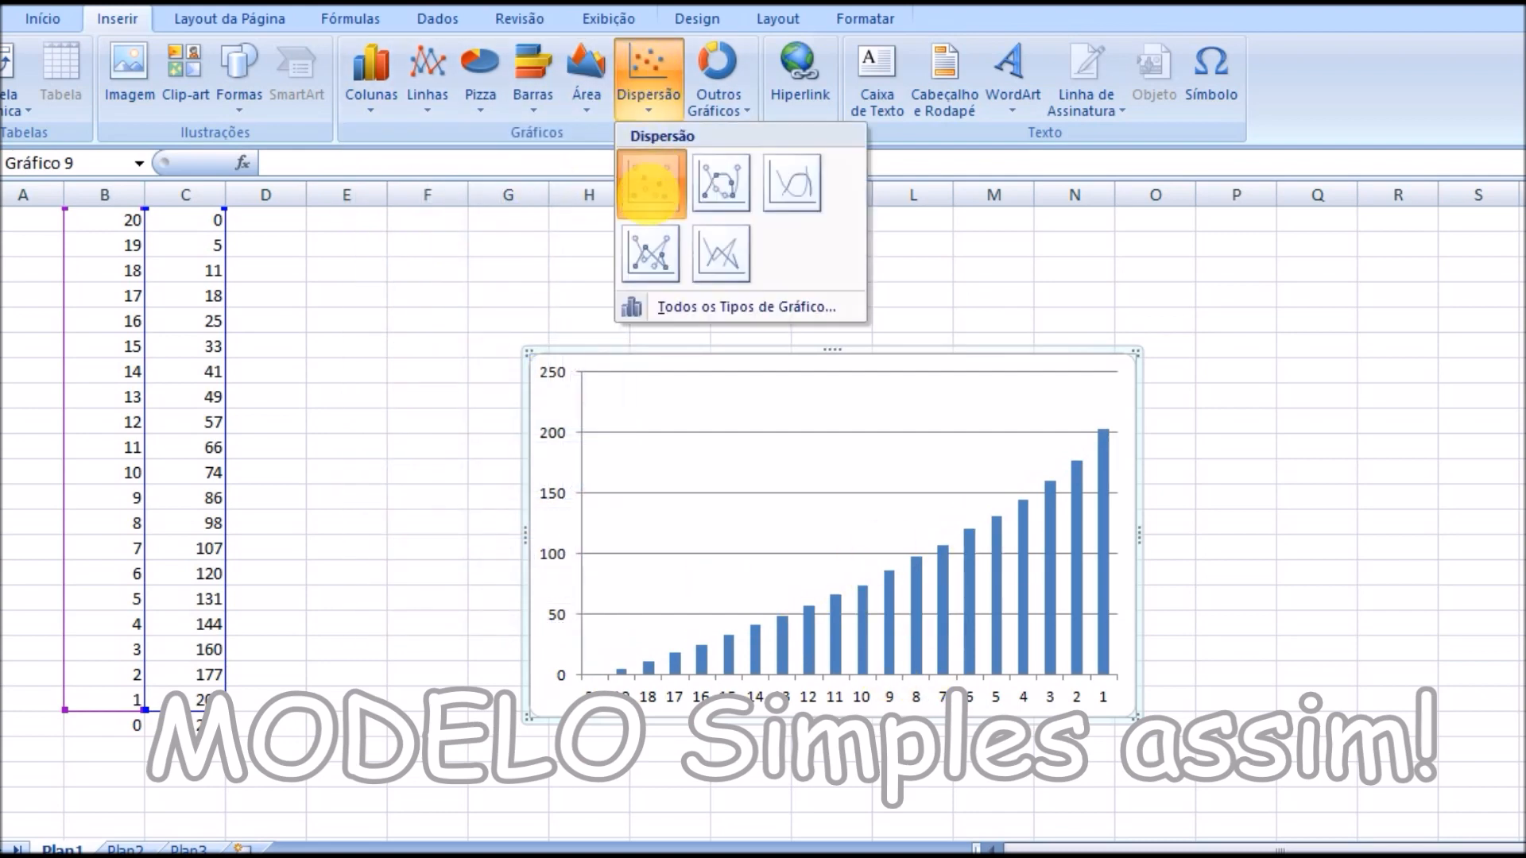
left_click(650, 185)
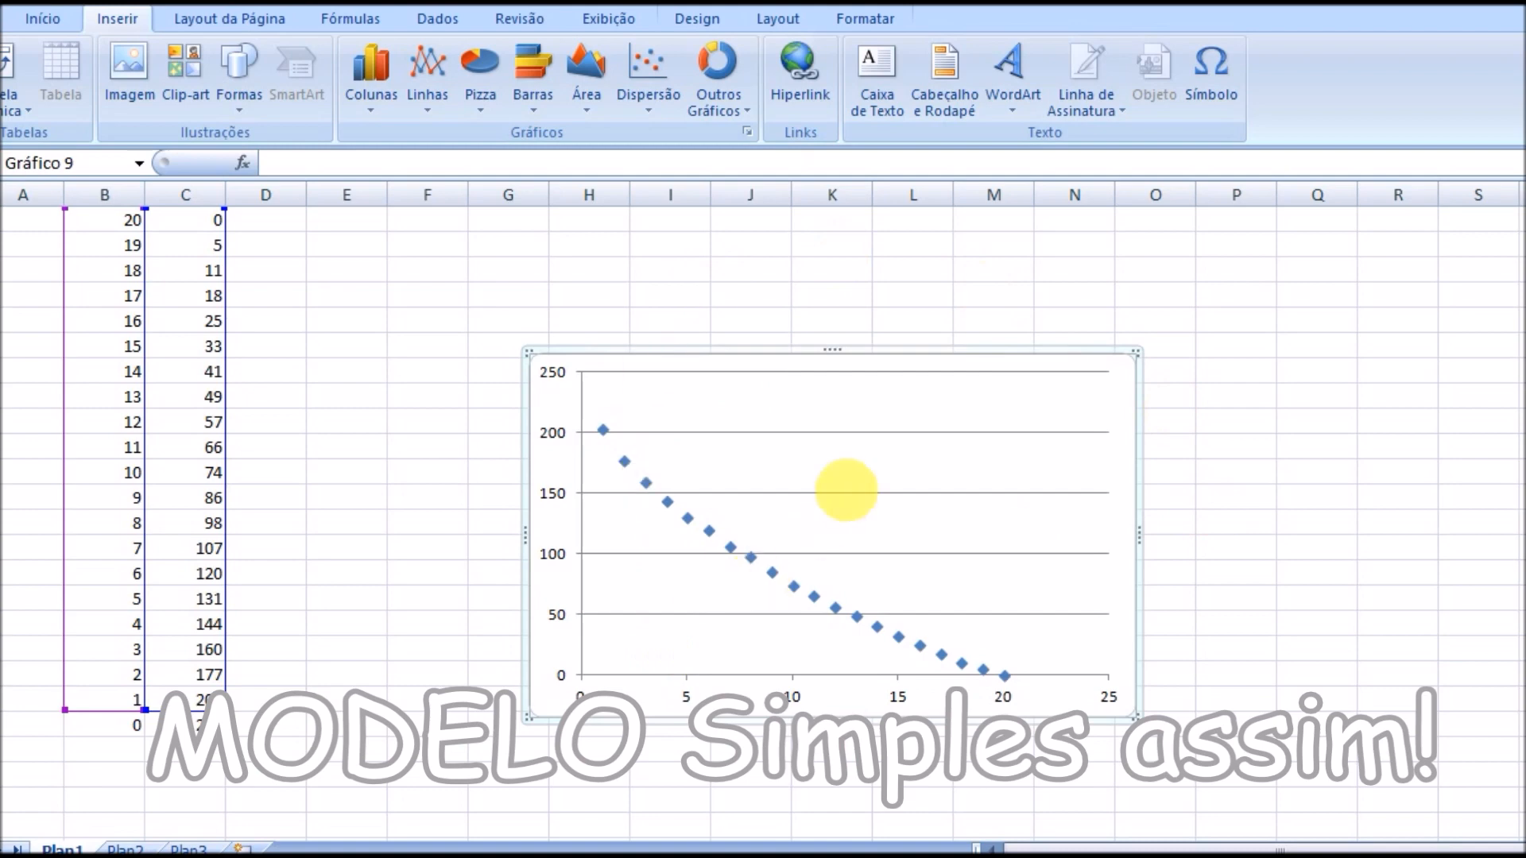
Add a title above the chart's plot area reading "Comportamento do escoamento ao longo do tempo".
left_click(946, 416)
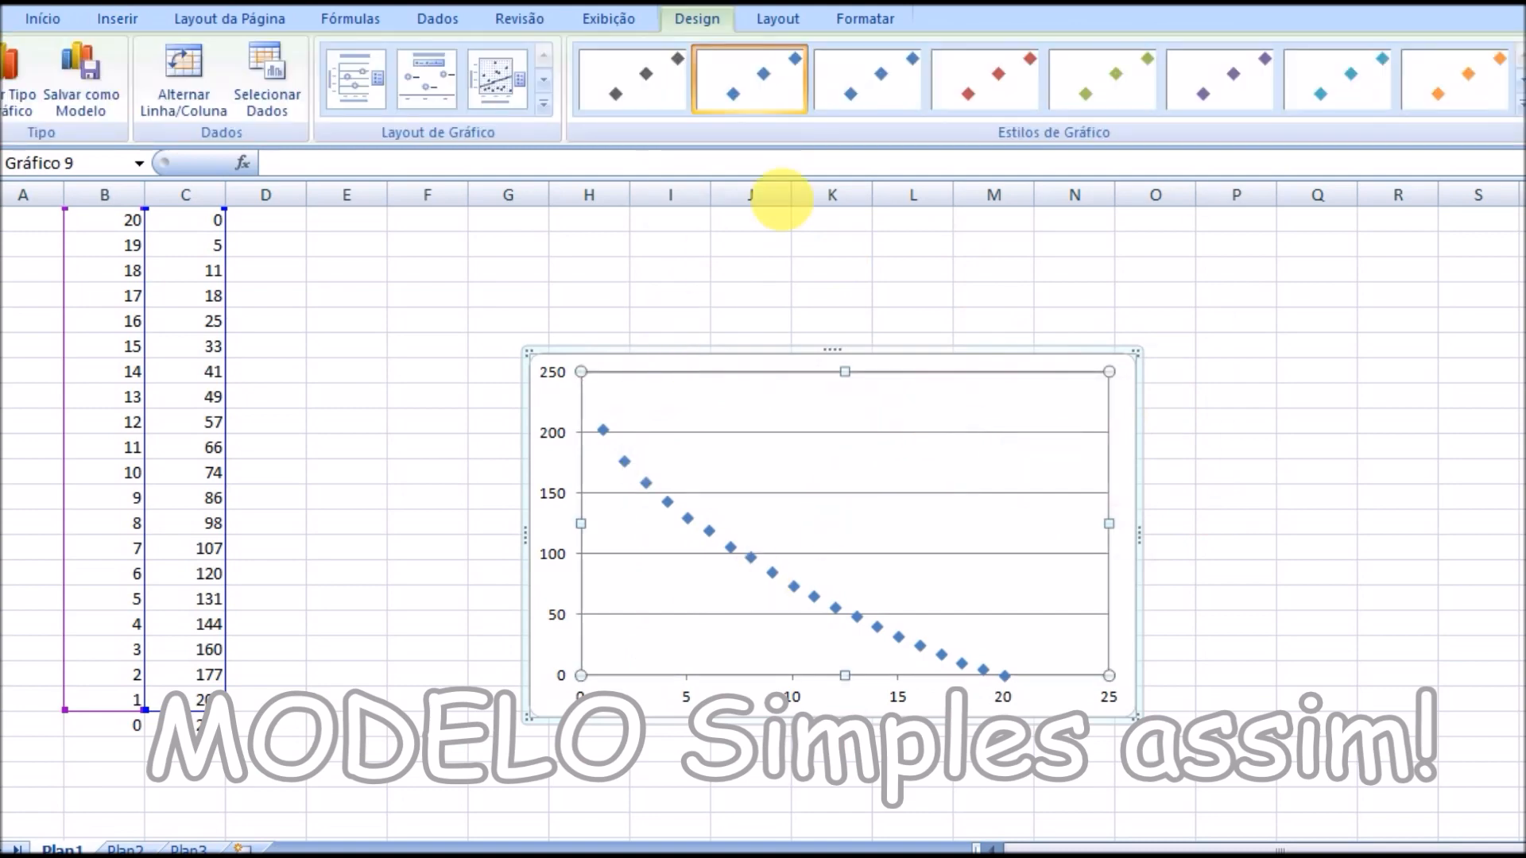
left_click(778, 21)
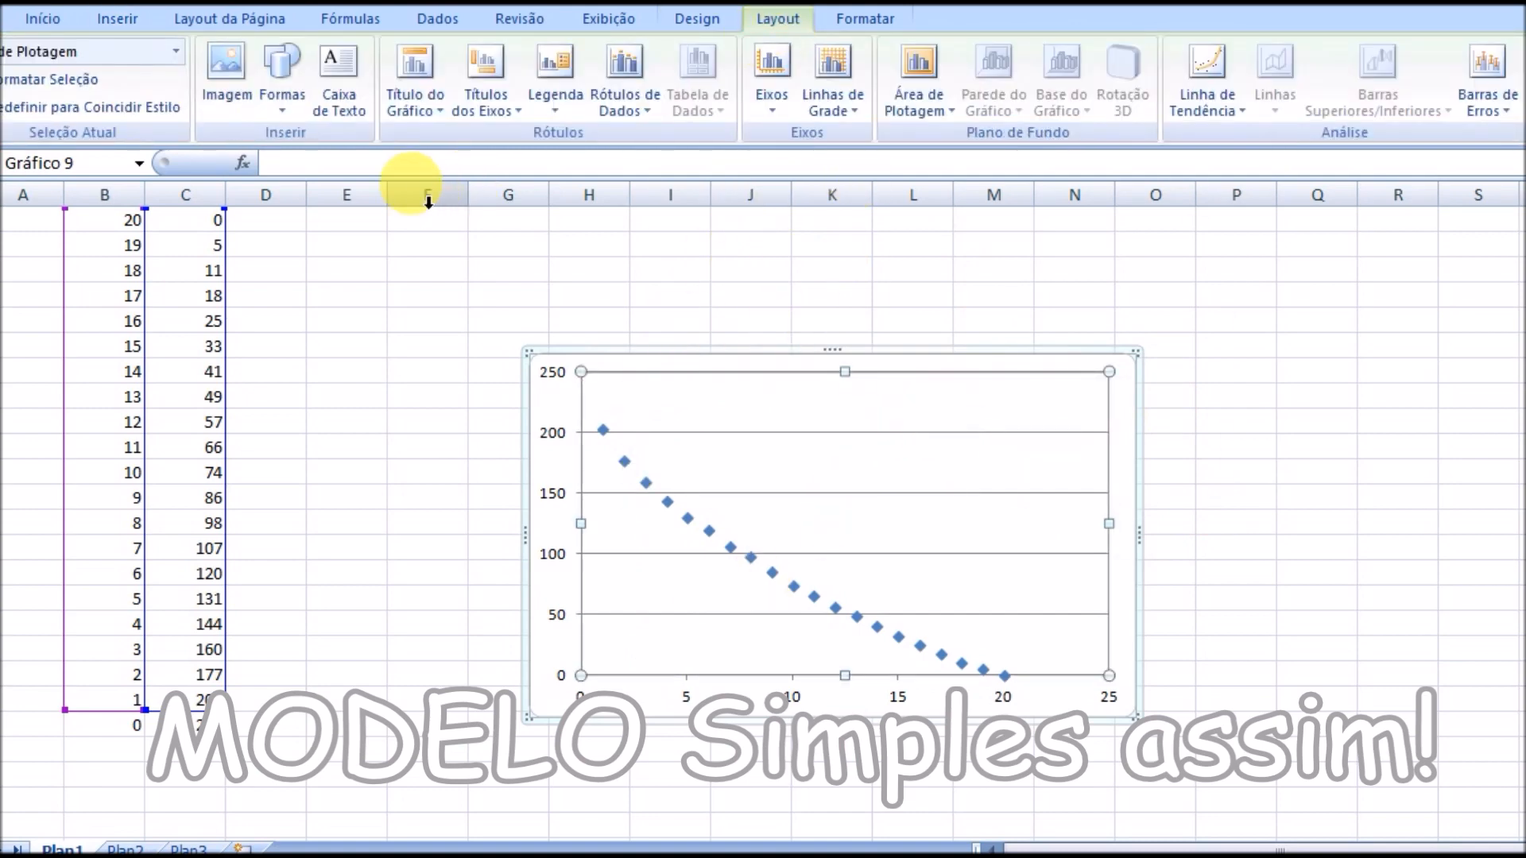
left_click(418, 94)
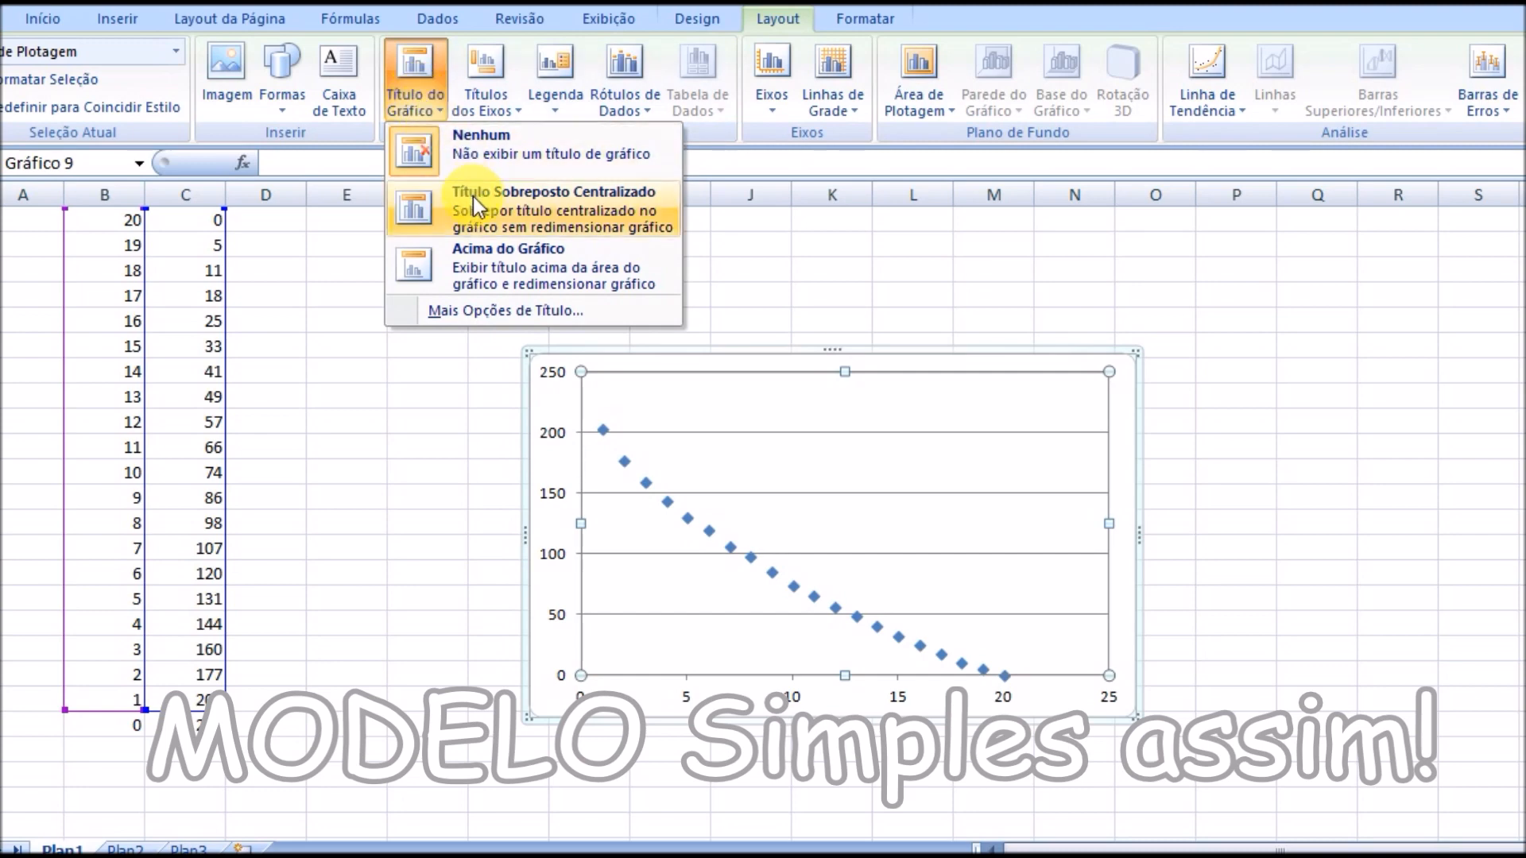
left_click(488, 263)
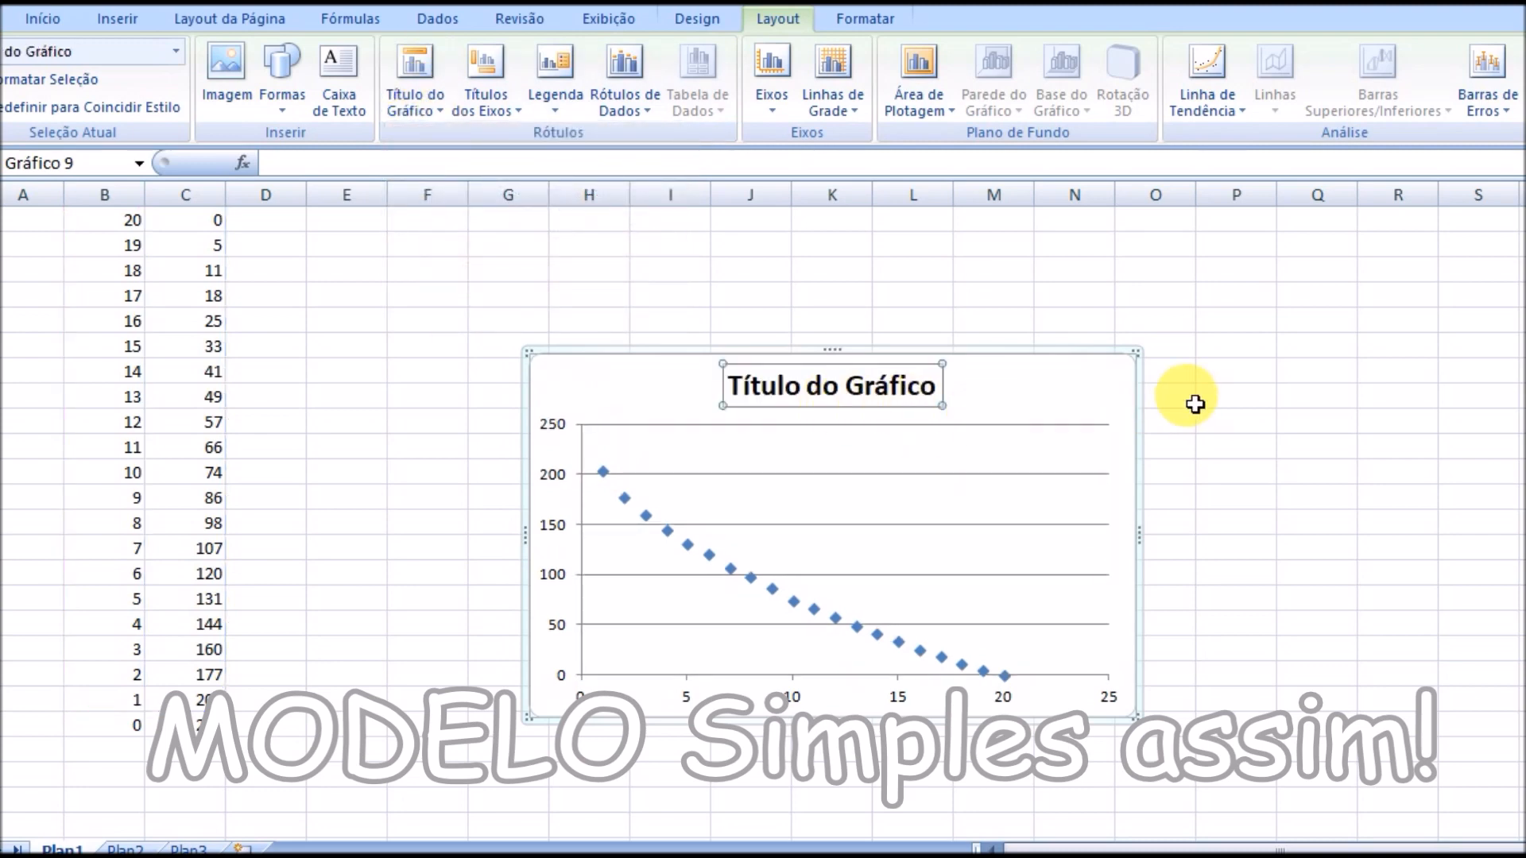
left_click(435, 164)
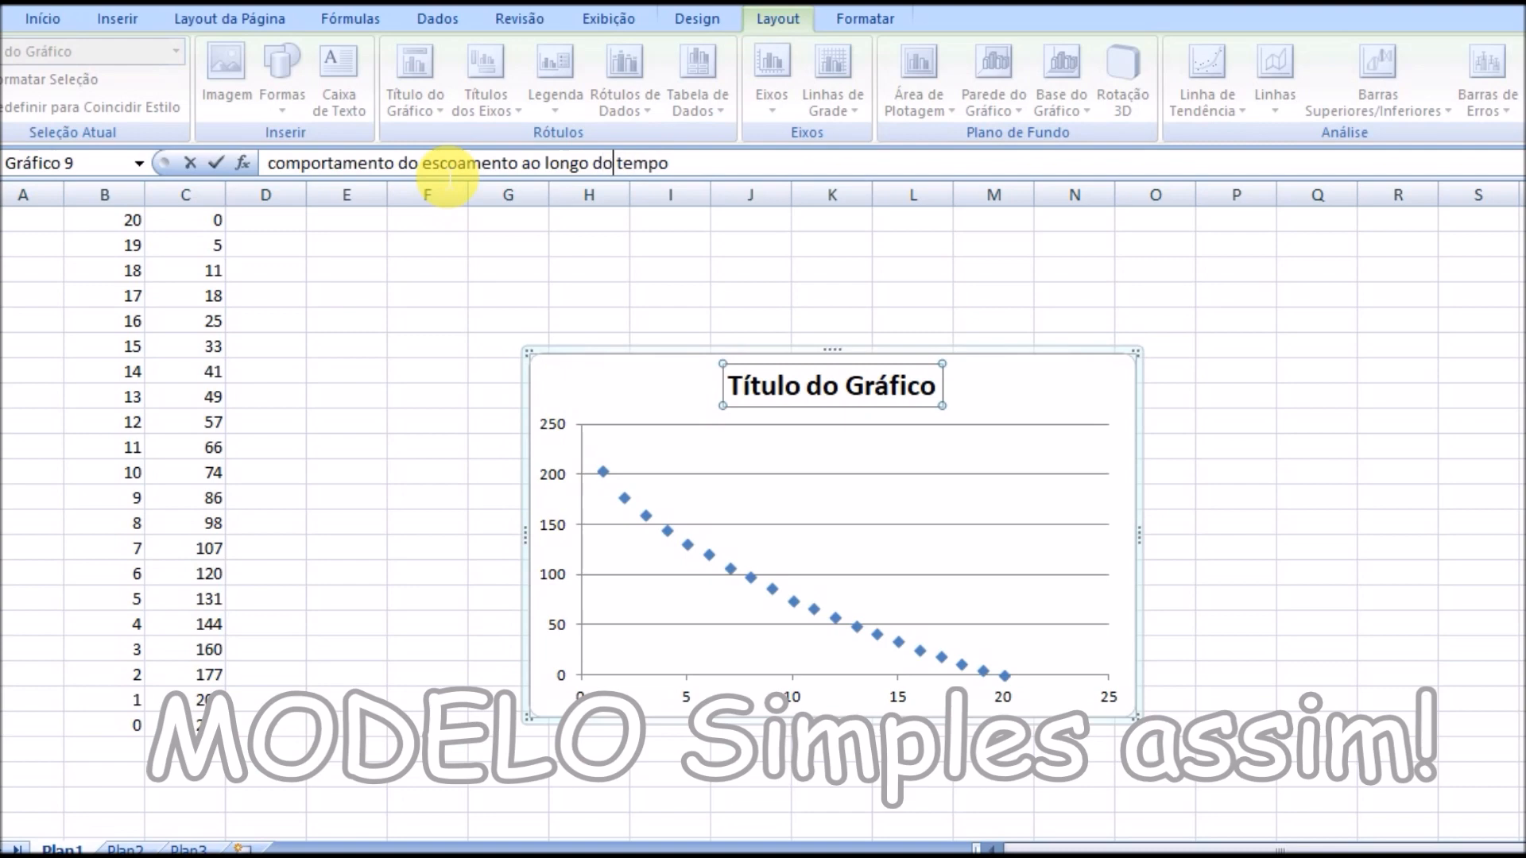
key("Return")
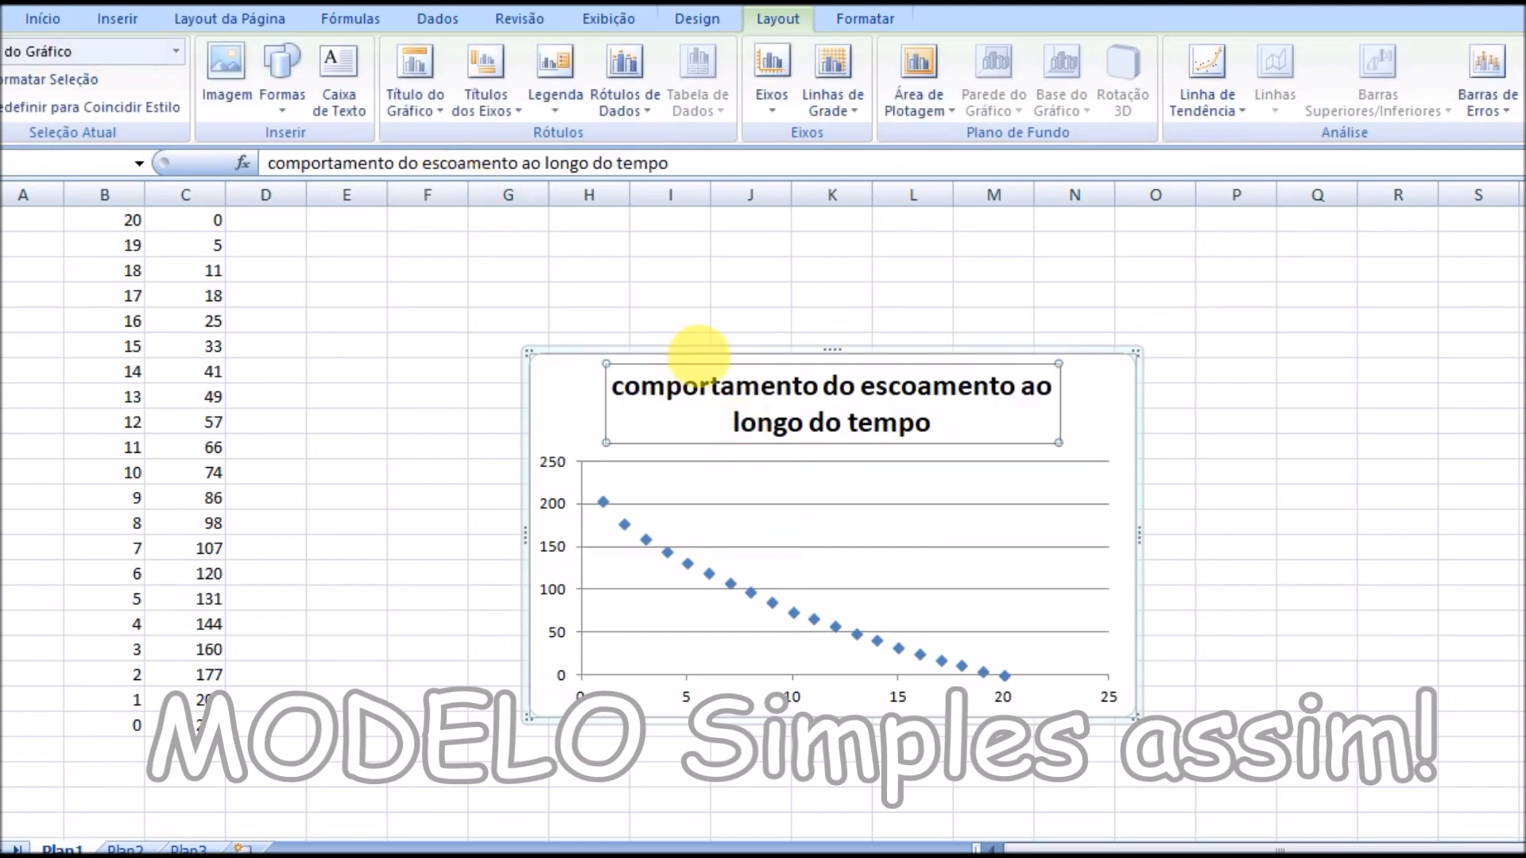
left_click(613, 387)
type("C")
key("Delete")
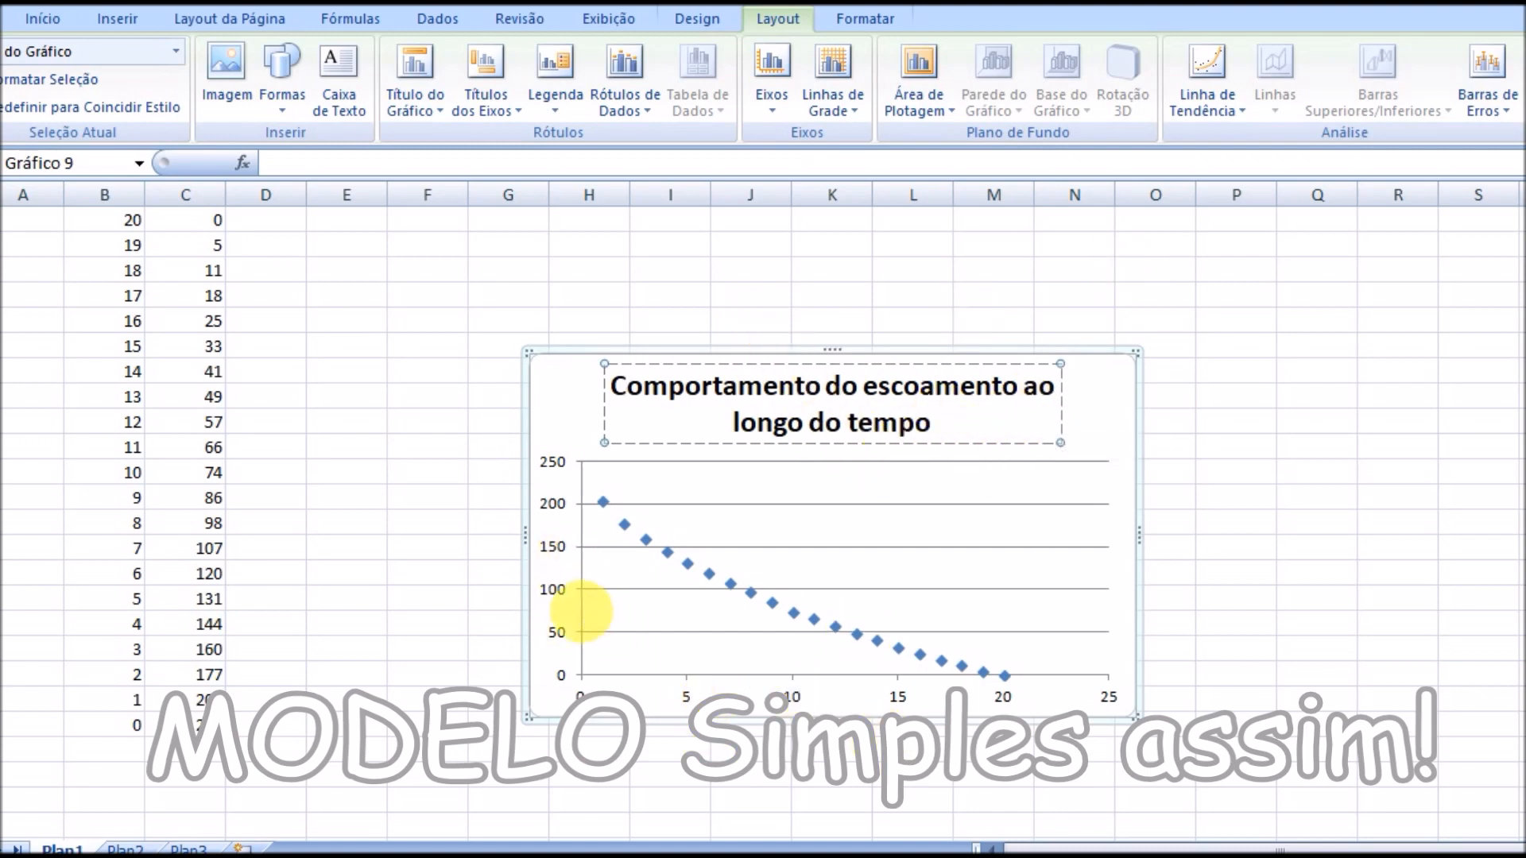
Add a title below the chart's horizontal axis reading "Tempo (s)".
left_click(509, 112)
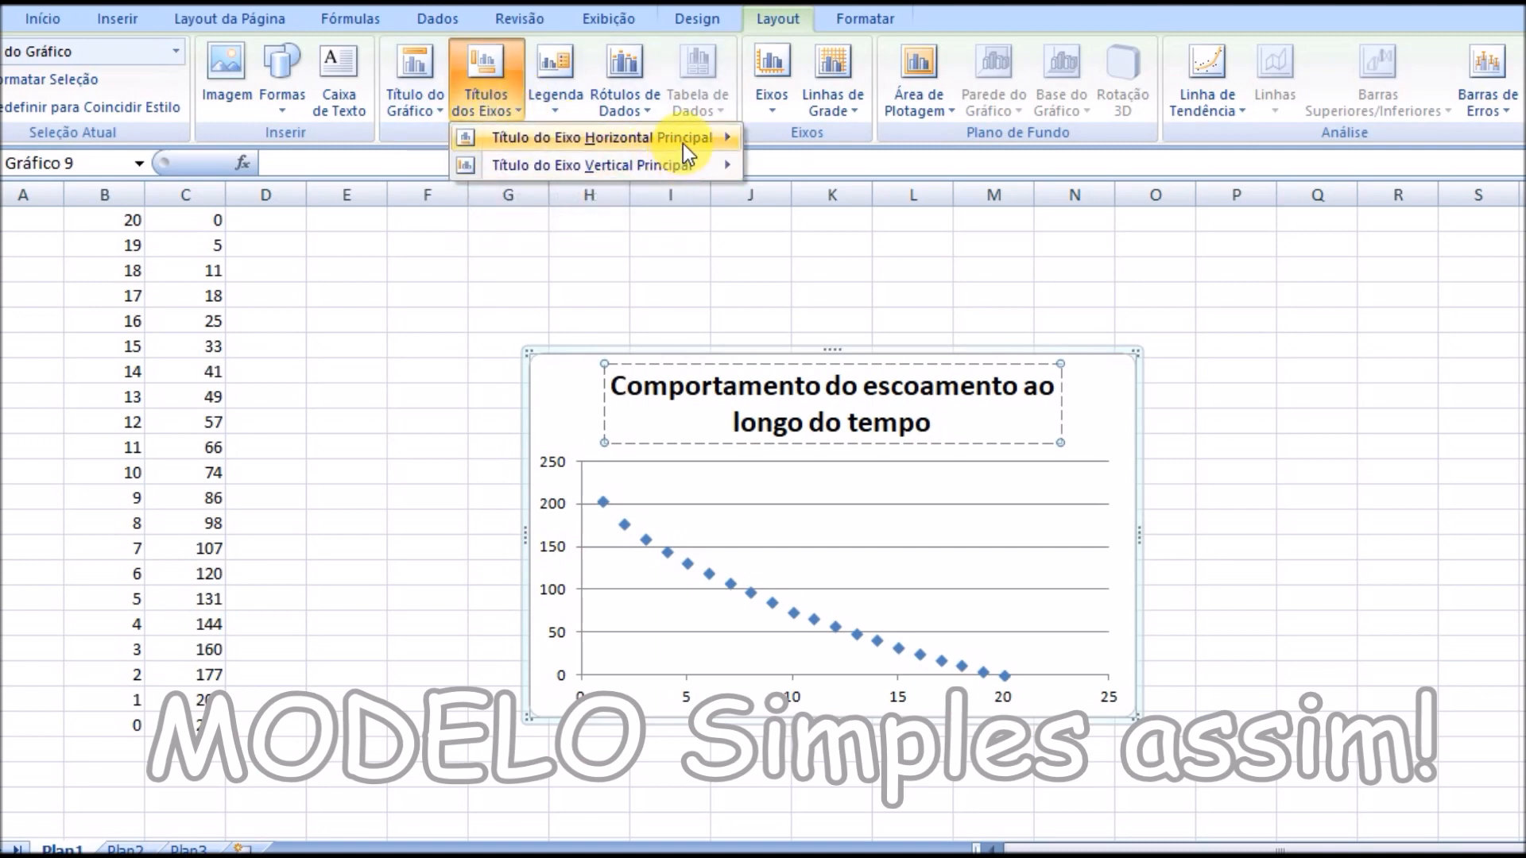
mouse_move(683, 143)
left_click(845, 213)
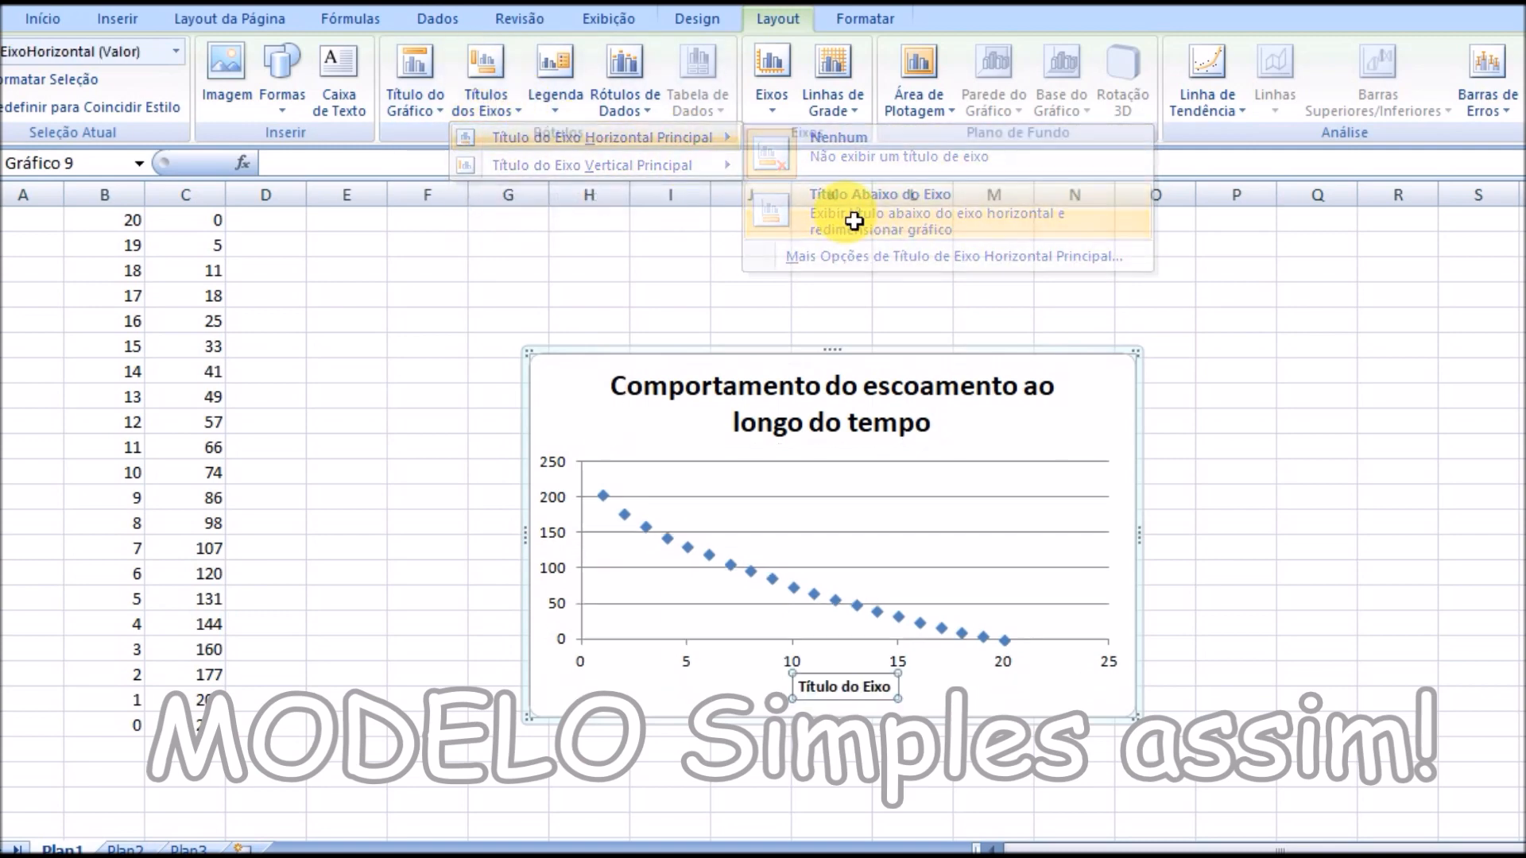
left_click(337, 163)
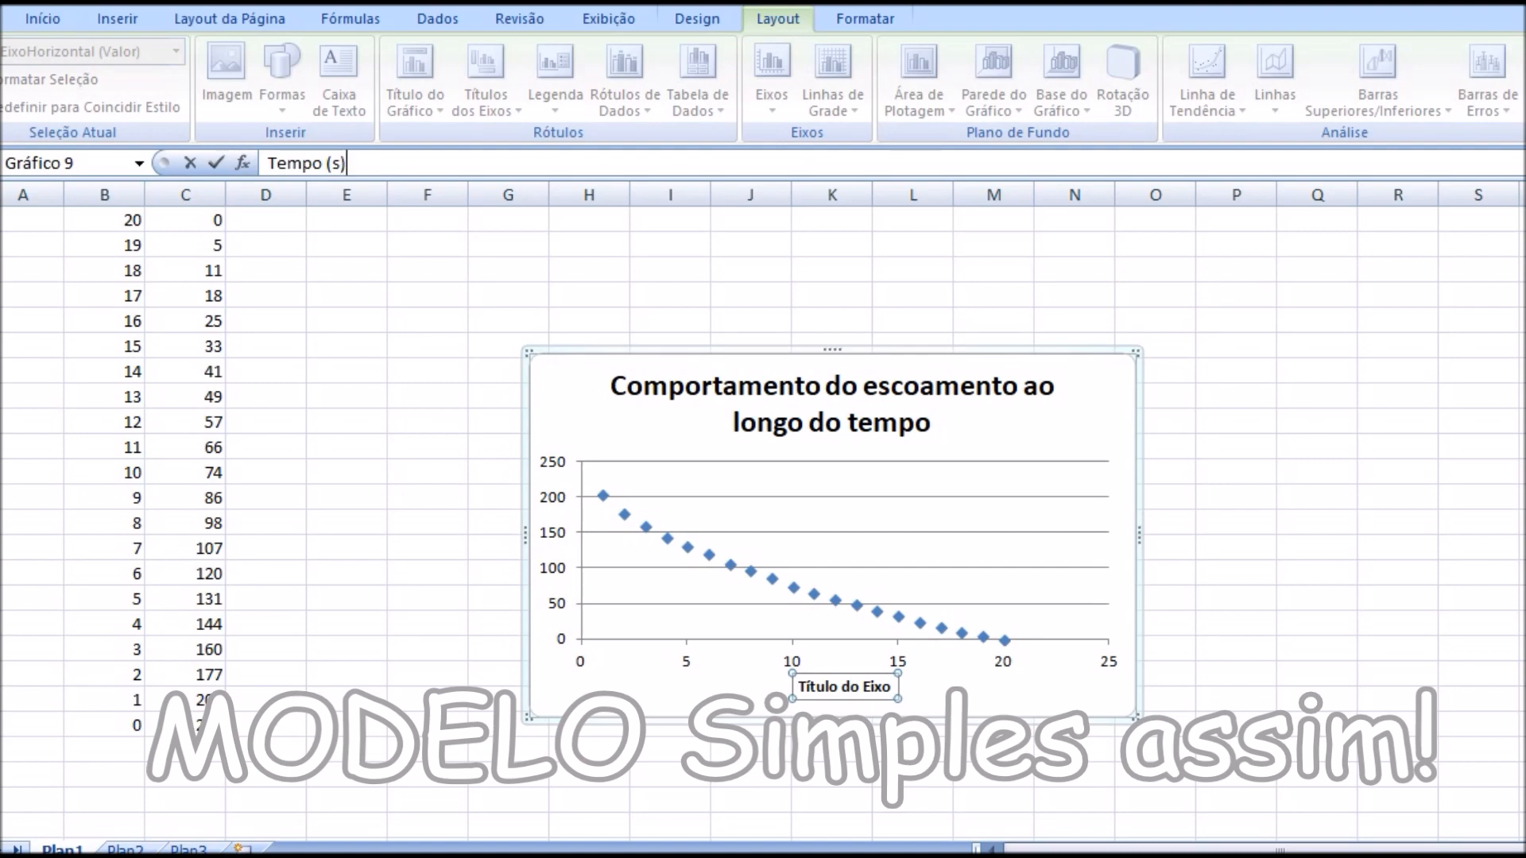
key("Return")
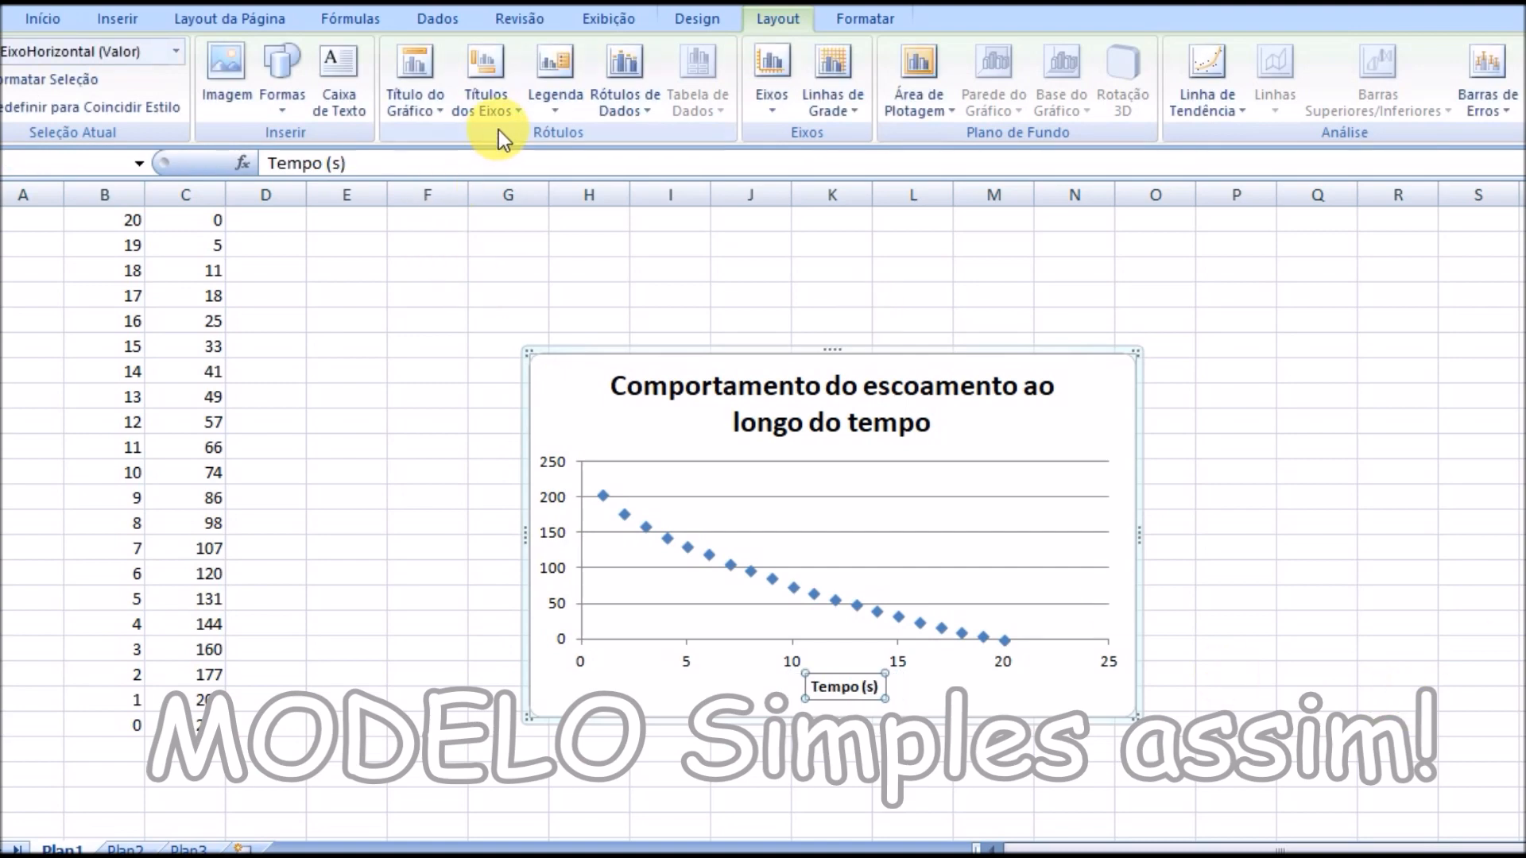
Add a rotated title to the chart's vertical axis reading "escoamento (cm)" and deselect the chart.
left_click(517, 116)
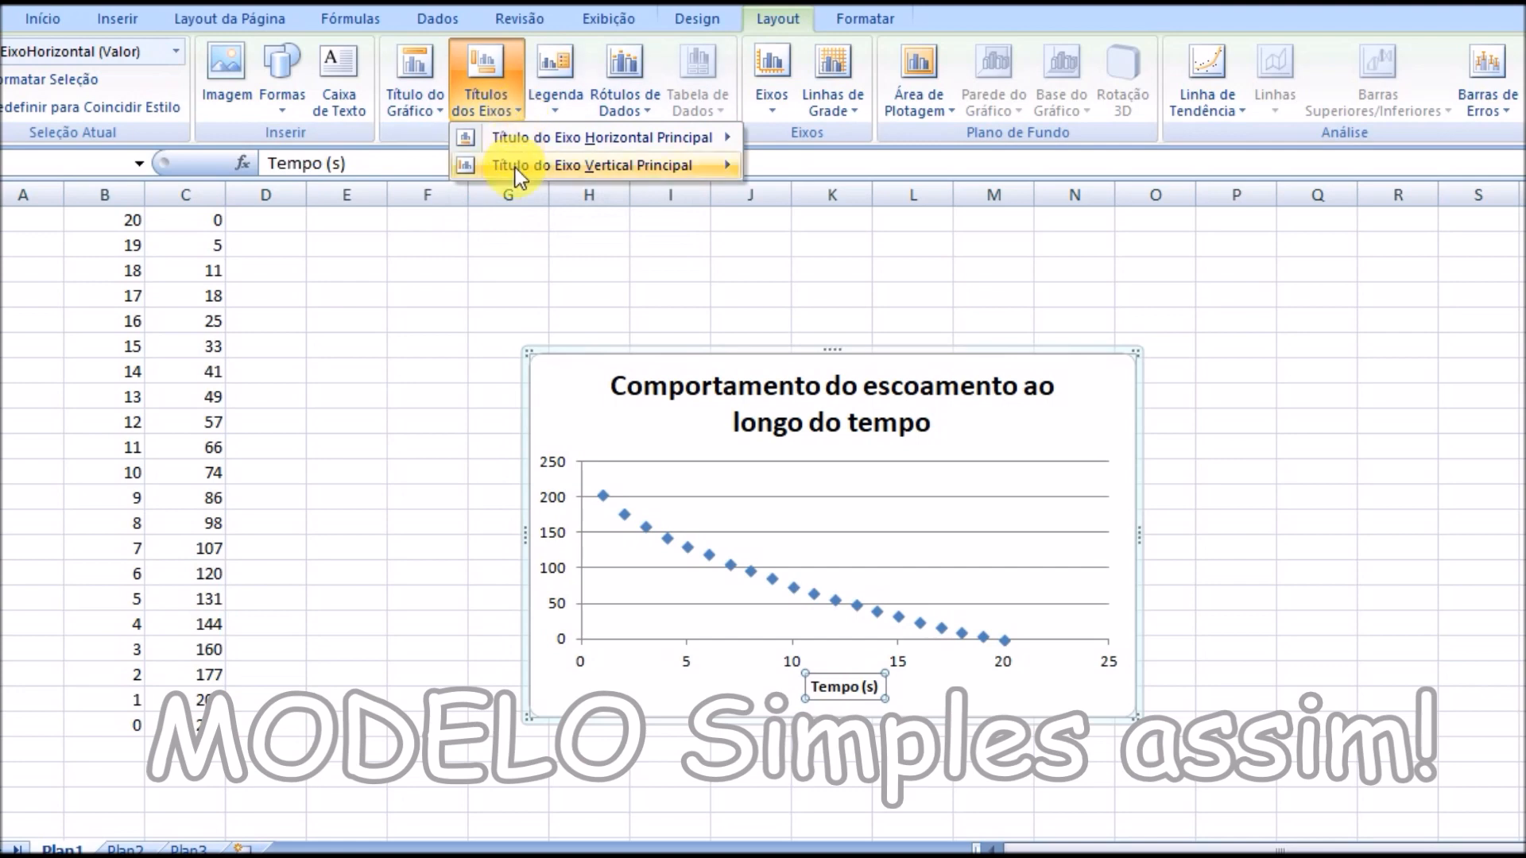
mouse_move(511, 168)
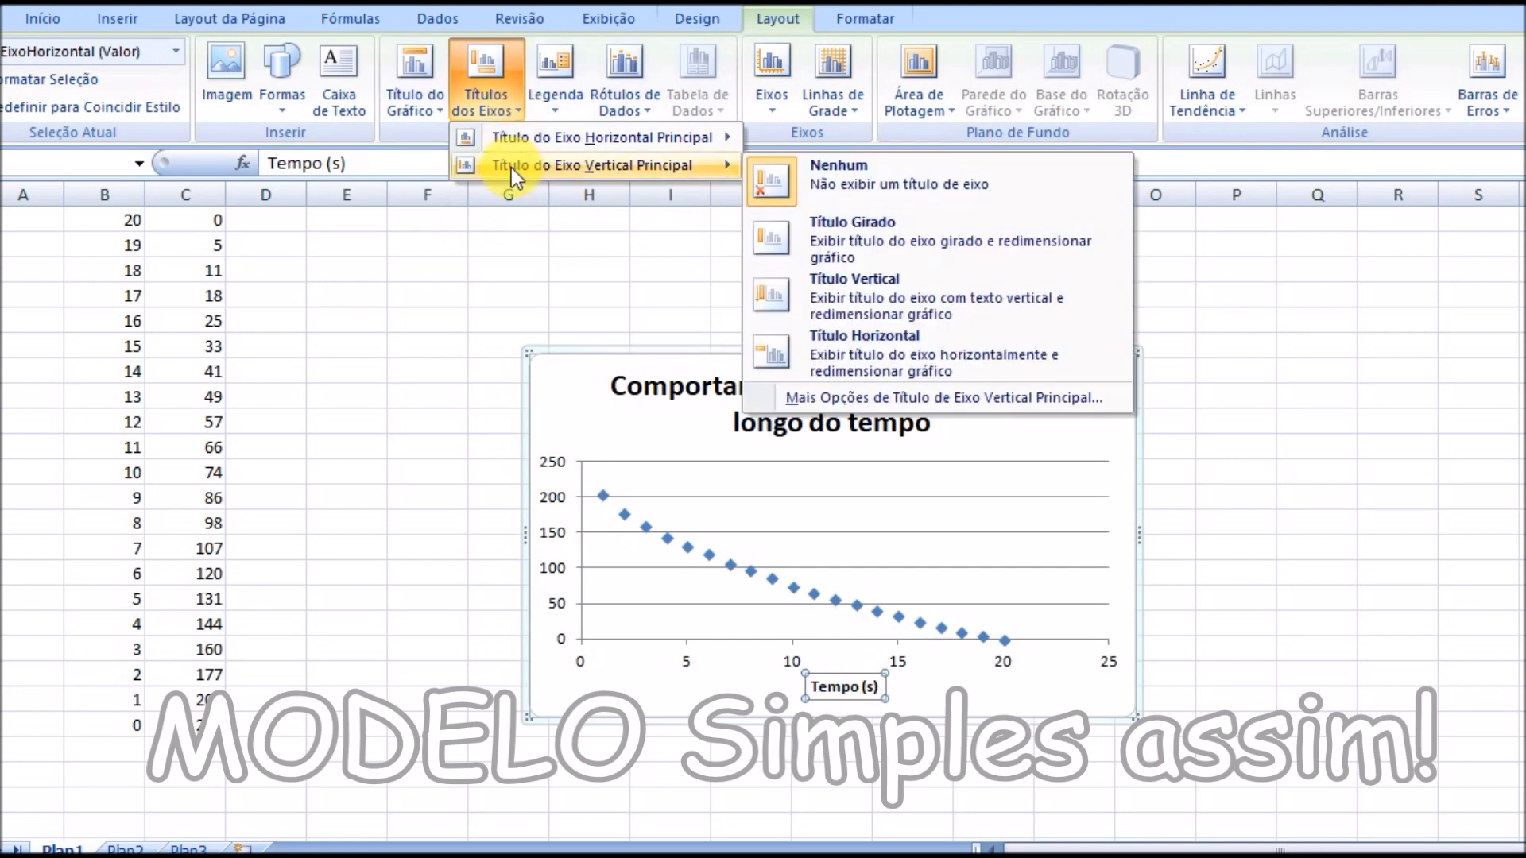
left_click(851, 242)
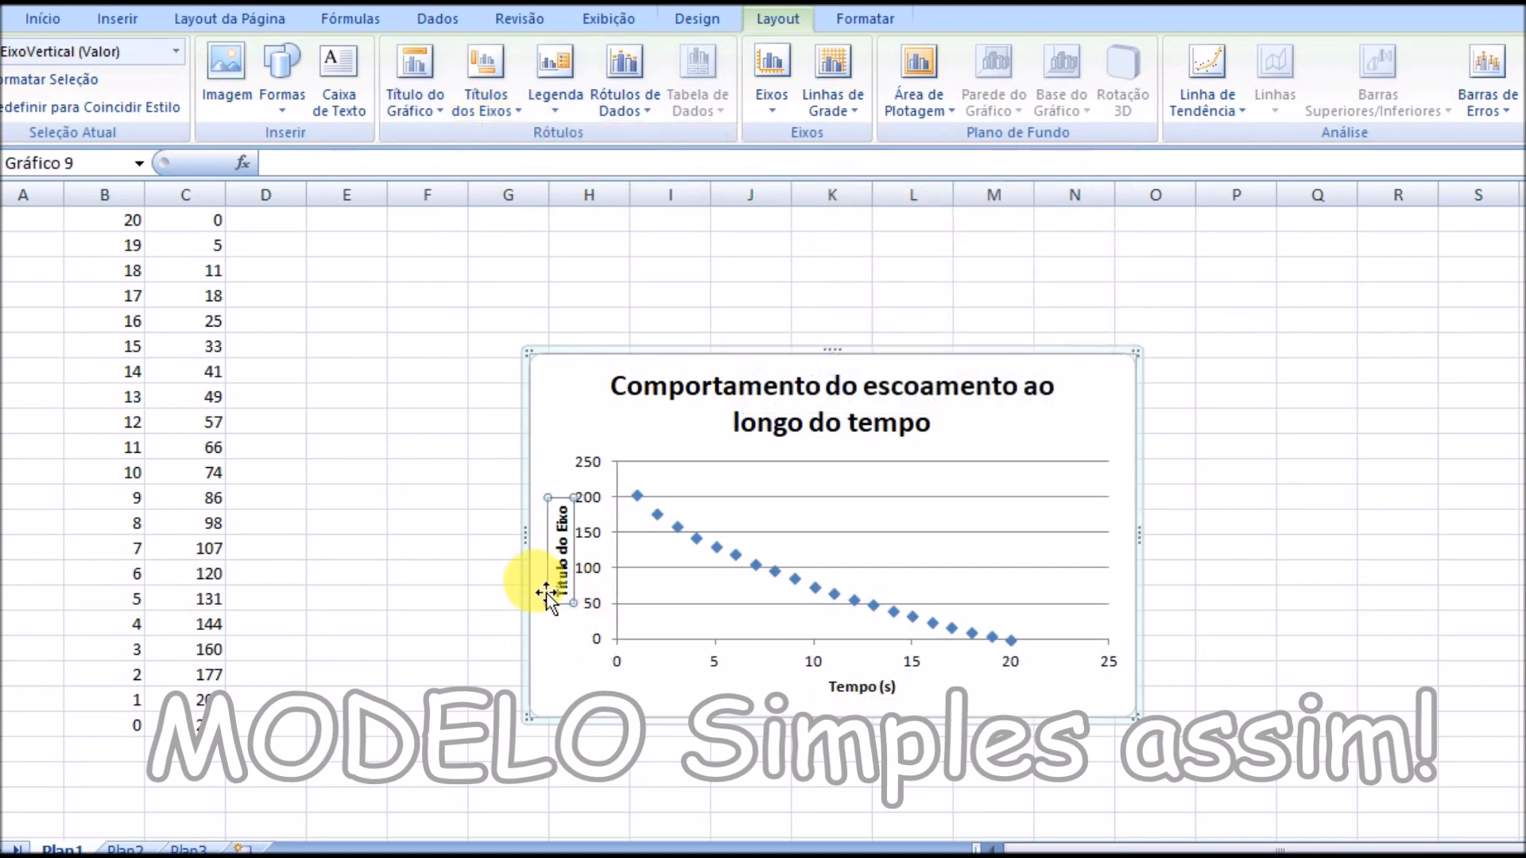
type("escoamento (cm")
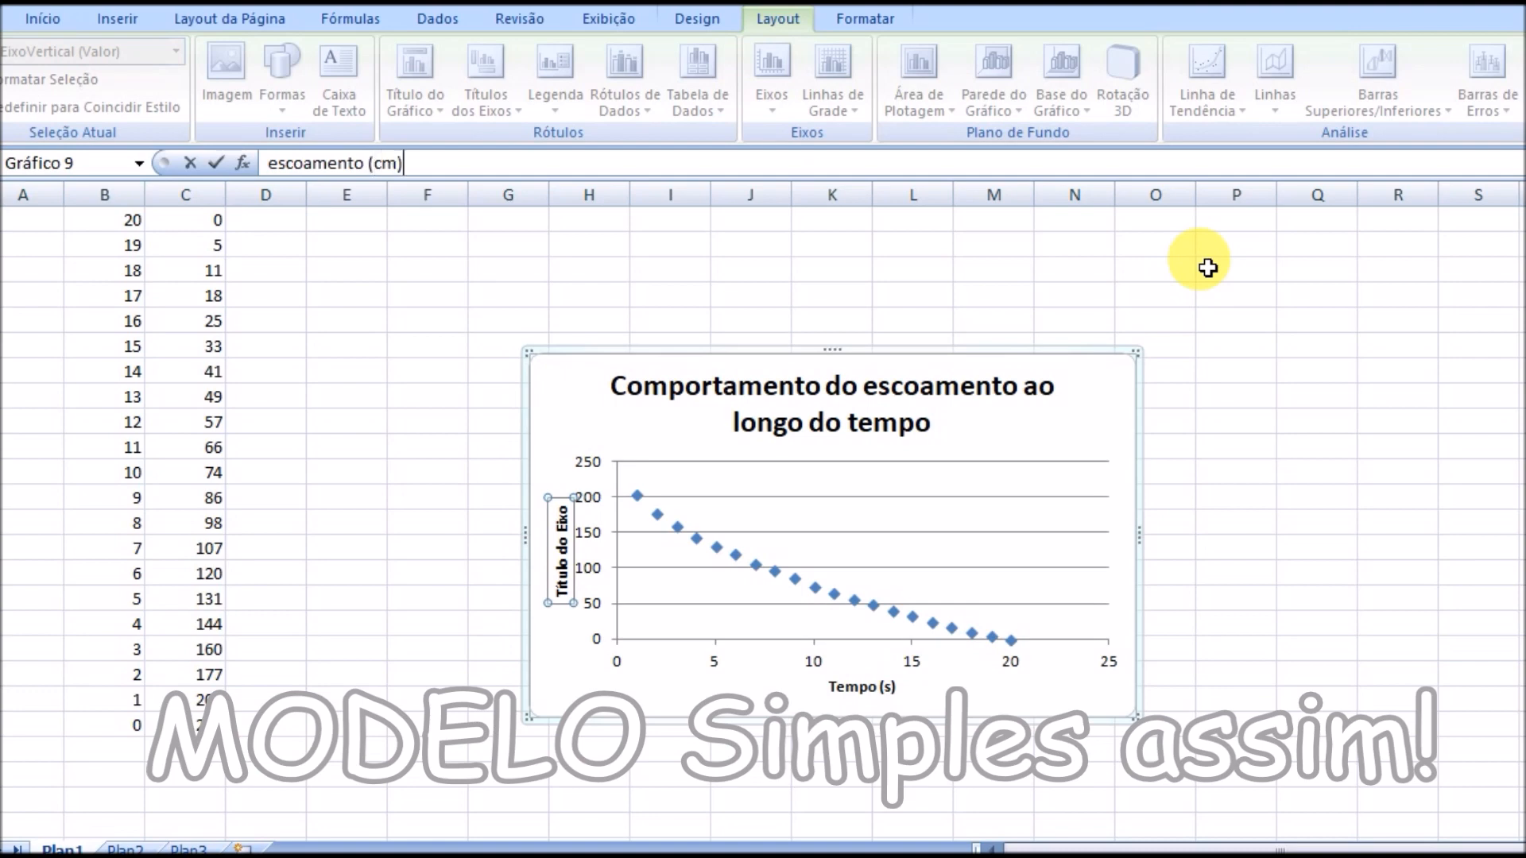
key("Return")
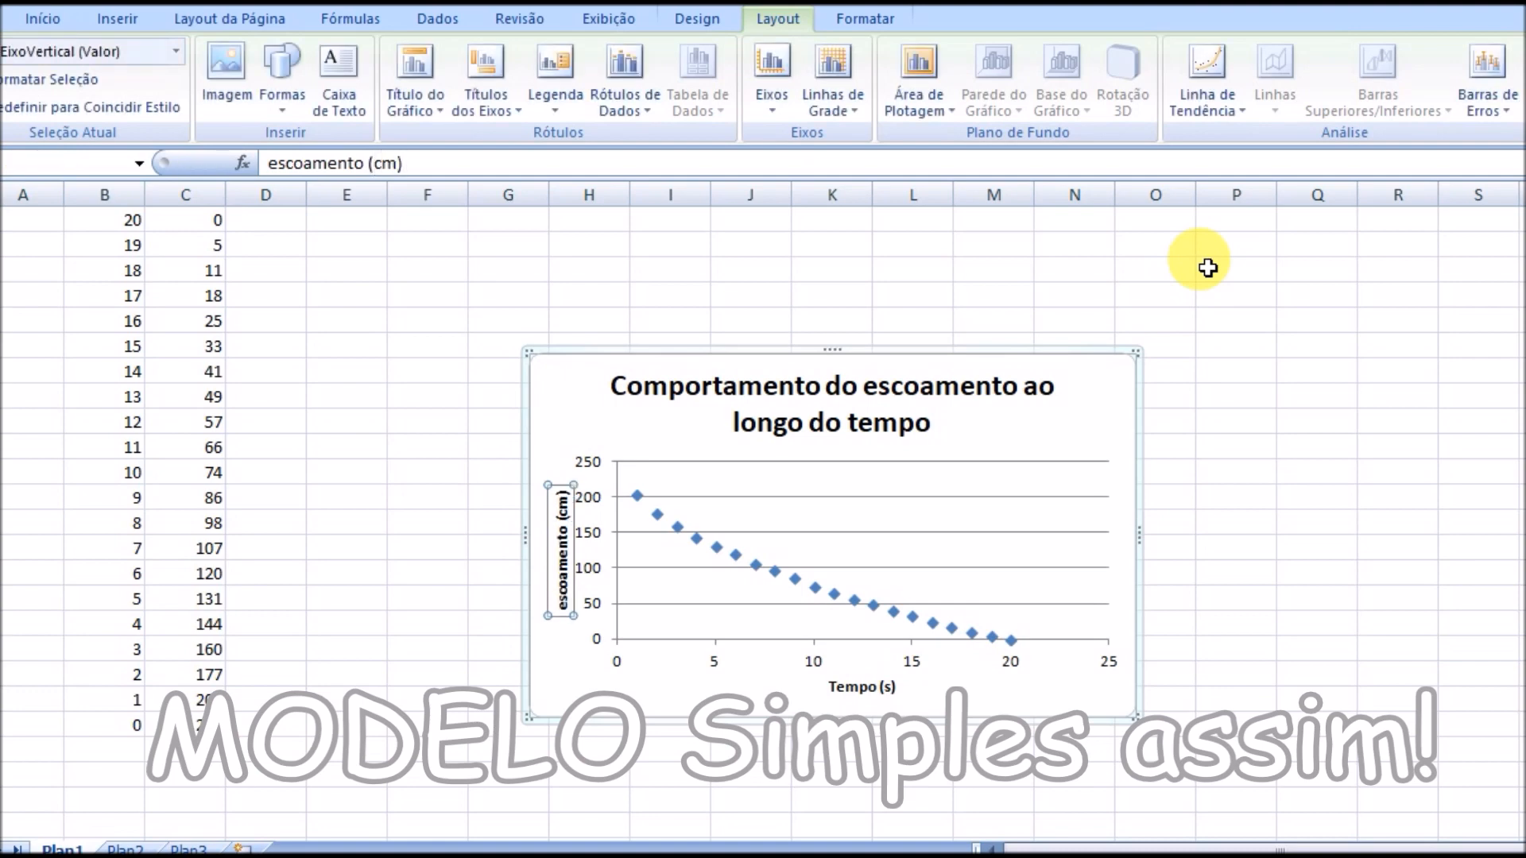
left_click(1244, 476)
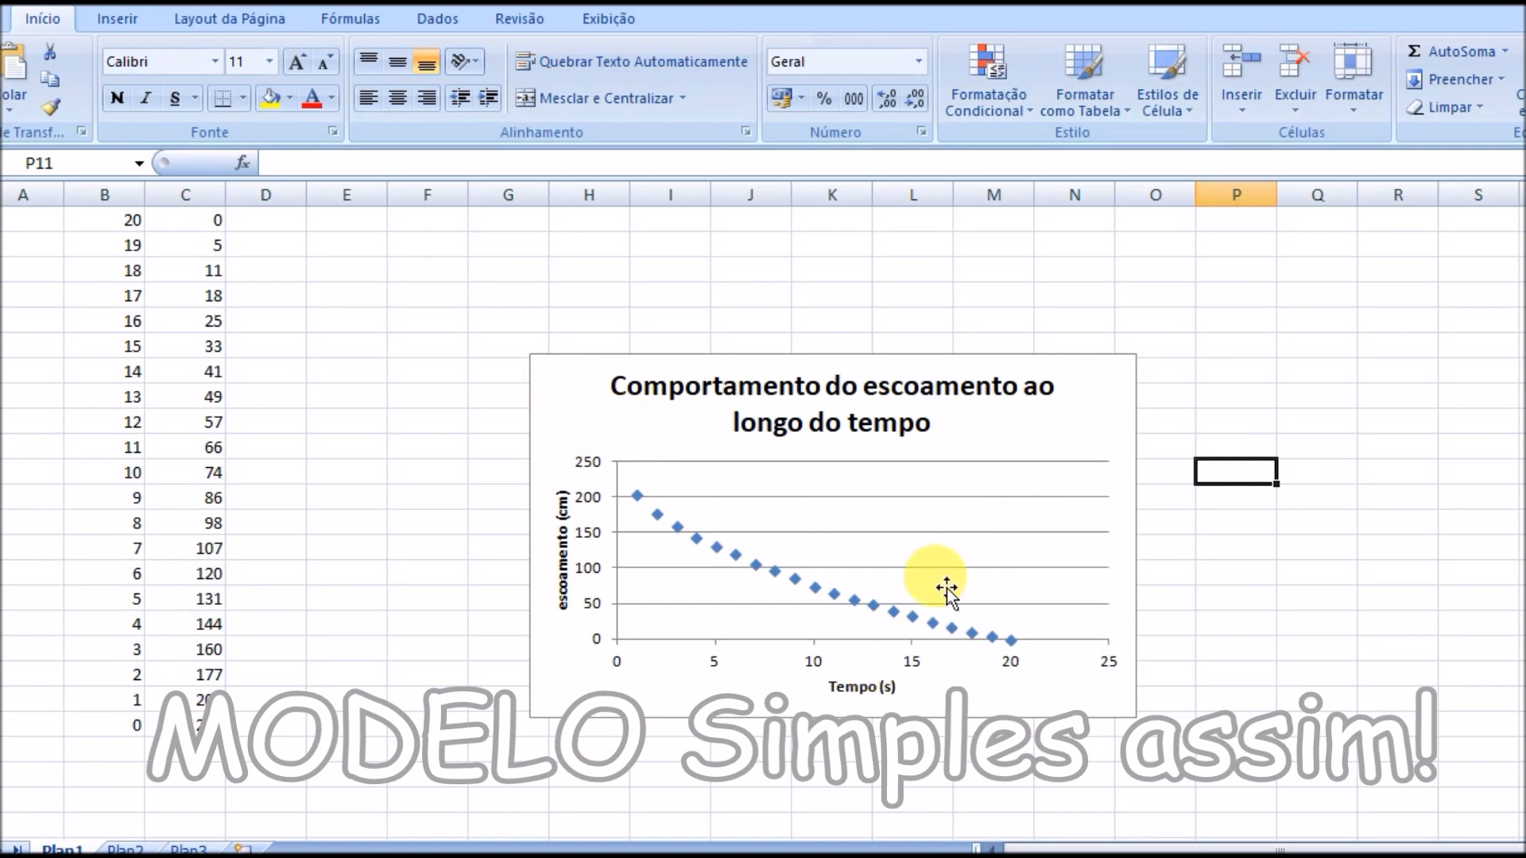
Set the chart area to no fill and apply the first bevel style as its upper 3D bevel.
right_click(1044, 431)
key("Escape")
right_click(1097, 431)
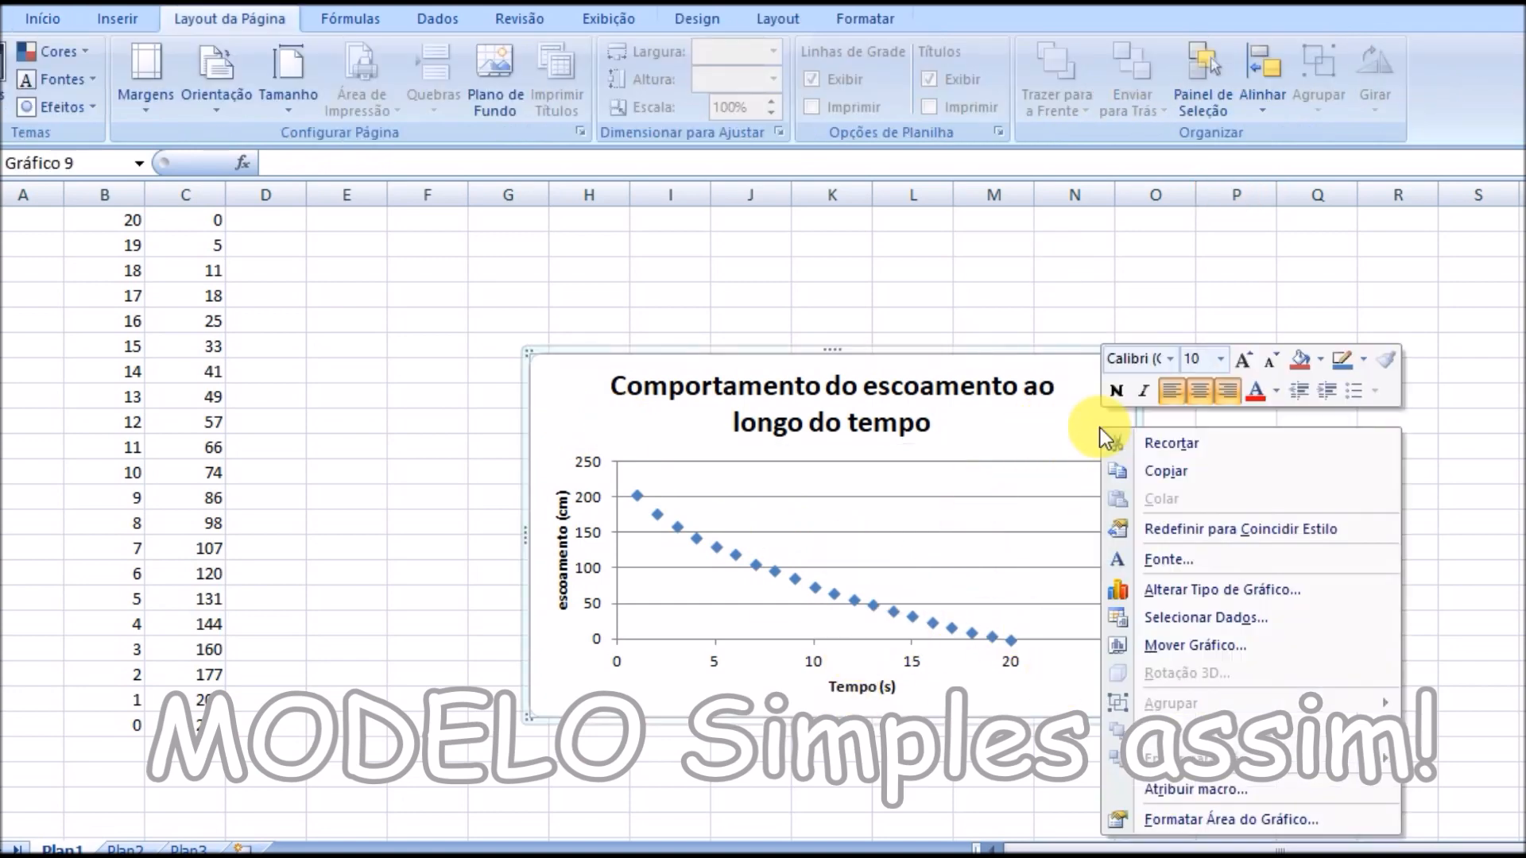
left_click(1216, 822)
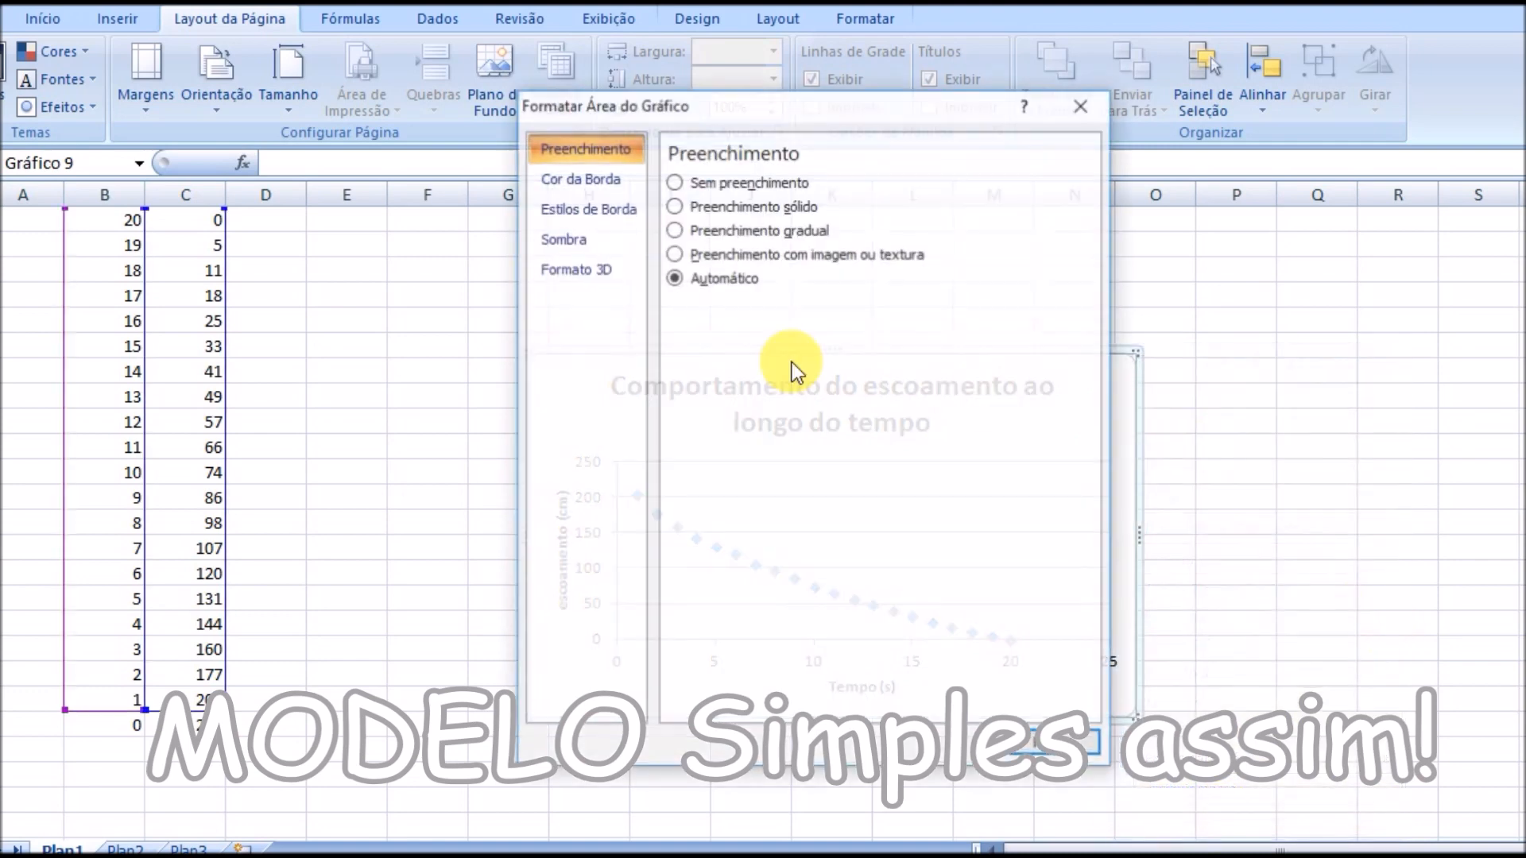
left_click(680, 181)
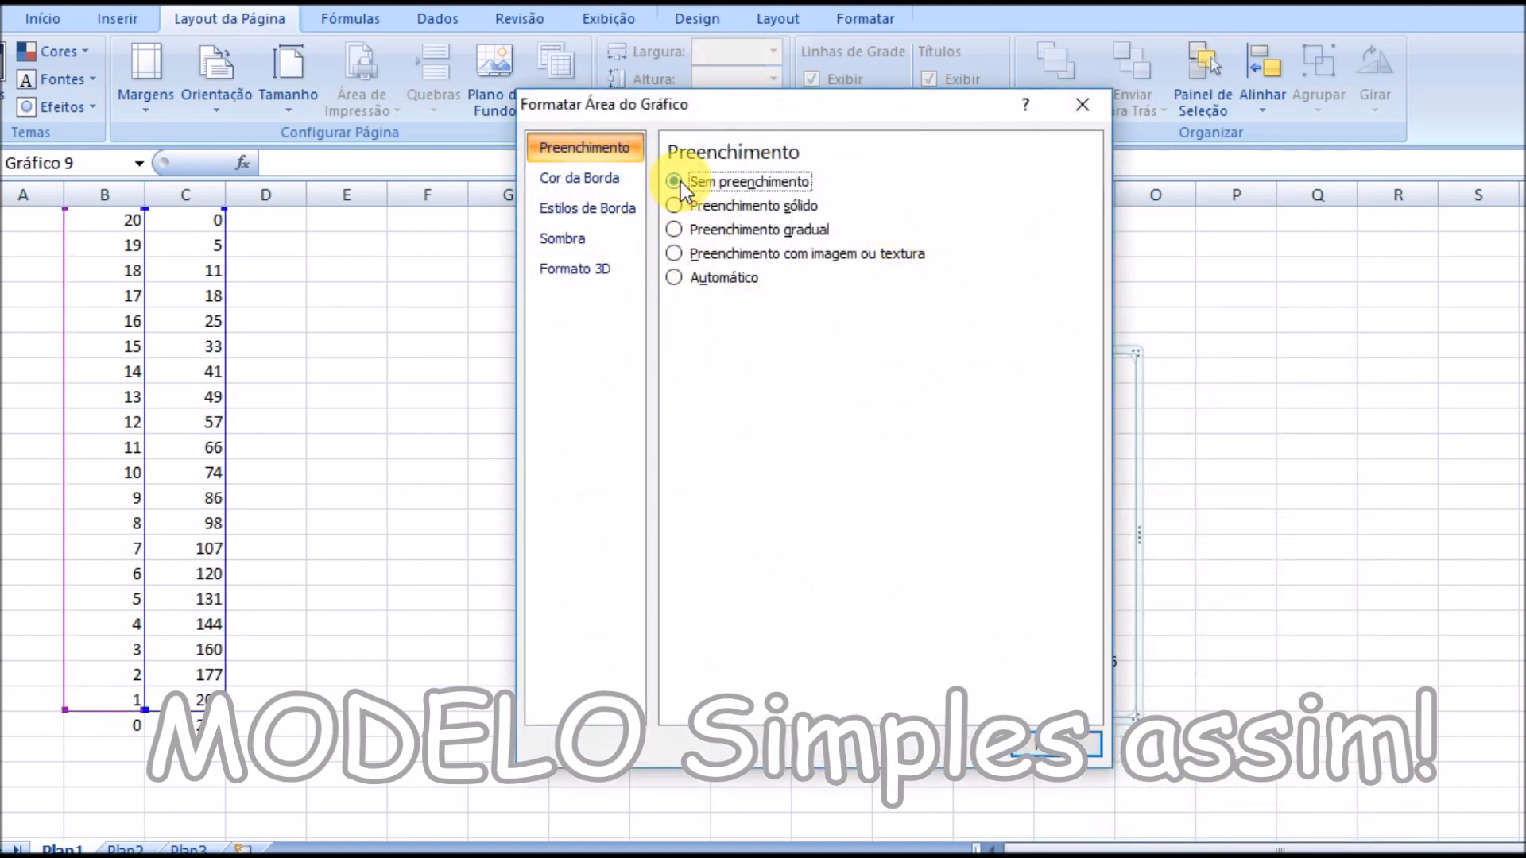
left_click(575, 269)
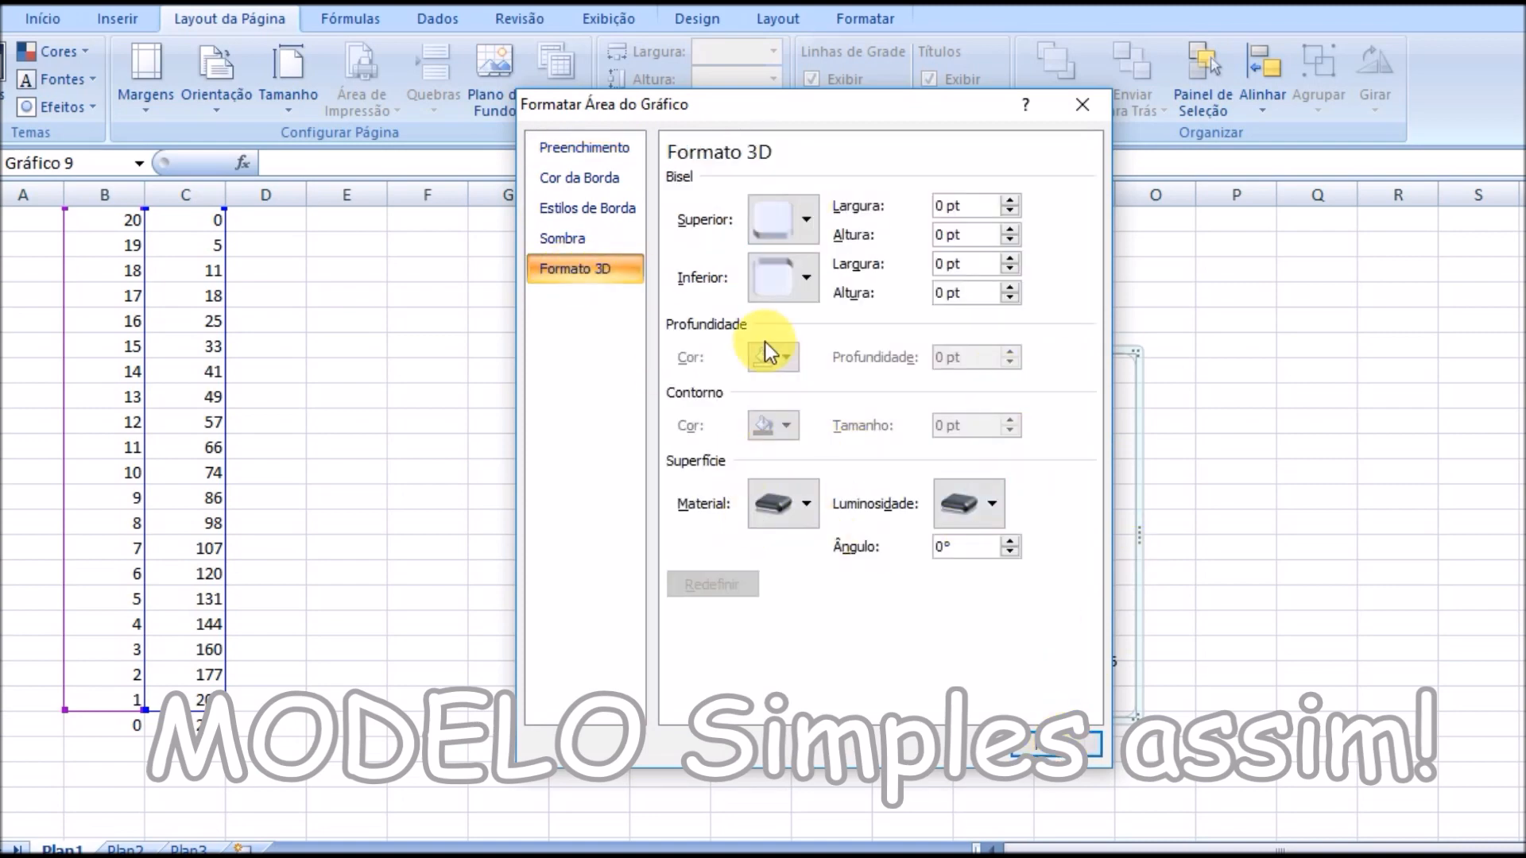
left_click(767, 221)
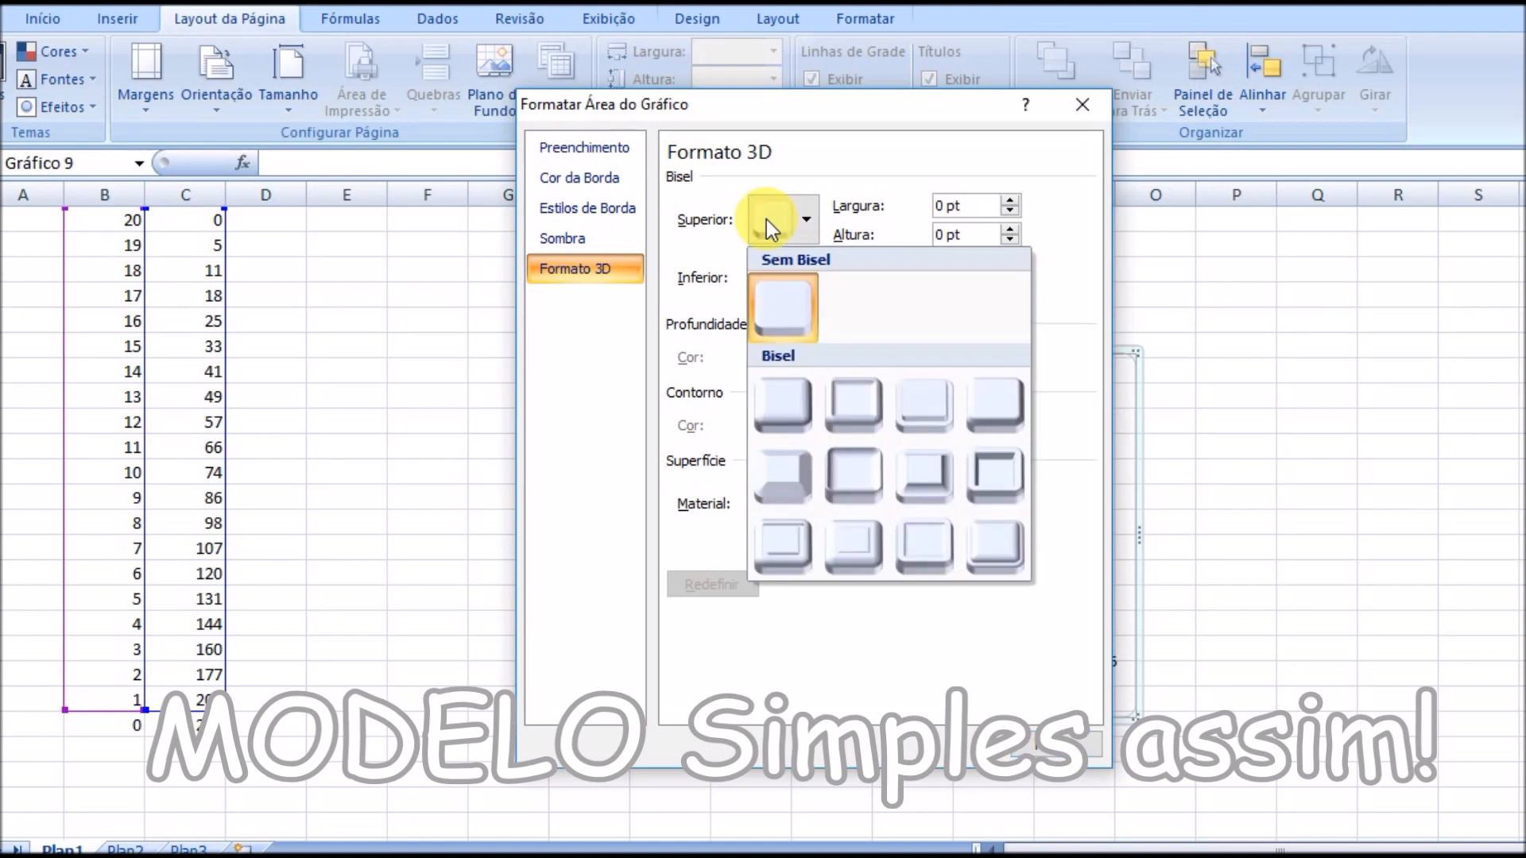
left_click(784, 404)
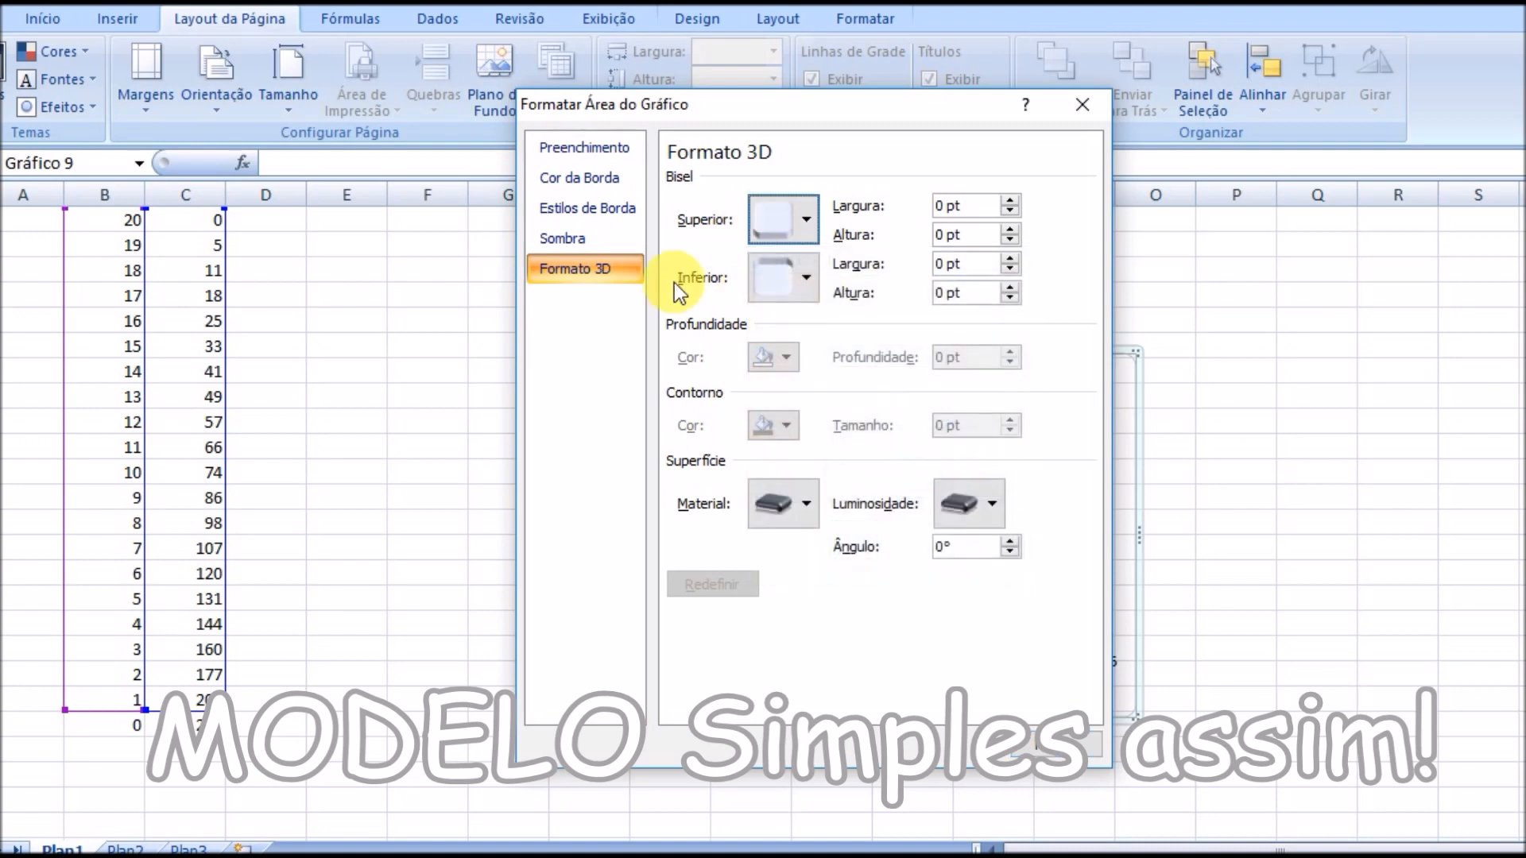
Look through the chart area's border options, give the area a gradient fill, and close its formatting.
left_click(606, 216)
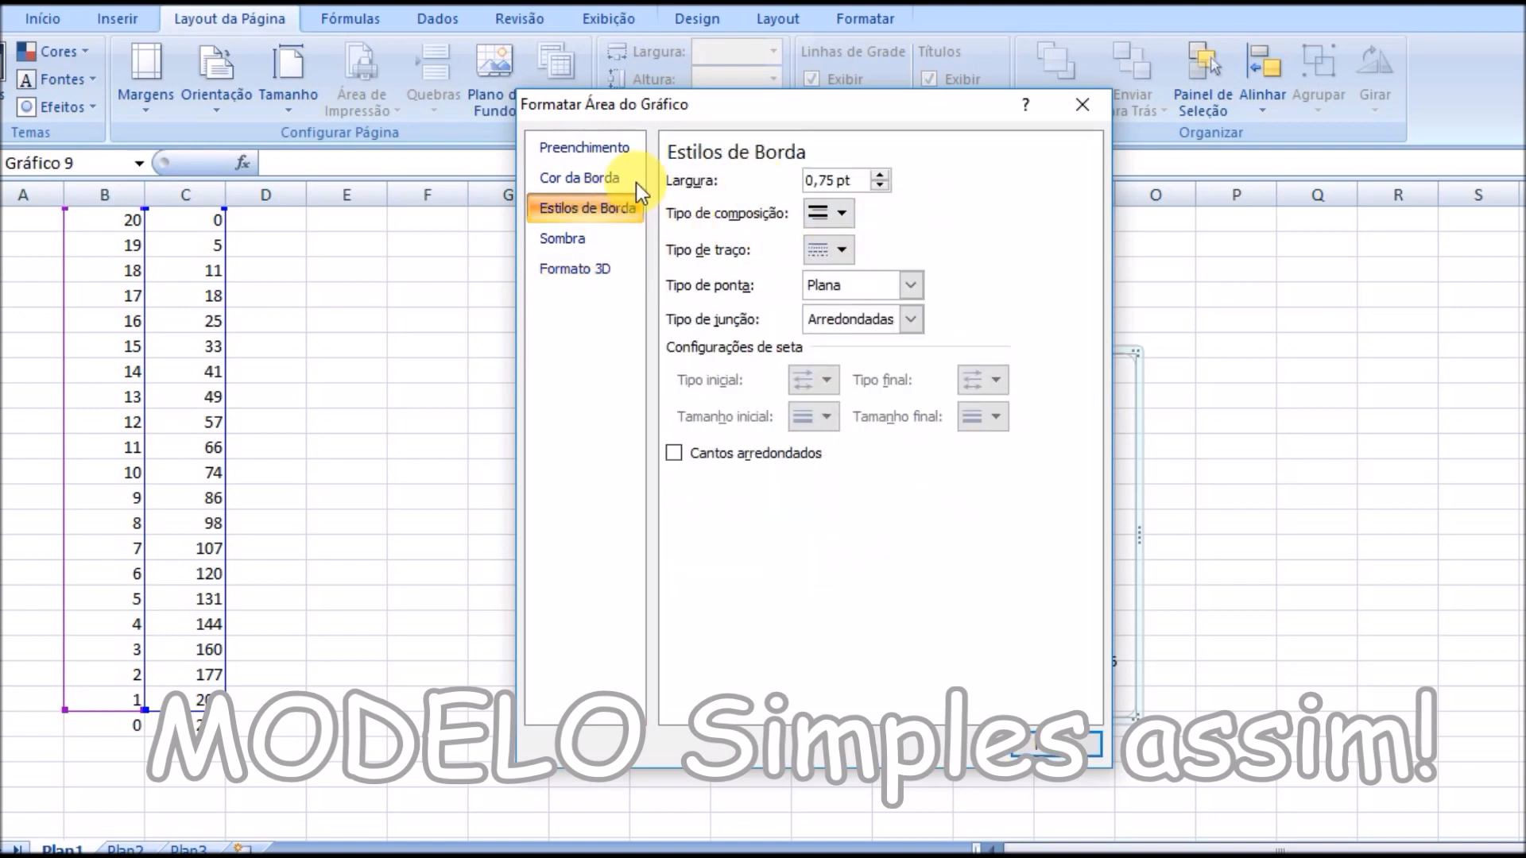
left_click(596, 180)
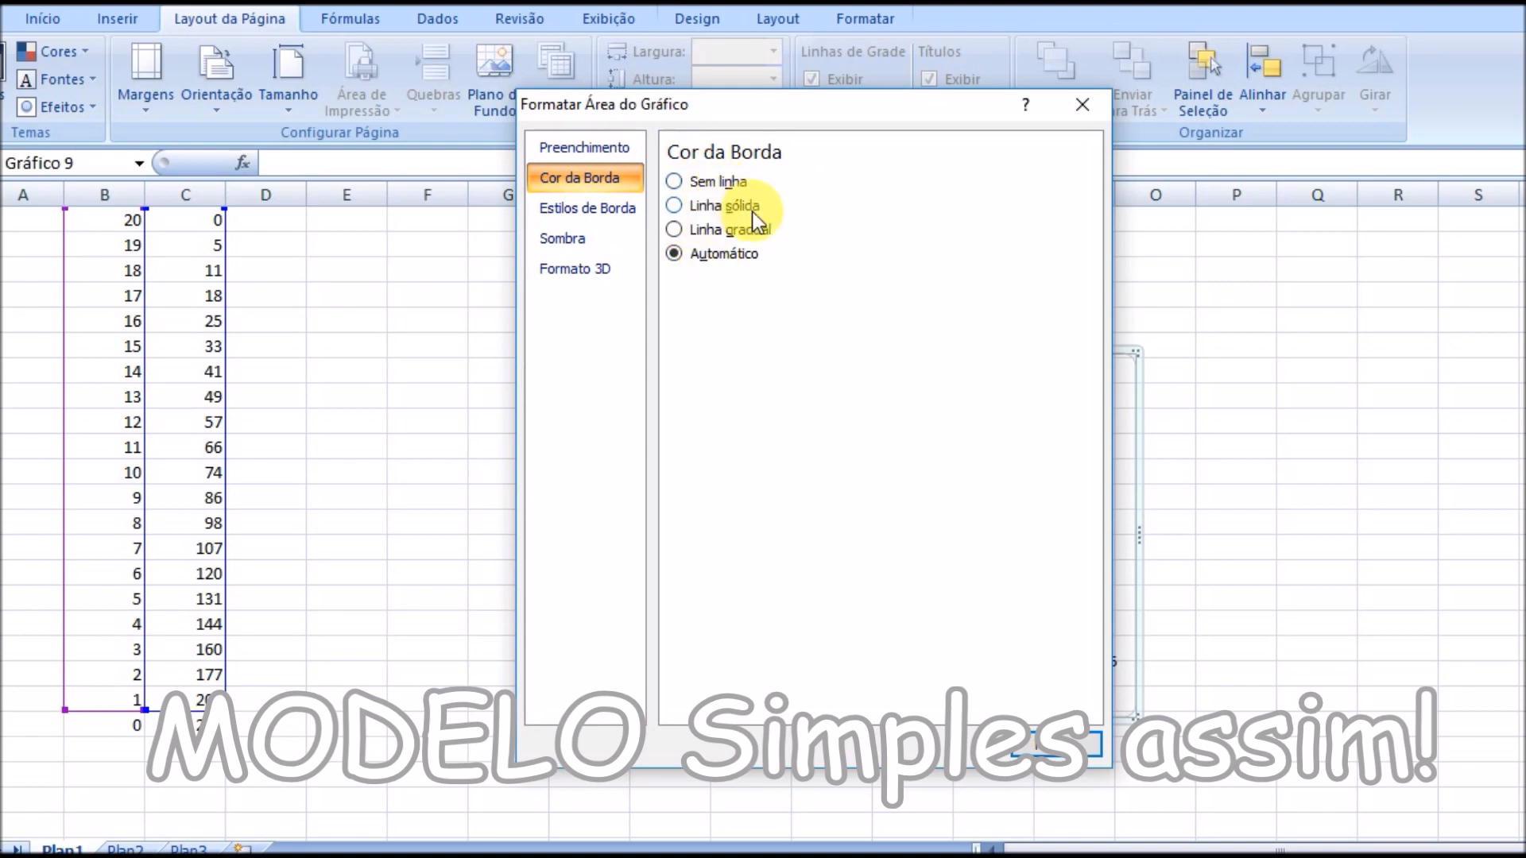
left_click(584, 148)
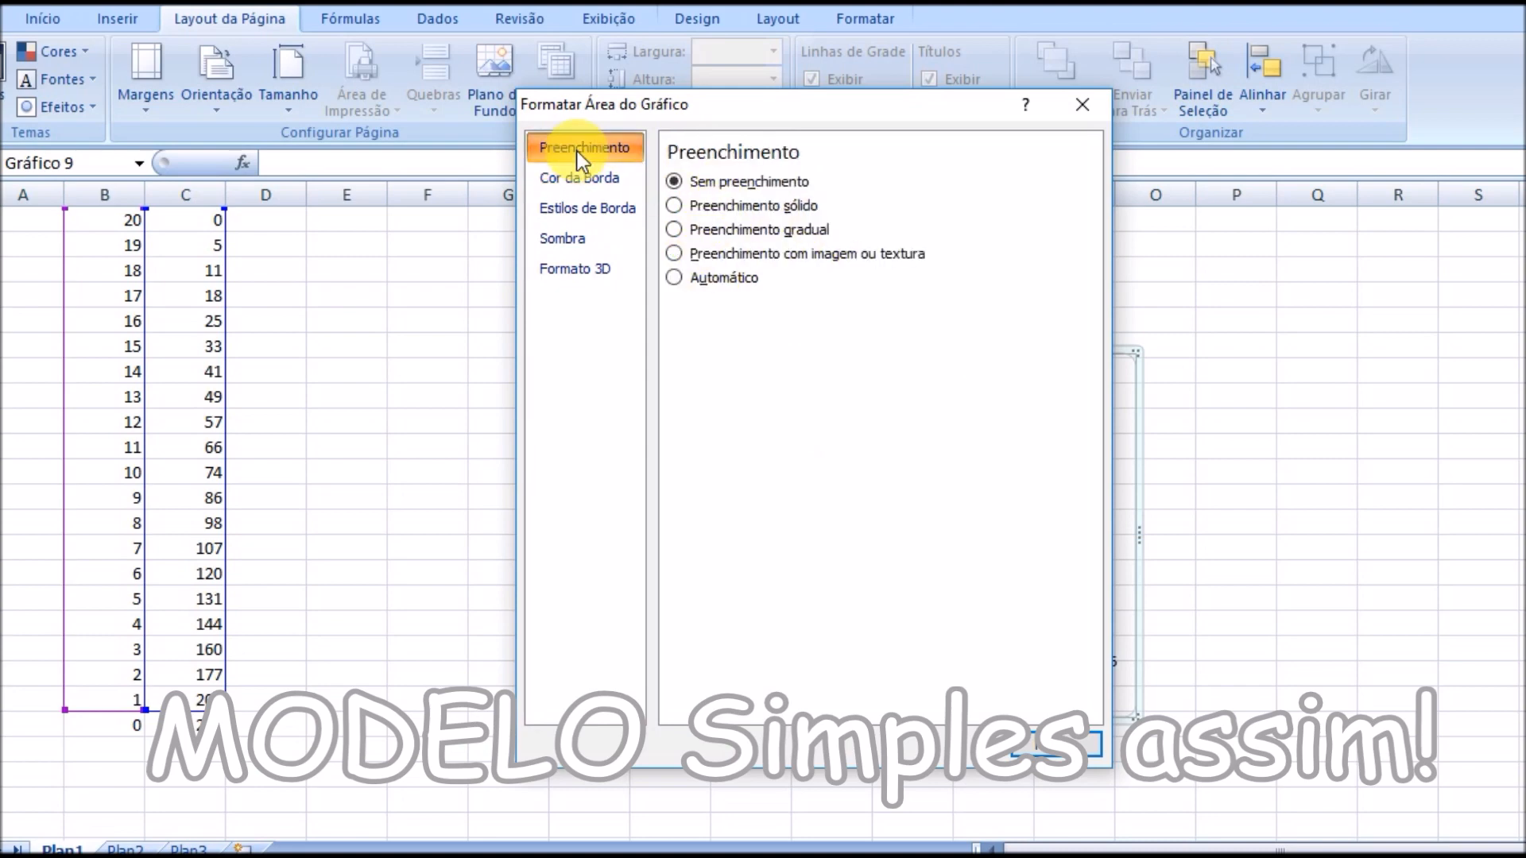
left_click(675, 230)
left_click(855, 502)
mouse_move(856, 503)
left_mouse_down()
mouse_move(885, 508)
mouse_move(842, 515)
left_mouse_up()
left_click(1050, 745)
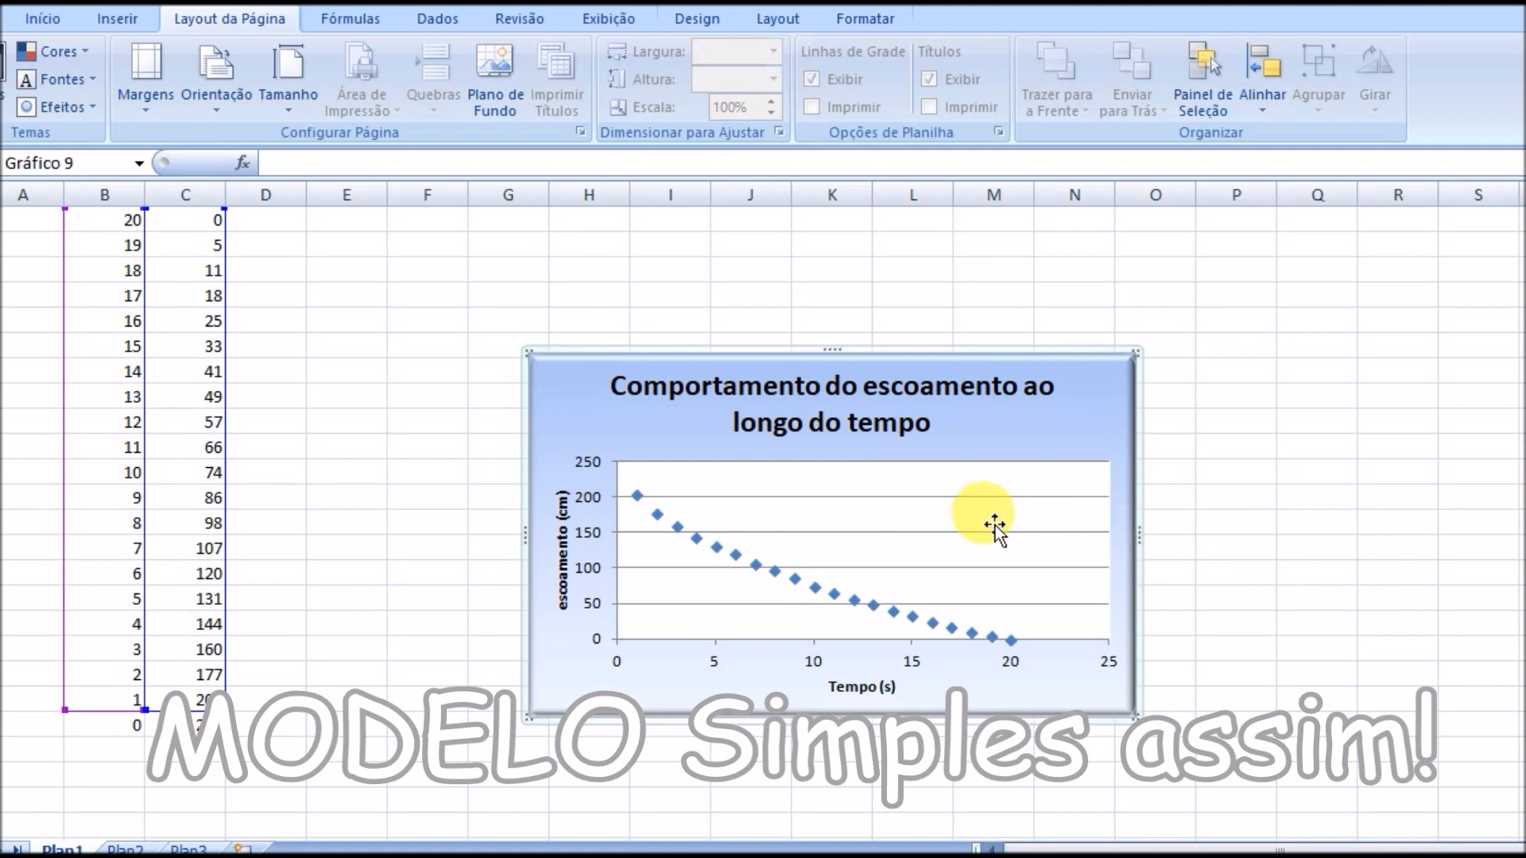
Apply a solid fill to the chart's plot area.
right_click(976, 526)
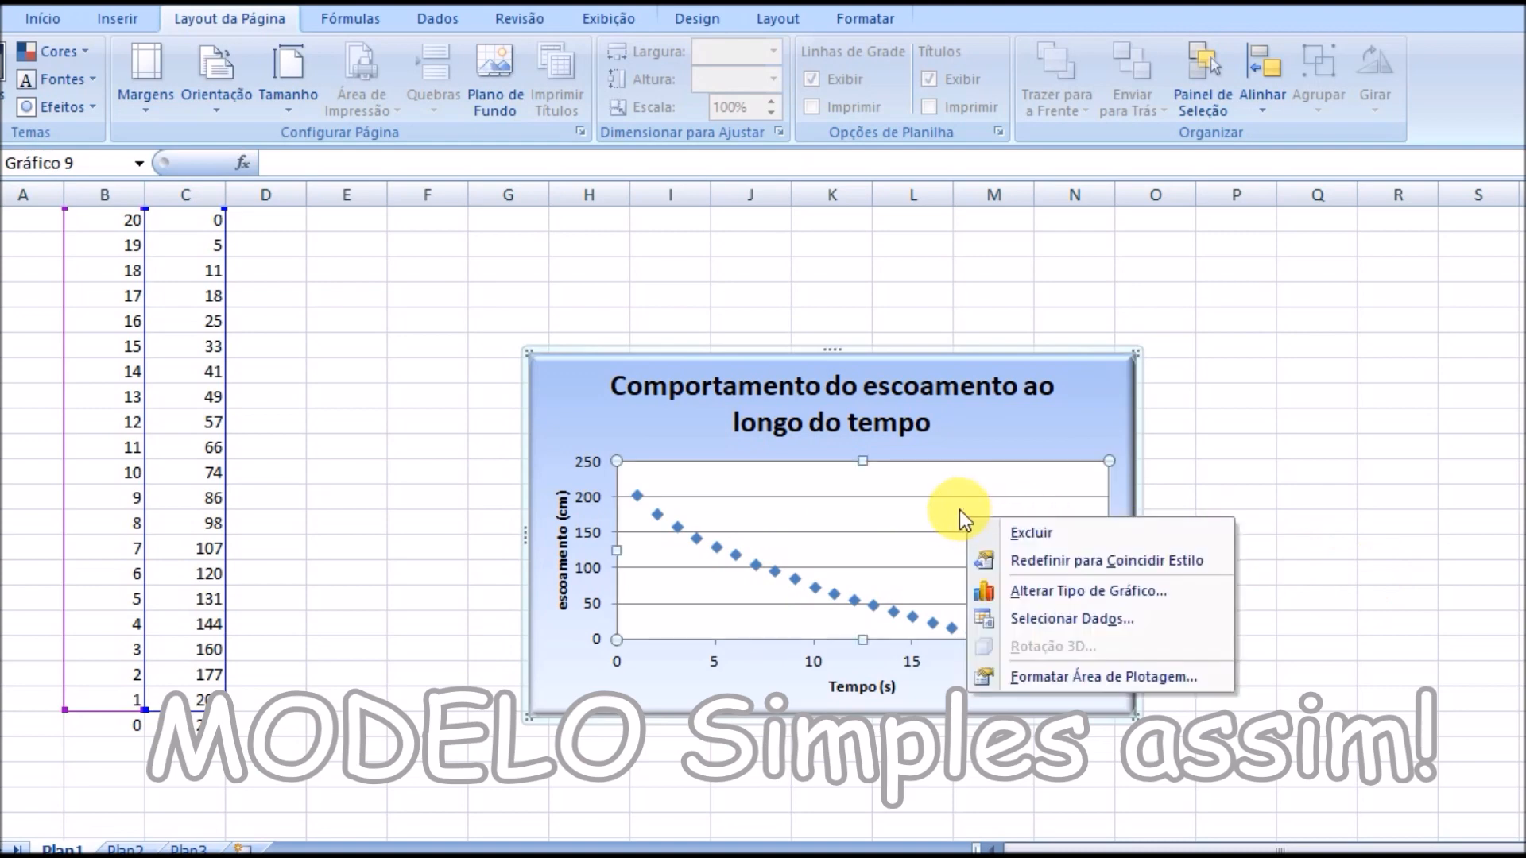
left_click(1070, 680)
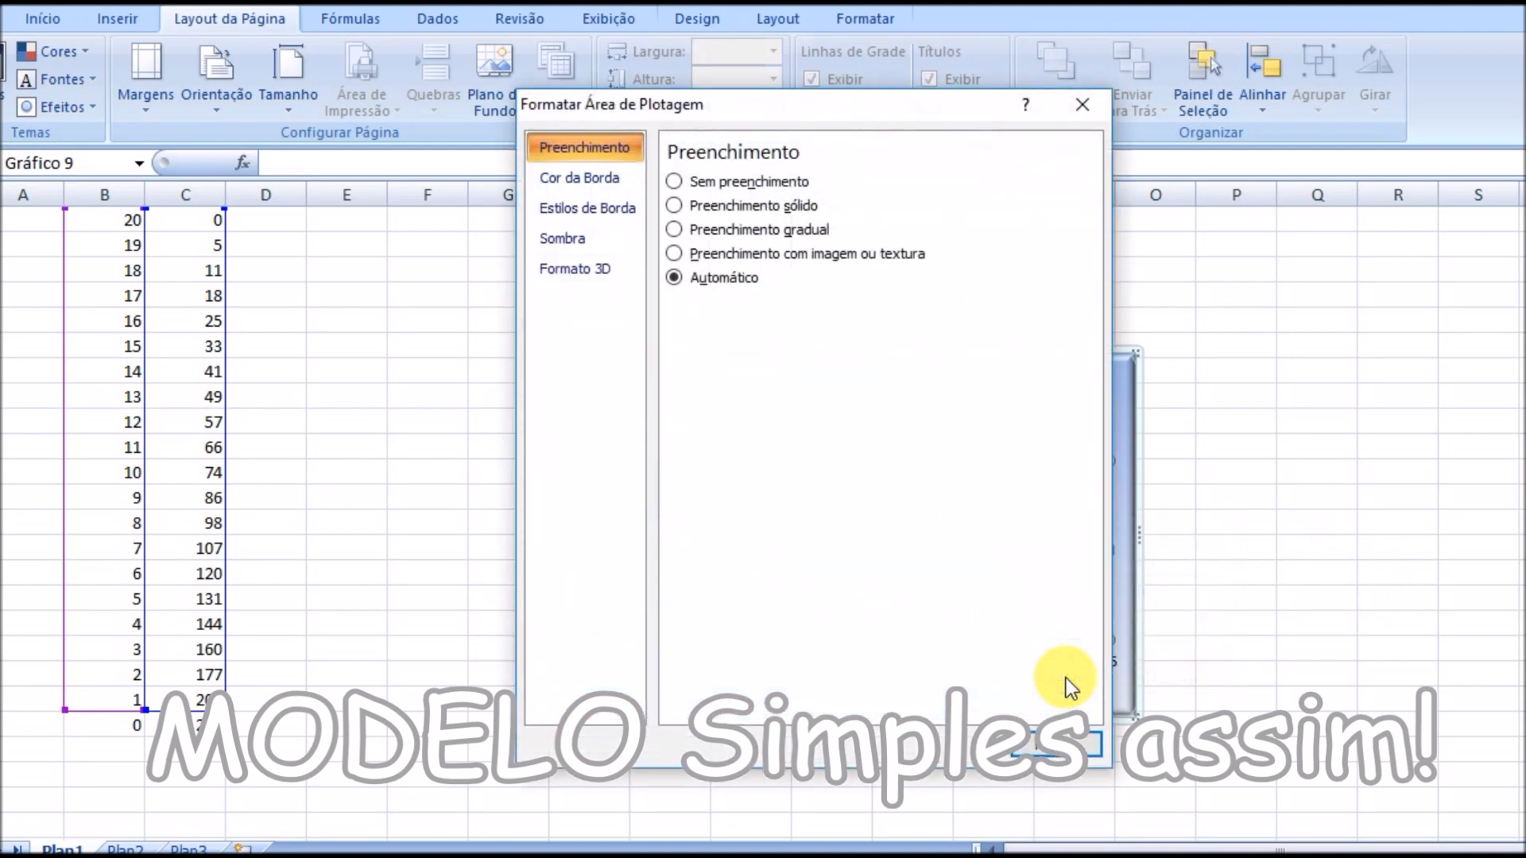
left_click(675, 207)
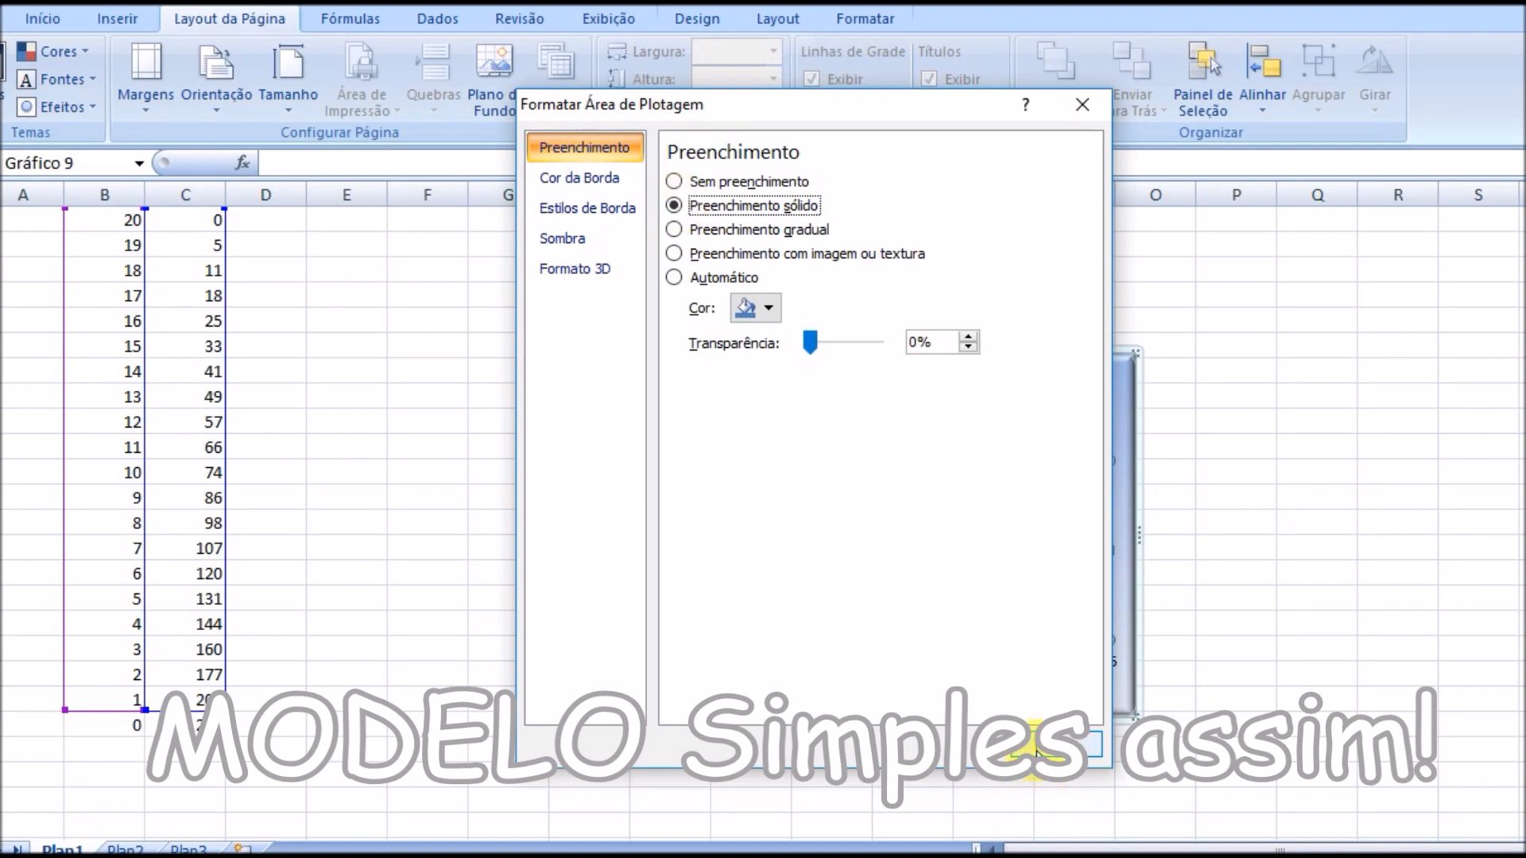
left_click(1056, 745)
Change the plot area's solid fill to the standard light green and deselect the chart.
right_click(893, 579)
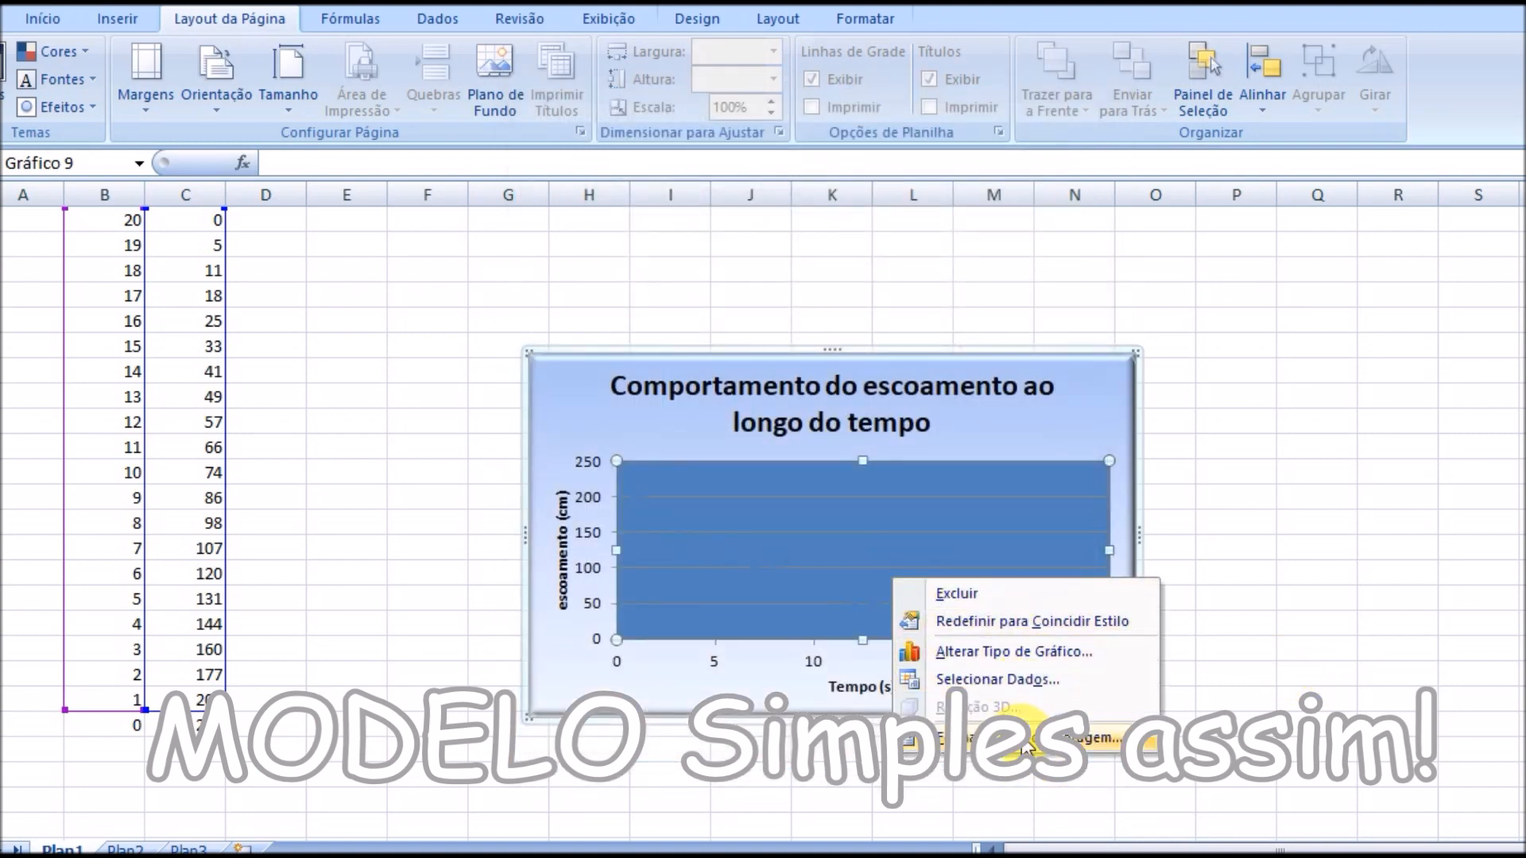
left_click(1023, 739)
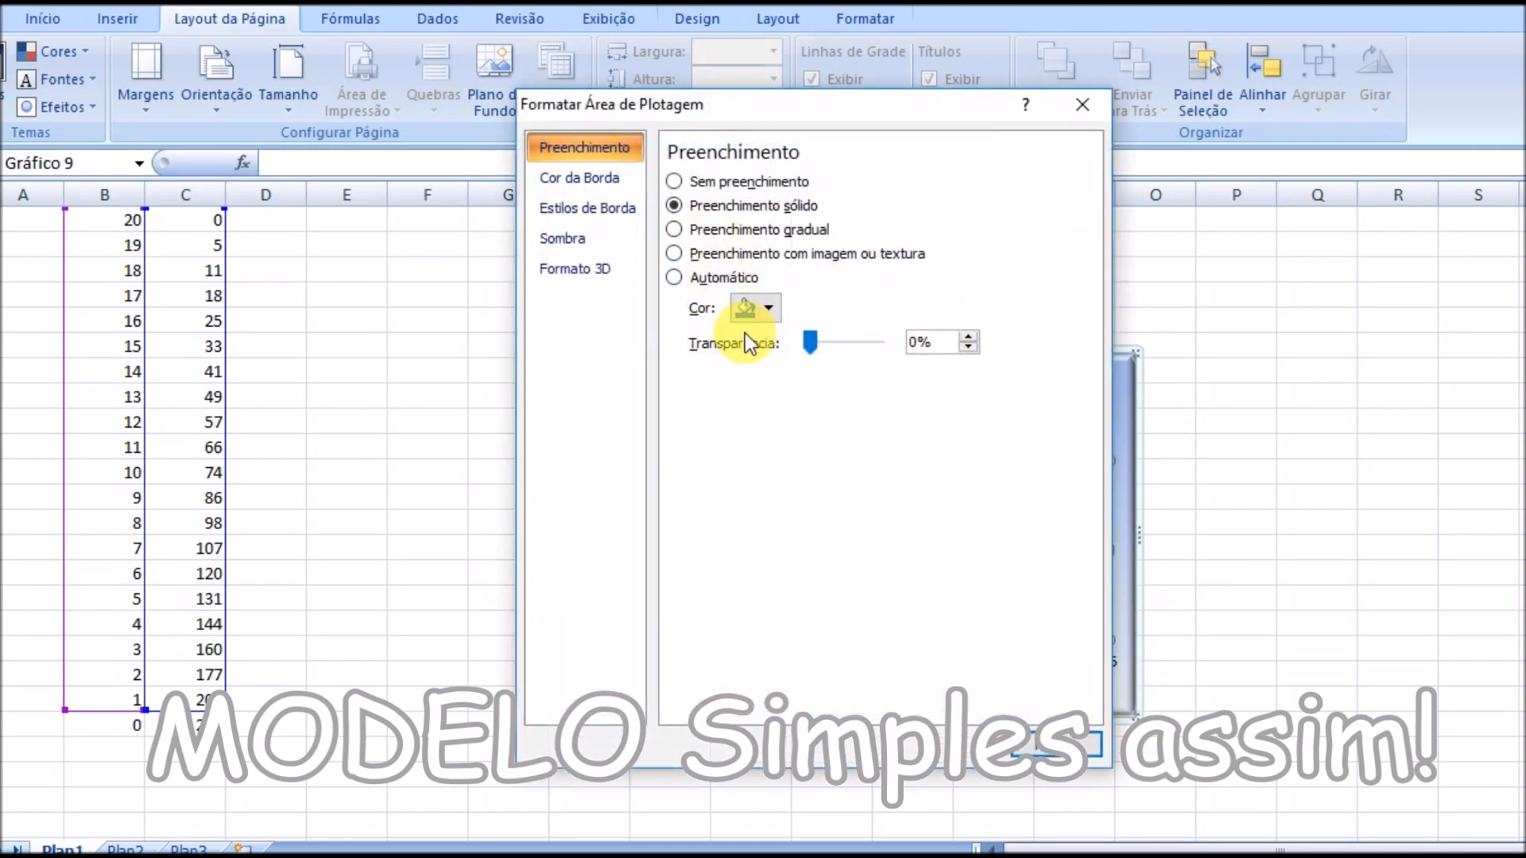
left_click(767, 310)
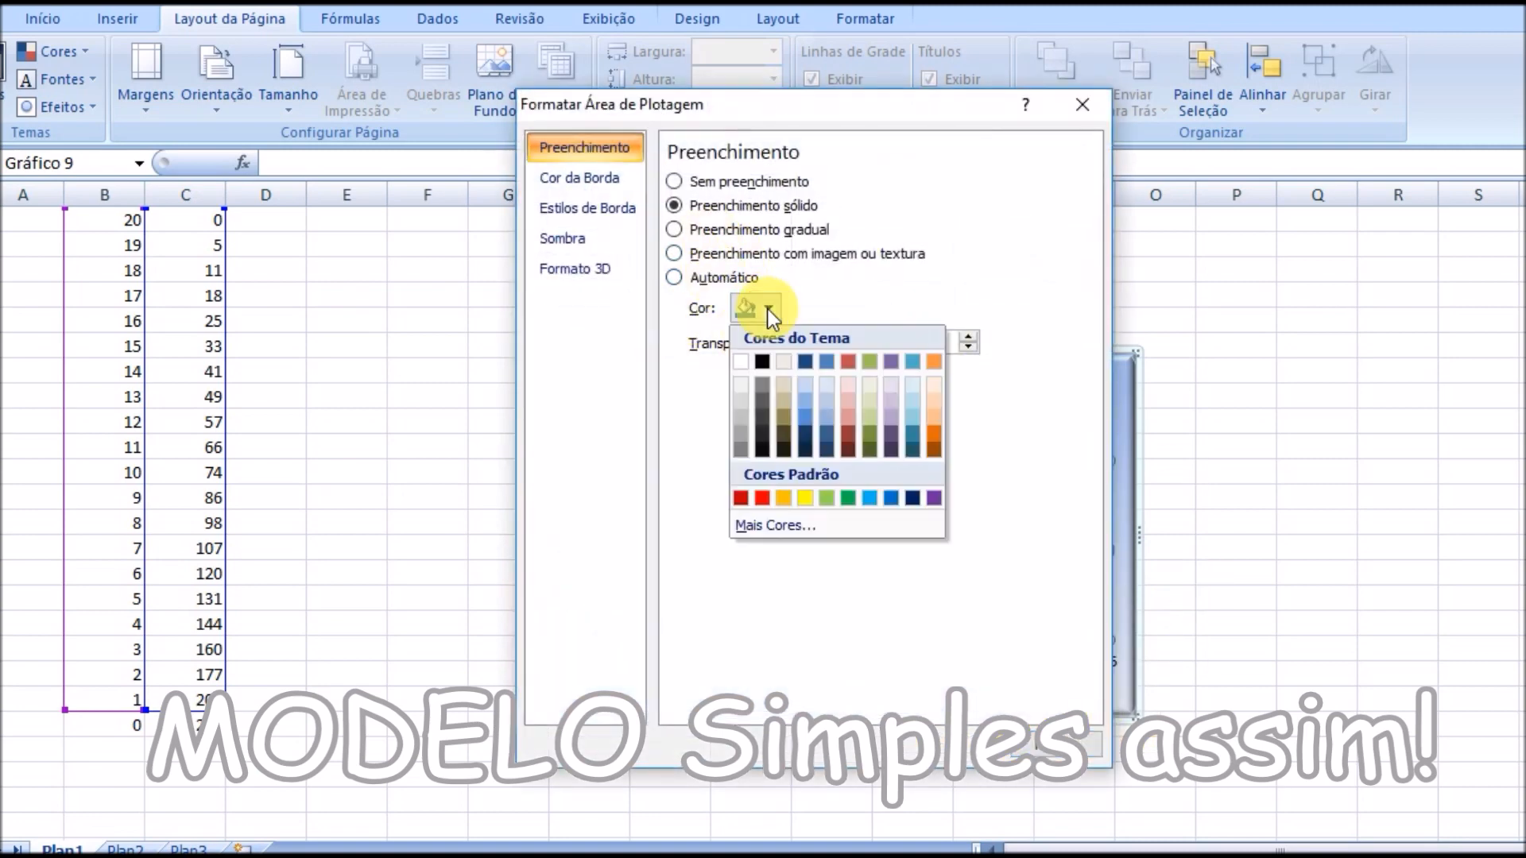
left_click(827, 501)
left_click(1065, 740)
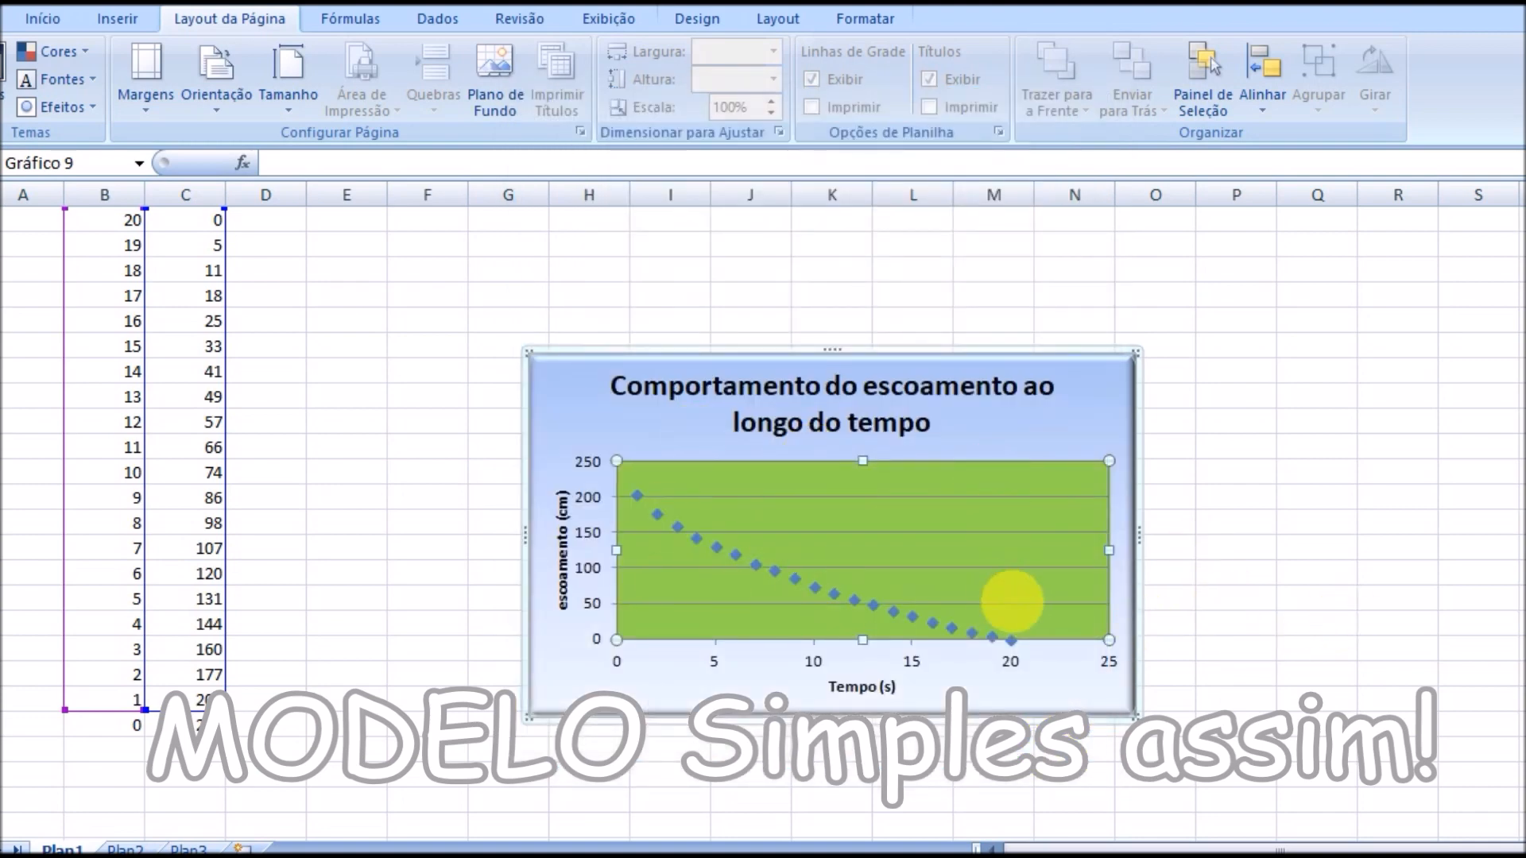
left_click(1202, 596)
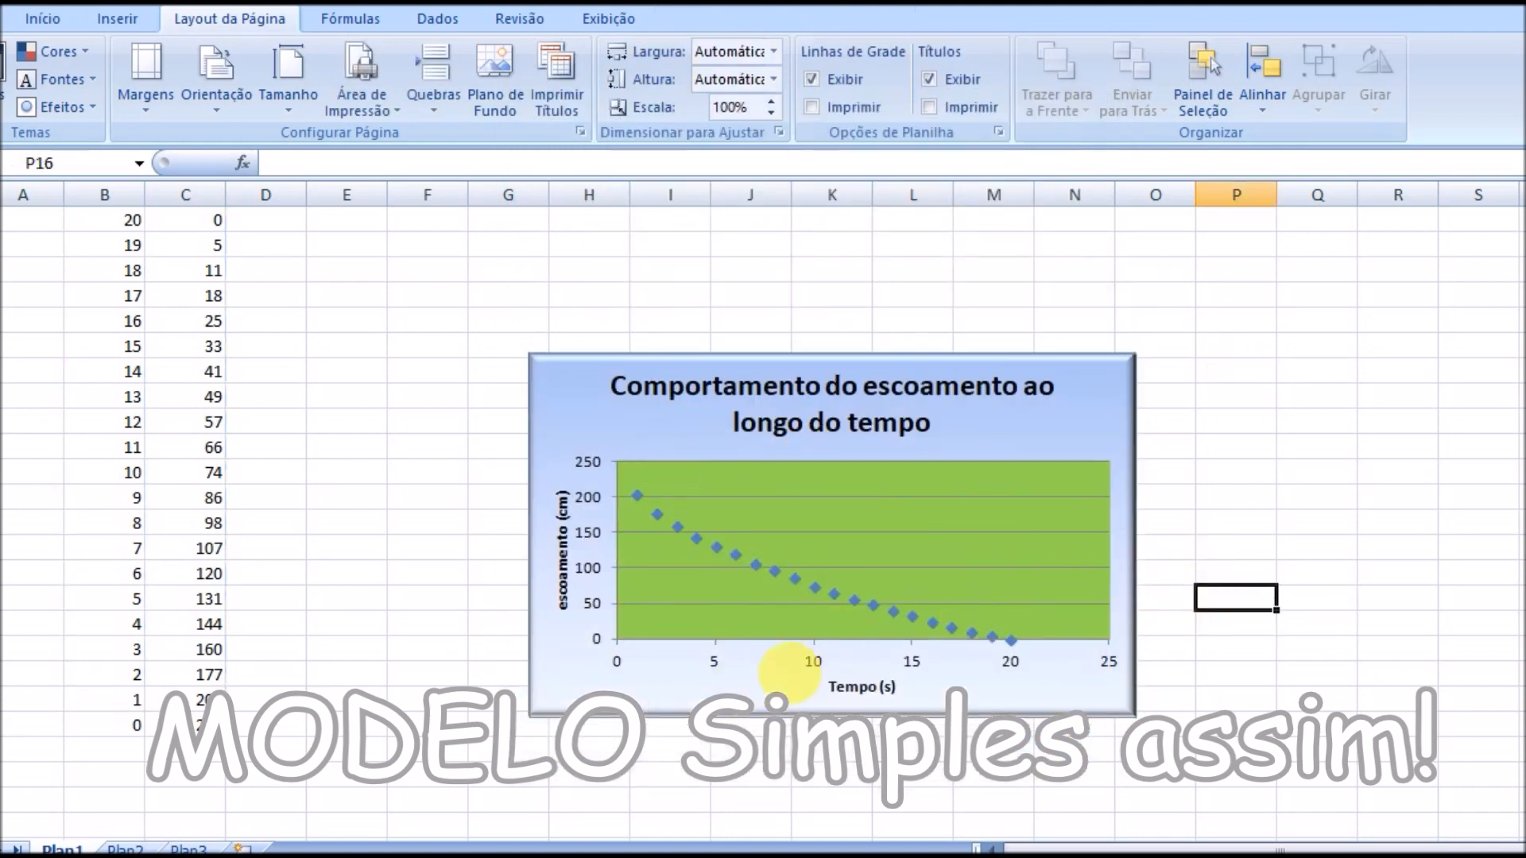
Add a trendline to the scatter series, try the logarithmic type, and settle on polynomial of order 2.
left_click(527, 359)
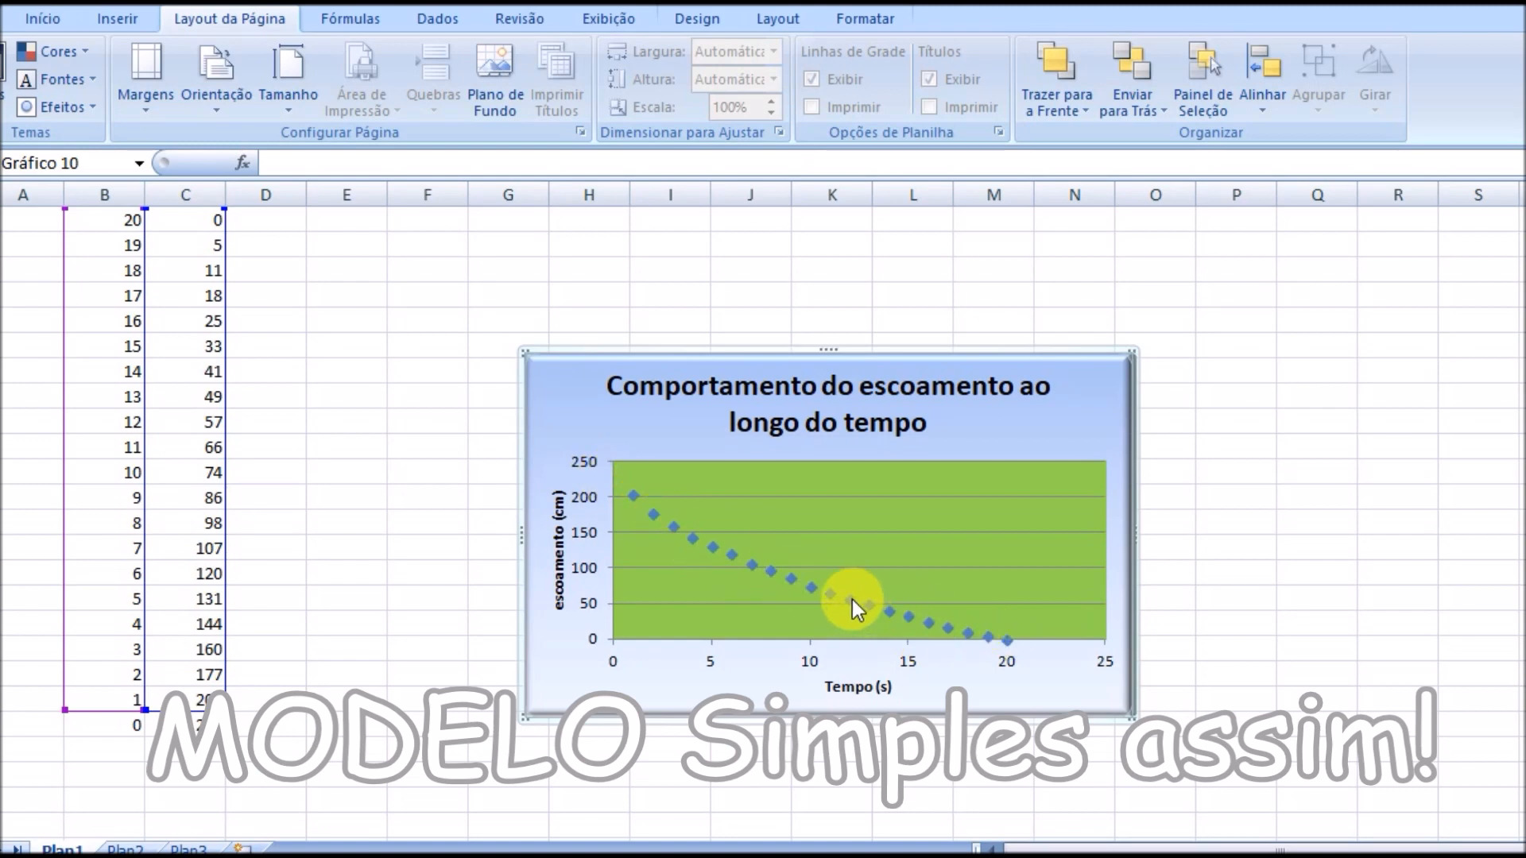
mouse_move(852, 600)
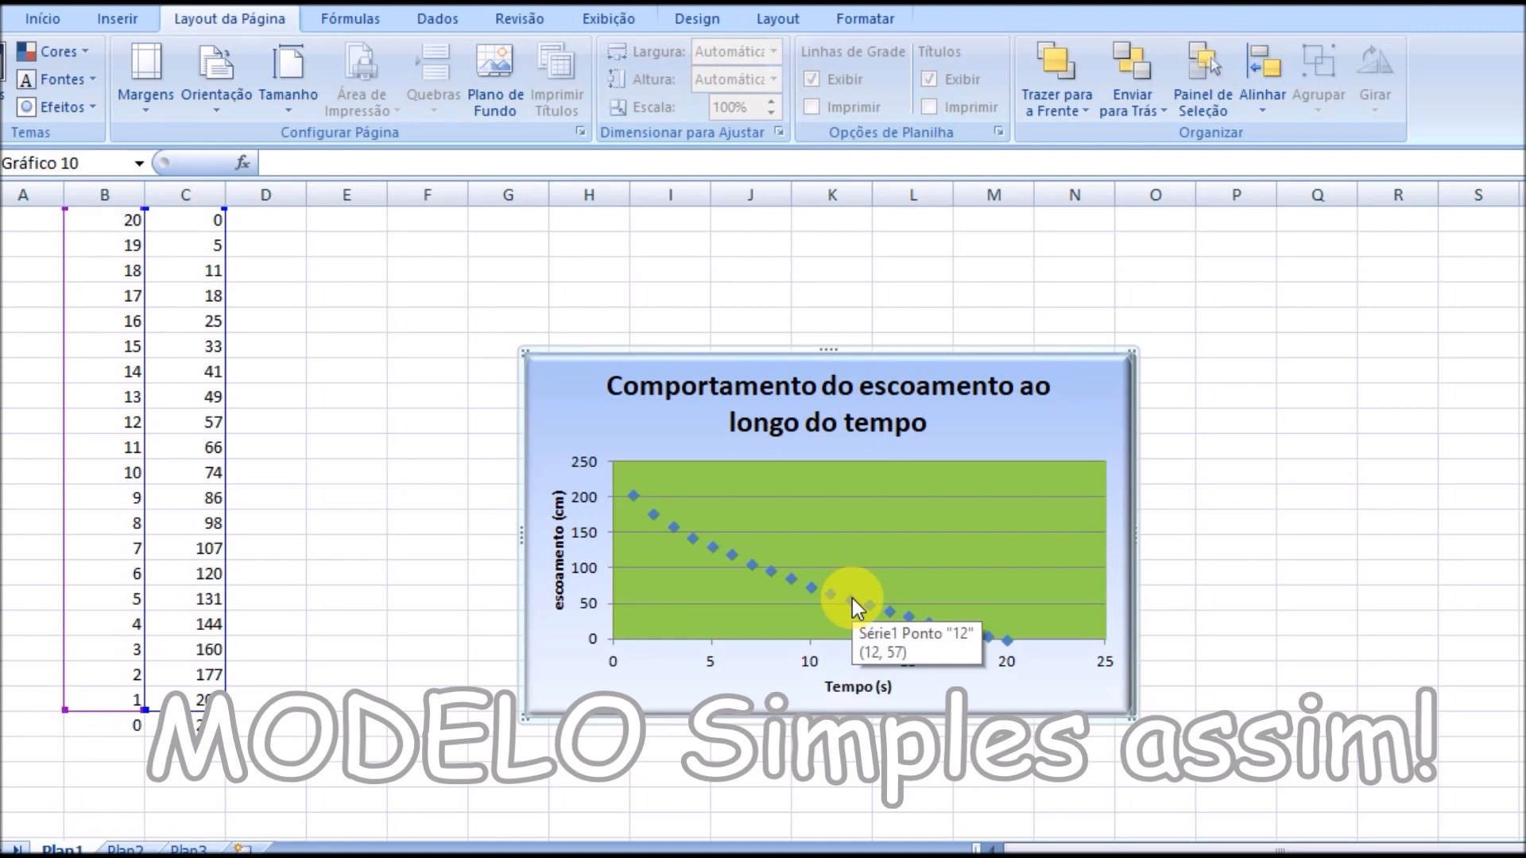
right_click(855, 605)
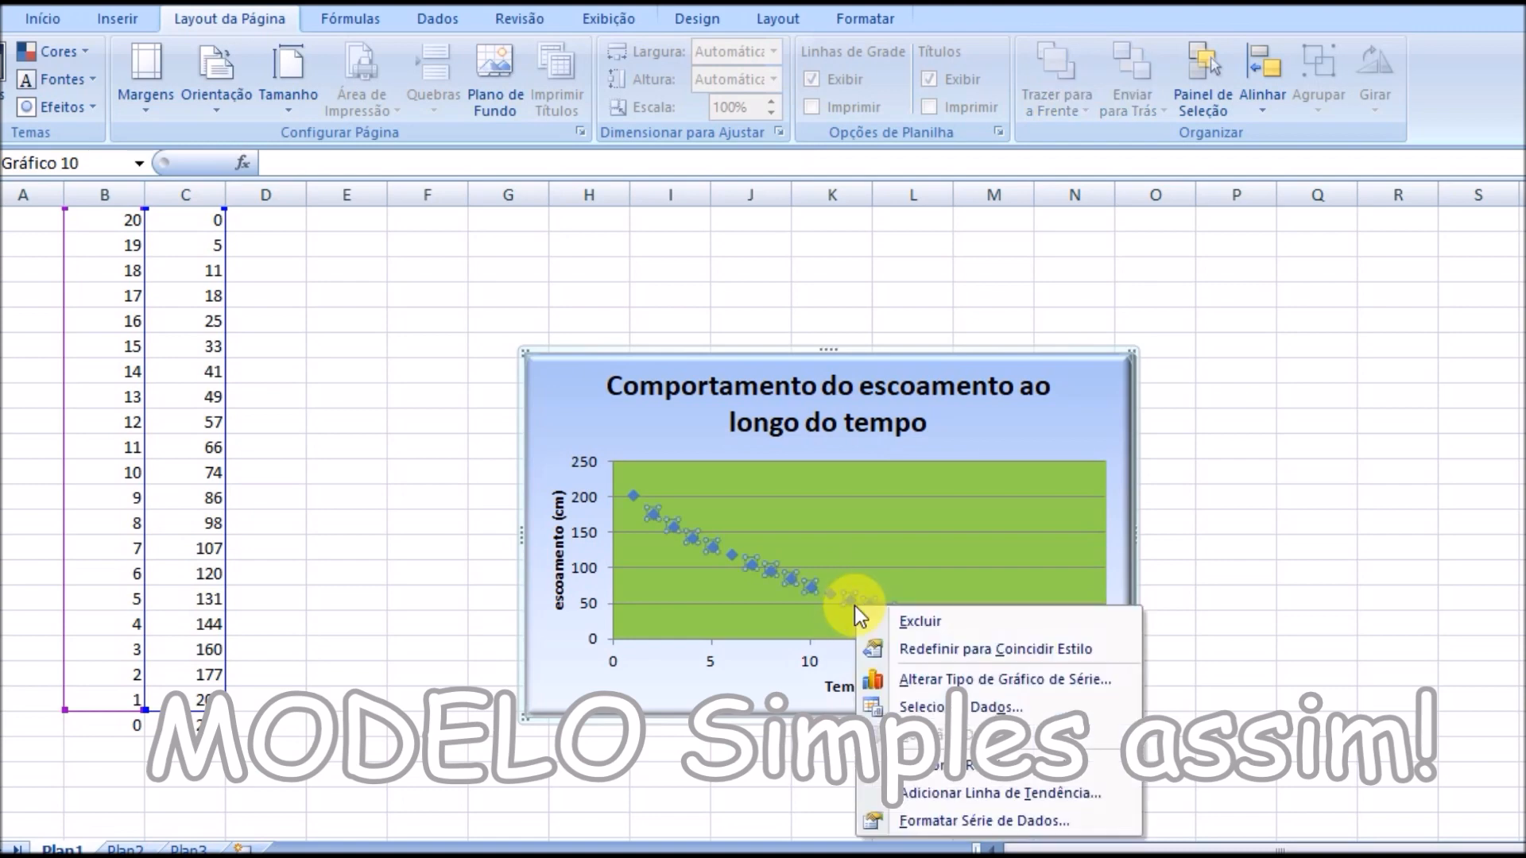
left_click(989, 795)
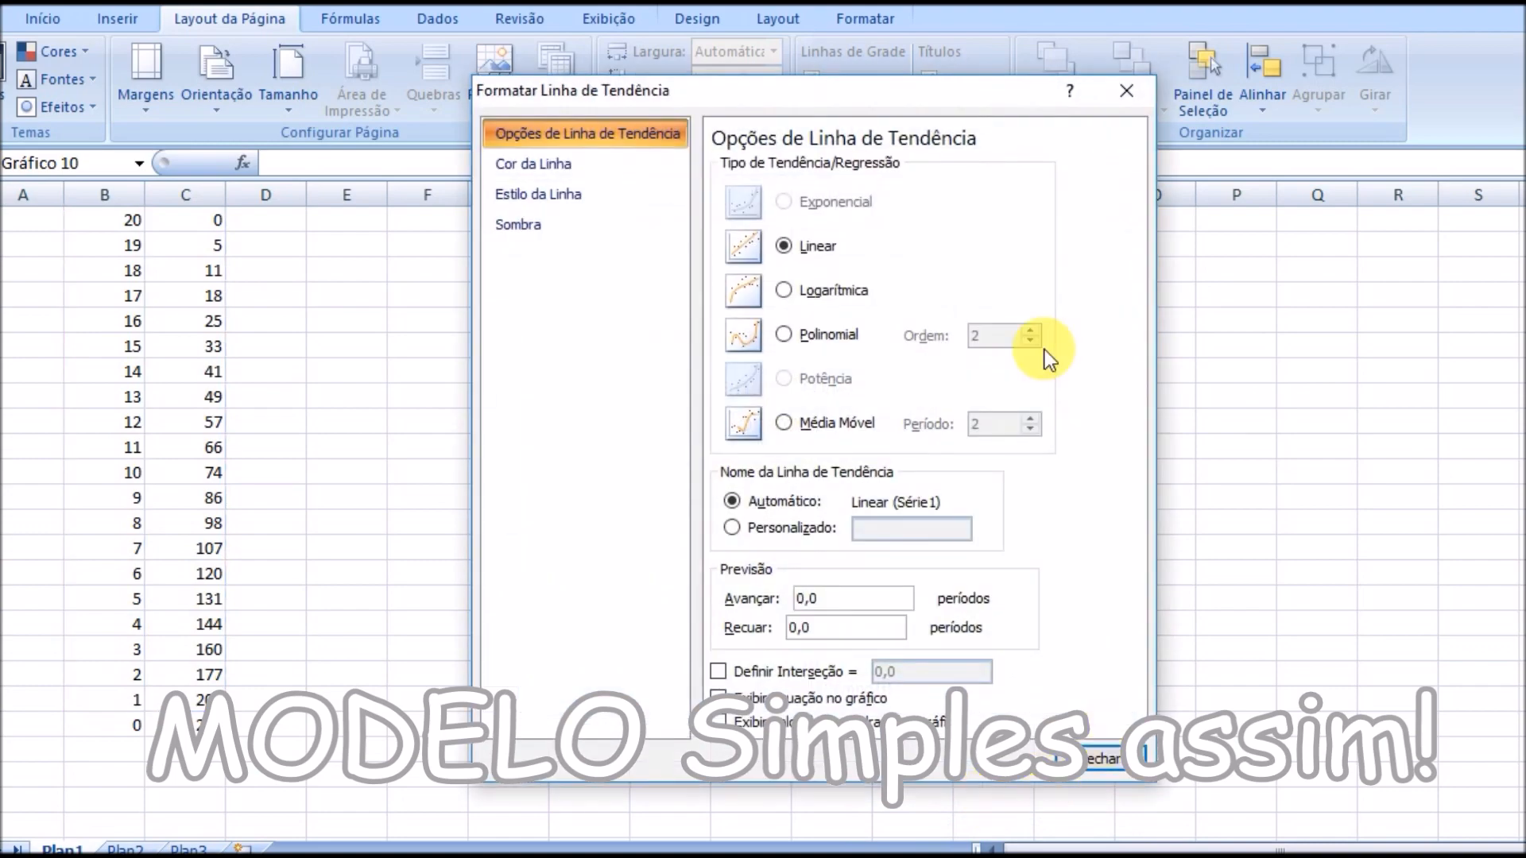
left_click_drag(861, 99, 1386, 35)
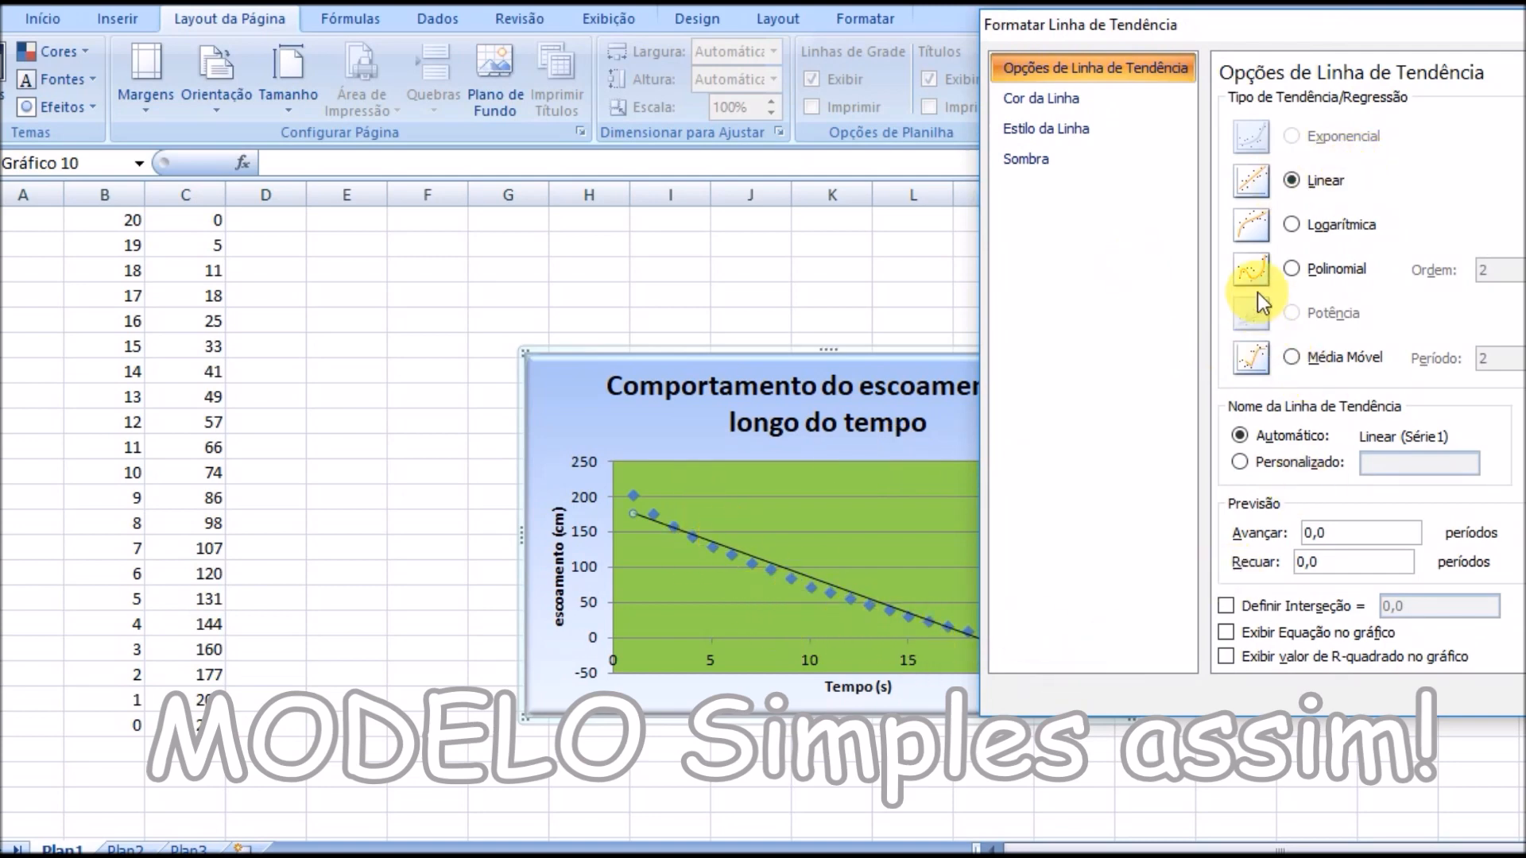
left_click(1293, 225)
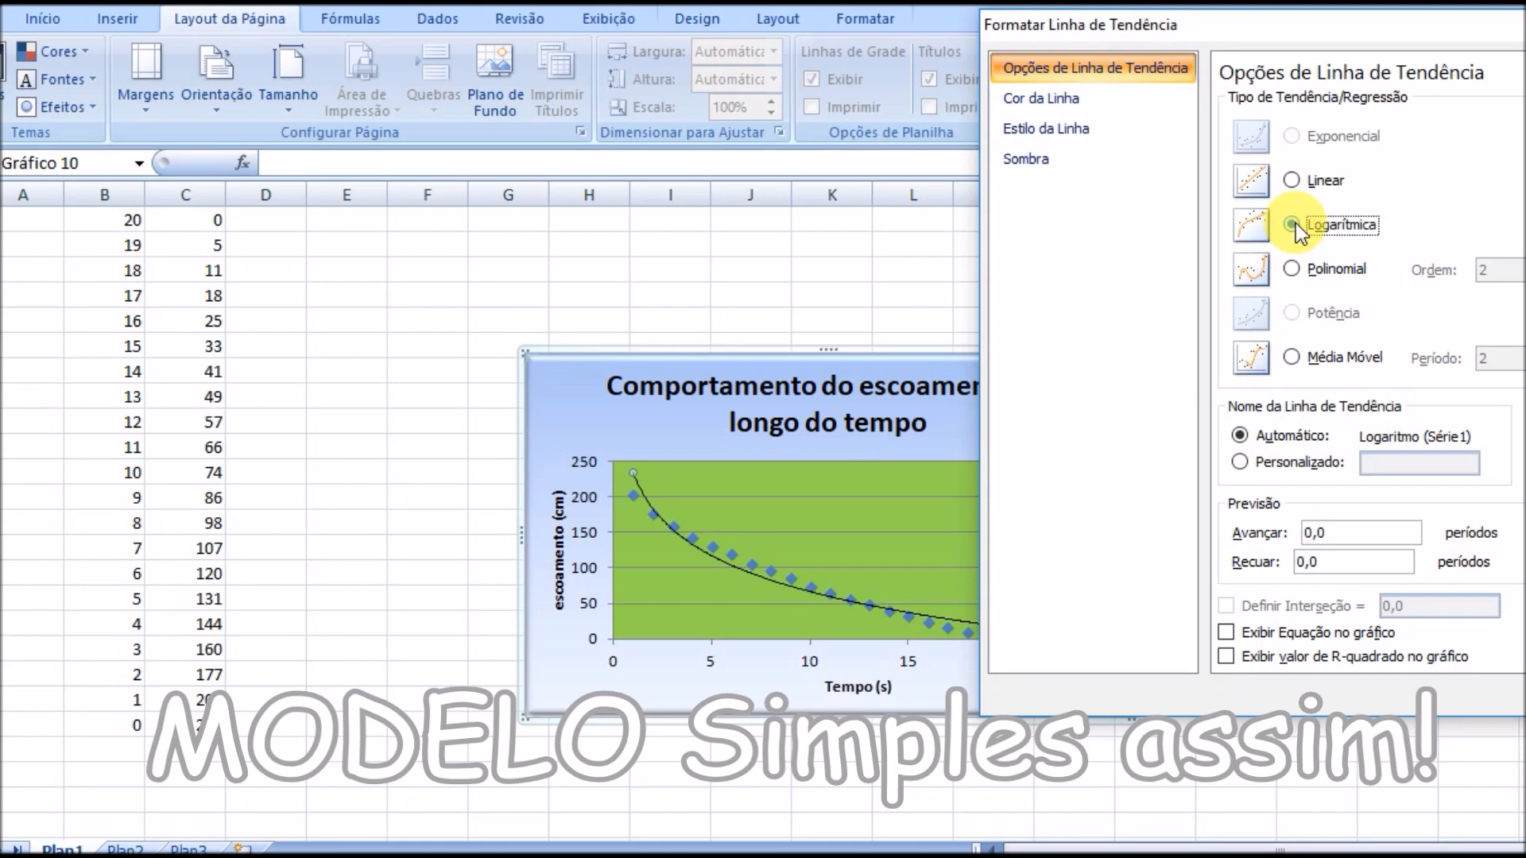
left_click(1293, 270)
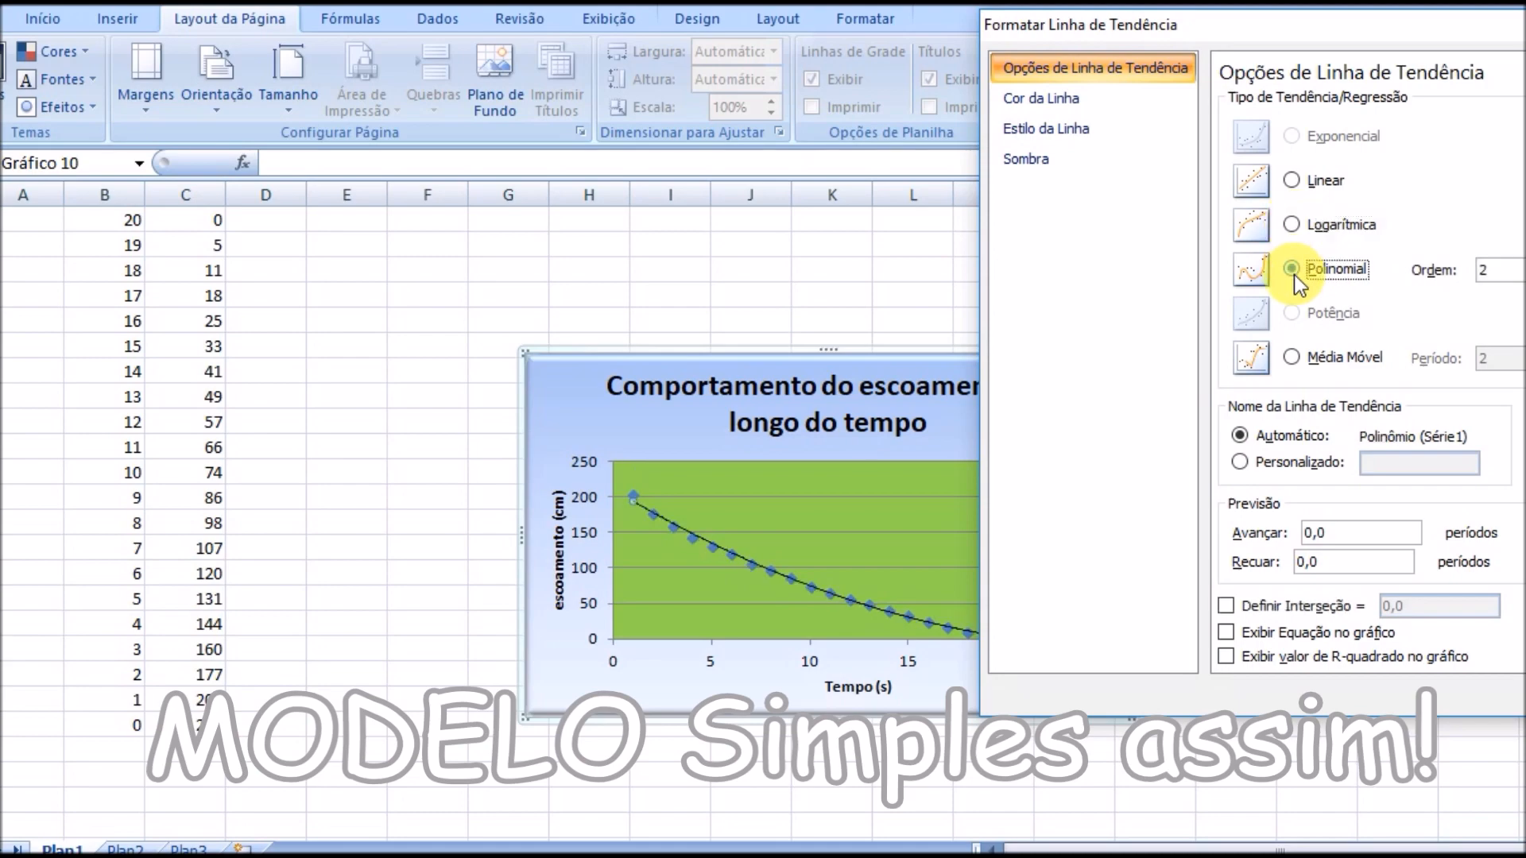
Display the trendline's equation and R-squared value on the chart and move their label into the empty area above the curve.
left_click_drag(1373, 31, 415, 127)
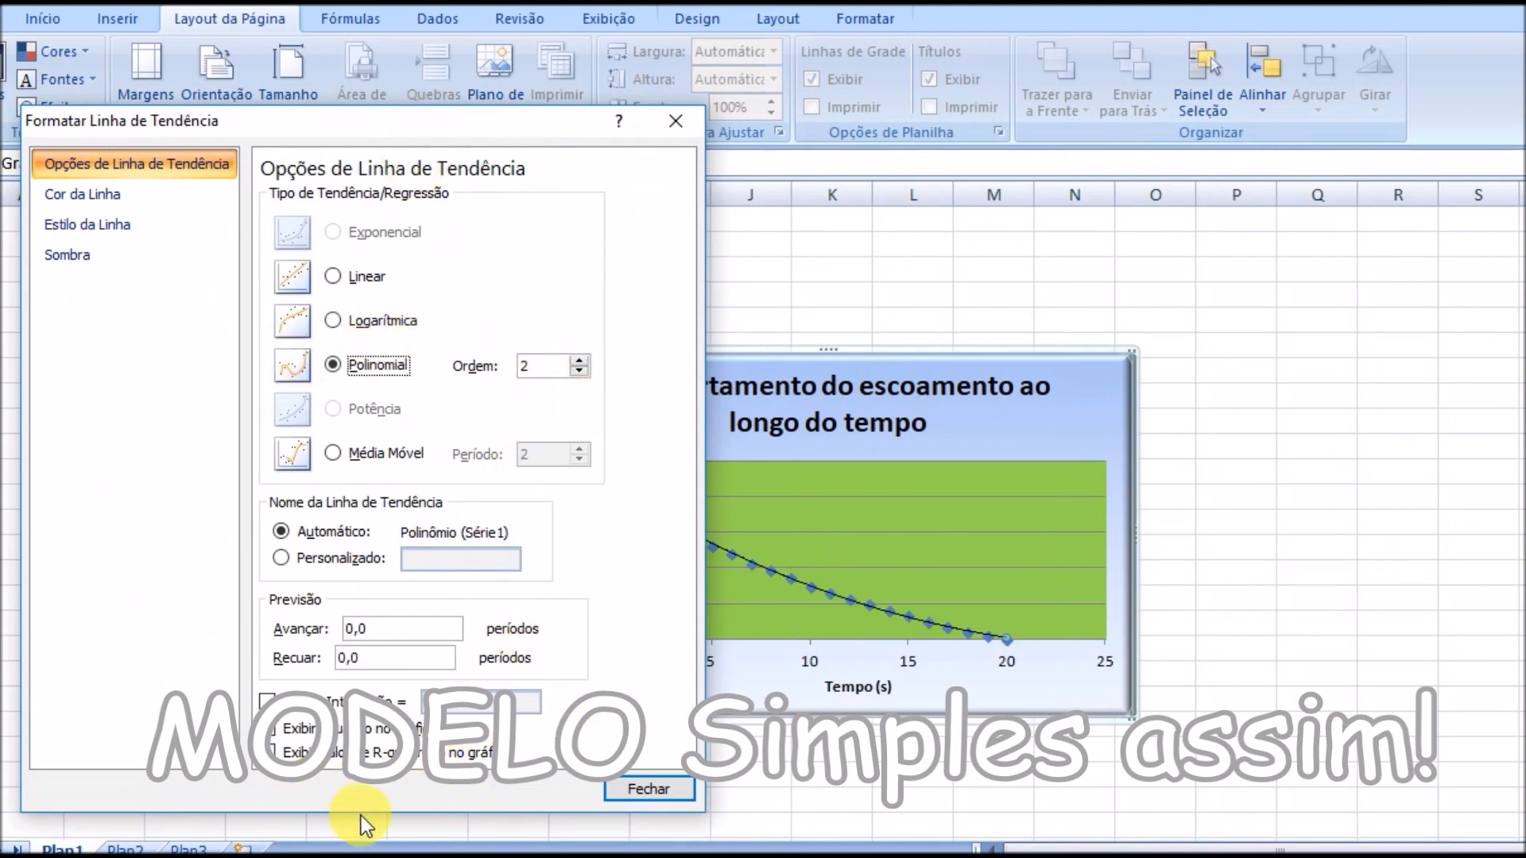
left_click(272, 732)
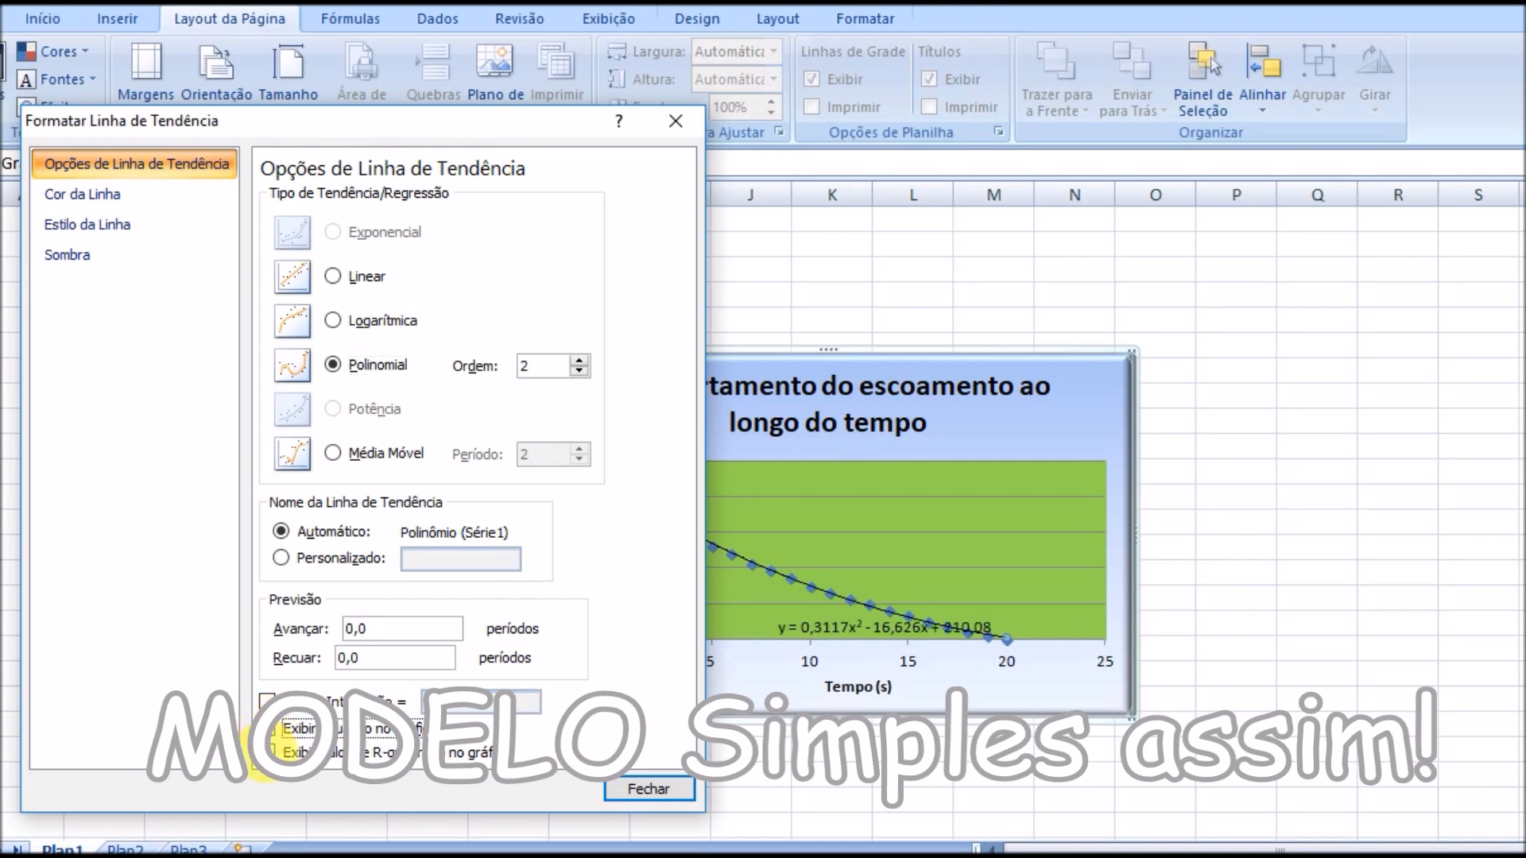
left_click(272, 752)
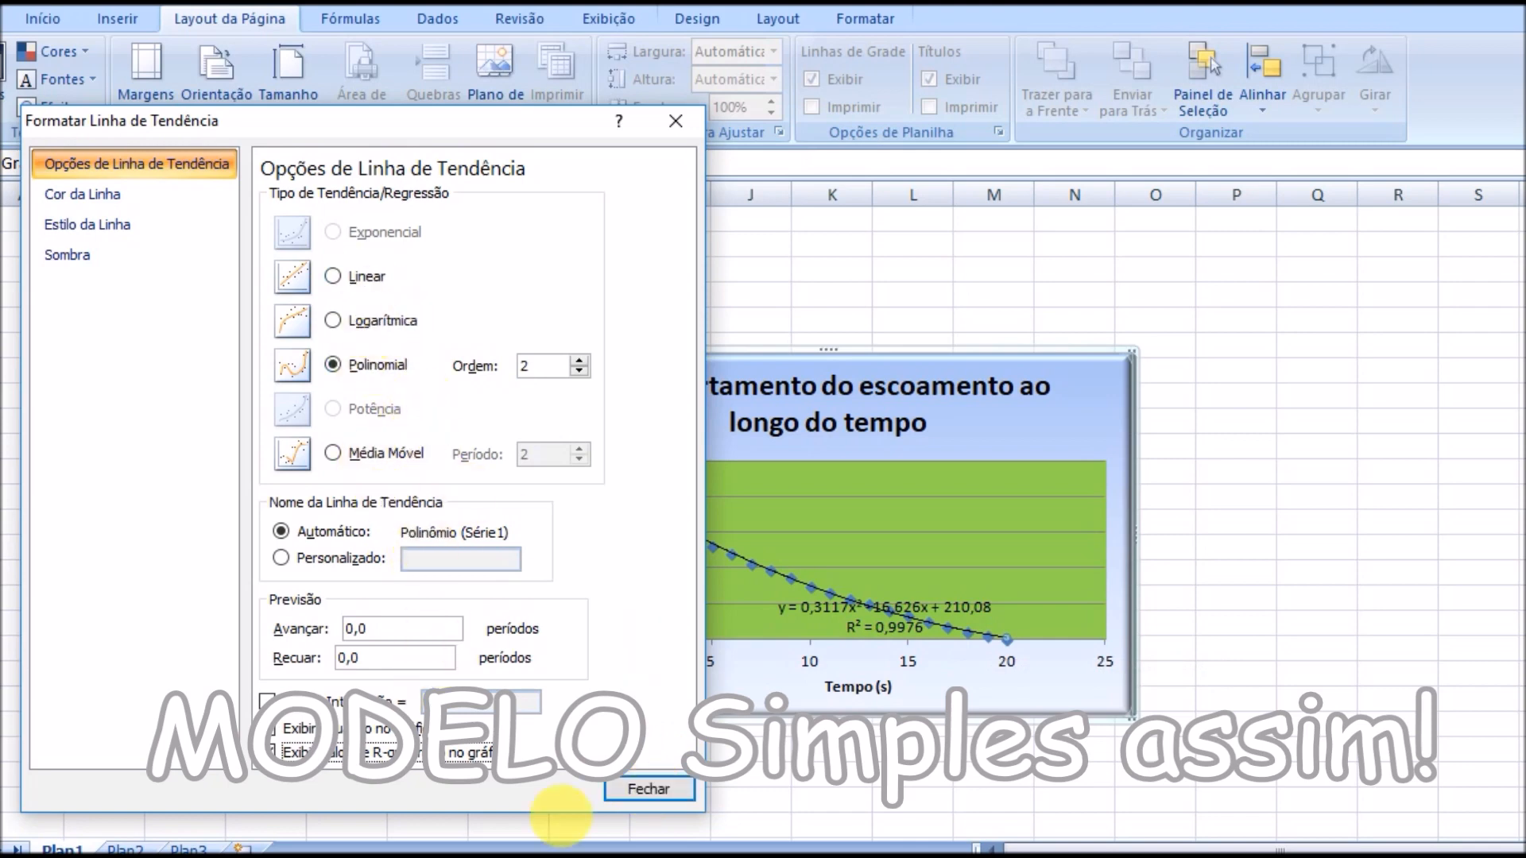
left_click(656, 790)
left_click_drag(951, 618, 1007, 517)
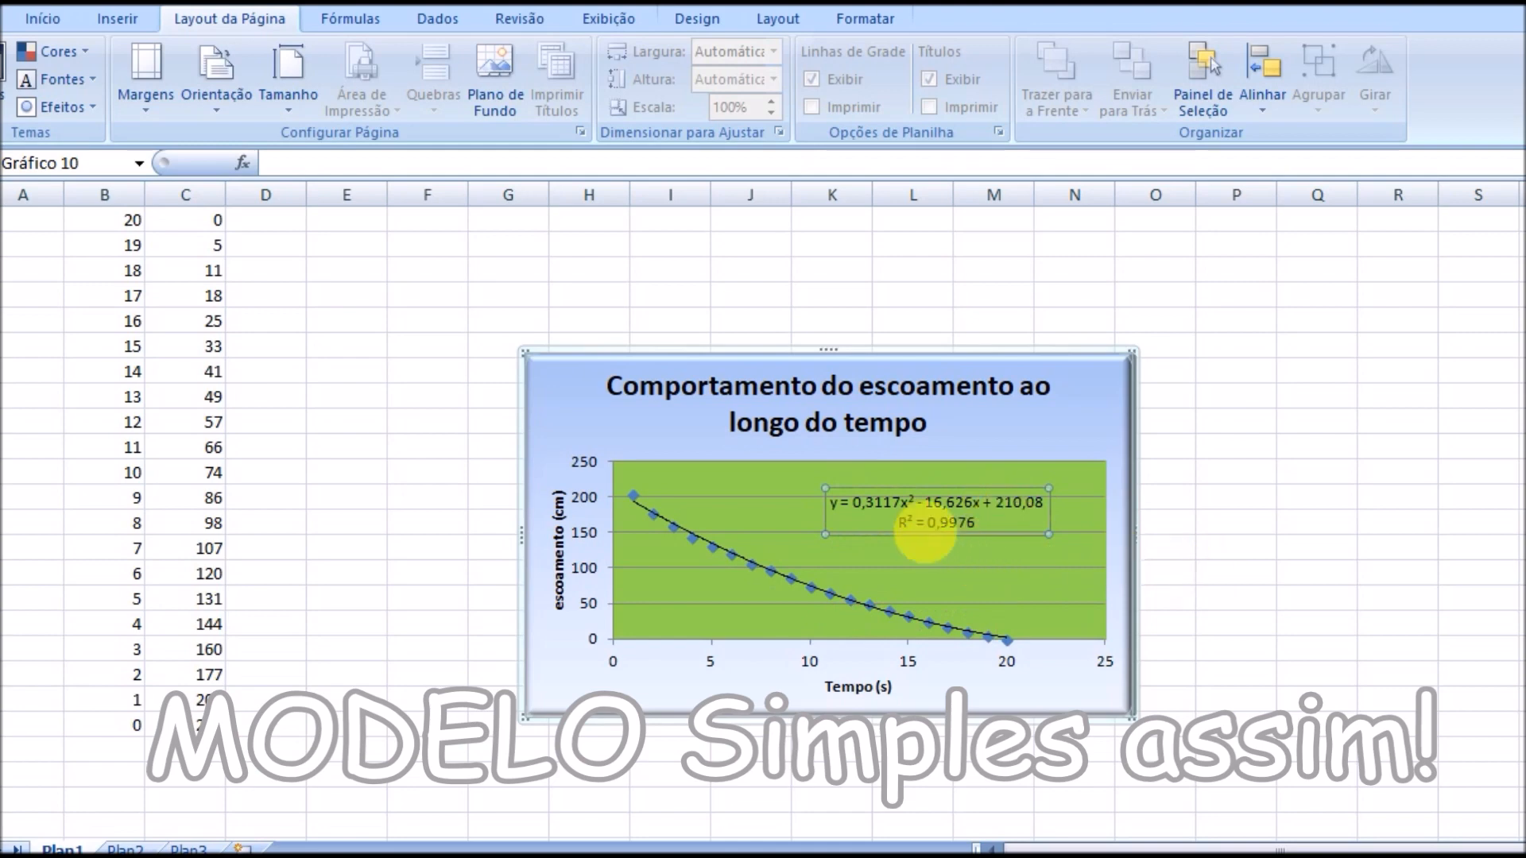
left_click(1208, 547)
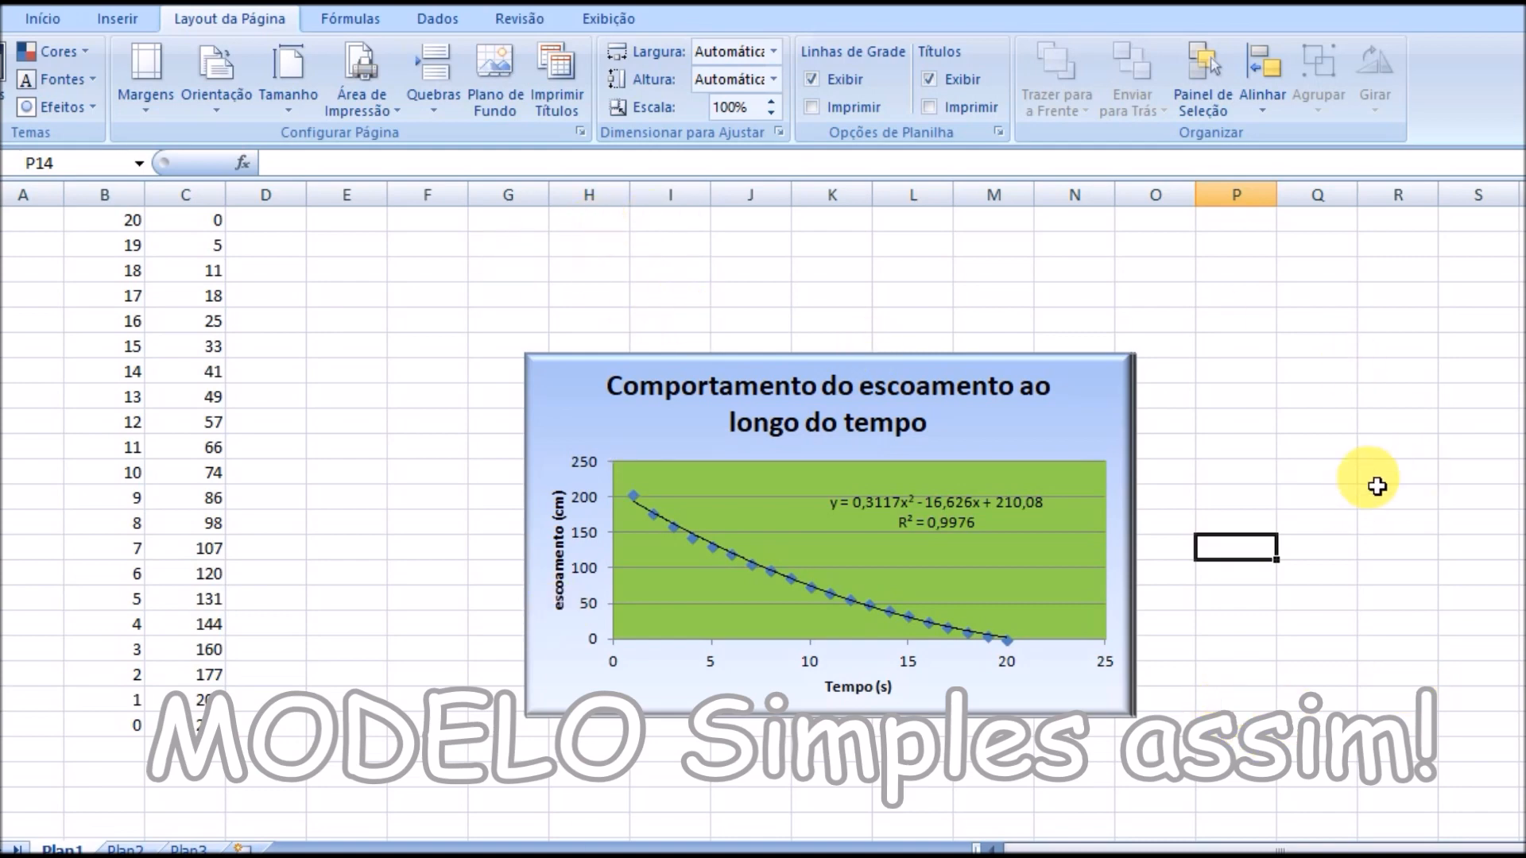
Copy the finished chart and paste it into the Word report below the existing chart.
right_click(550, 374)
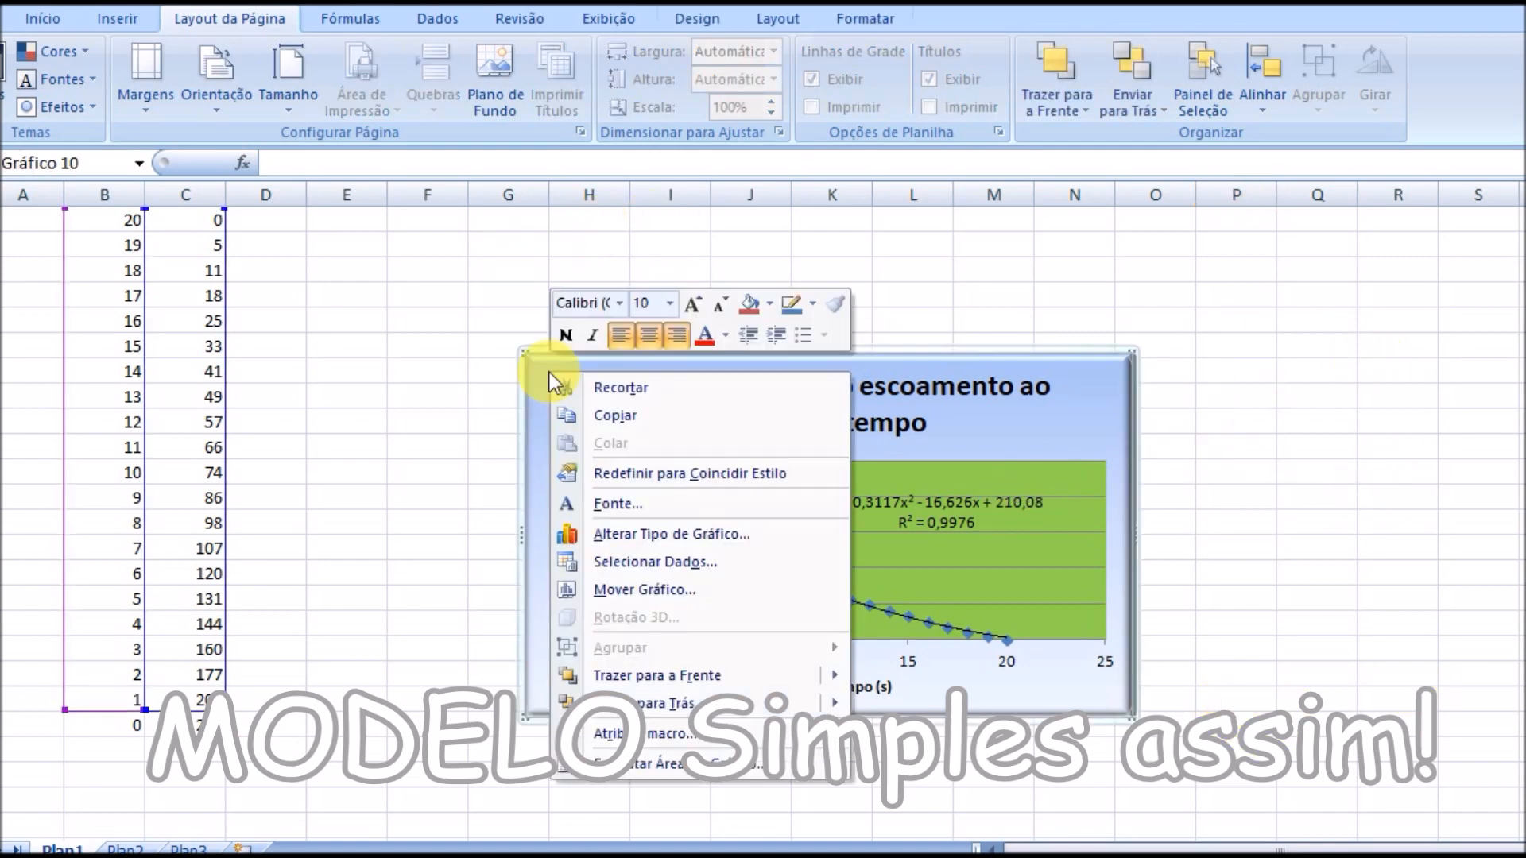
left_click(637, 417)
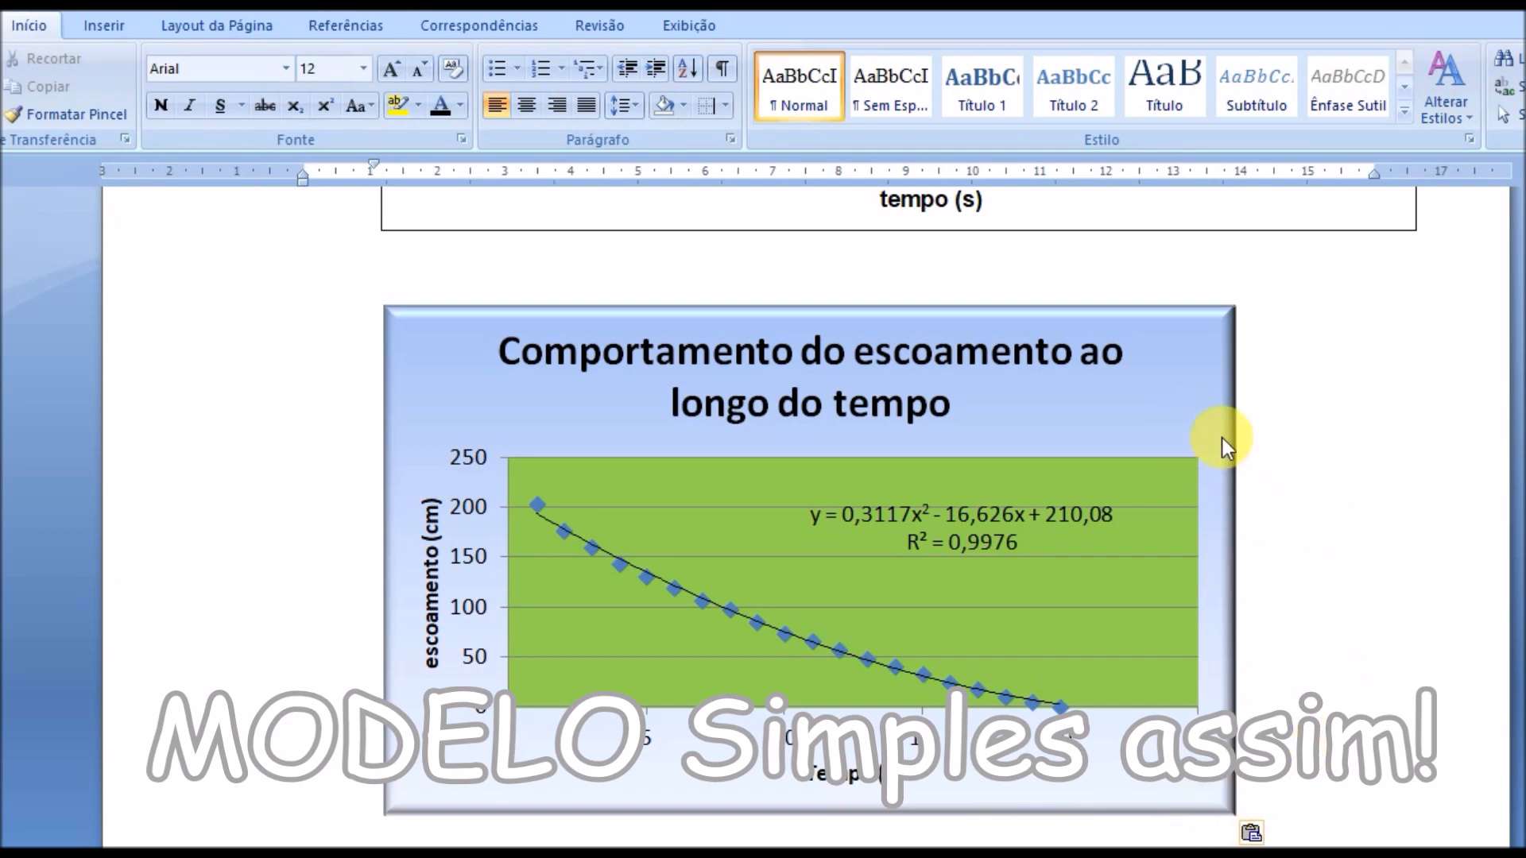
Insert a caption below the pasted chart with the Figura label, reading "Figura 1: Gráfico do comportamento do escoamento ao longo do tempo".
right_click(1206, 378)
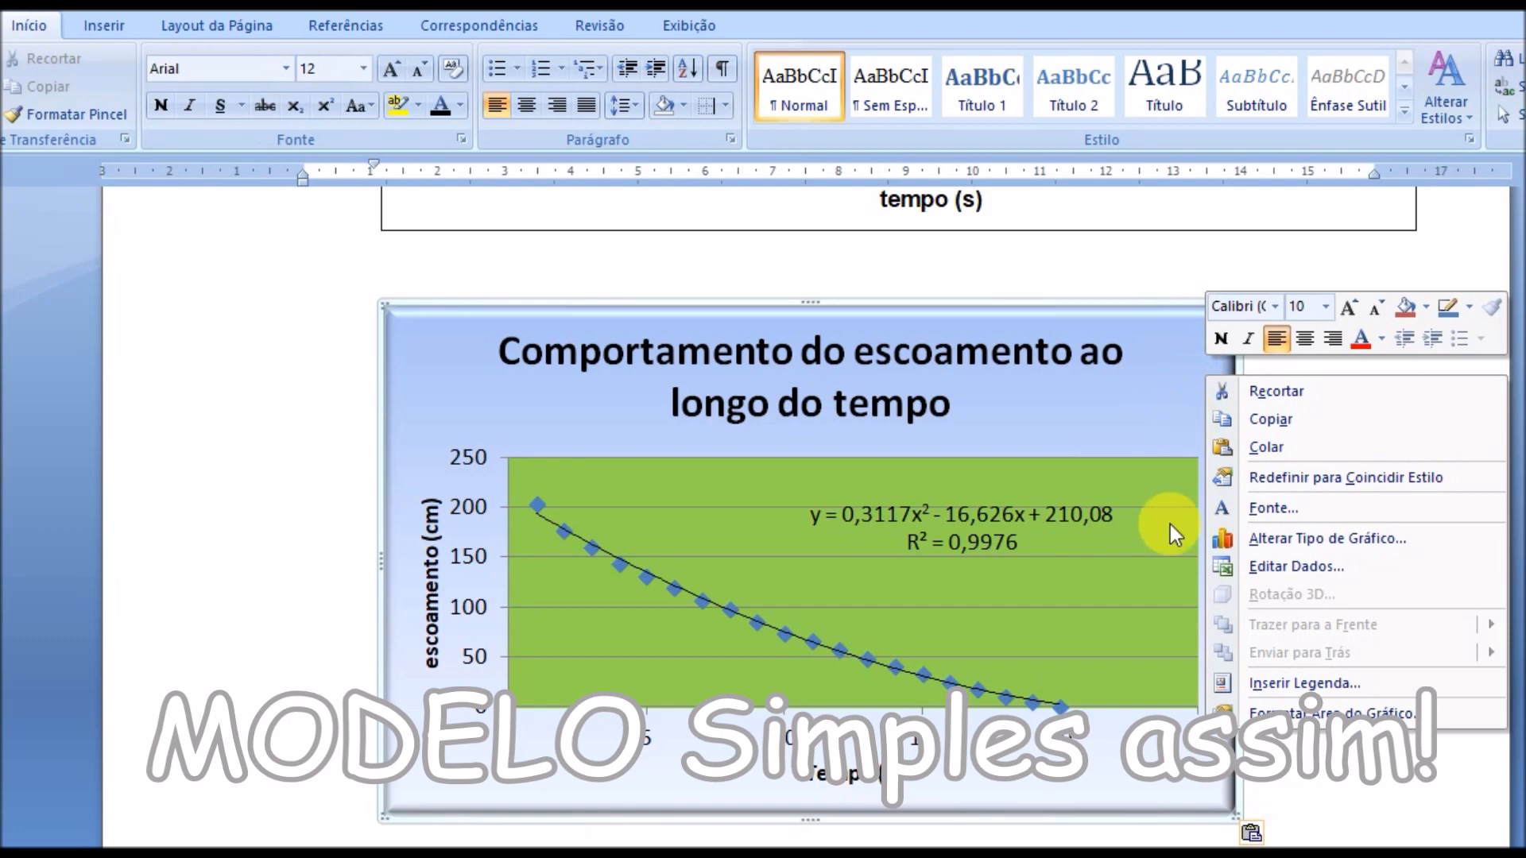
left_click(1277, 690)
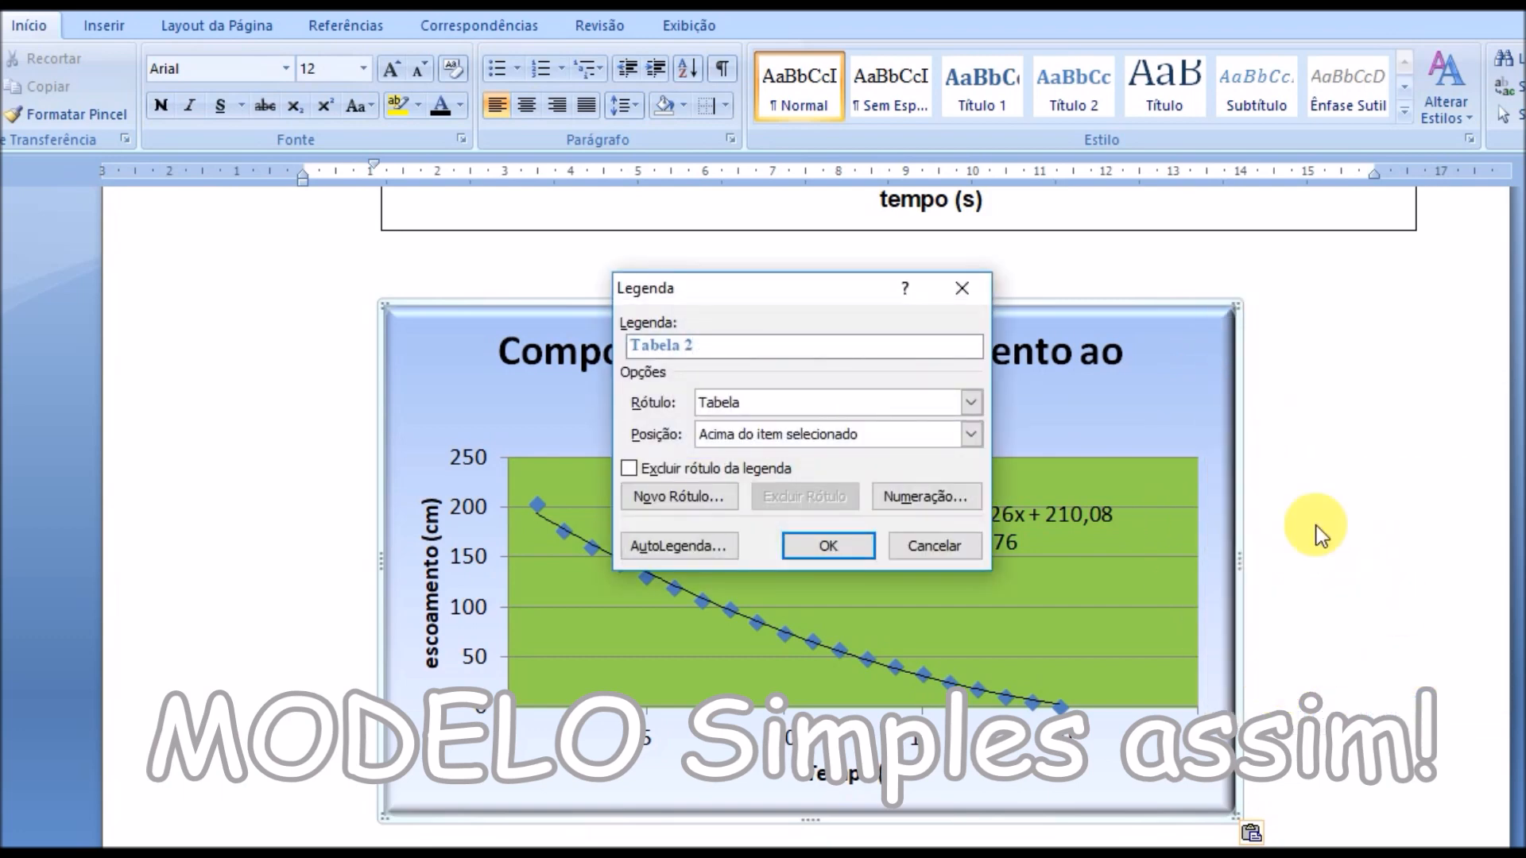
left_click(971, 404)
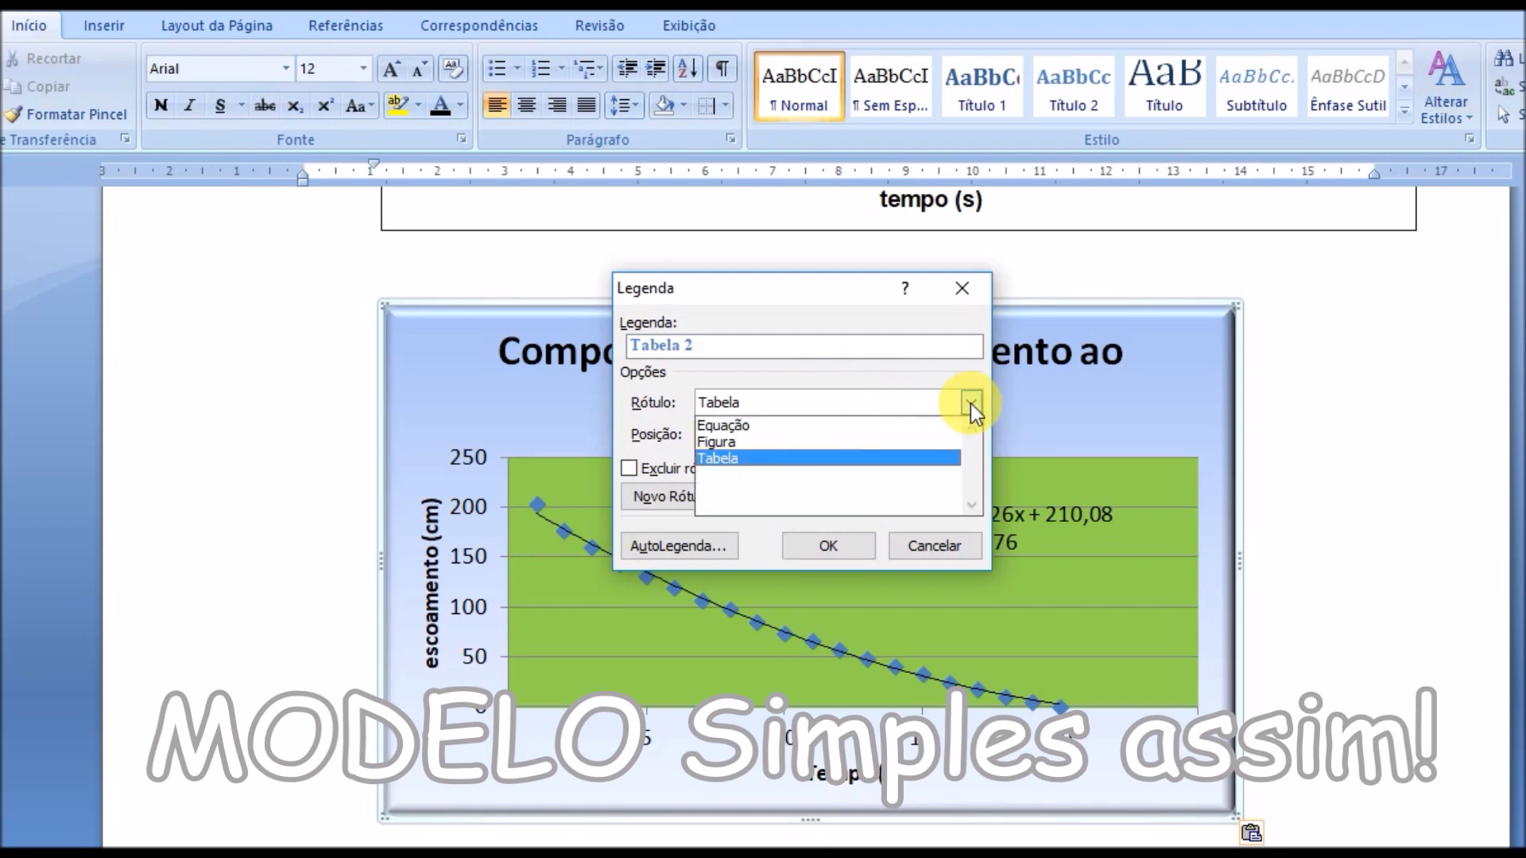
left_click(775, 441)
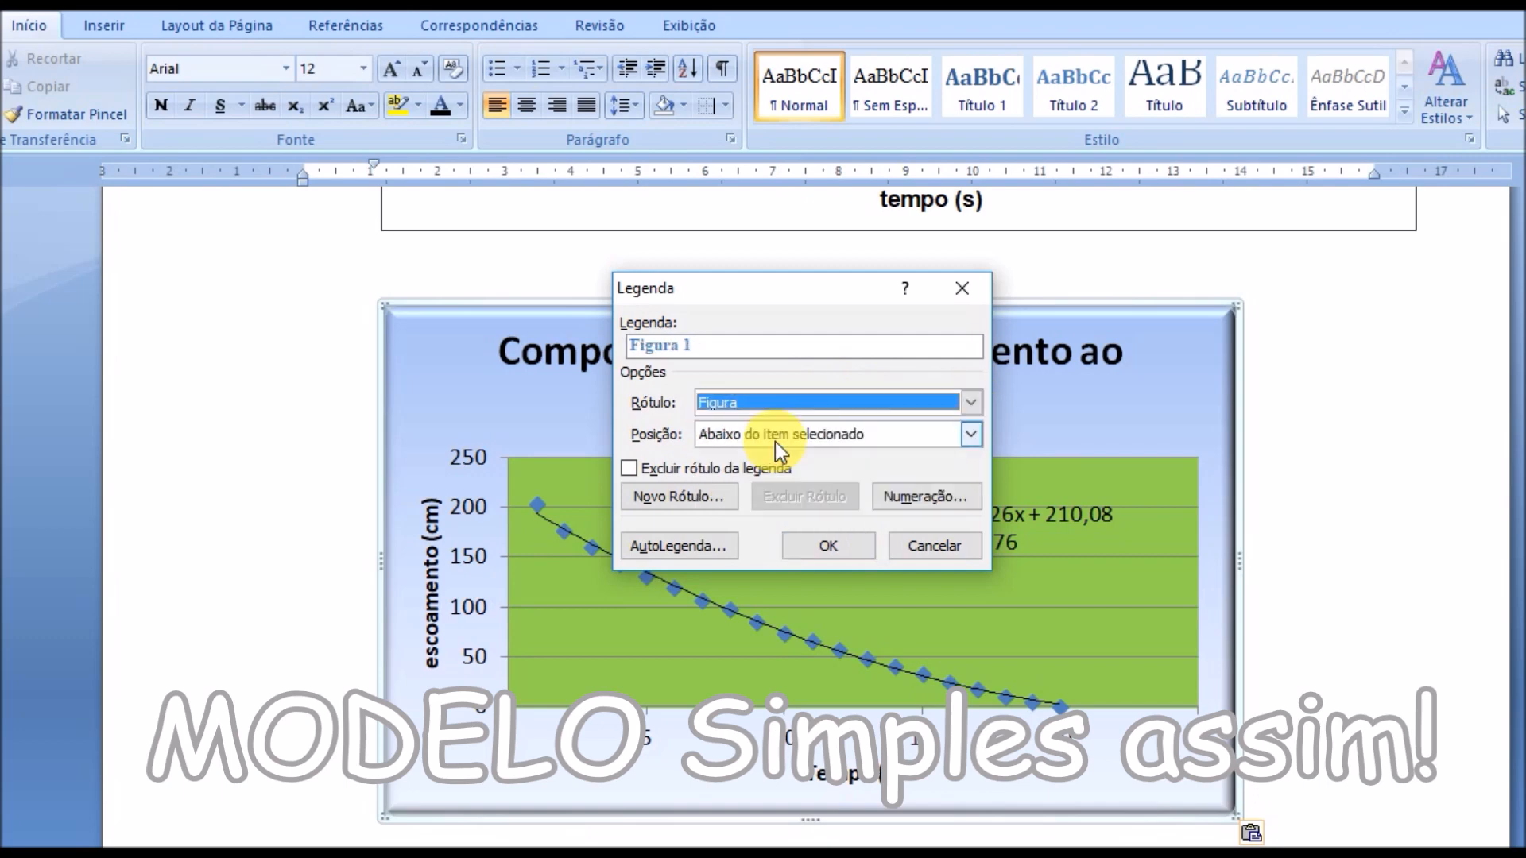
left_click(704, 348)
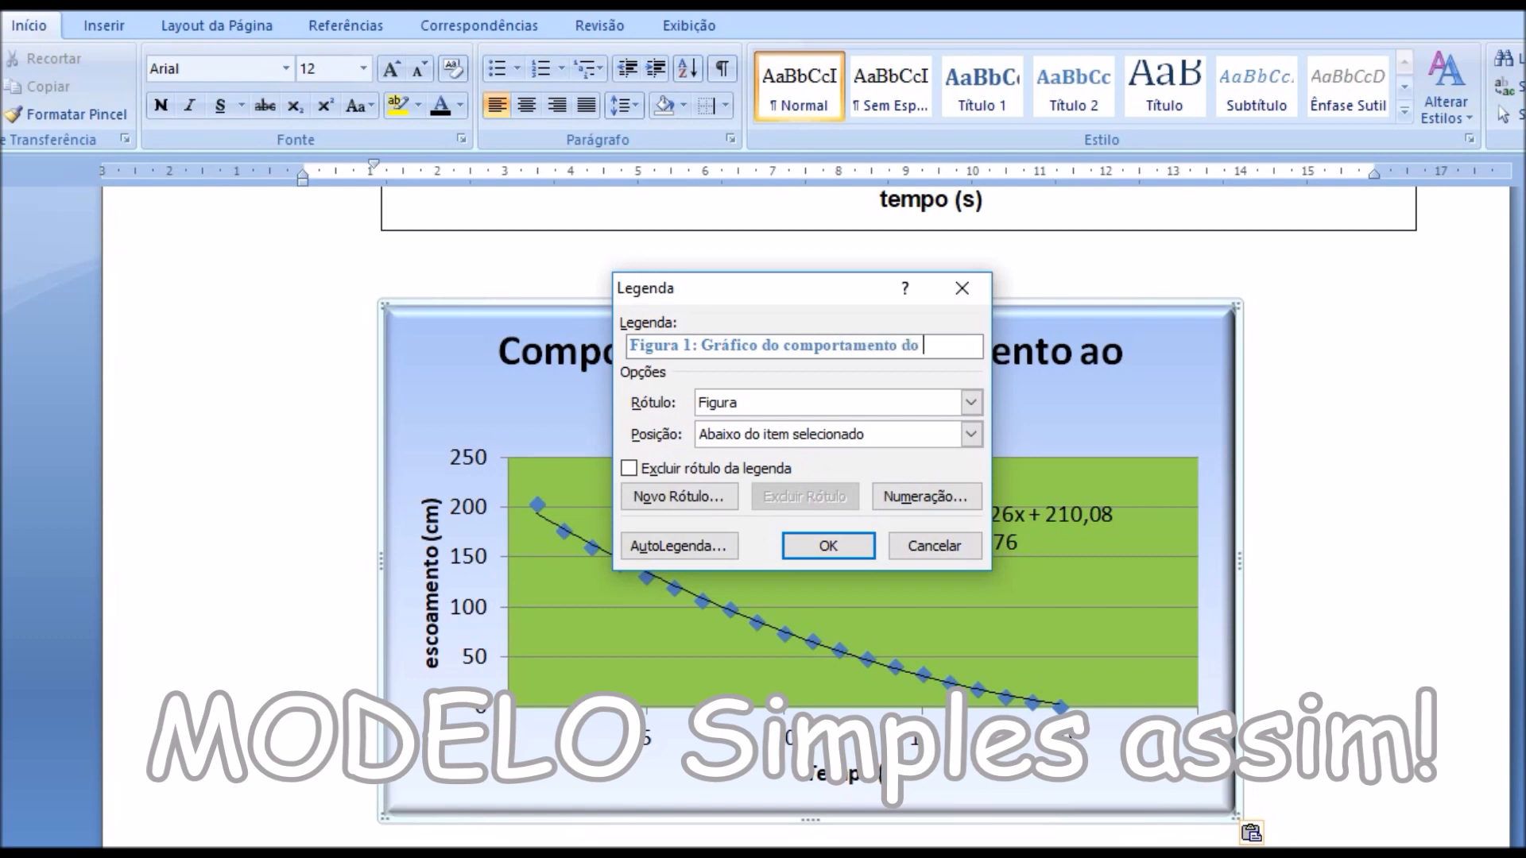
type("amento ao longo")
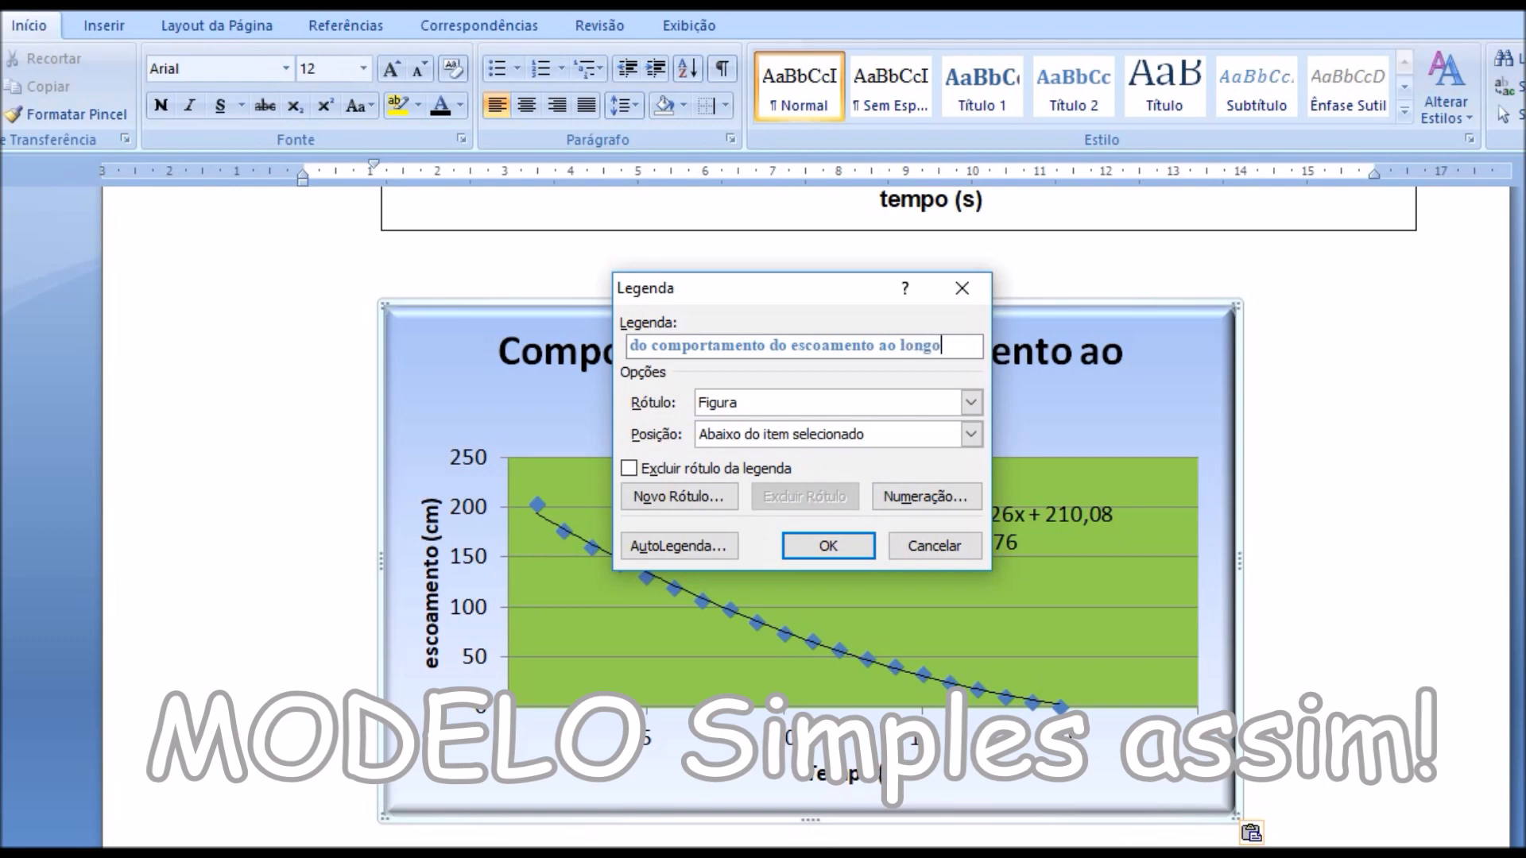
type(" do tempo")
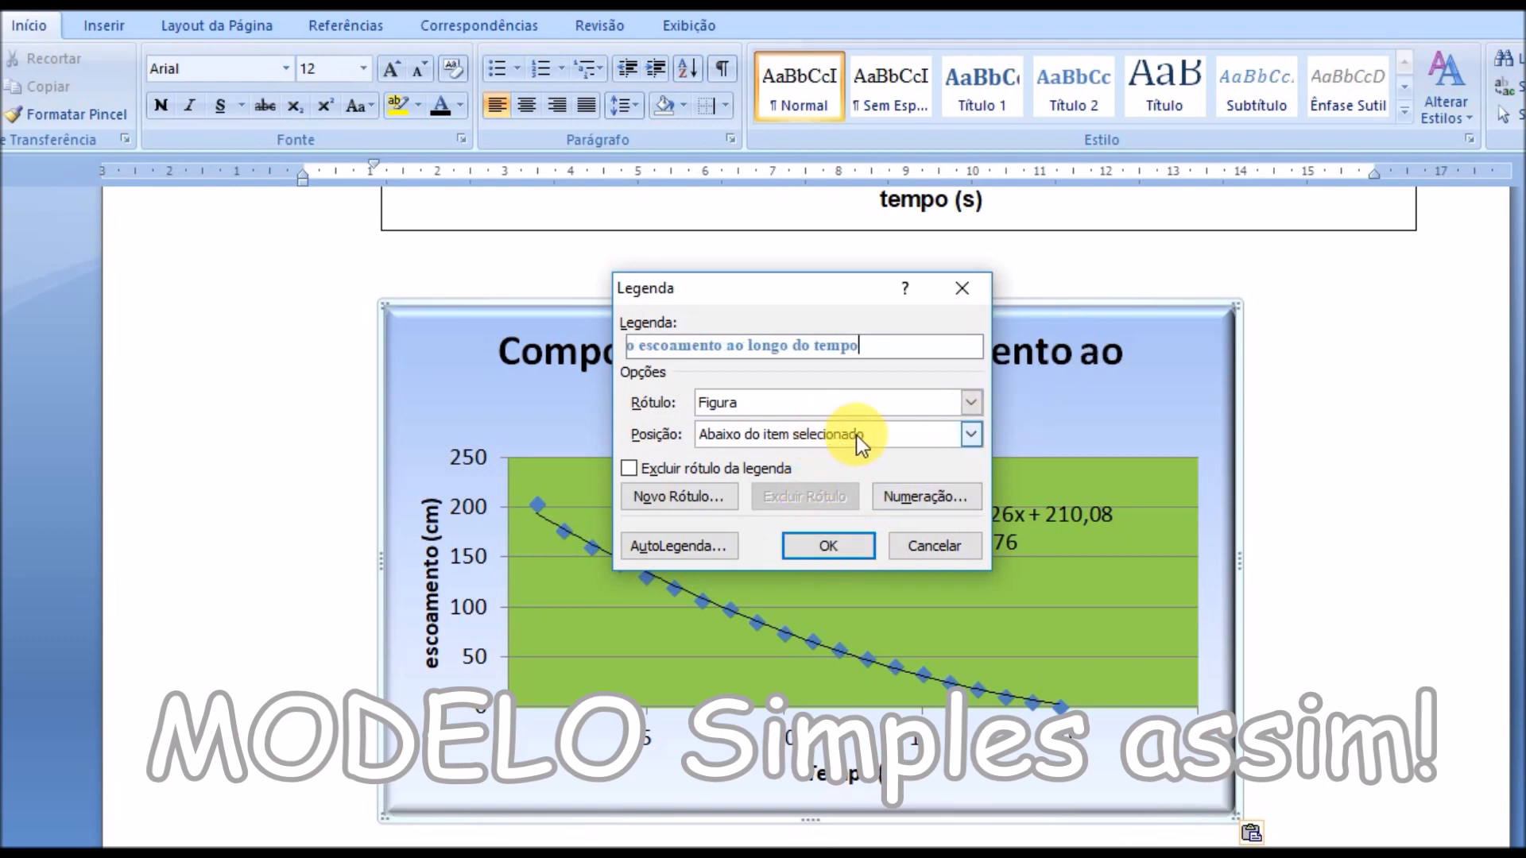
left_click(822, 551)
Set the Figura 1 caption's font size to 11 and center it under the chart.
scroll(795, 612, "down", 3)
left_click_drag(306, 579, 966, 586)
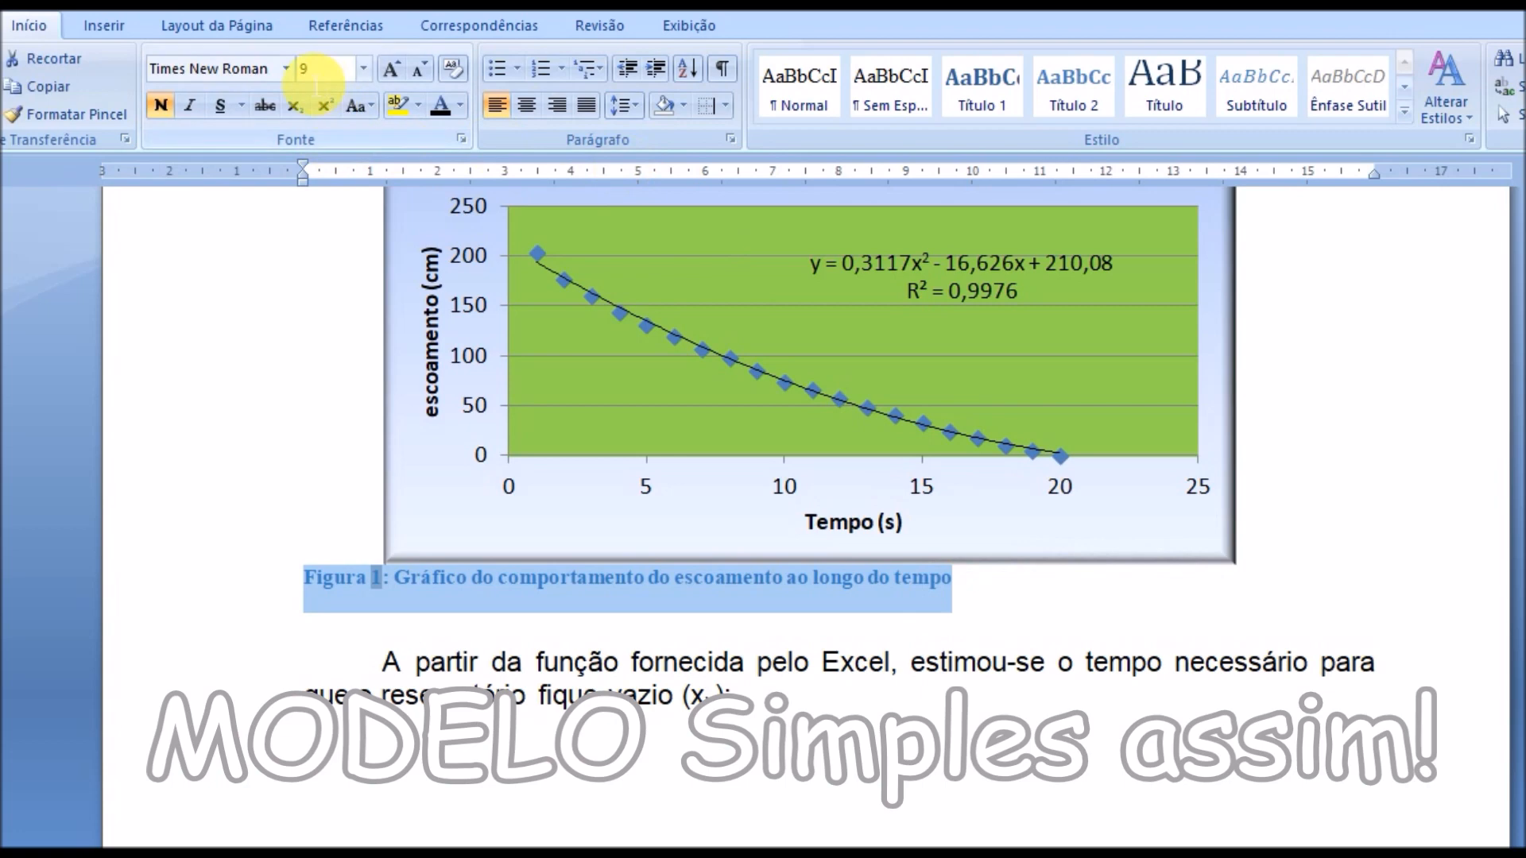
left_click(286, 70)
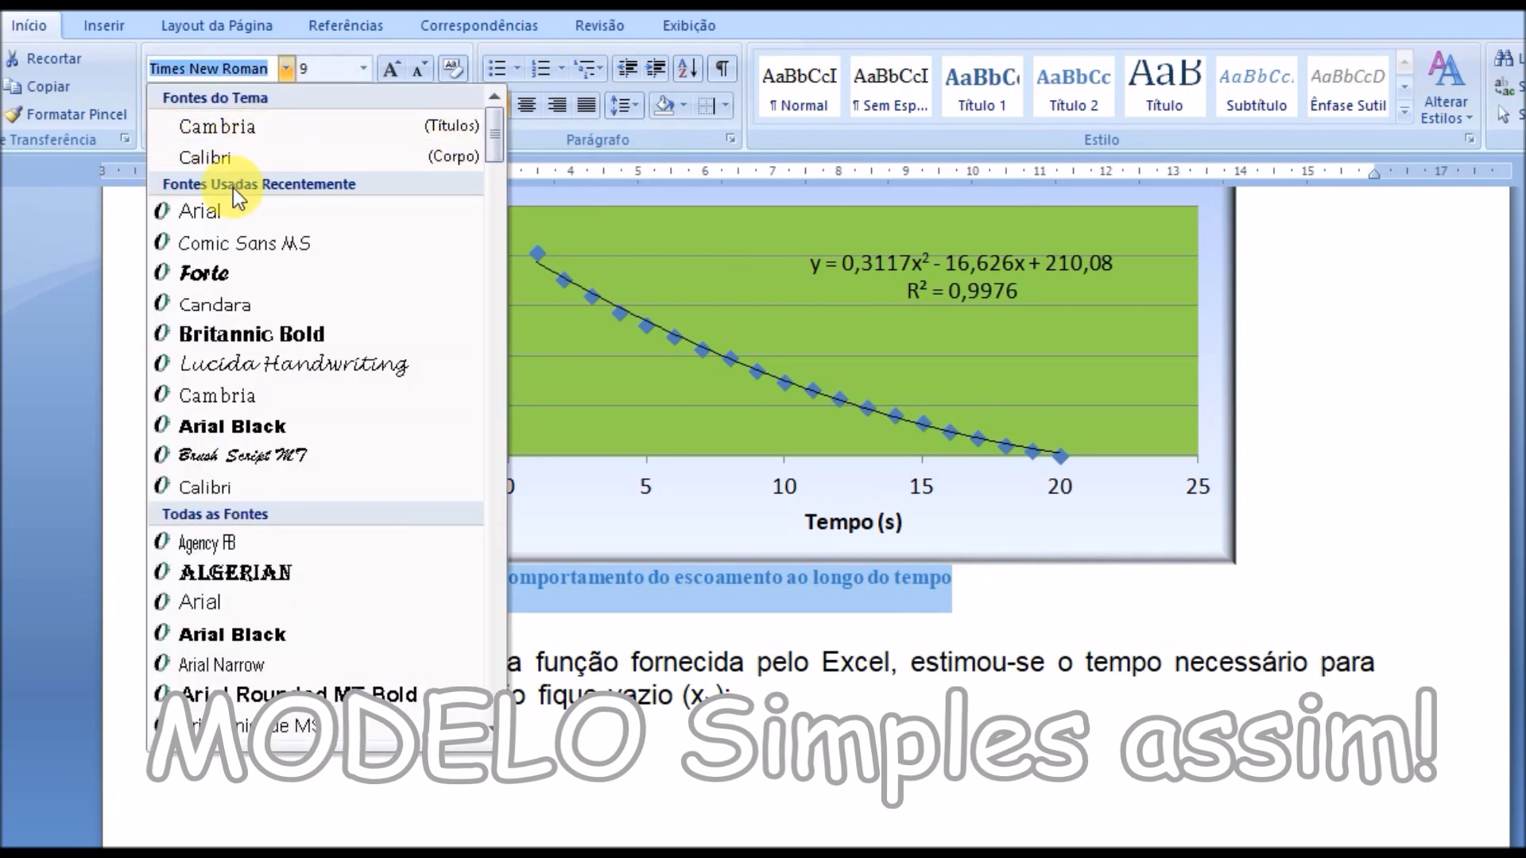
left_click(364, 70)
left_click(311, 158)
left_click(524, 108)
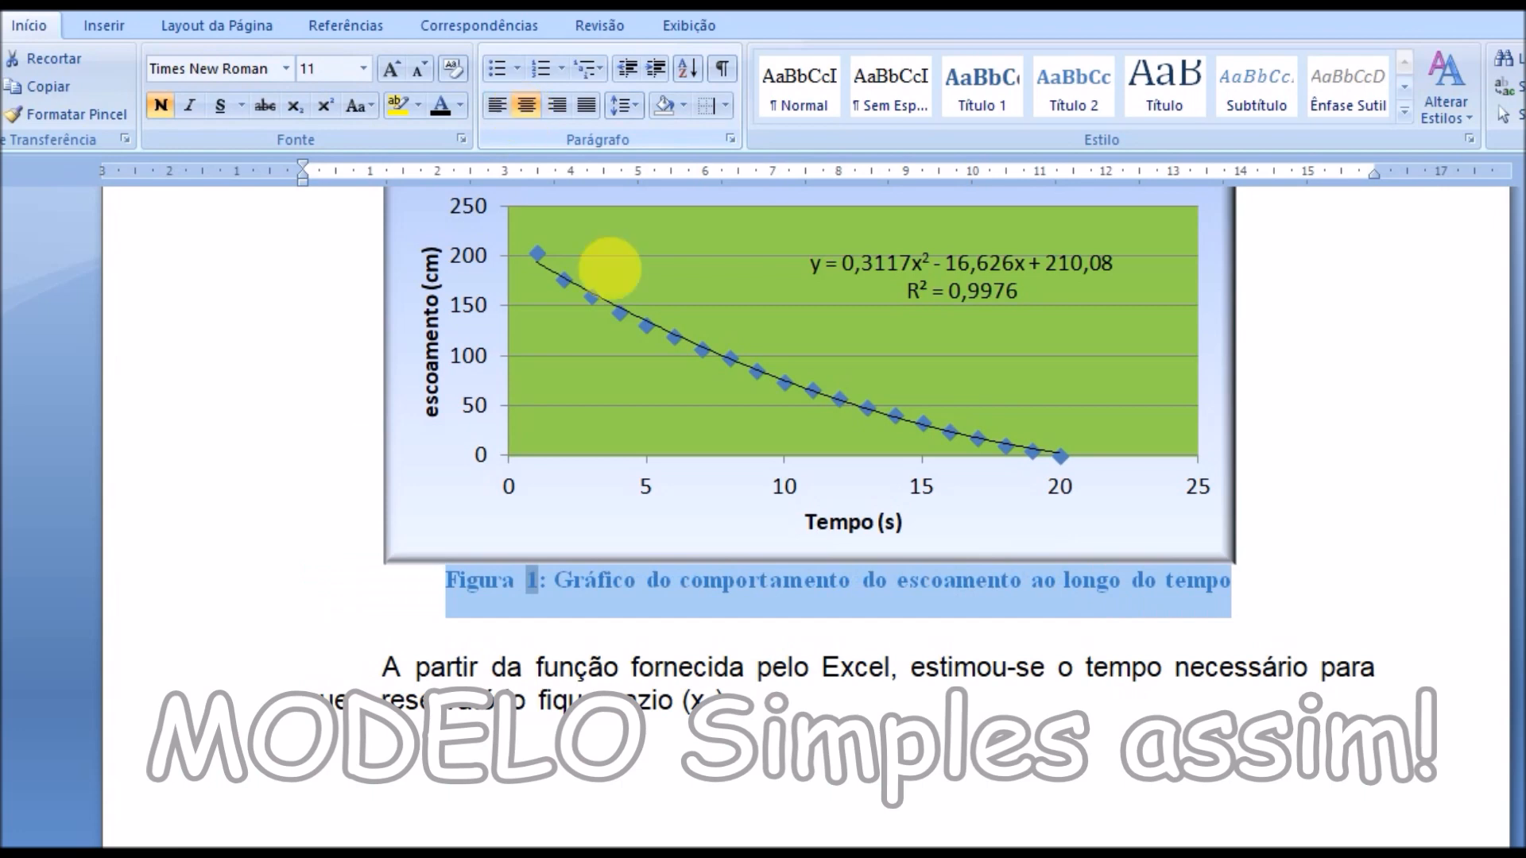
Remove bold from the caption text following "Figura 1:" and set the whole caption's font color to black.
left_click_drag(554, 581, 1304, 620)
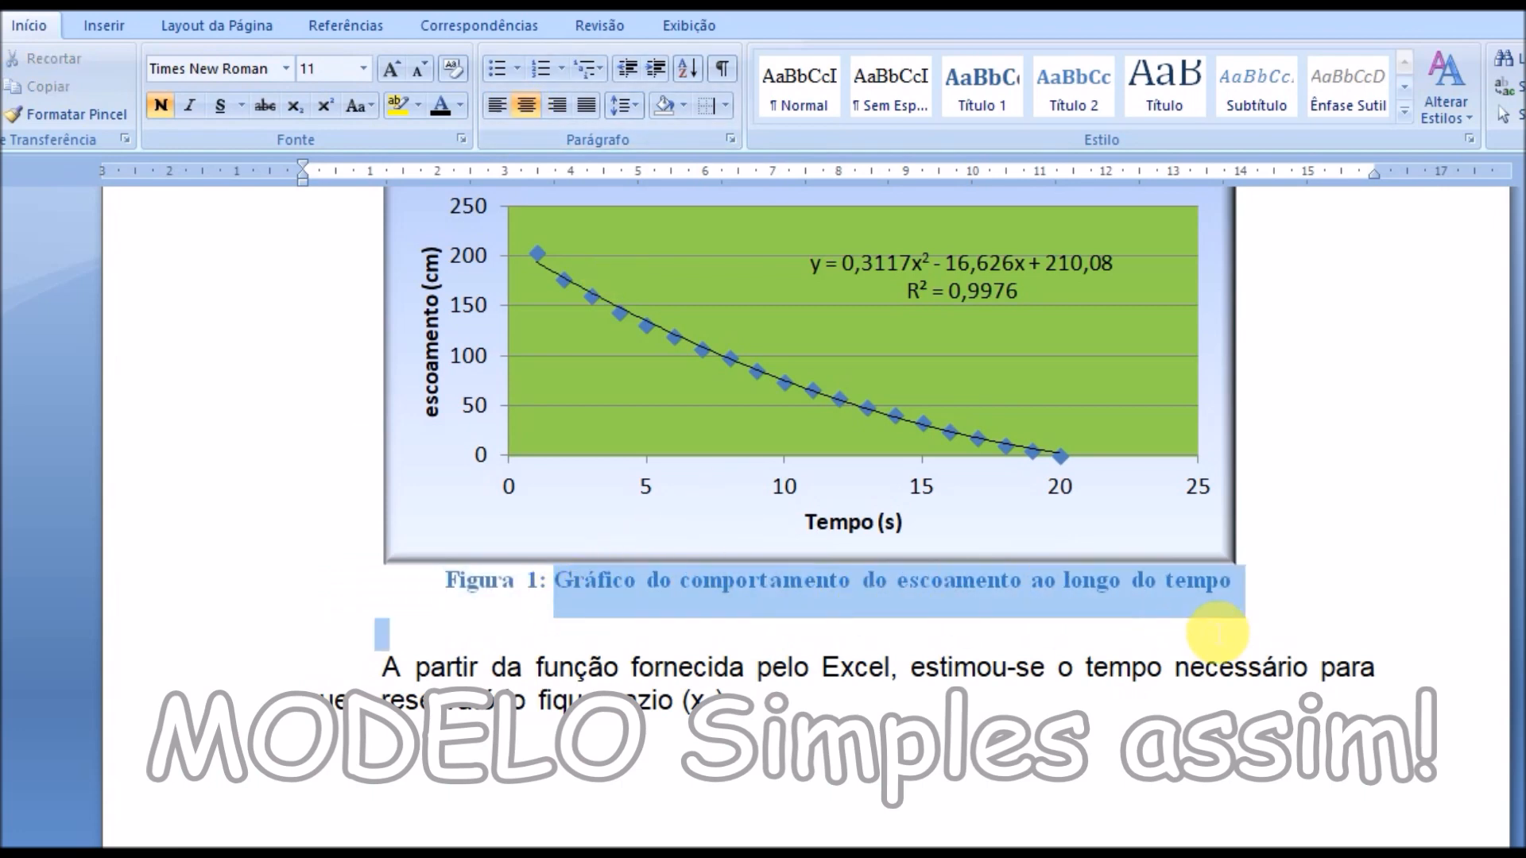
left_click(167, 109)
left_click_drag(465, 582, 1208, 594)
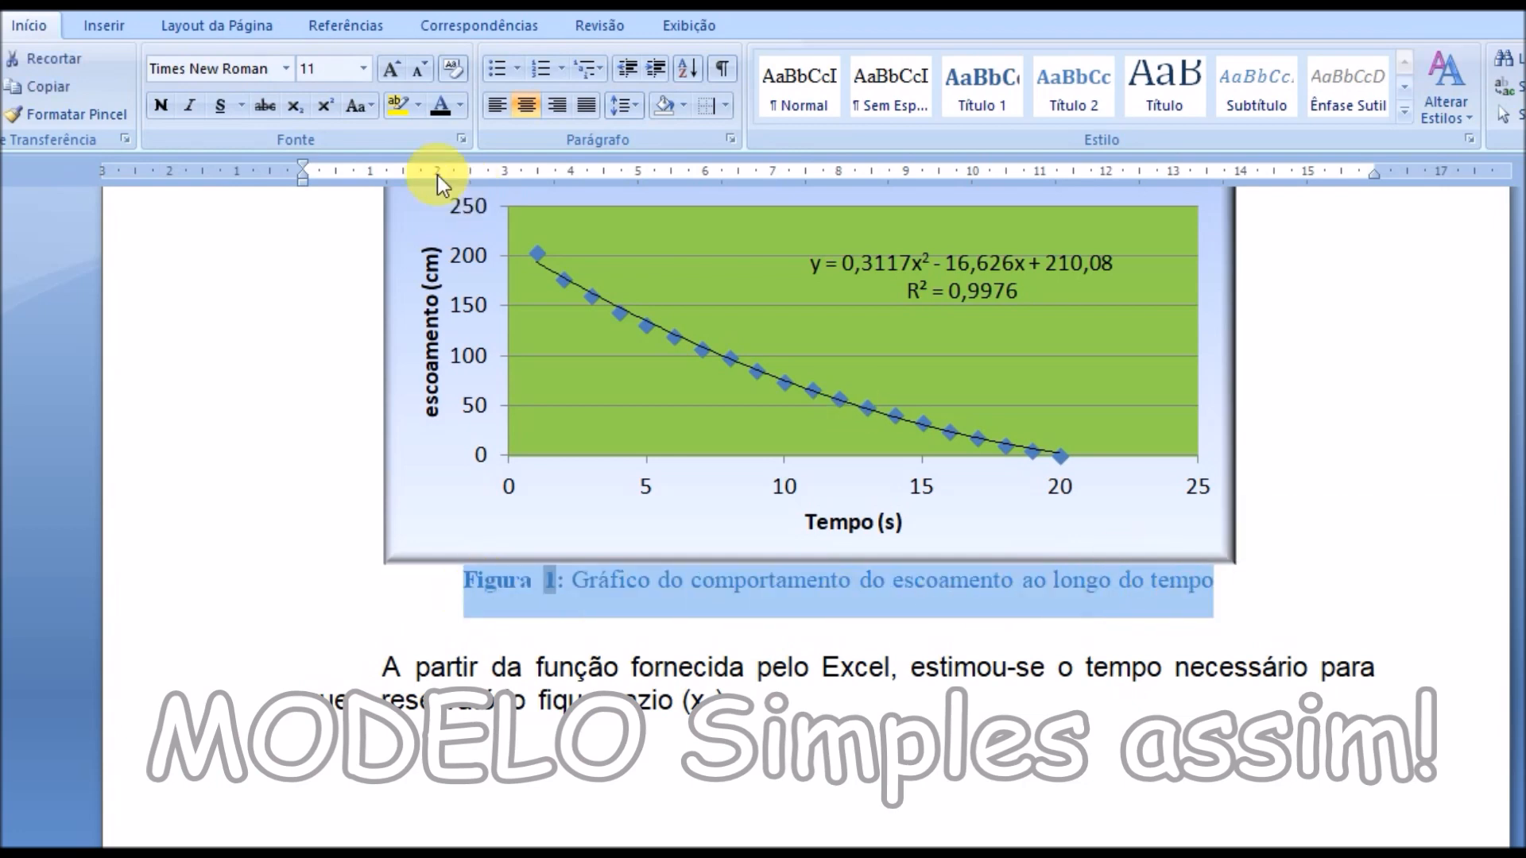
left_click(441, 105)
left_click(1260, 573)
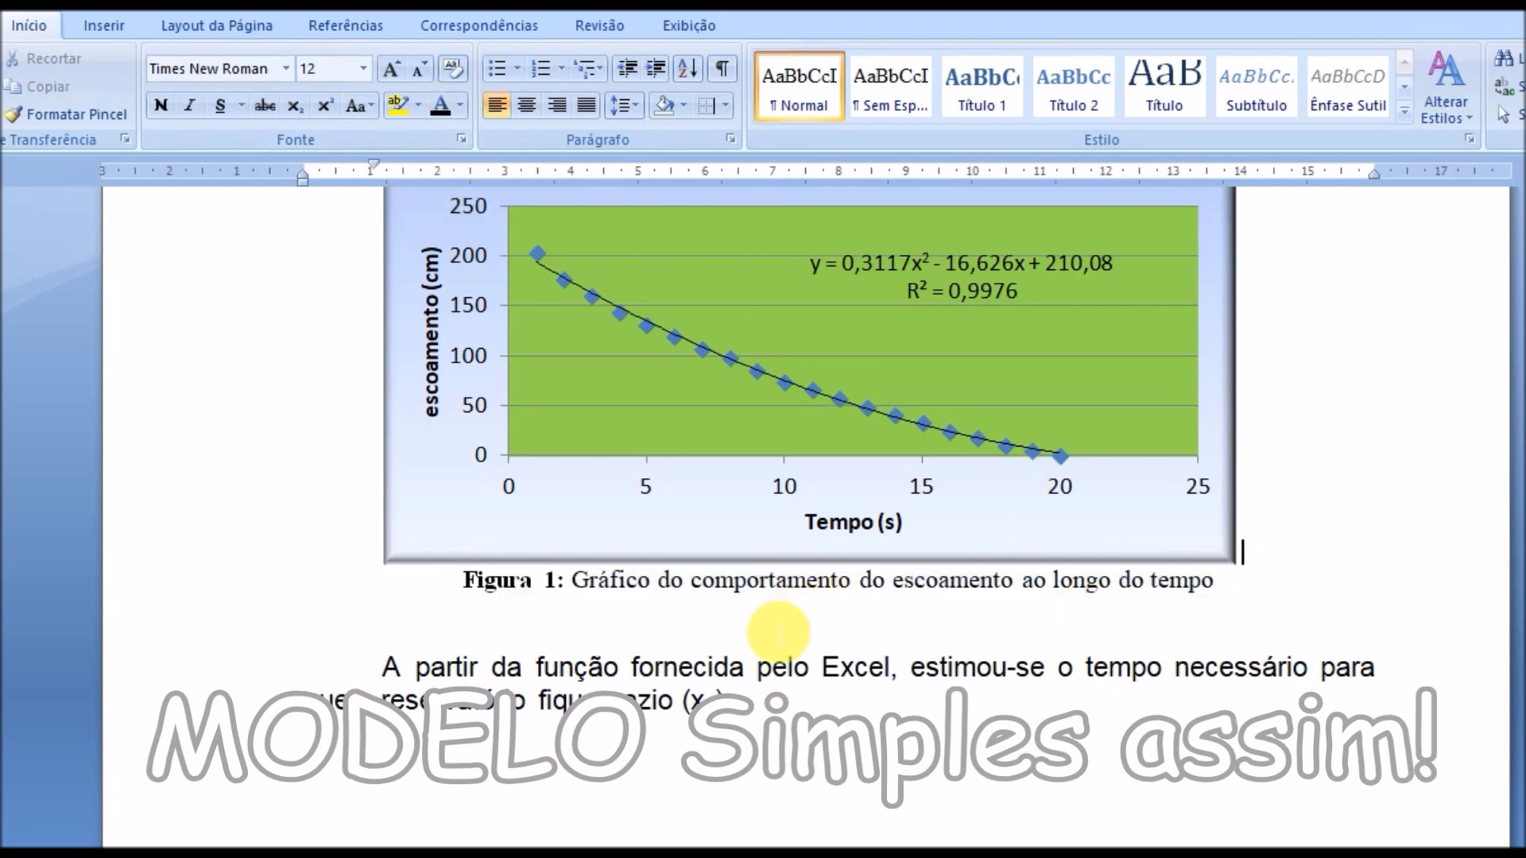
Review the model report's 4.2 Procedimento Experimental section, checking its text, equation 3, and the captions and sources of Figuras 1 to 6.
scroll(899, 552, "up", 2)
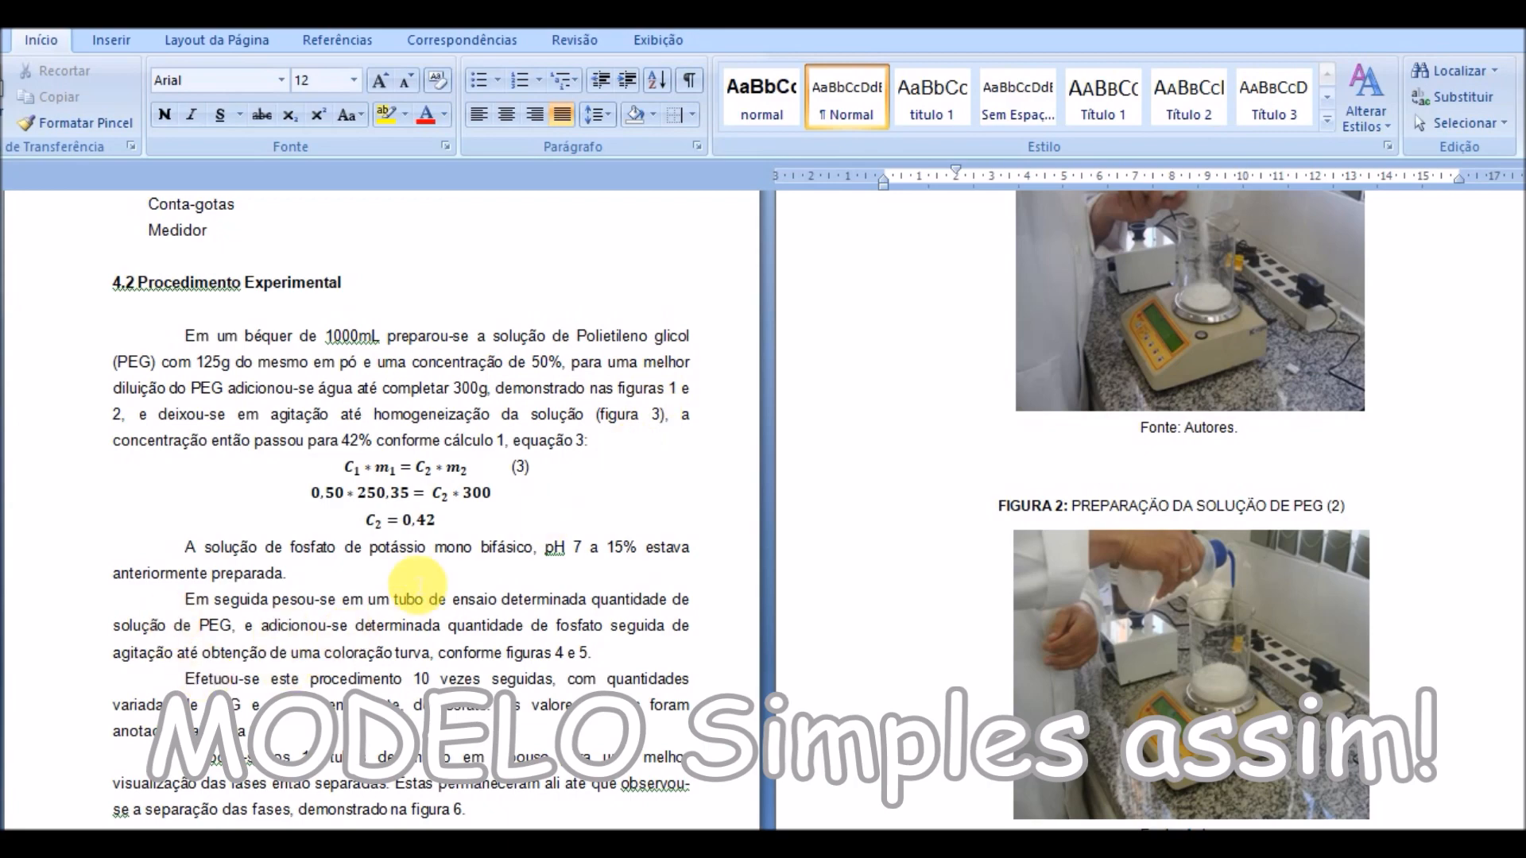
scroll(417, 586, "down", 1)
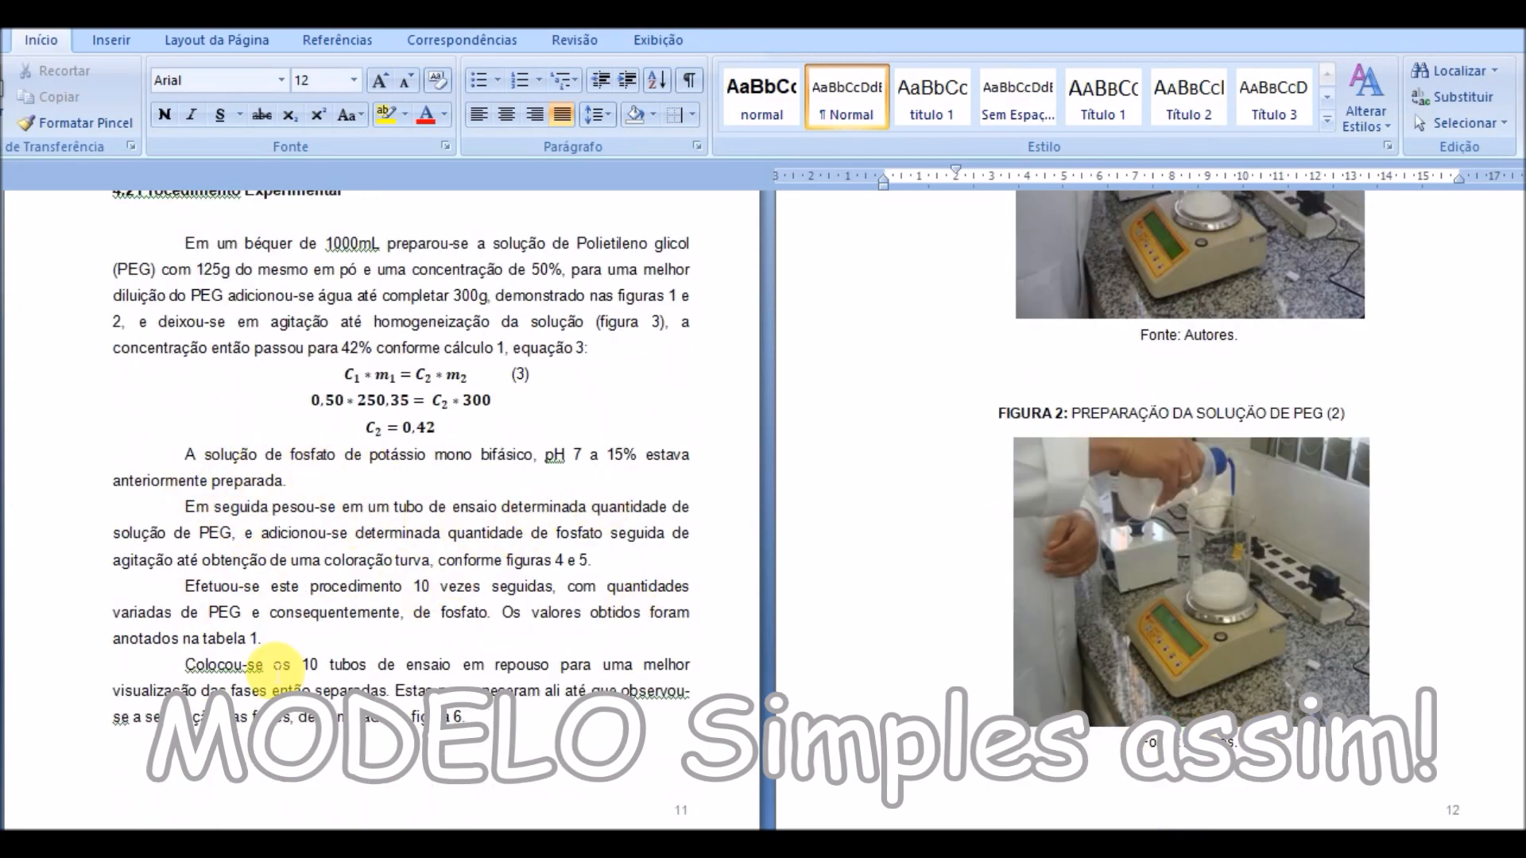
scroll(998, 568, "up", 1)
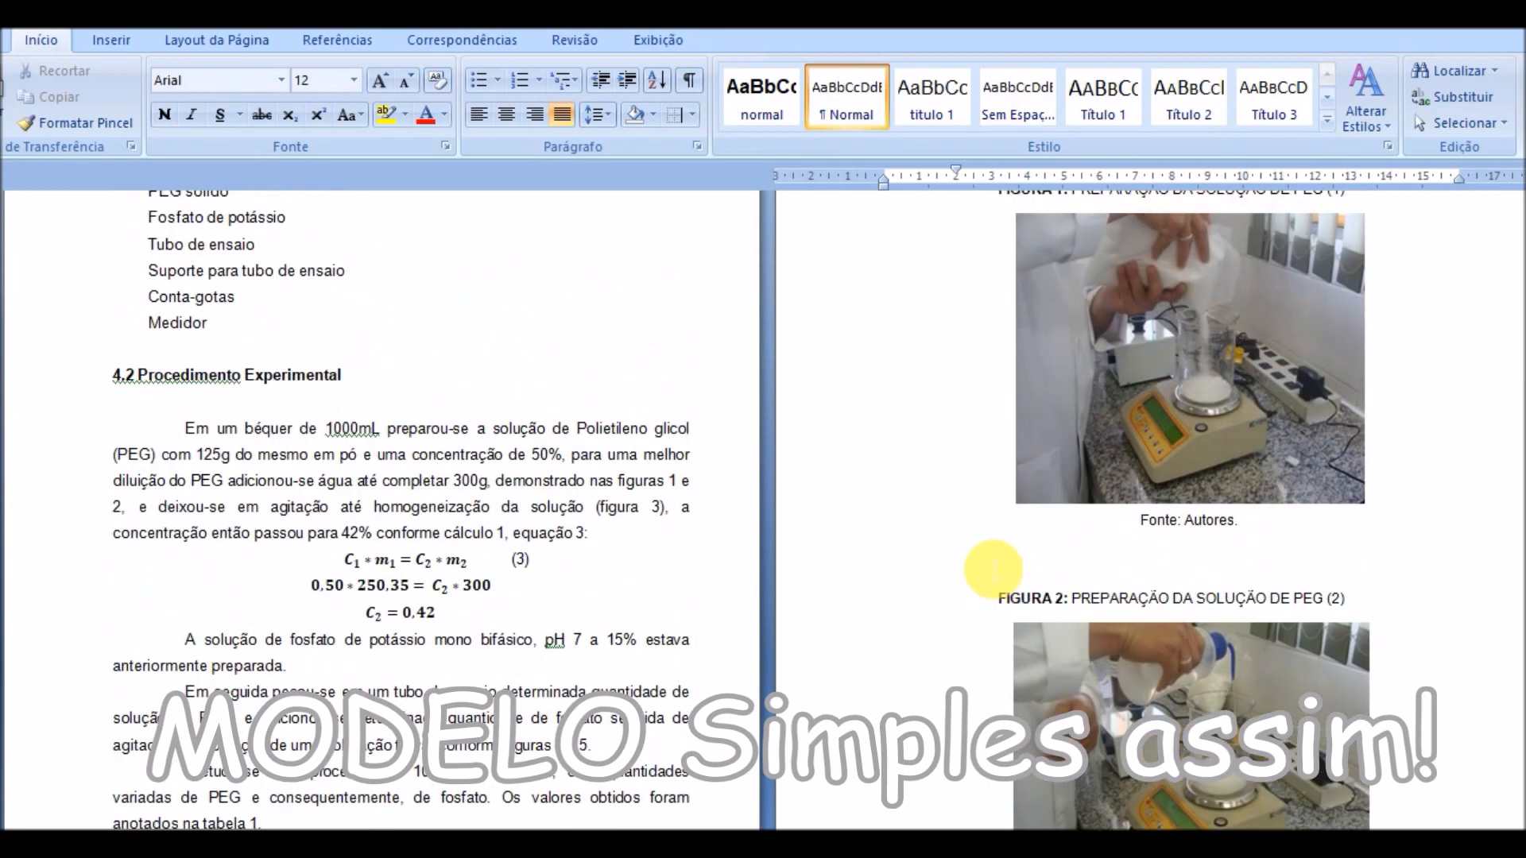
scroll(993, 576, "down", 2)
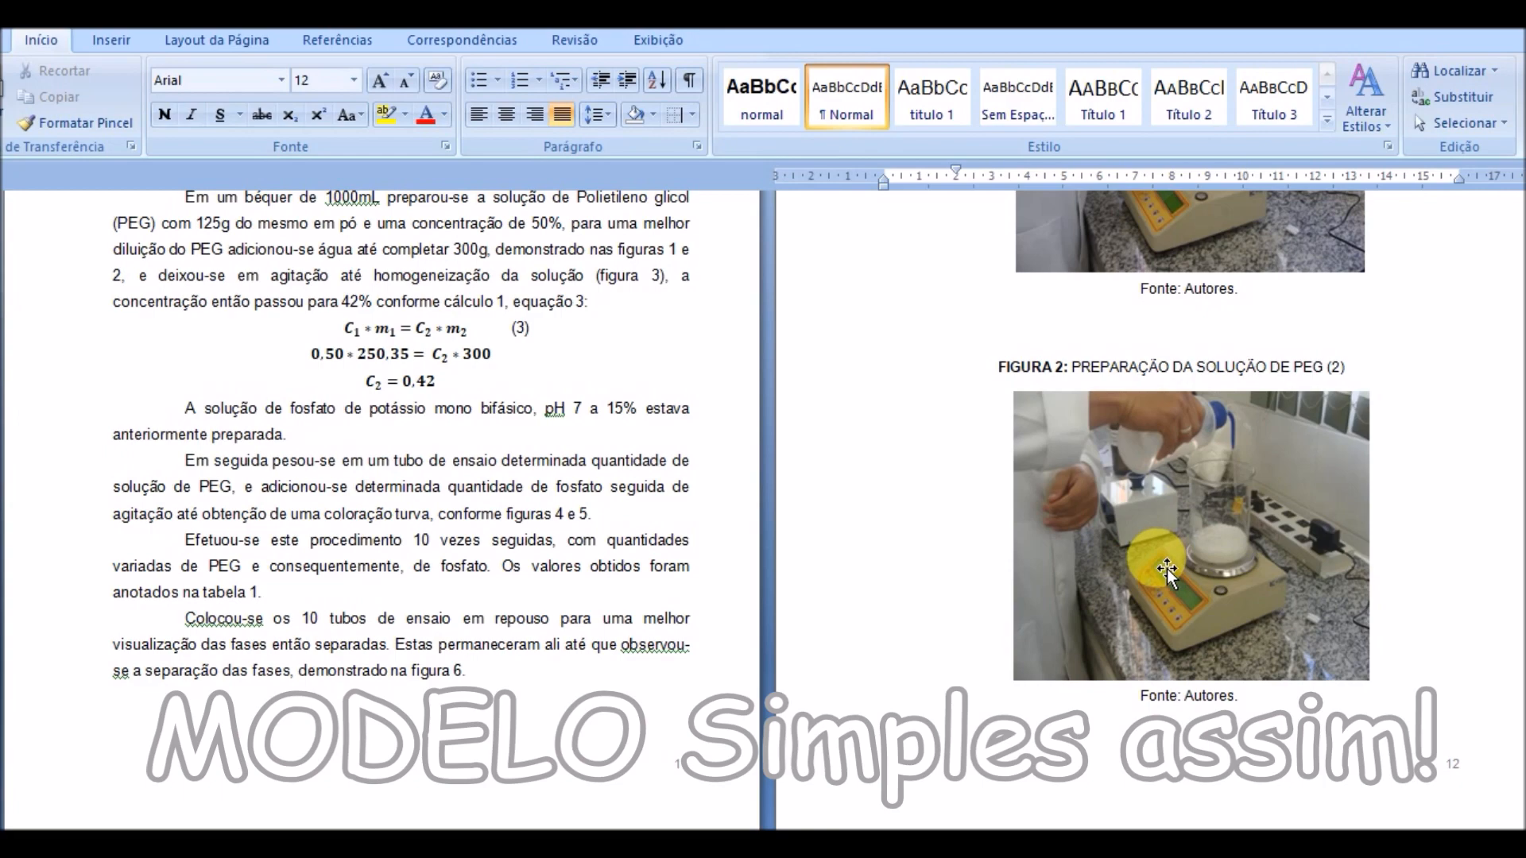
scroll(1192, 580, "up", 1)
scroll(1180, 579, "down", 3)
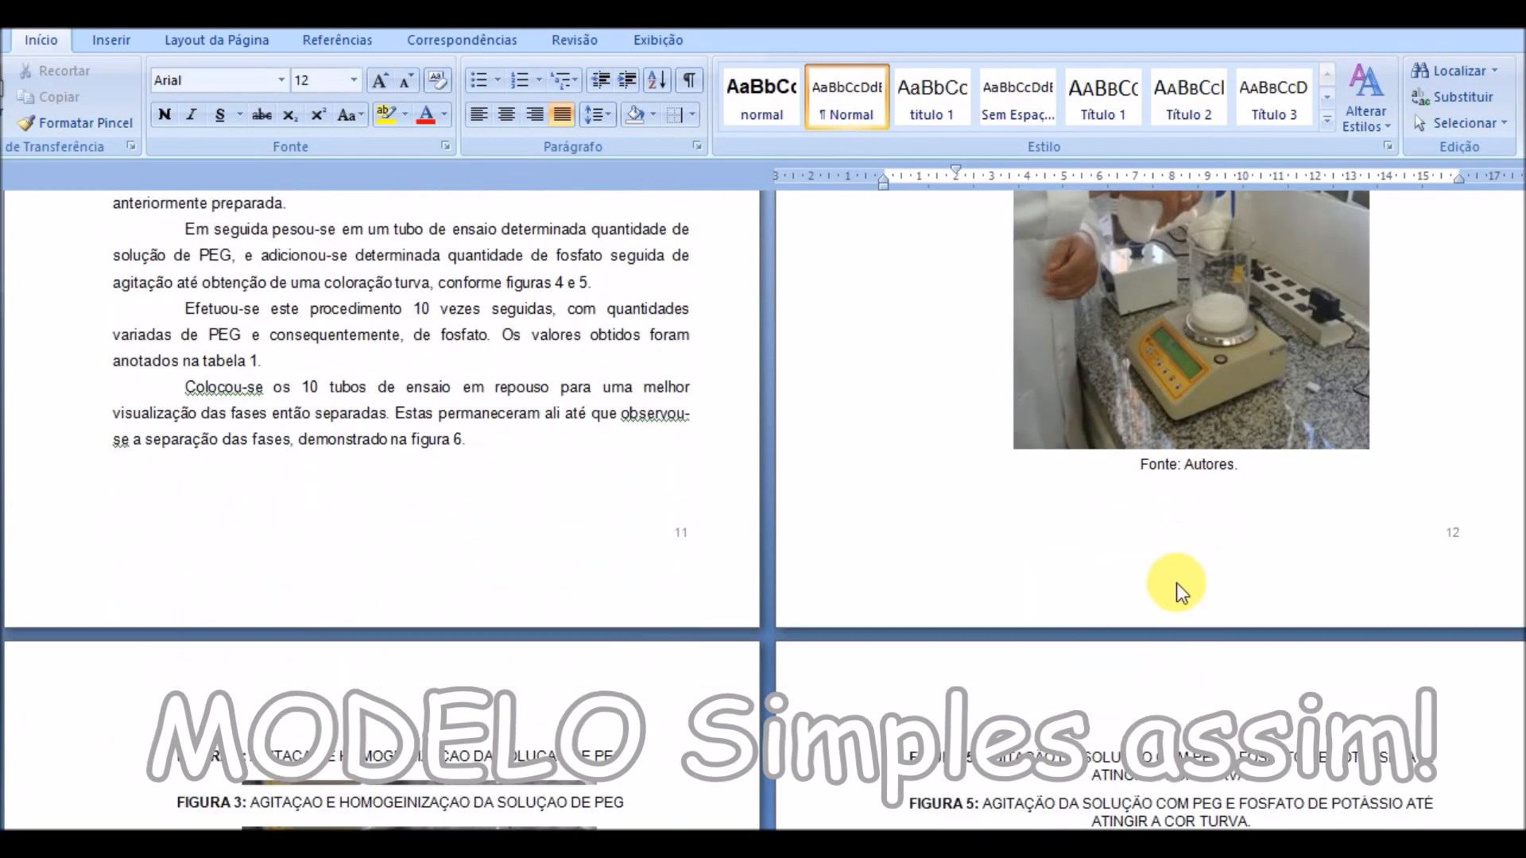
scroll(1180, 589, "down", 7)
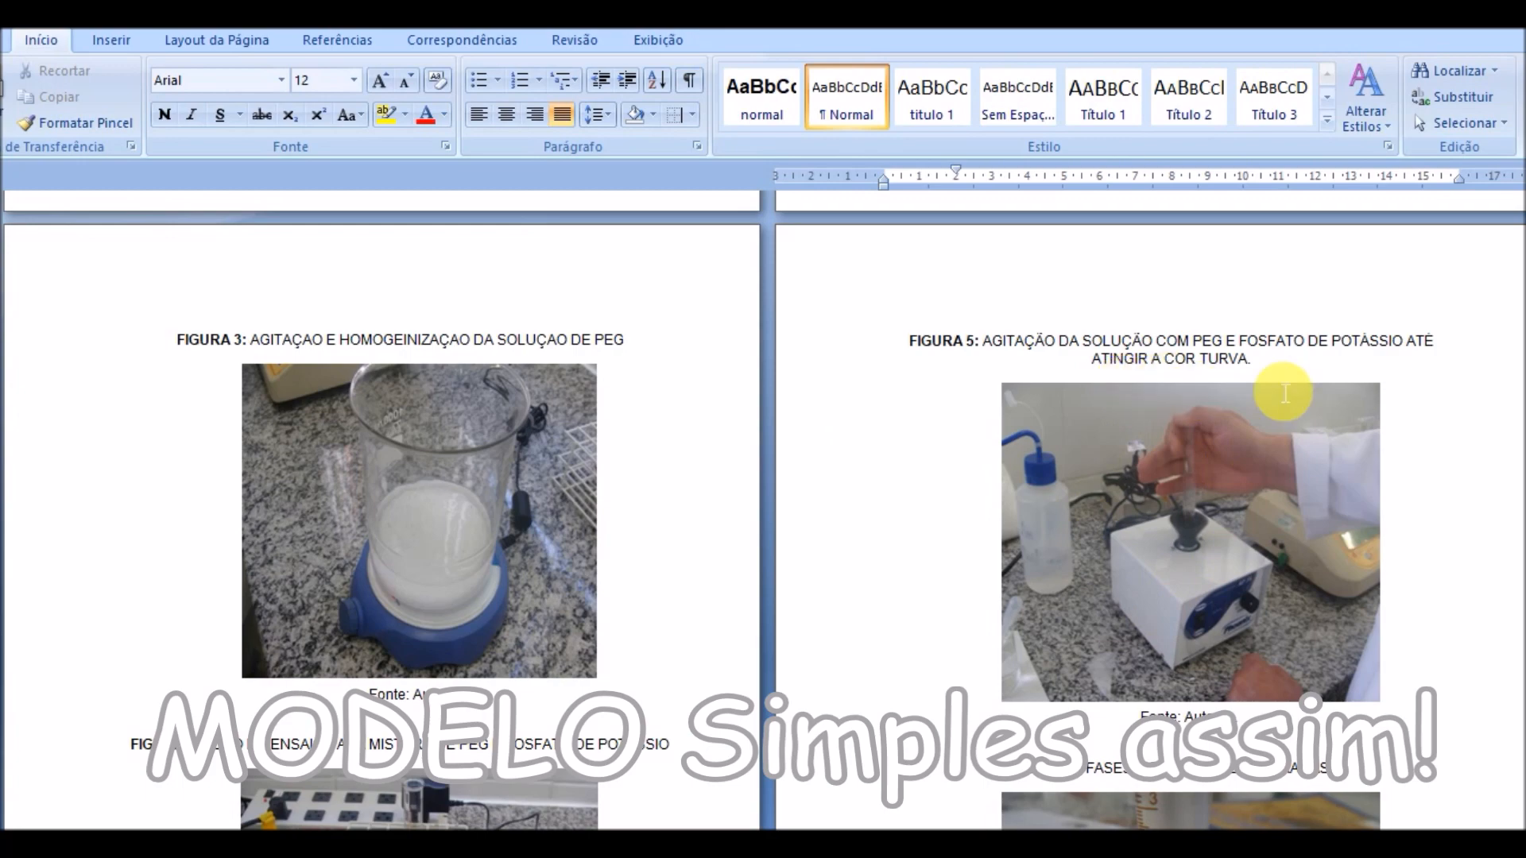
scroll(1175, 426, "down", 6)
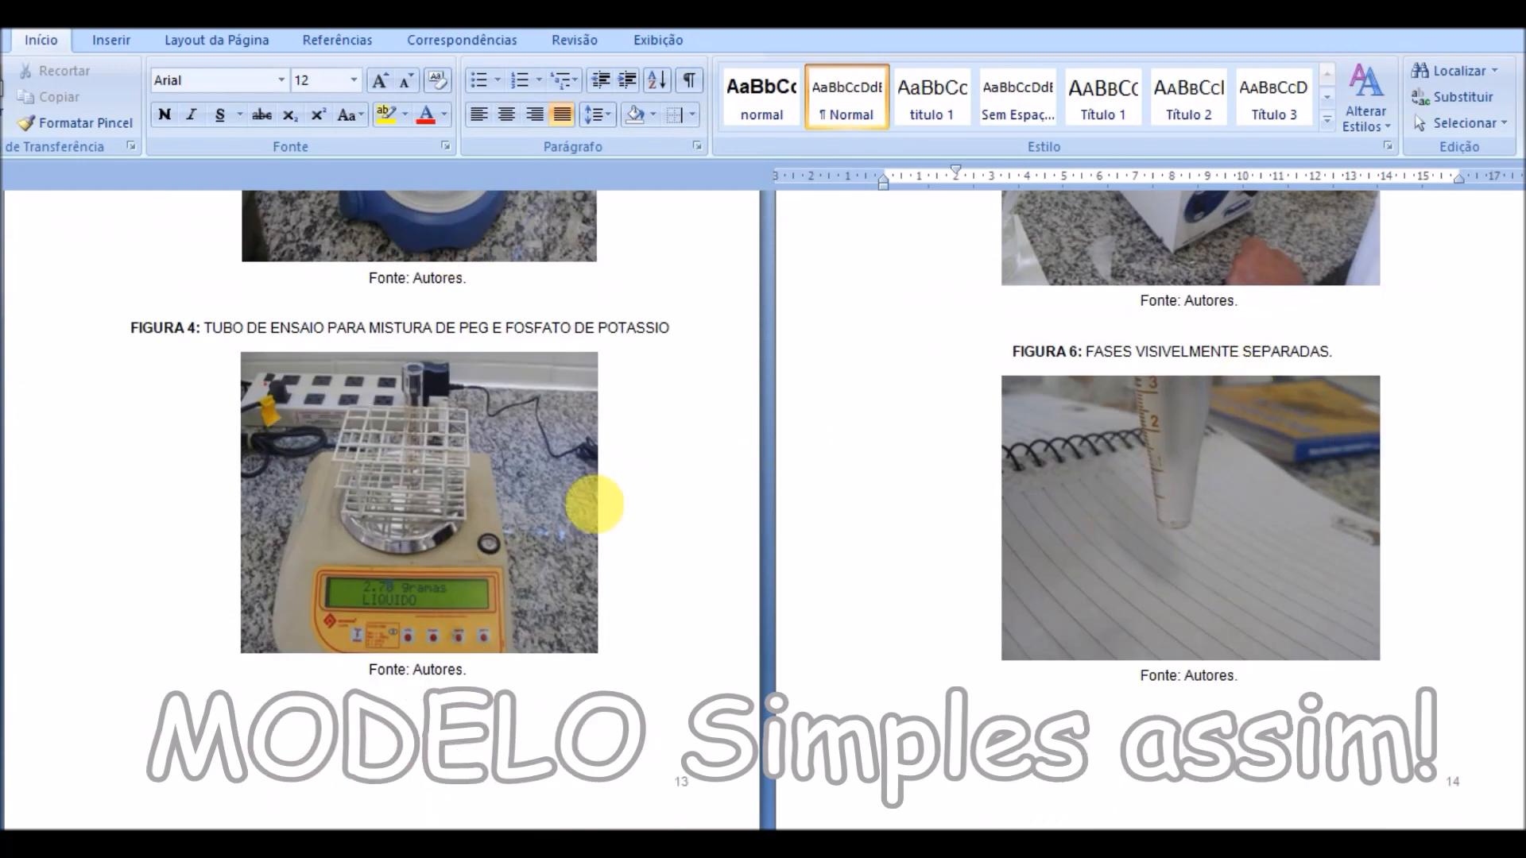
Examine the model report's Resultados e Discussões section, including the layout of Tabela 1, the Figura 7 chart and the discussion text.
scroll(1175, 574, "down", 6)
scroll(1168, 568, "down", 6)
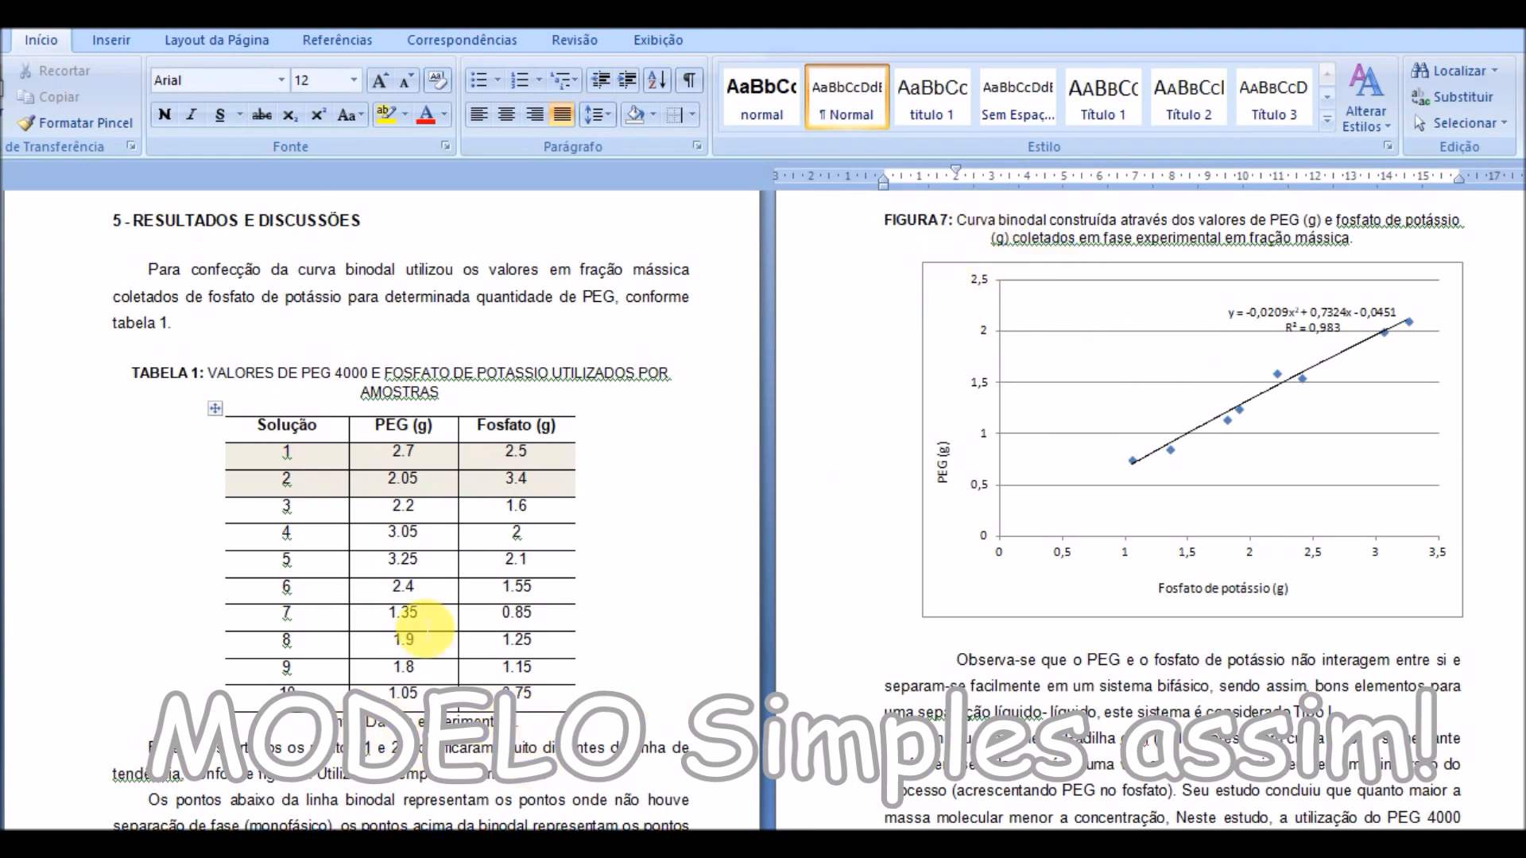
scroll(517, 553, "down", 3)
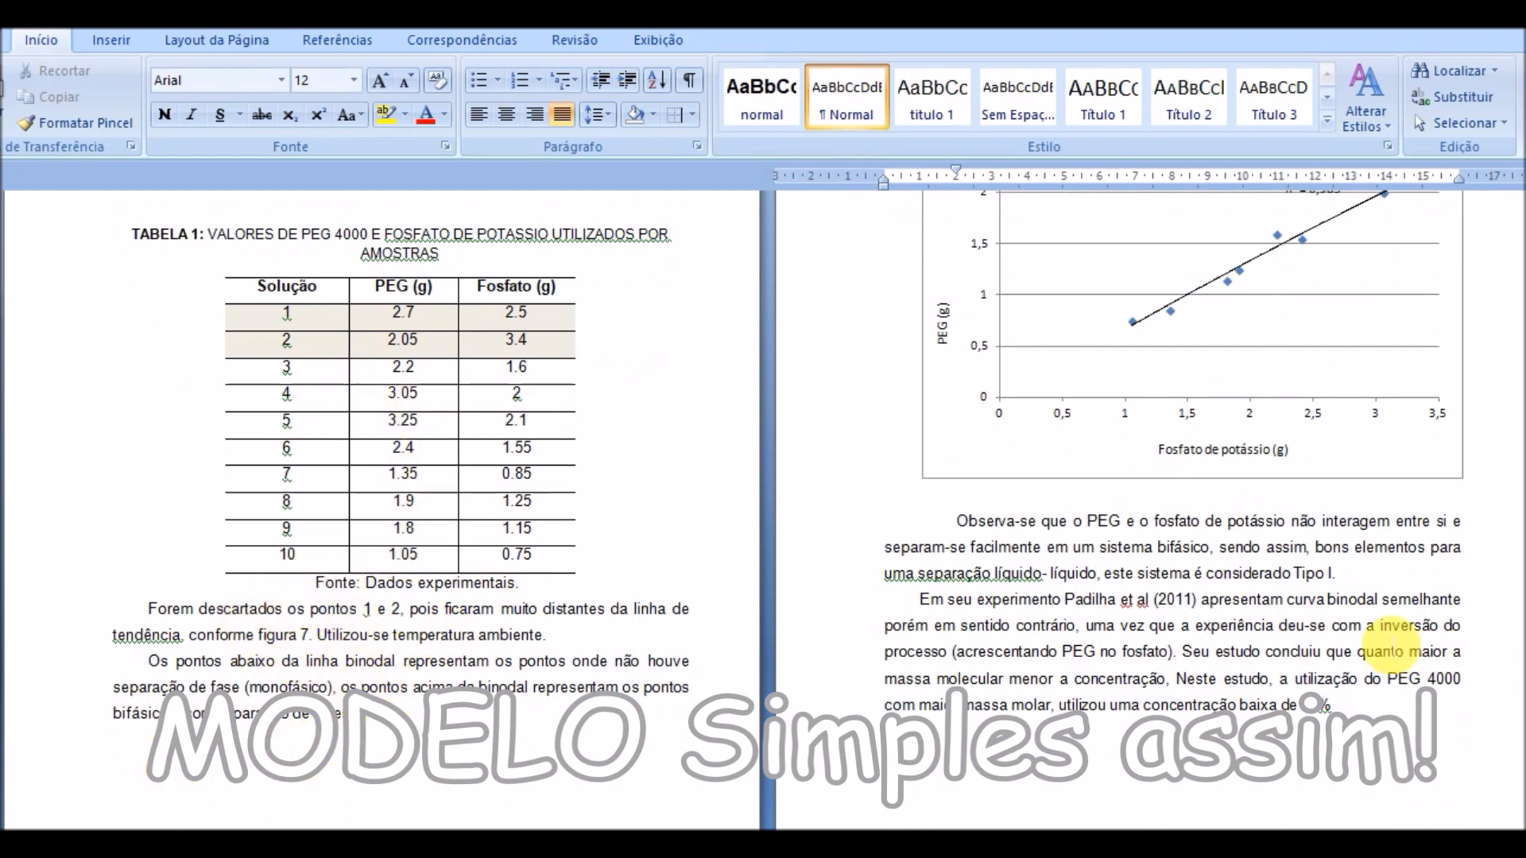
scroll(1165, 349, "up", 2)
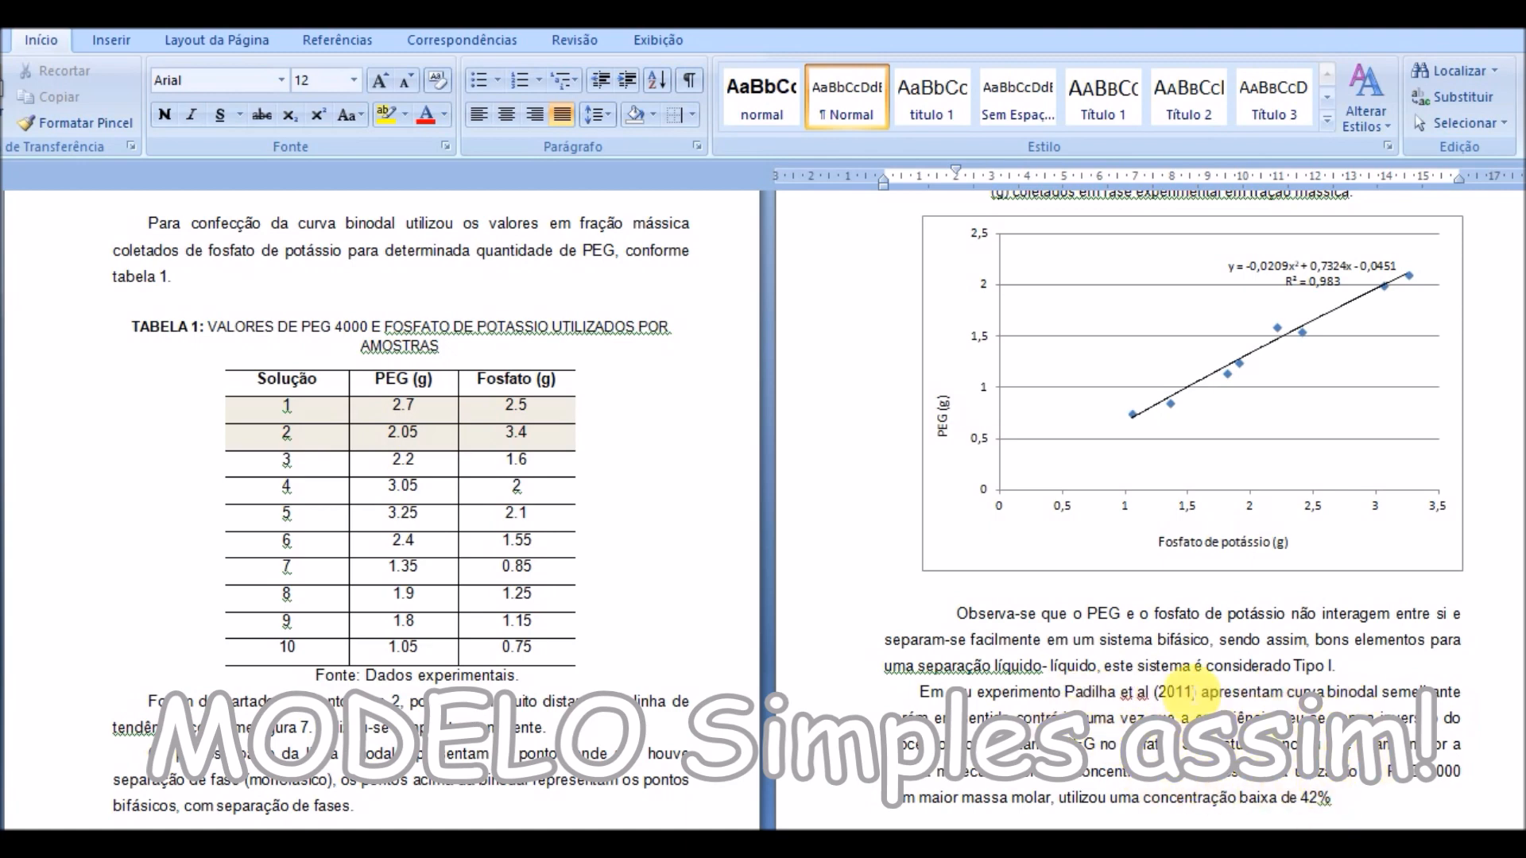
scroll(1204, 701, "up", 1)
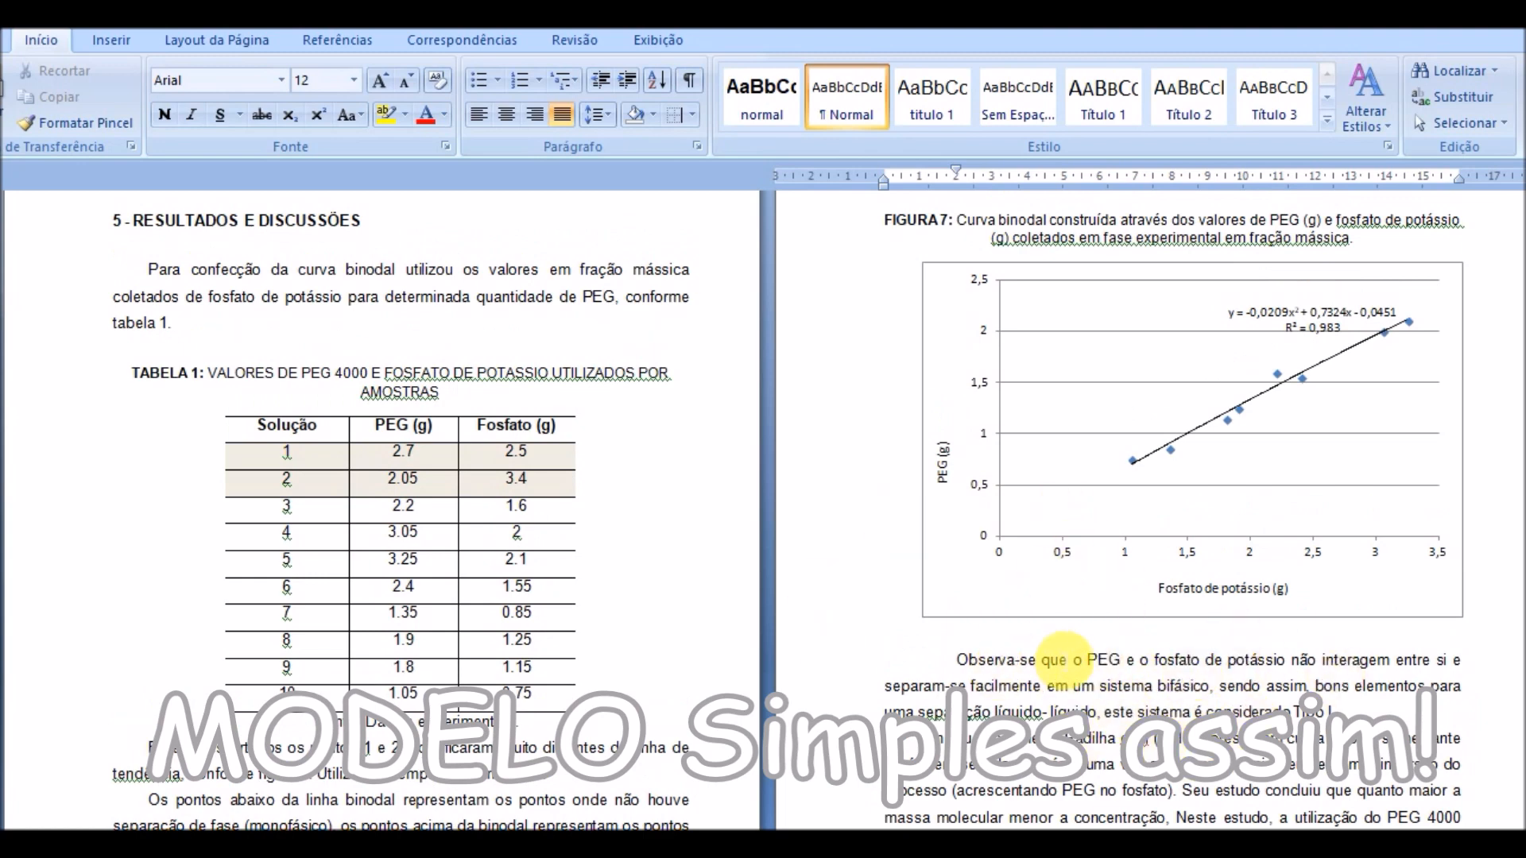
scroll(1062, 656, "down", 1)
scroll(1022, 640, "up", 1)
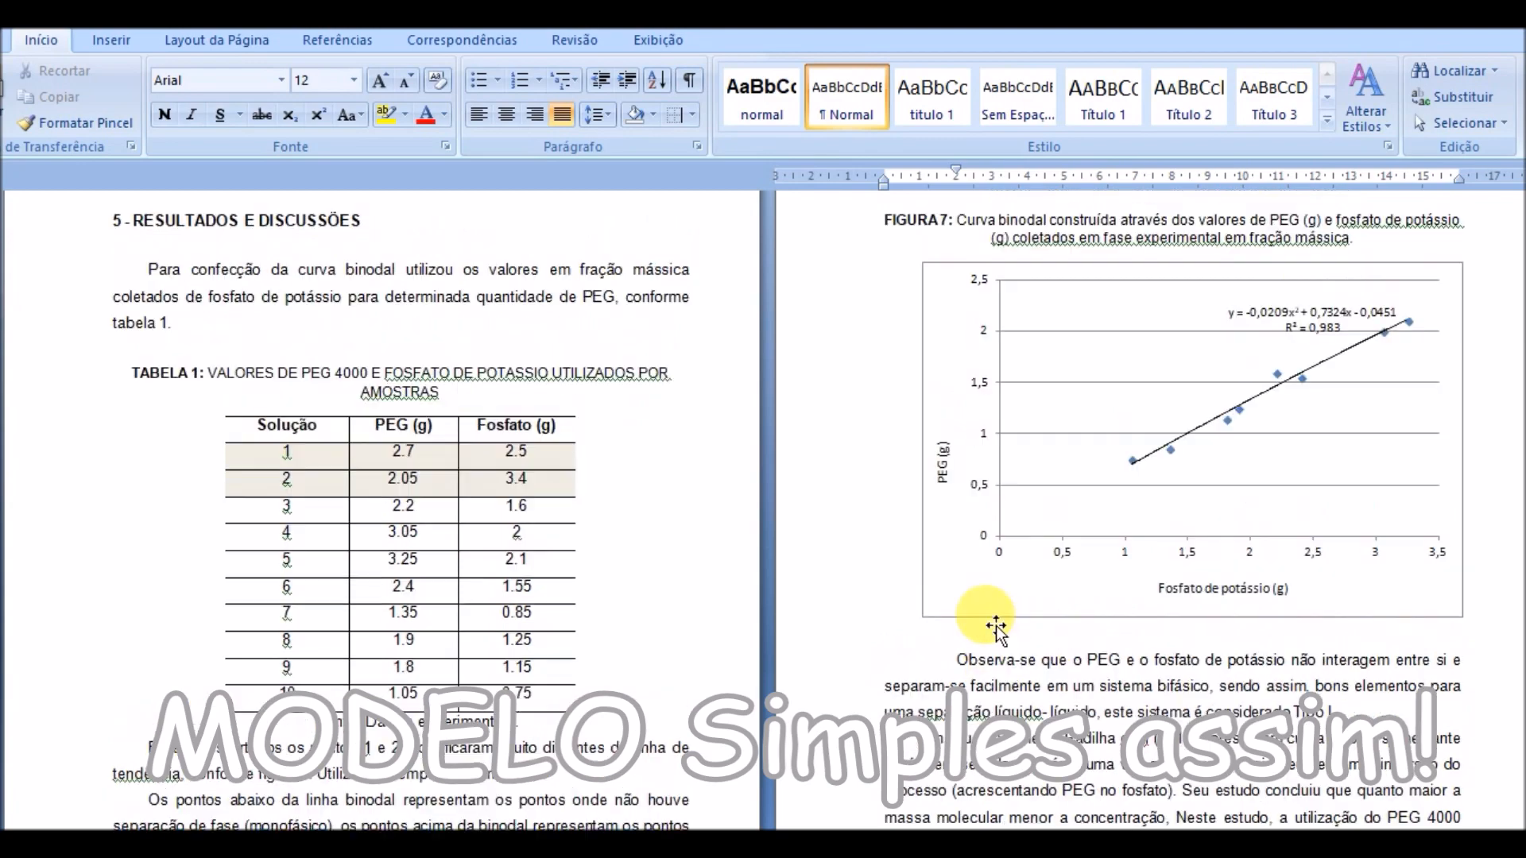
scroll(988, 631, "up", 11)
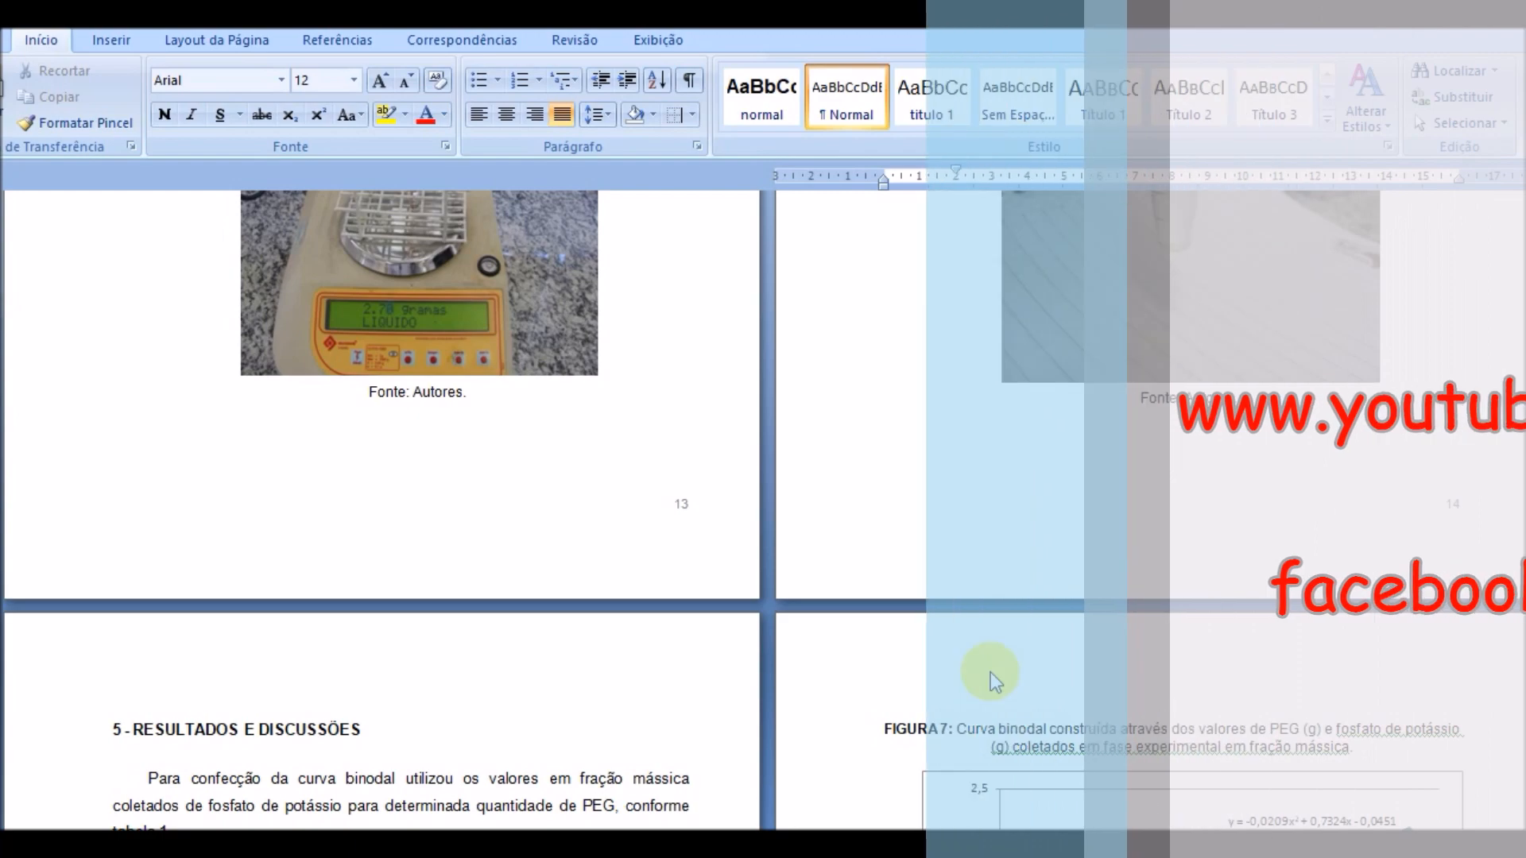
scroll(990, 671, "up", 3)
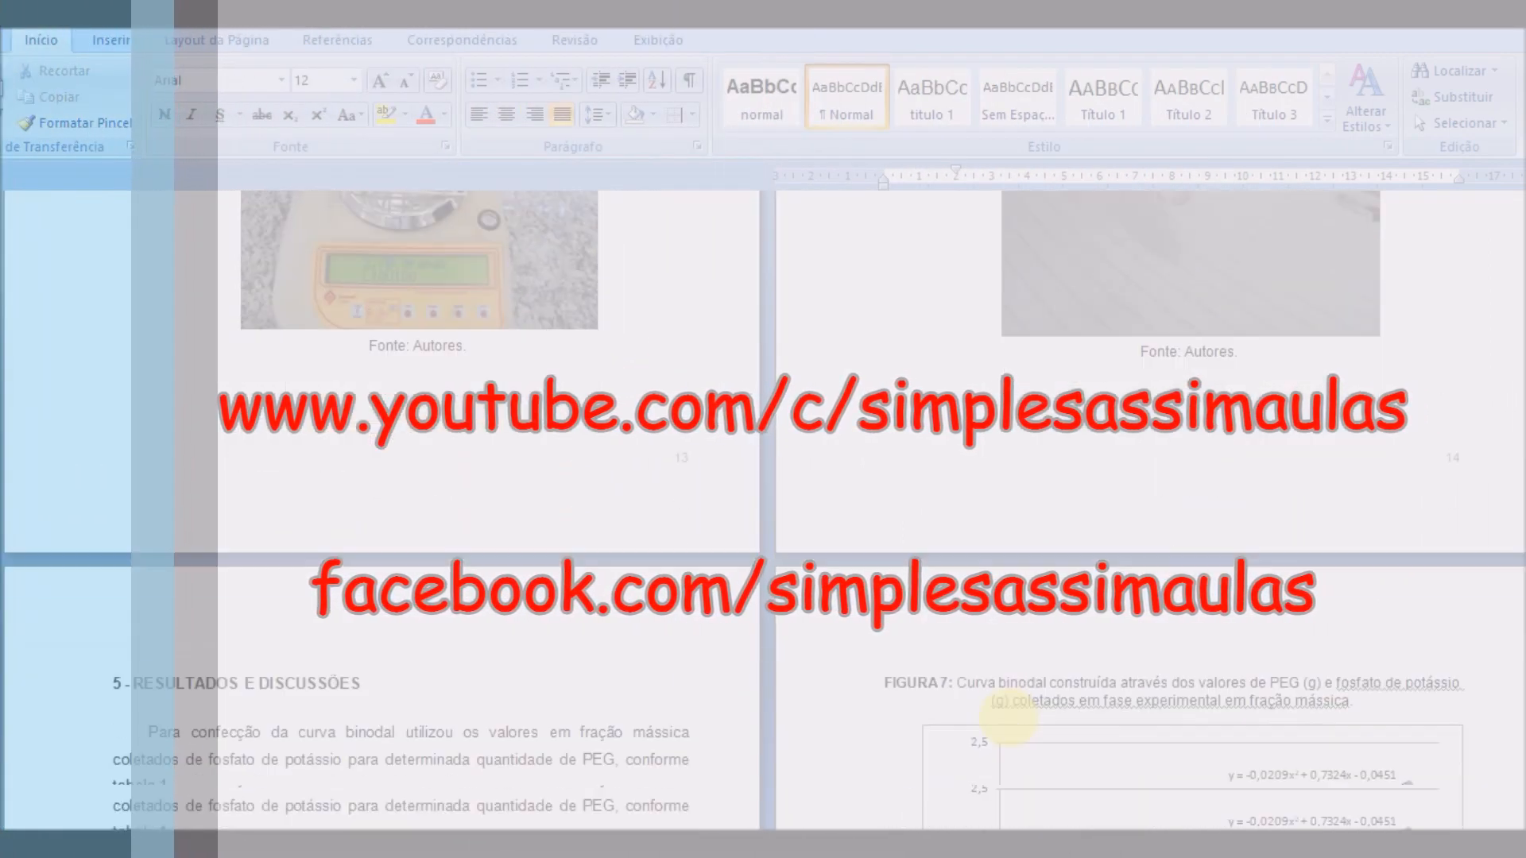